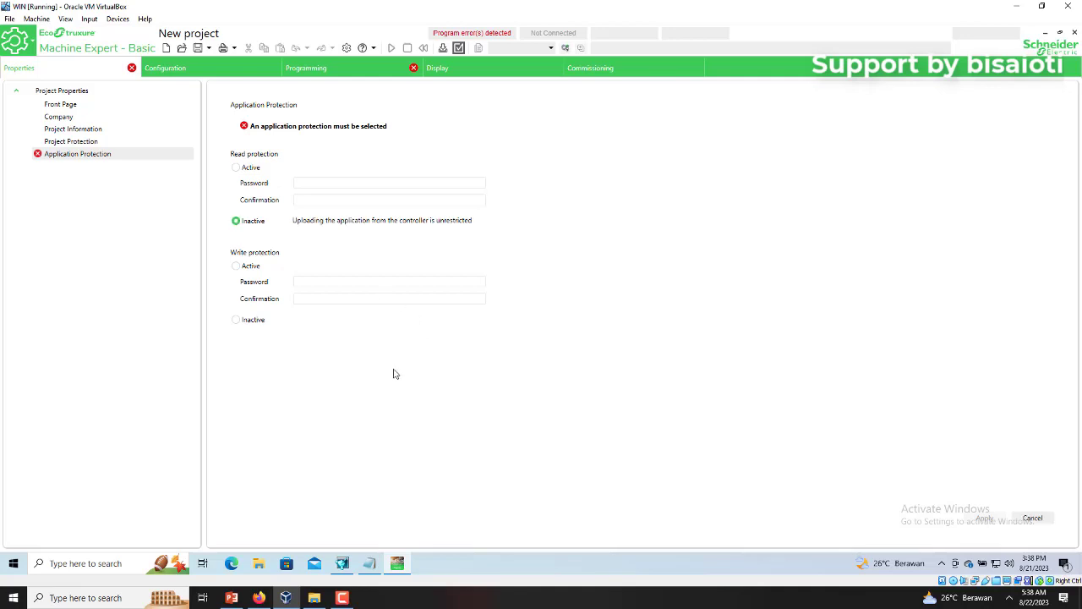
- Set the application's write protection to Inactive, apply it, and open the controller configuration
click(236, 320)
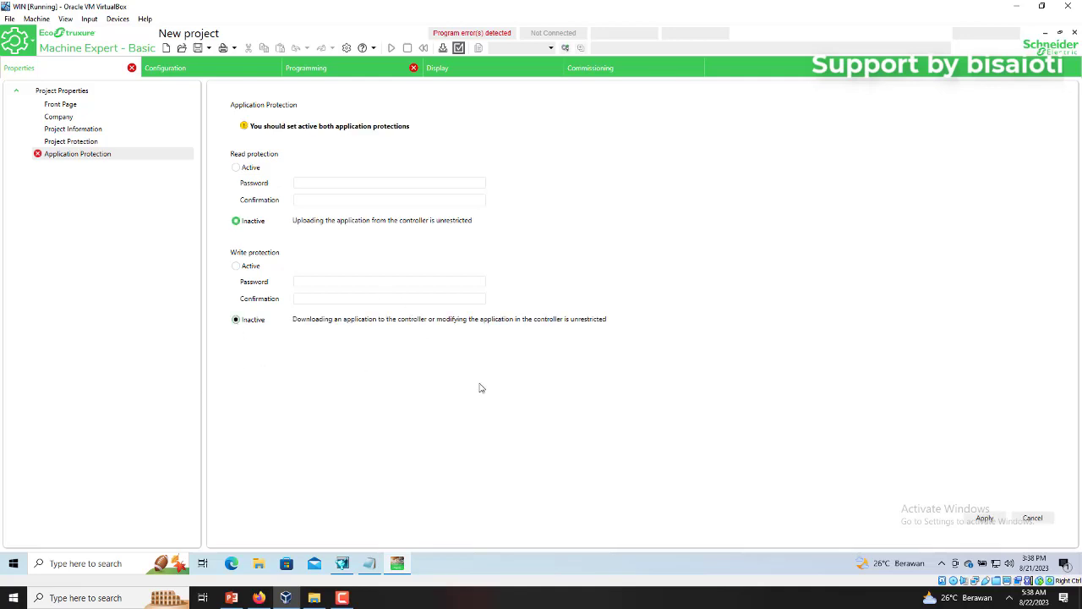
click(985, 518)
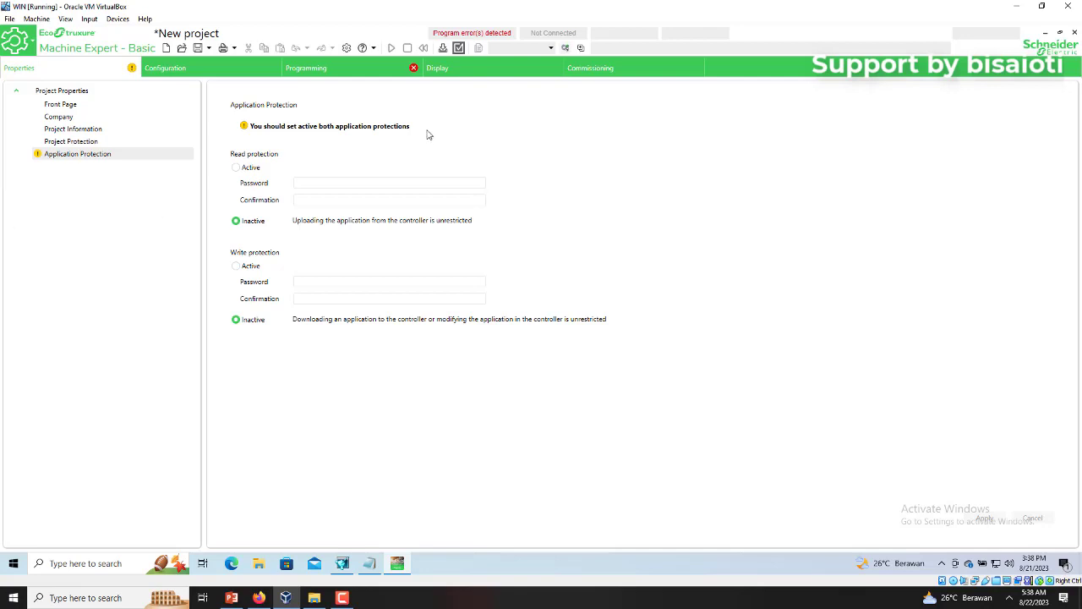
click(190, 76)
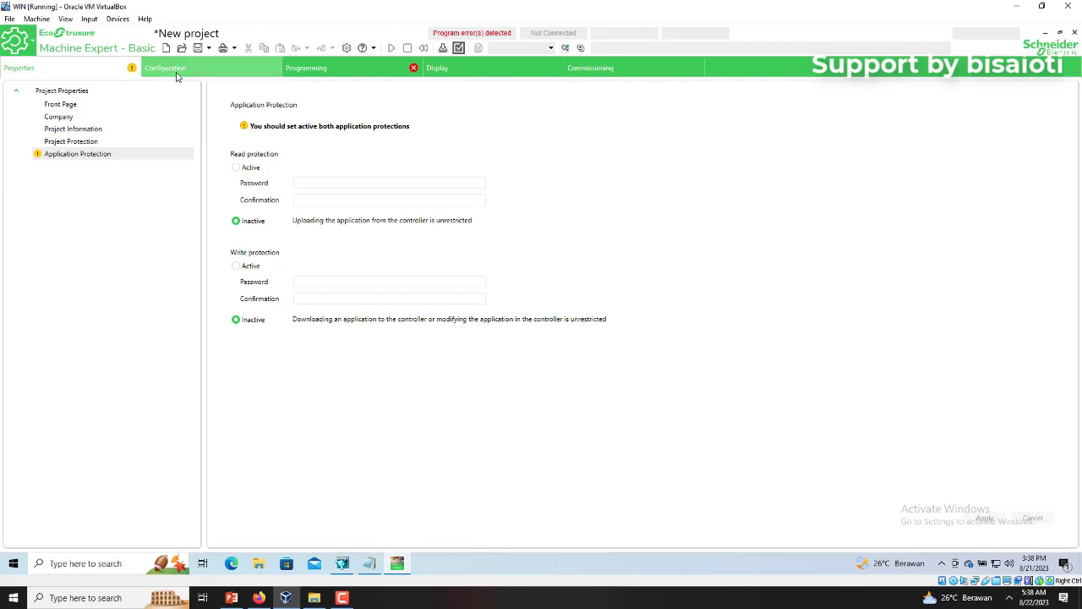
- In the ladder program's Rung0, place a normally open contact, a normally closed contact beside it, and an output coil at the rung's end
click(340, 67)
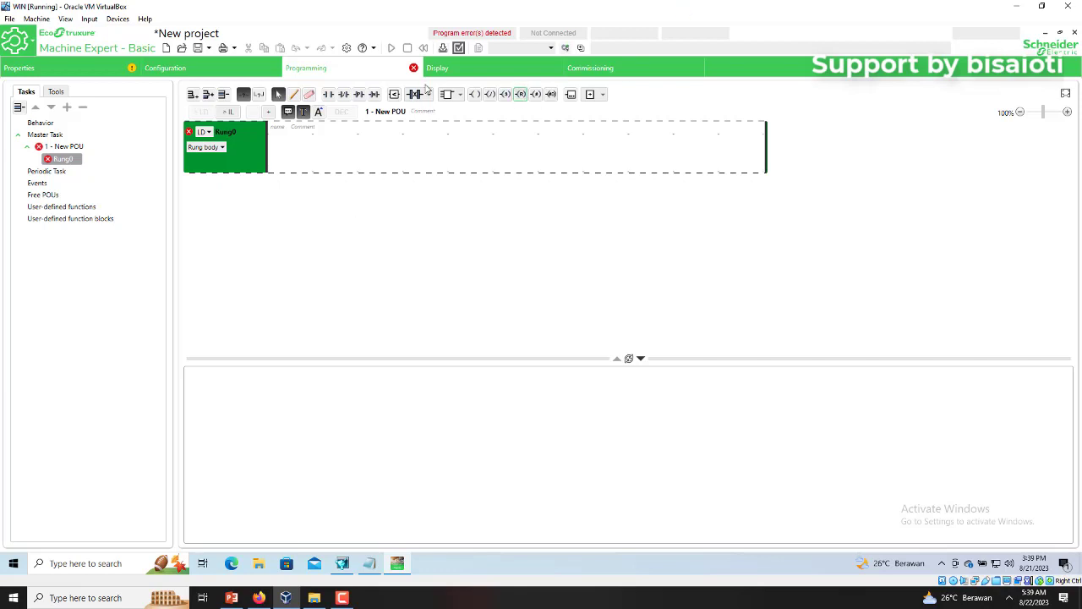
click(328, 93)
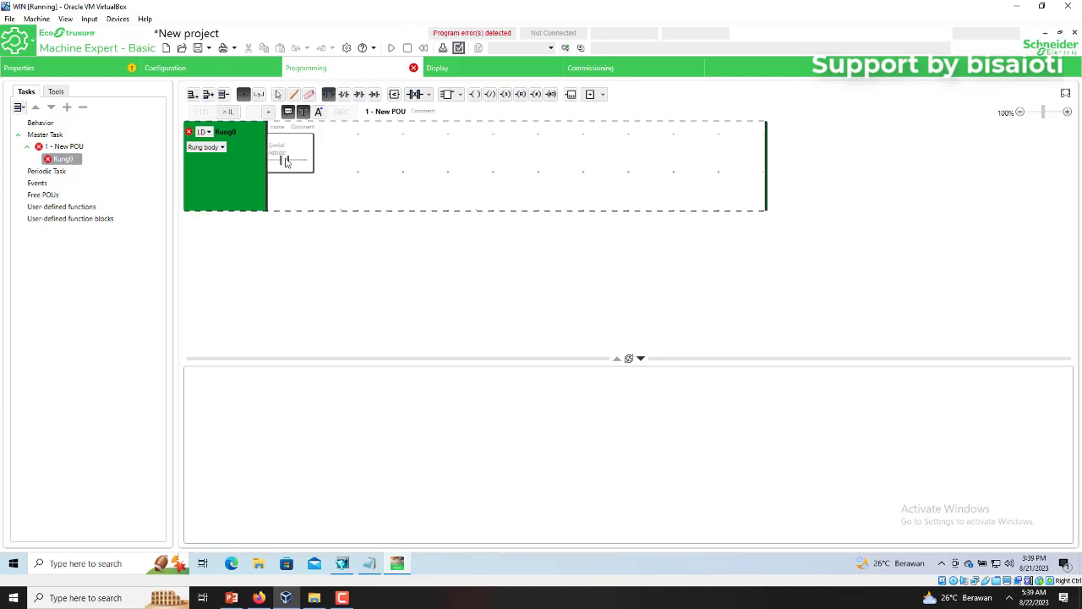
click(330, 161)
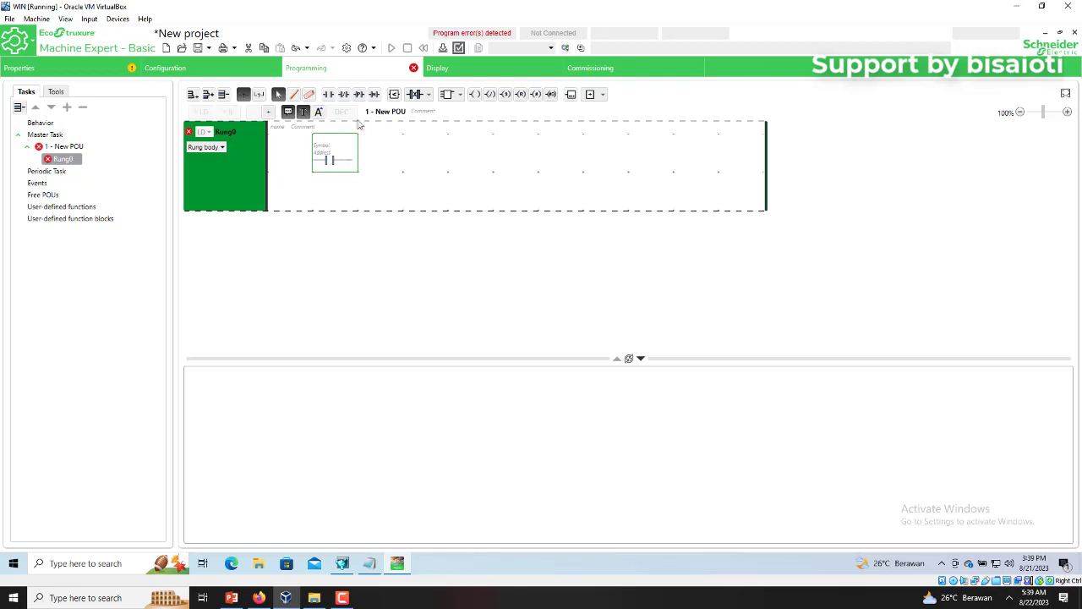
click(343, 94)
click(372, 160)
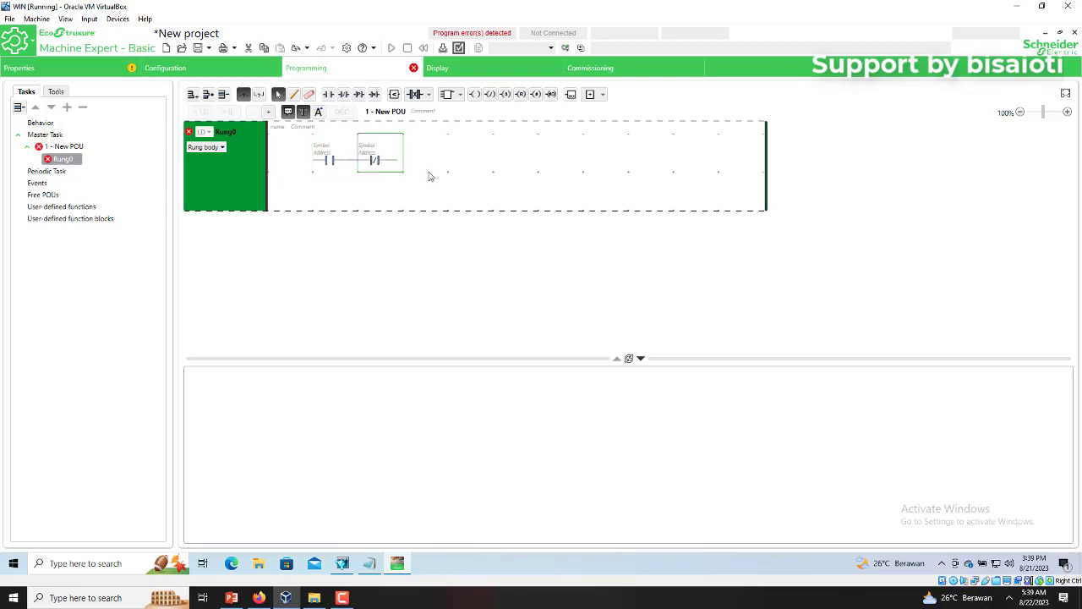
click(474, 94)
click(740, 161)
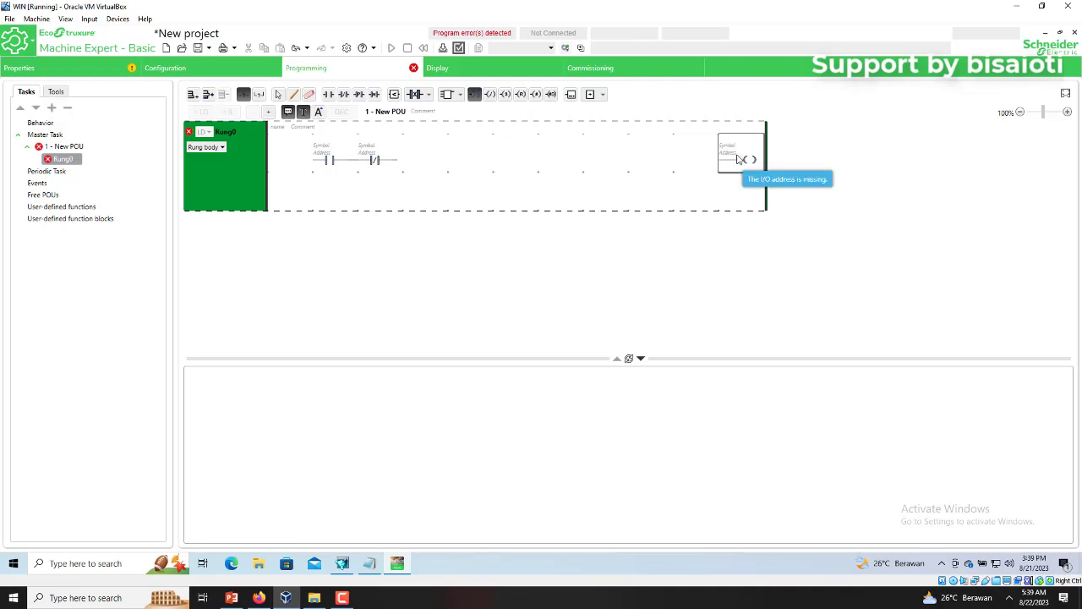
click(738, 158)
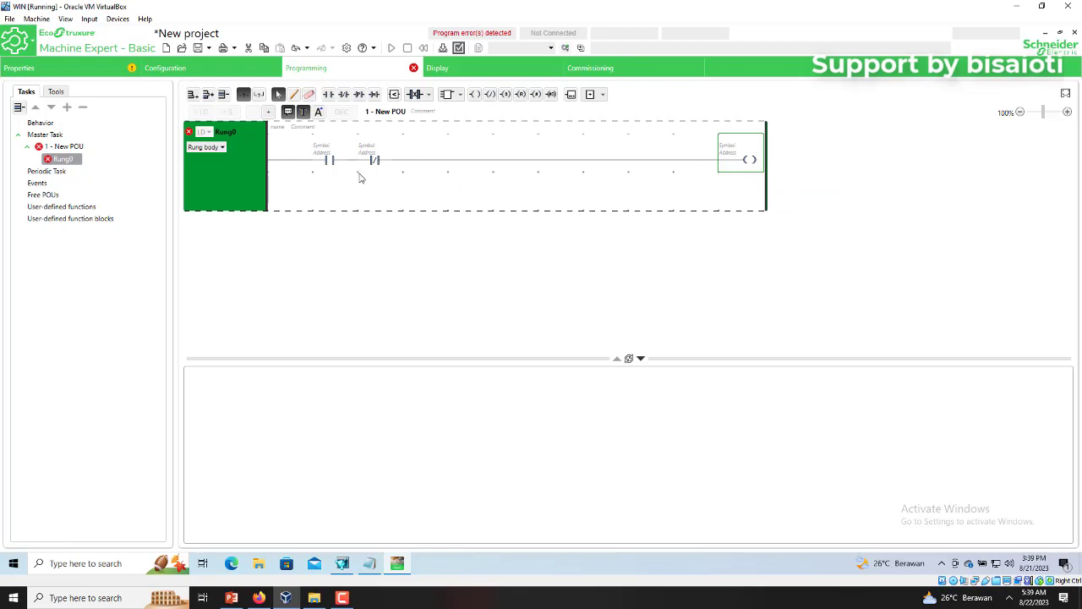
- Add a second normally open contact beneath the first contact and wire both its ends to form a parallel branch
click(330, 95)
click(316, 193)
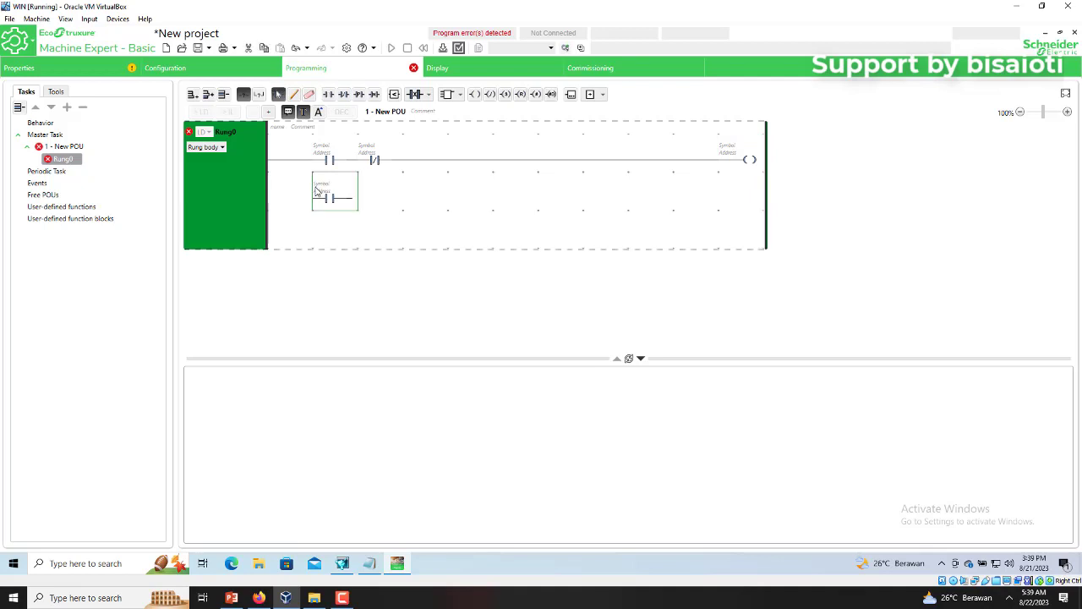
click(293, 93)
mouse_move(313, 197)
mouse_down()
mouse_move(314, 161)
mouse_move(319, 194)
mouse_move(294, 193)
mouse_move(305, 159)
mouse_up()
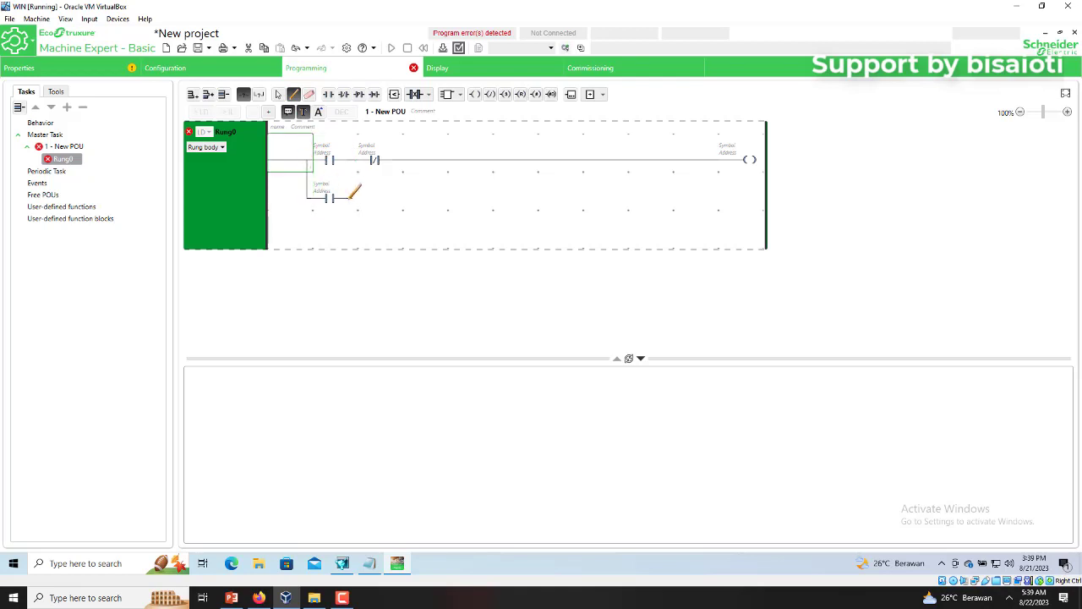
drag(352, 196, 349, 160)
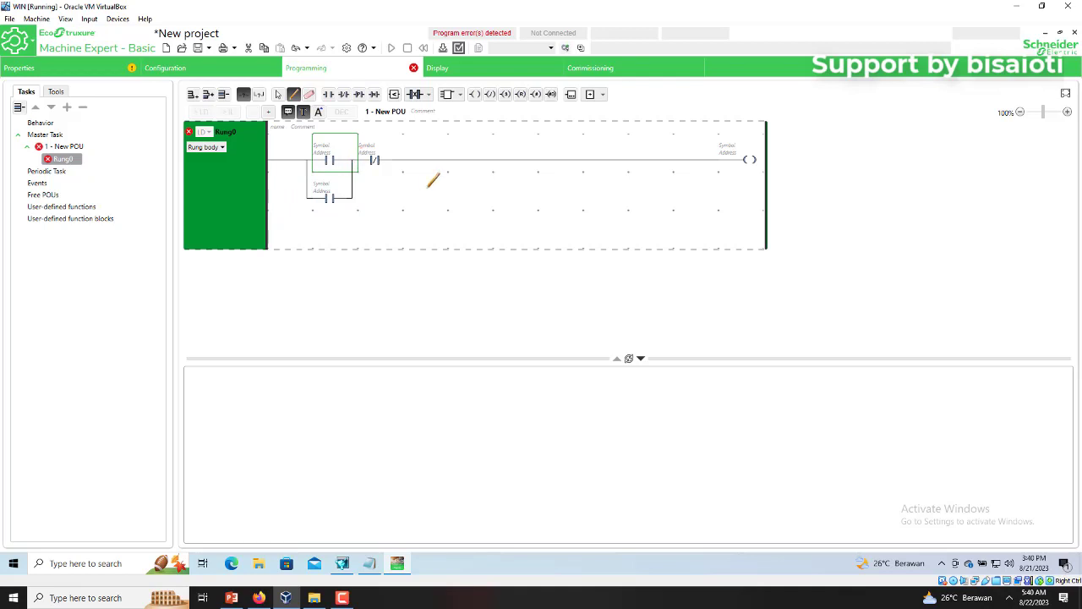
click(278, 94)
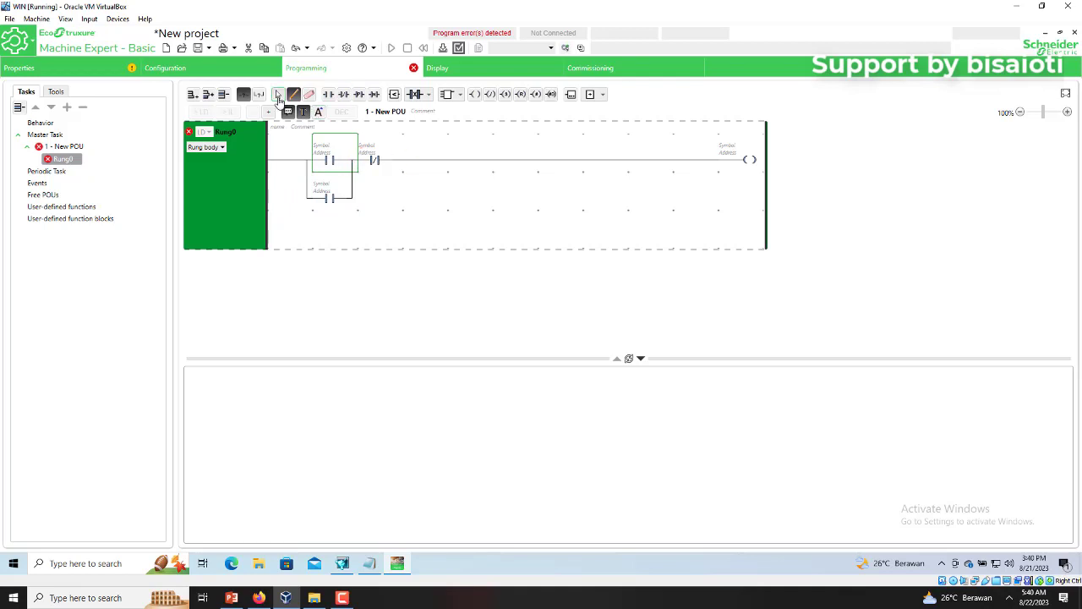
- Assign address %M1 to the first normally open contact and associate the symbol PB_START with it
double_click(330, 159)
text(%)
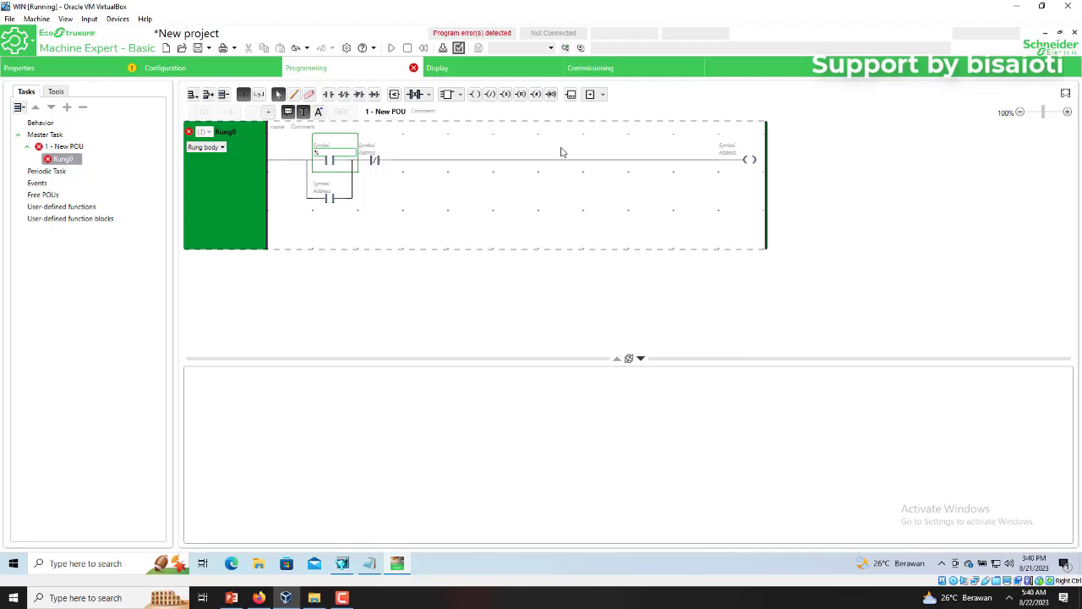
text(M1)
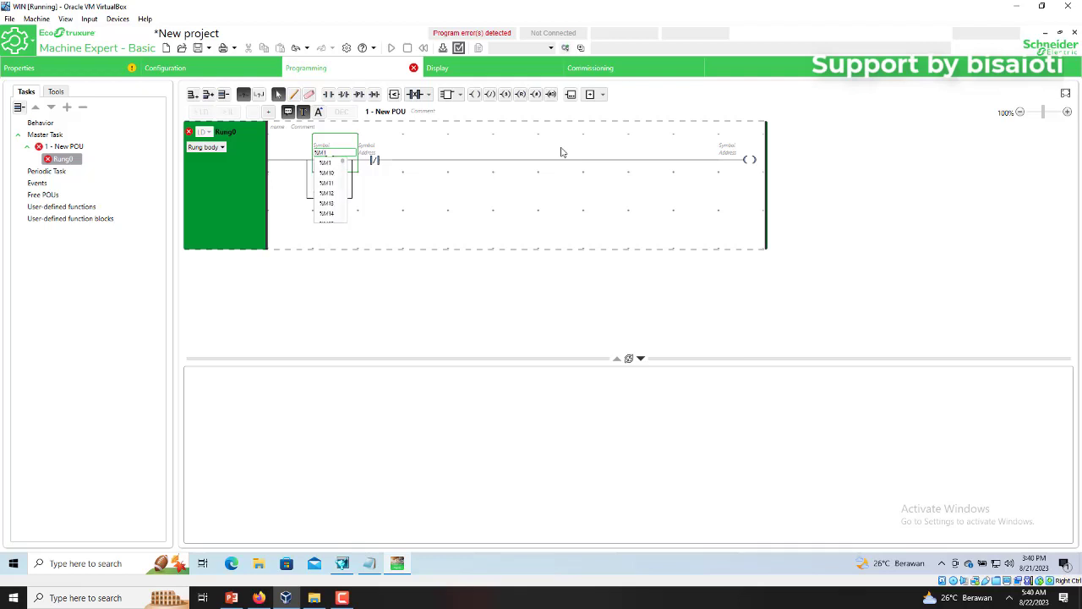
key(Return)
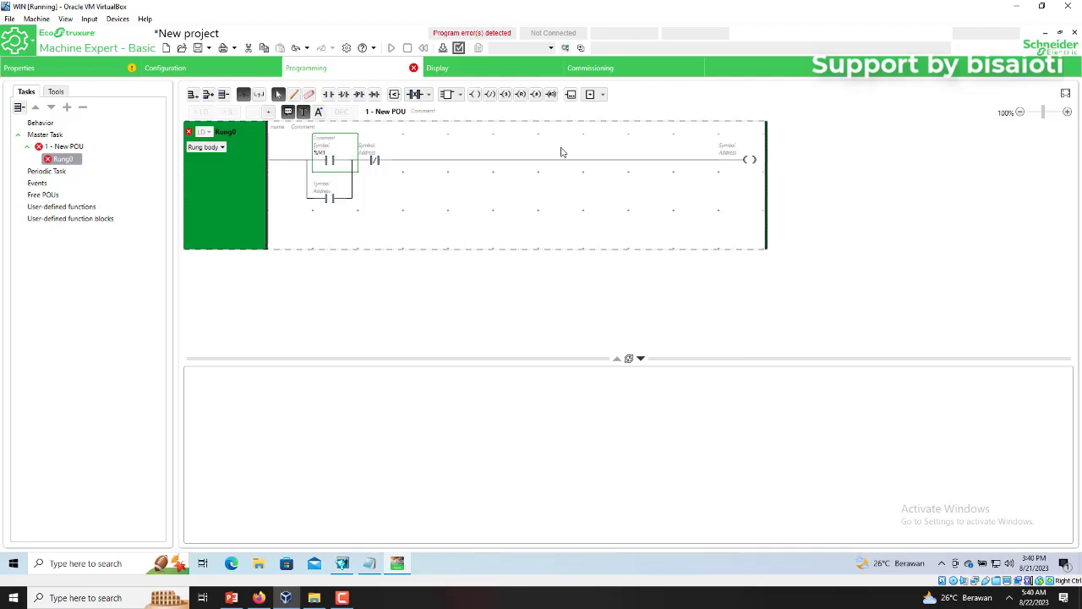
double_click(335, 147)
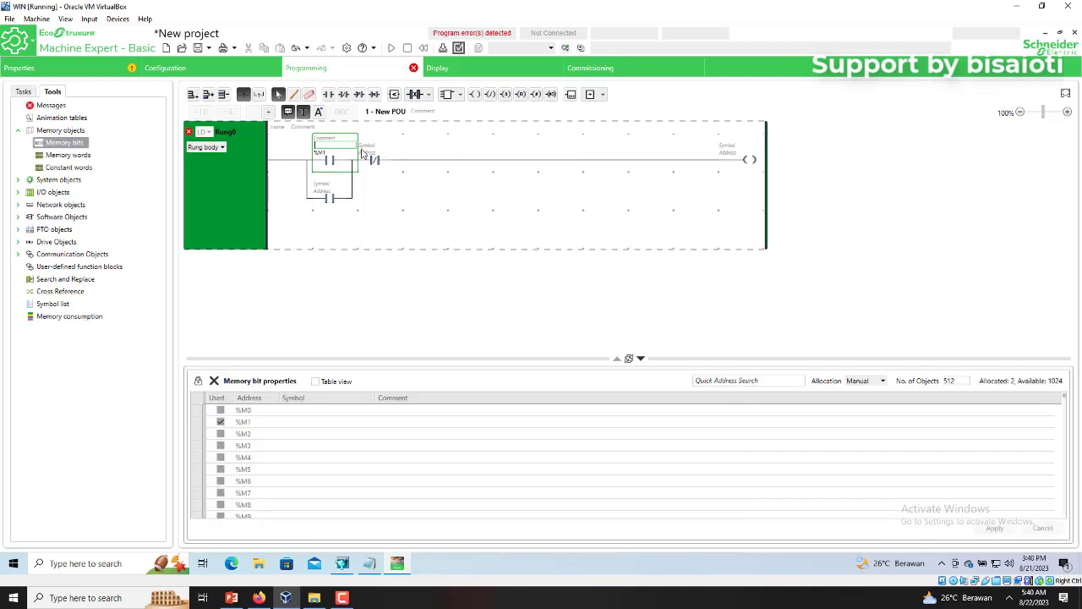
text(F)
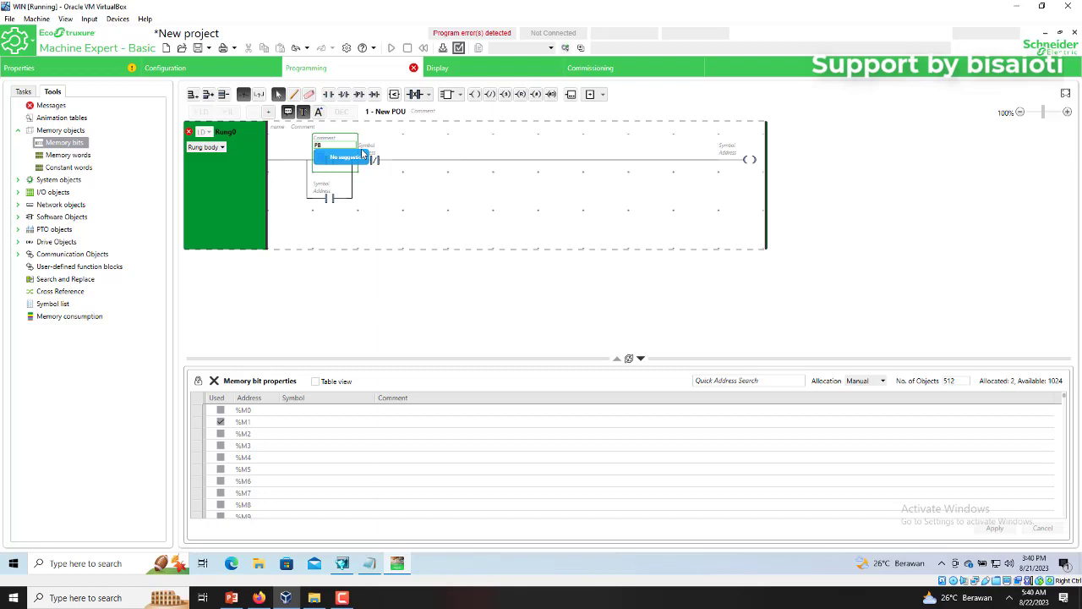
text(B_START)
key(Return)
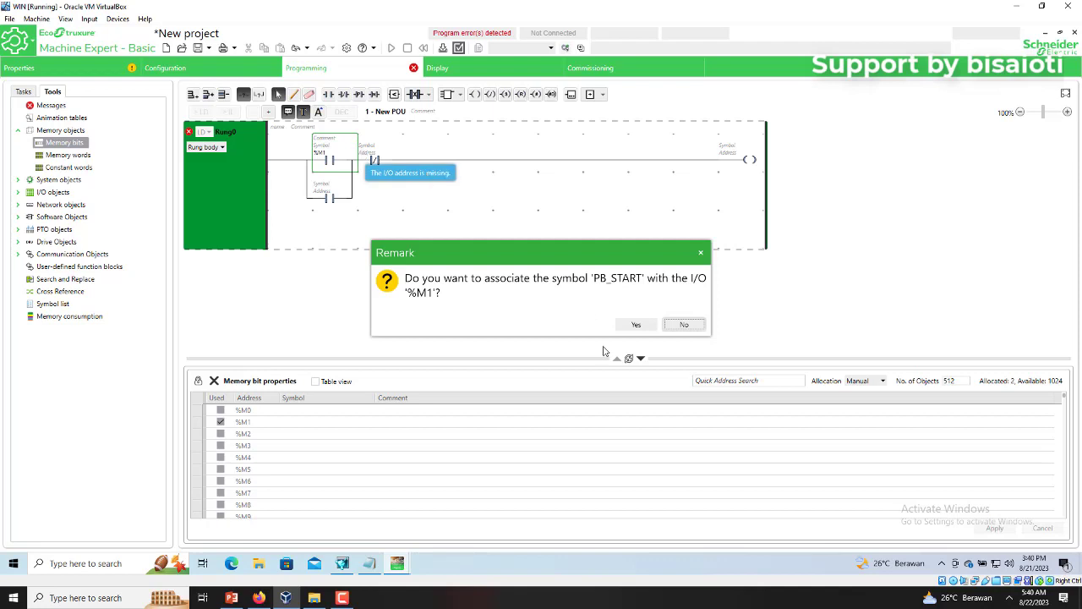
click(641, 326)
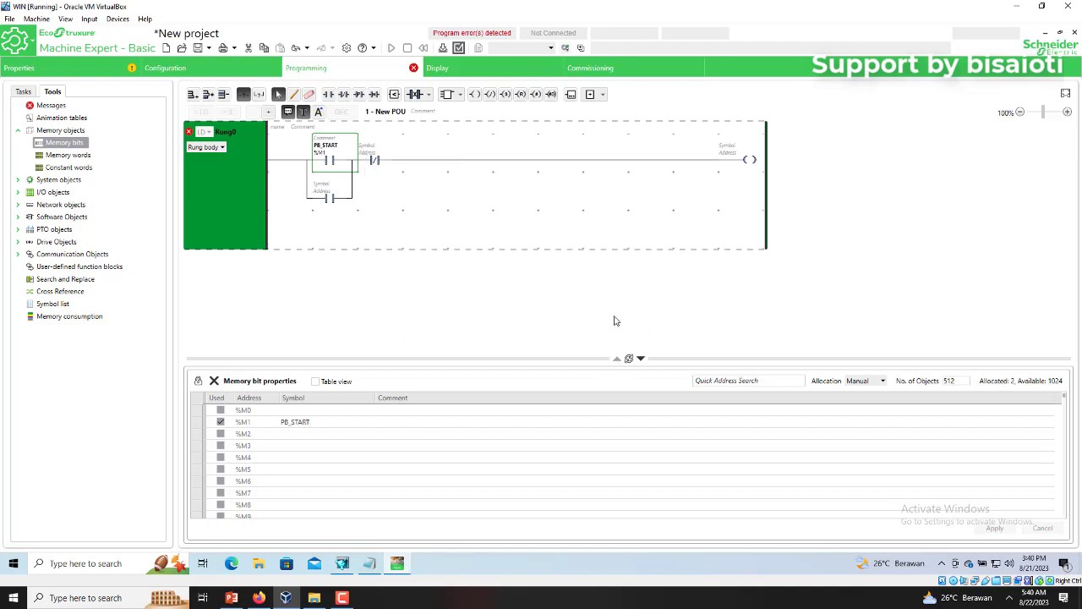
- Assign address %M2 to the normally closed contact and associate the symbol PB_STOP with it
double_click(386, 152)
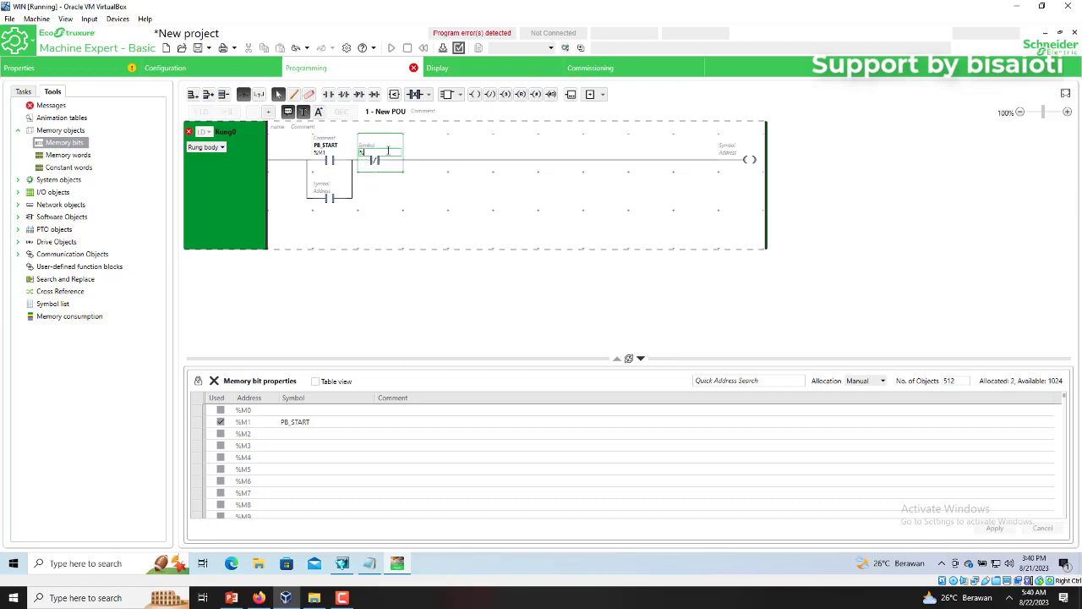
text(M2)
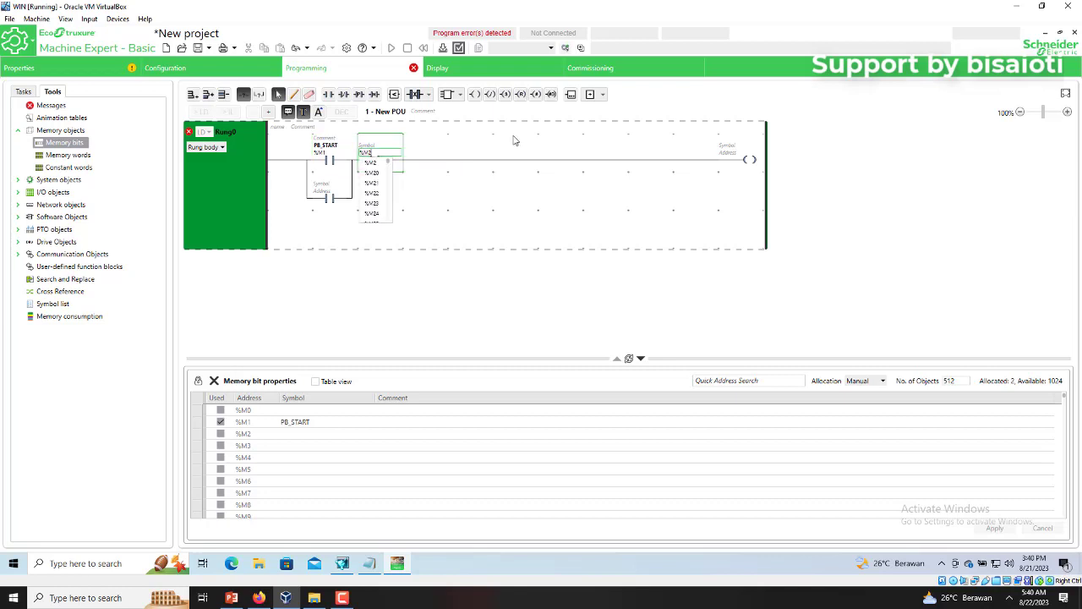
key(Return)
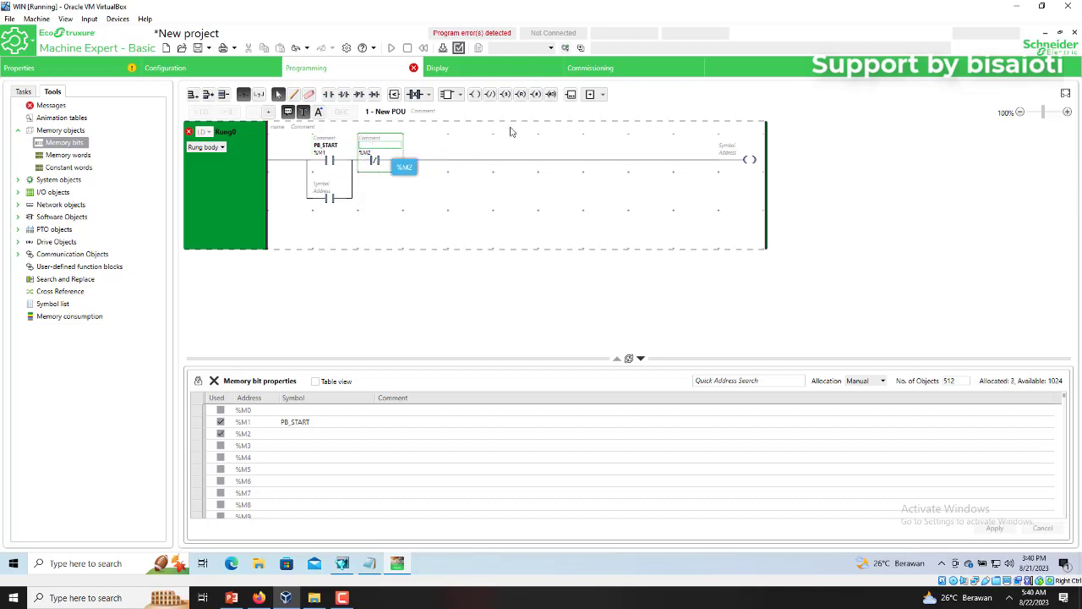
text(PB_S)
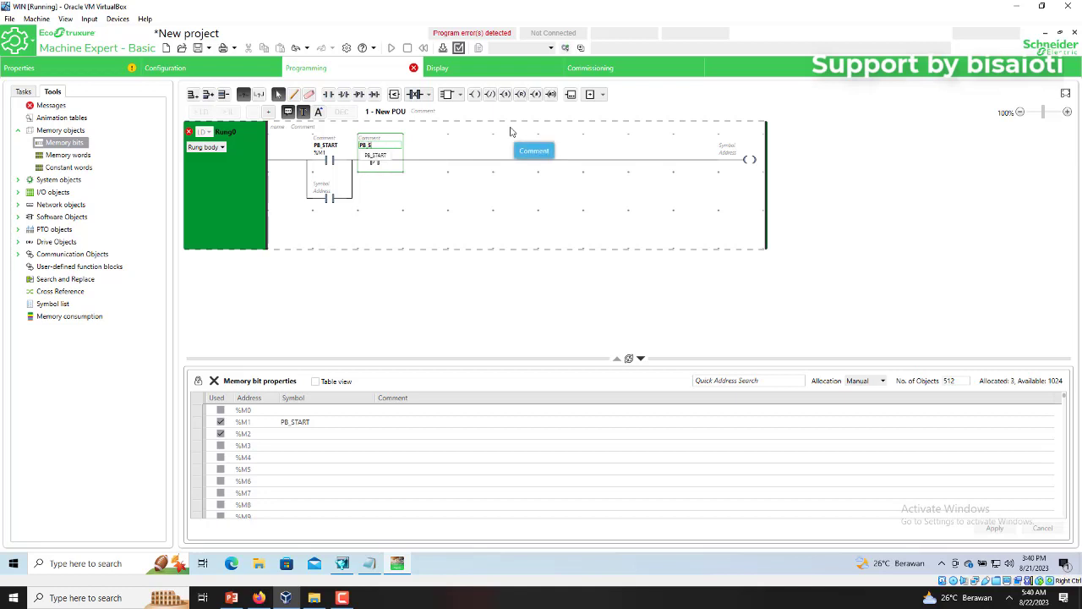
text(TOP)
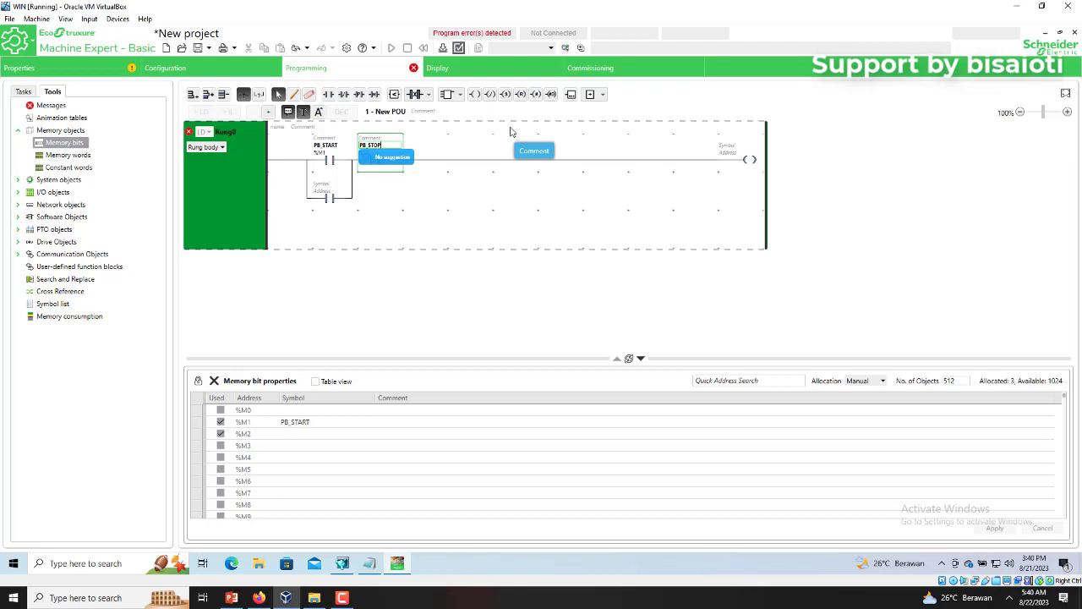
key(Return)
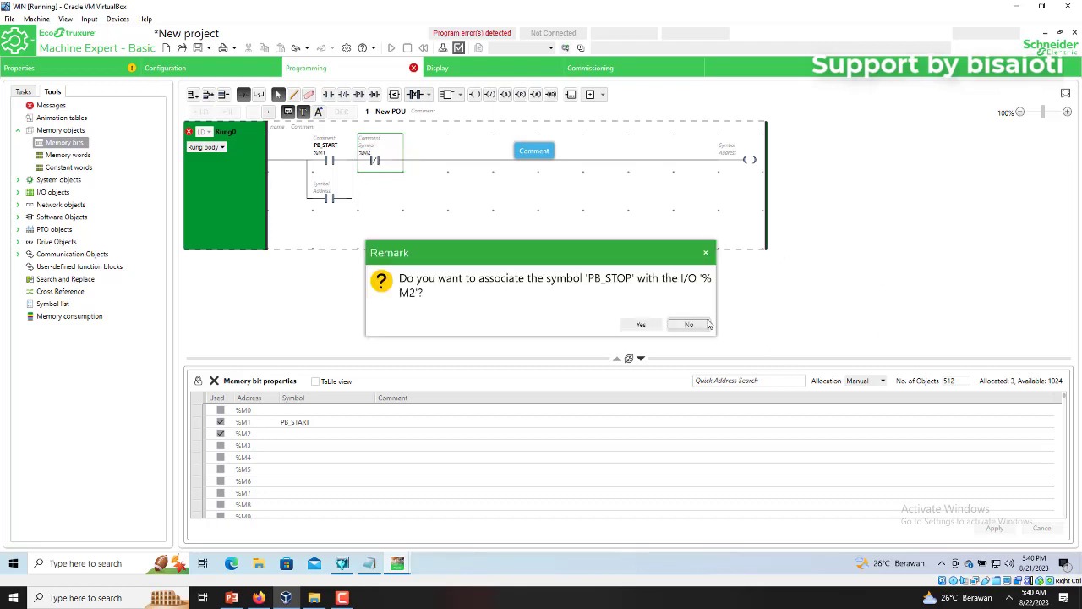
click(638, 325)
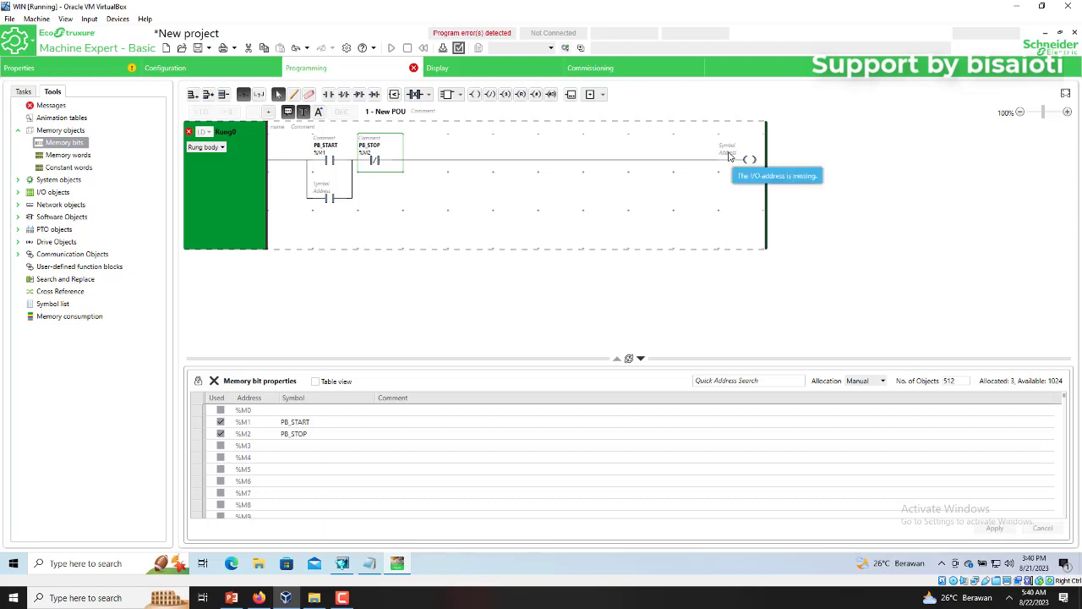
- Assign address %M3 to the output coil and associate the symbol LAMPU with it
click(728, 154)
text(M3)
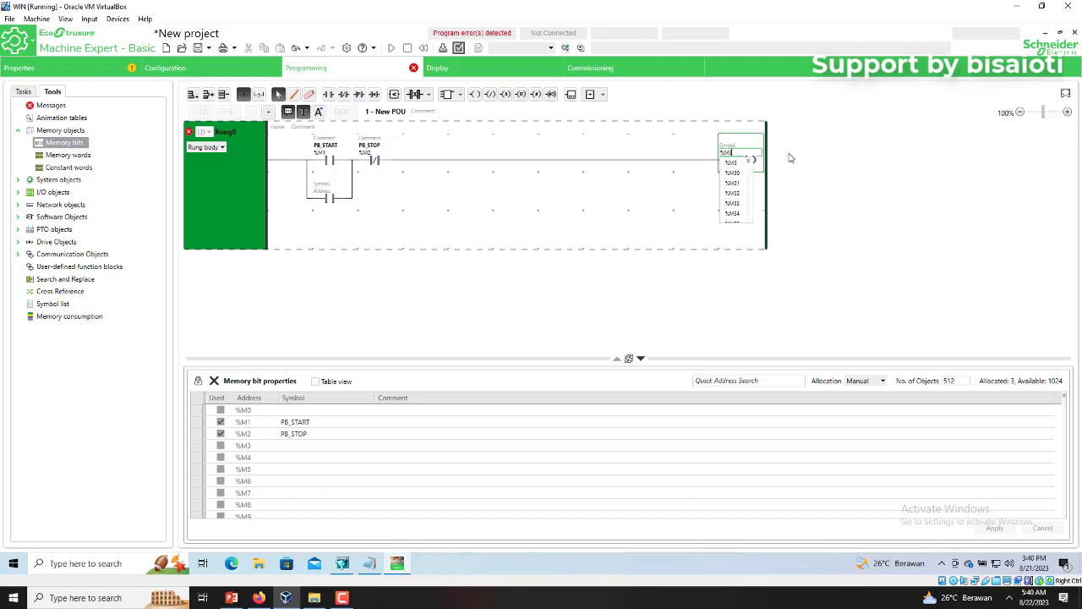
key(Return)
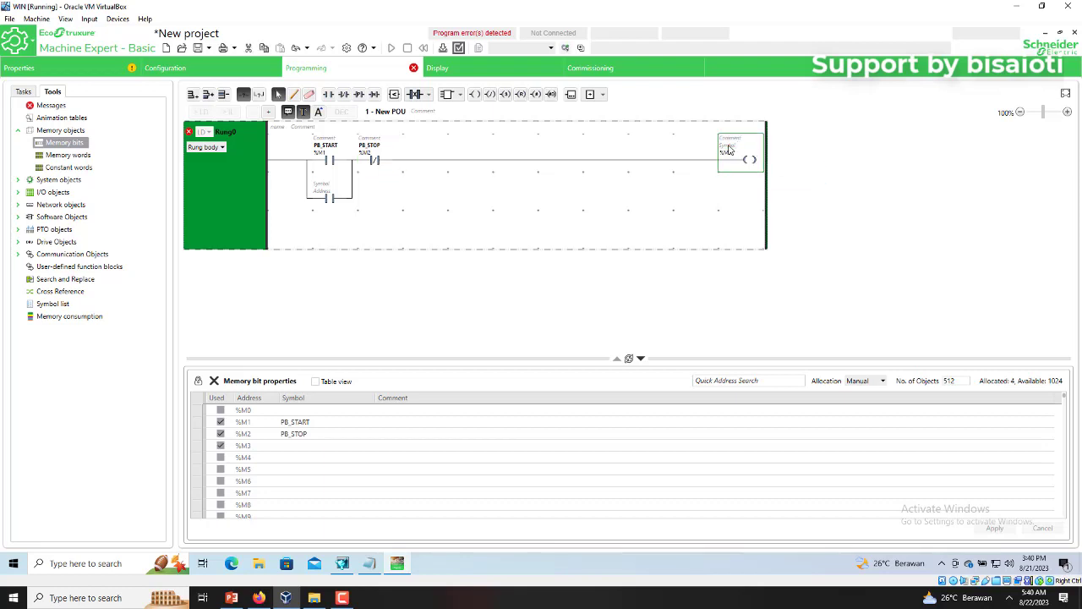
click(1000, 131)
double_click(721, 145)
text(LA)
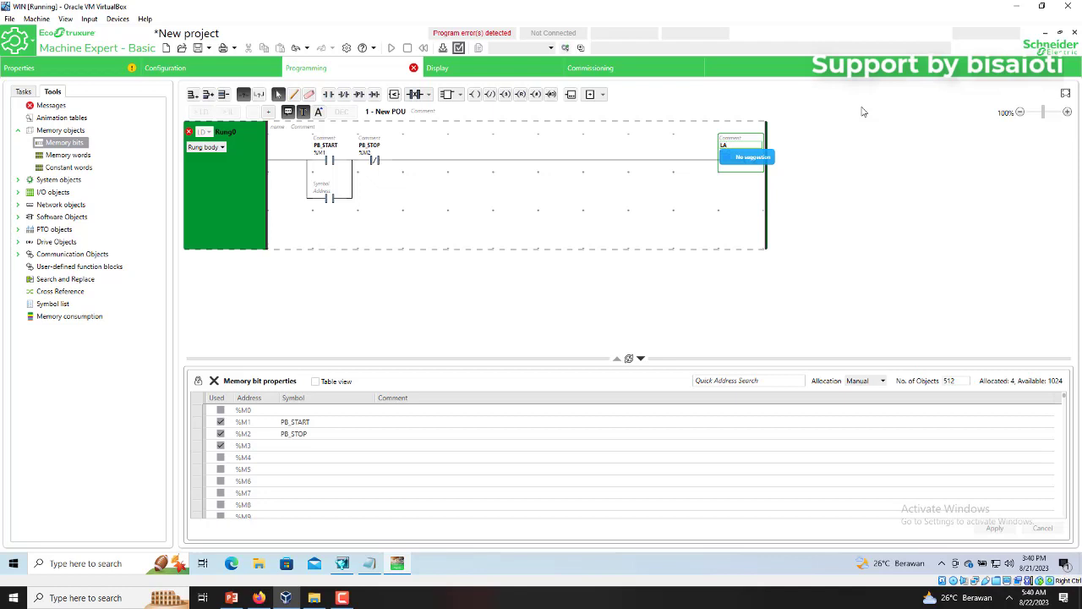
text(MPU)
key(Return)
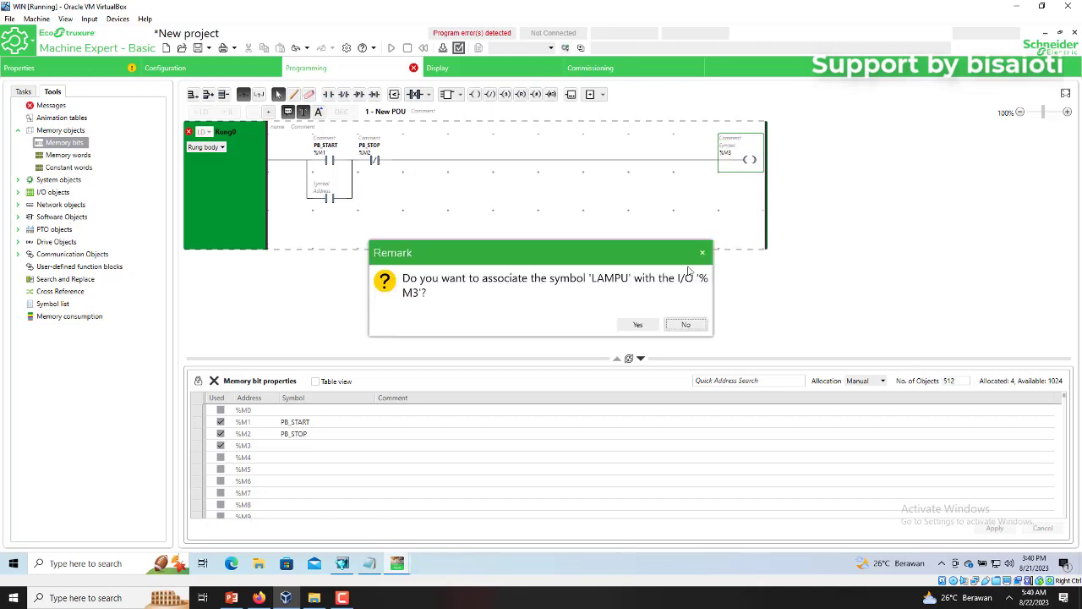
click(636, 325)
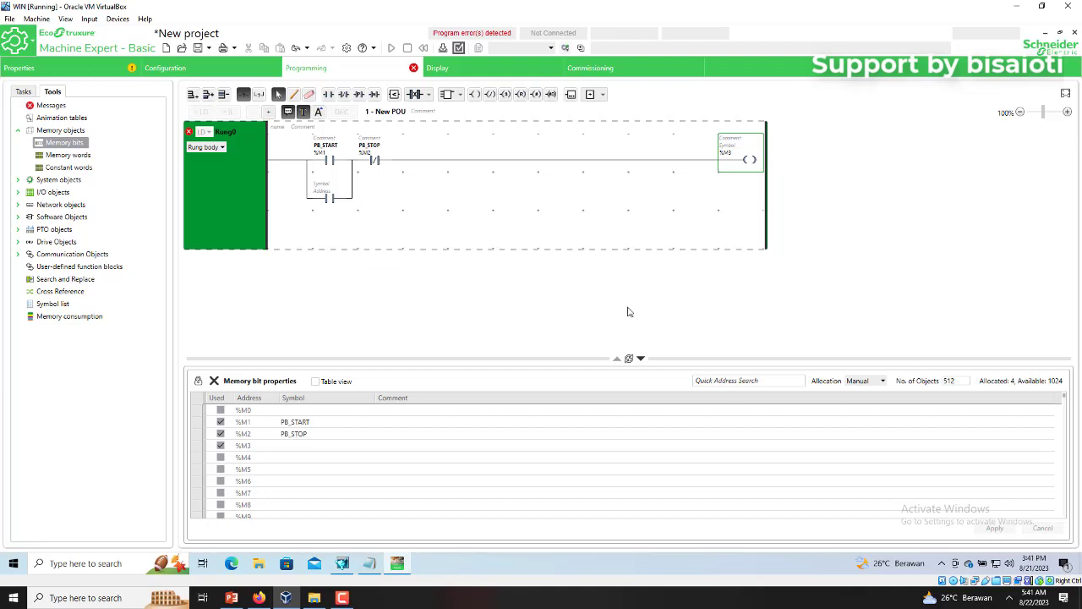
- Assign address %M3 to the parallel branch contact so it latches the LAMPU coil
click(320, 191)
text(%M3)
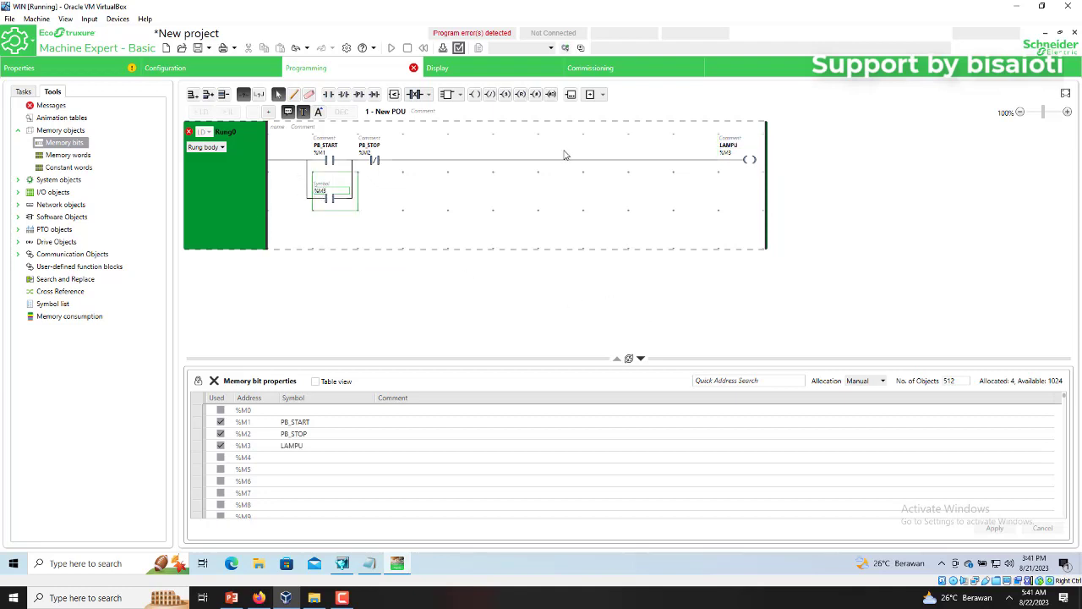
key(Return)
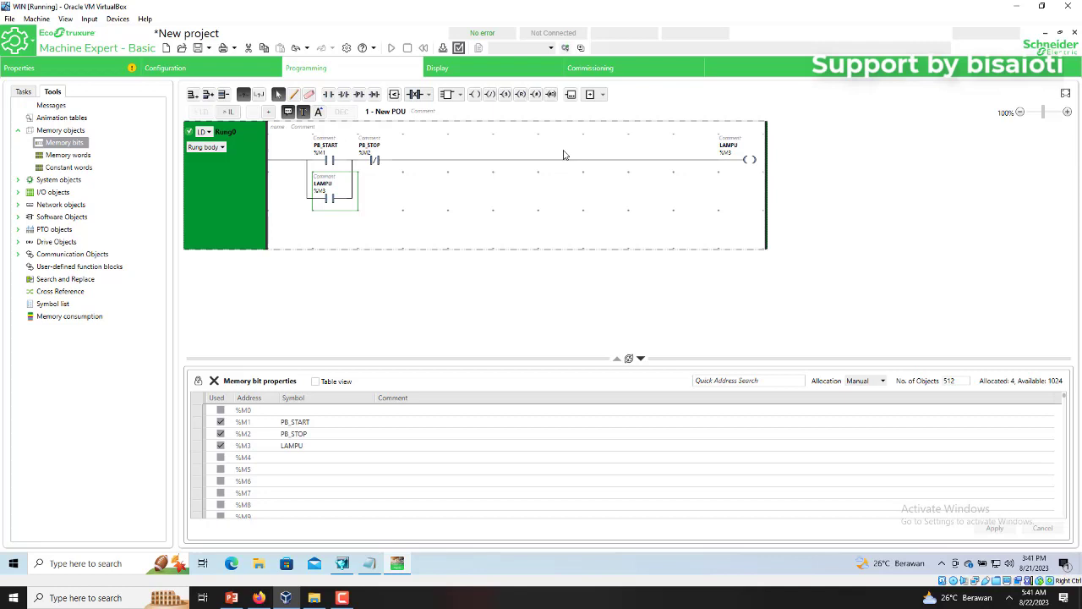
- Place four operation blocks stacked one below another in Rung0, beneath the LAMPU coil
click(571, 94)
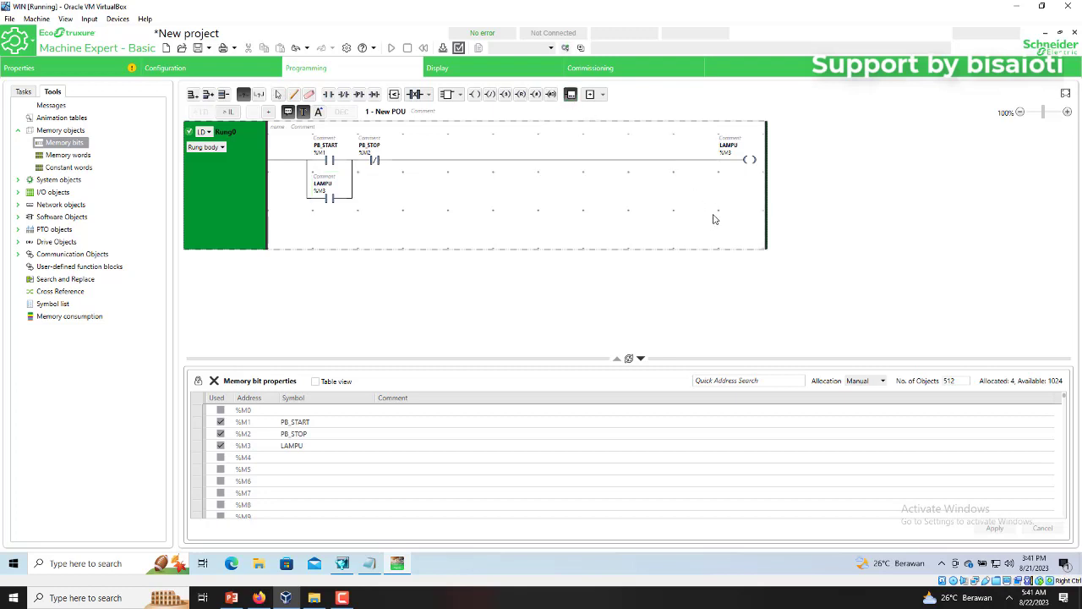
click(720, 224)
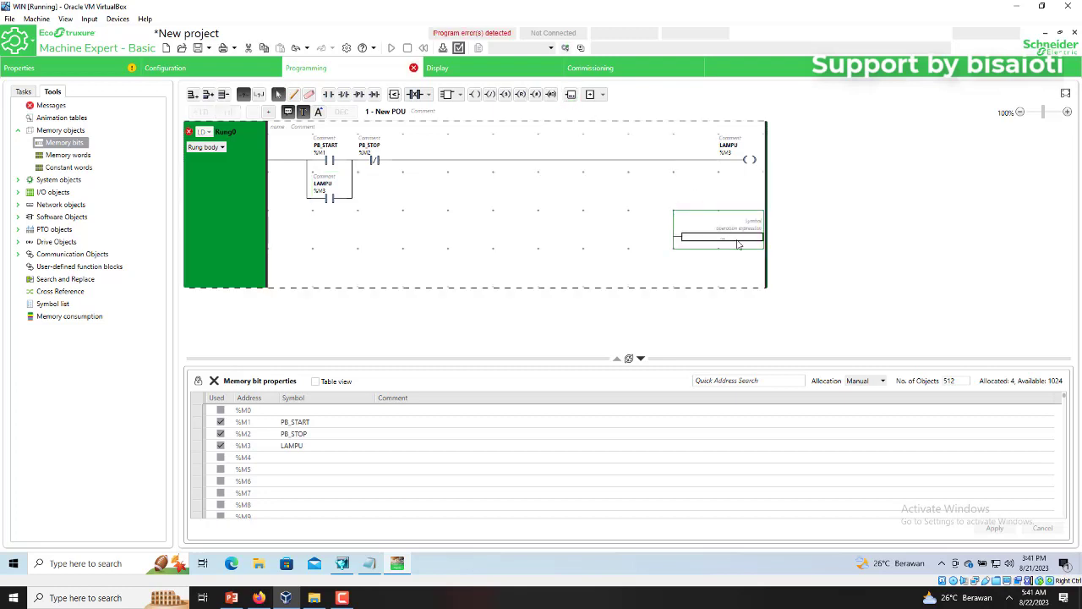
click(571, 97)
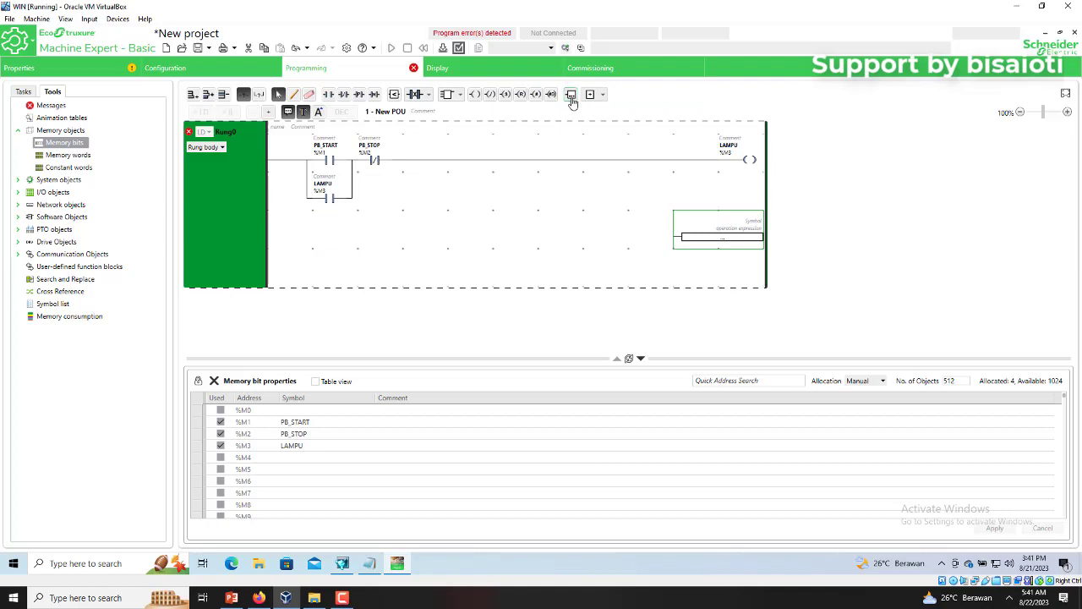
click(718, 281)
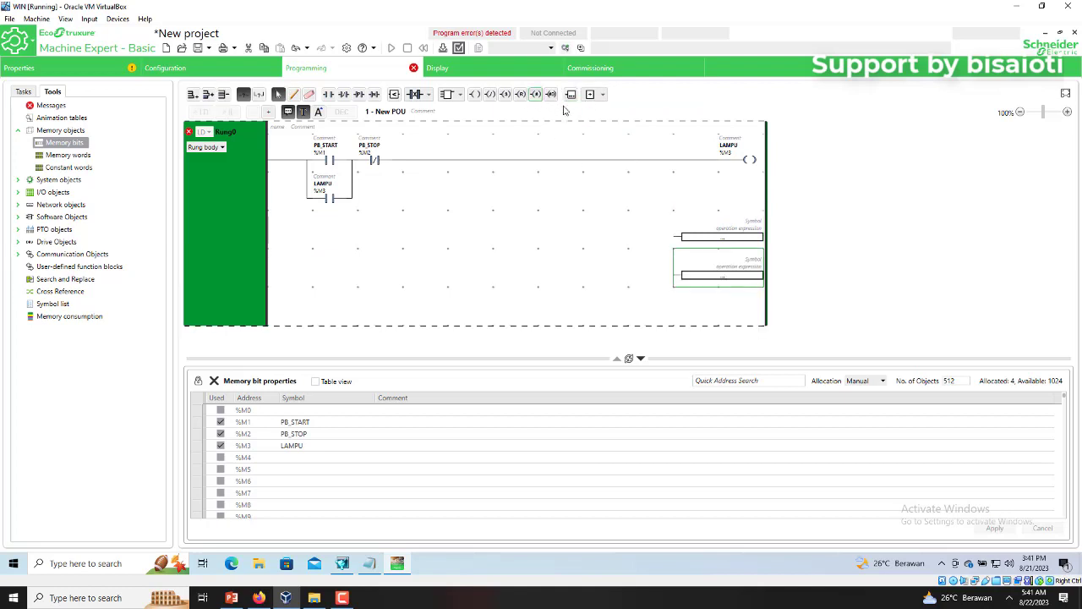
click(724, 300)
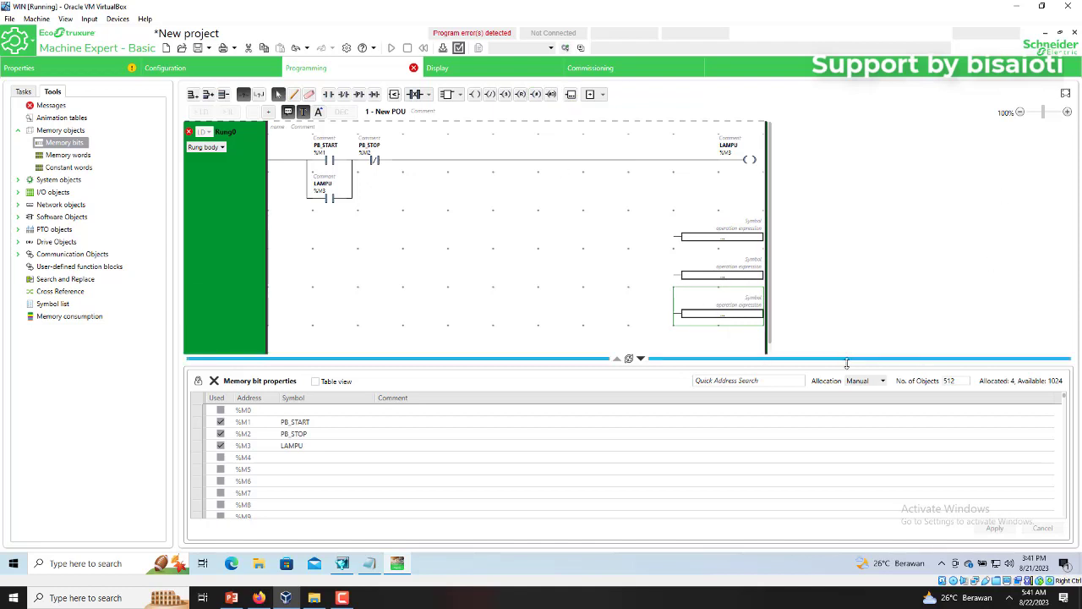
drag(847, 361, 842, 456)
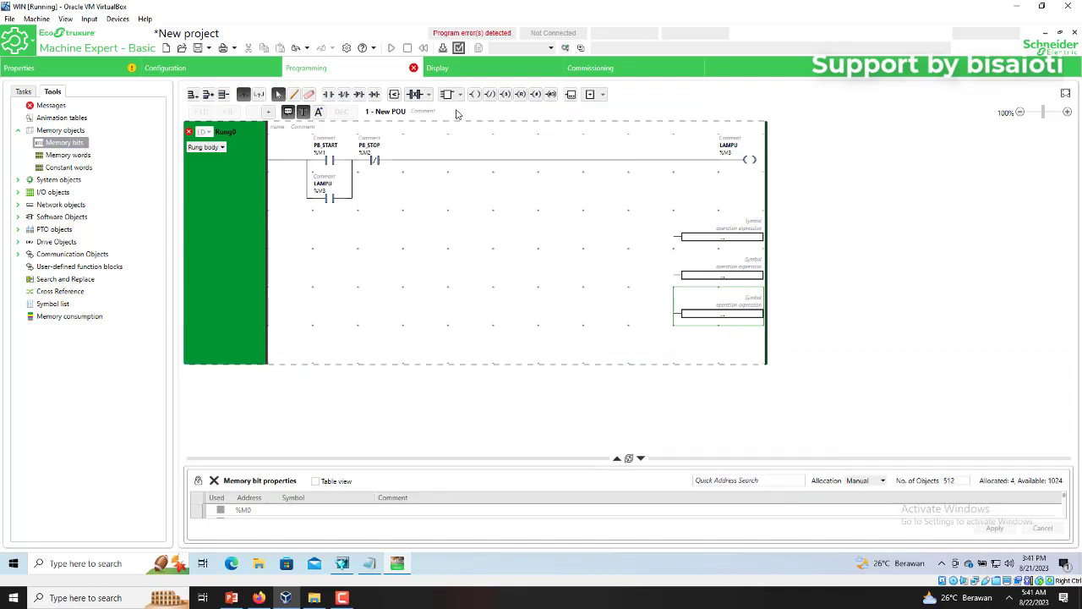
click(570, 94)
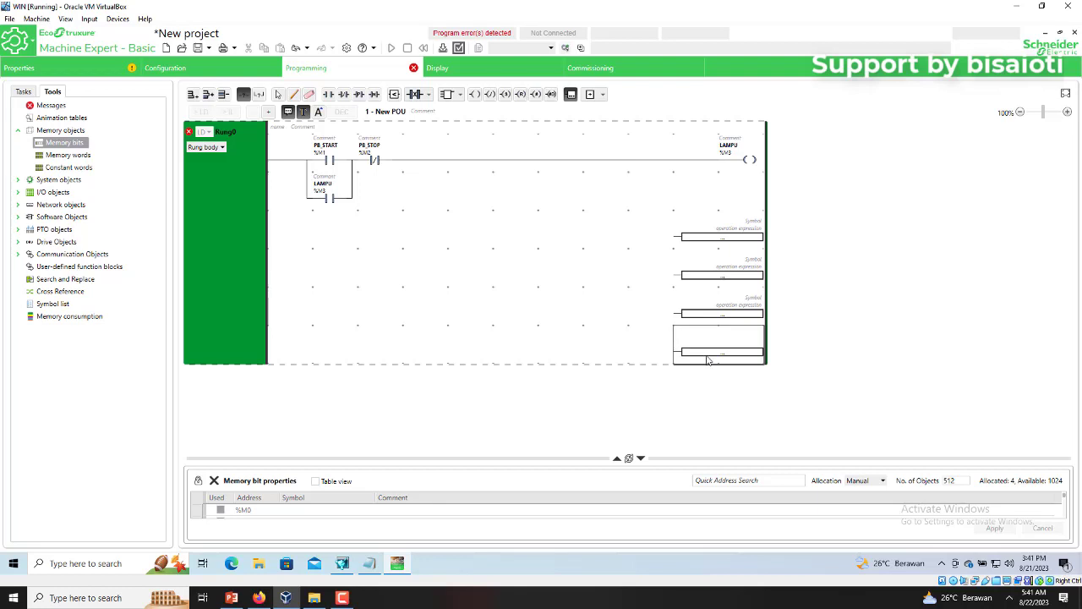
click(715, 351)
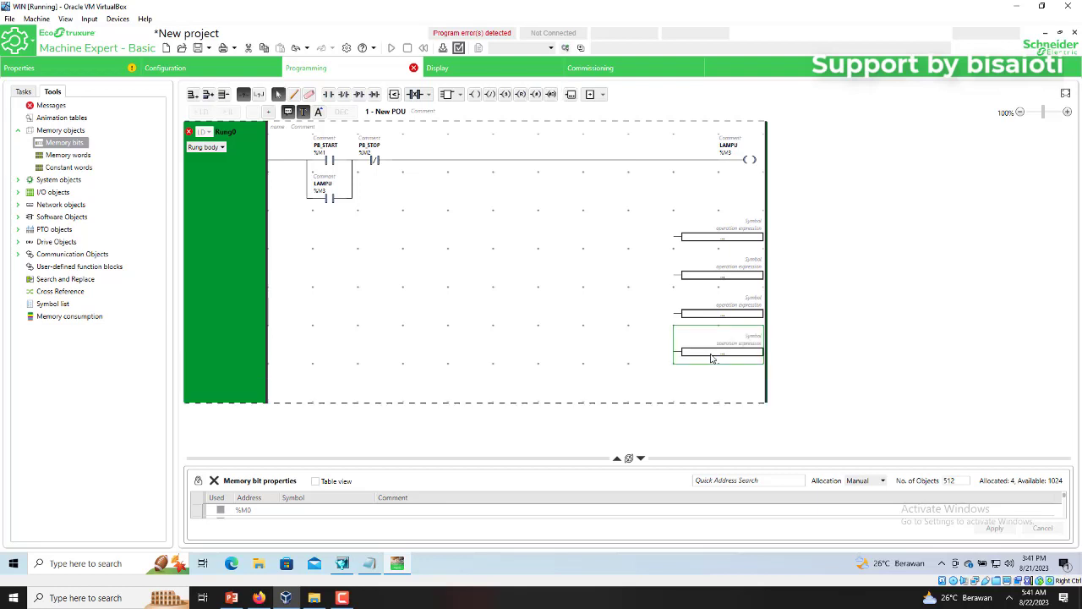
- Enter the expression %MW:=3000 in the first operation block
click(743, 233)
double_click(742, 229)
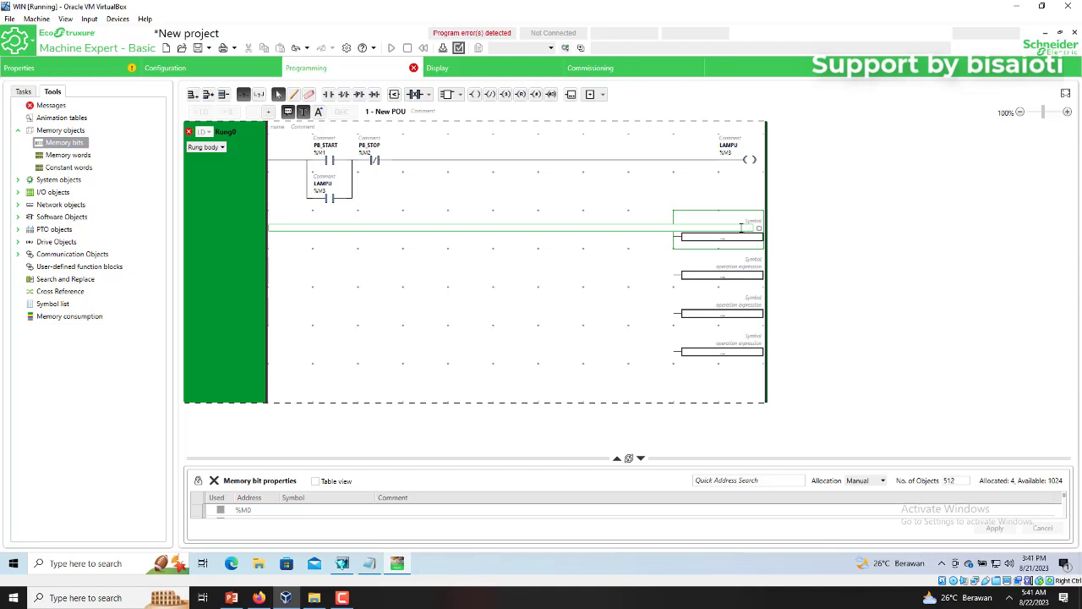
text(%MW:=3000)
key(Return)
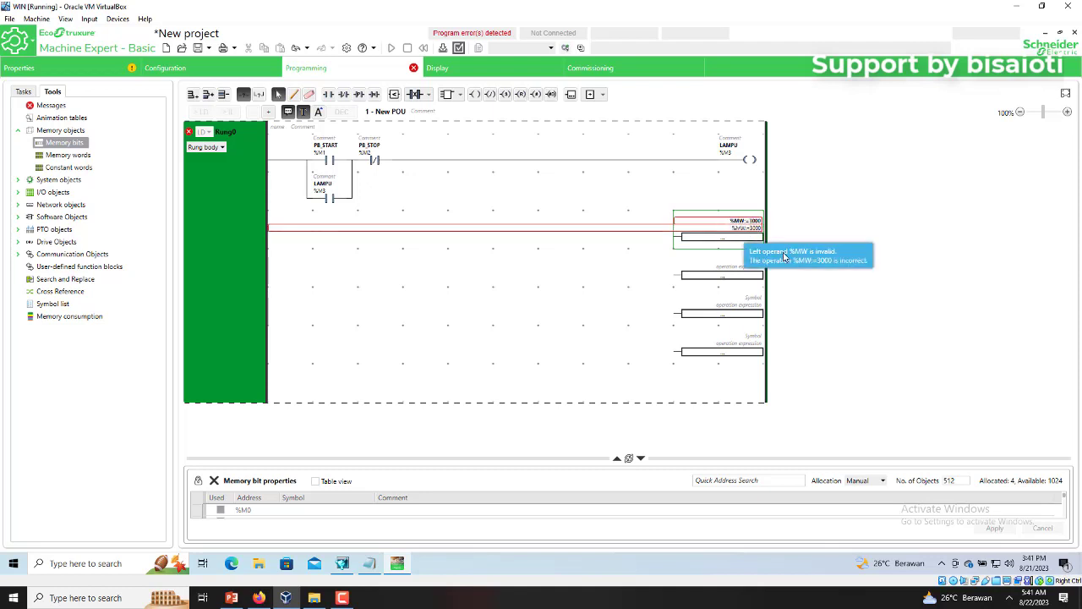
- Enter the expression %MW3 := %MW2 in the second operation block
click(743, 269)
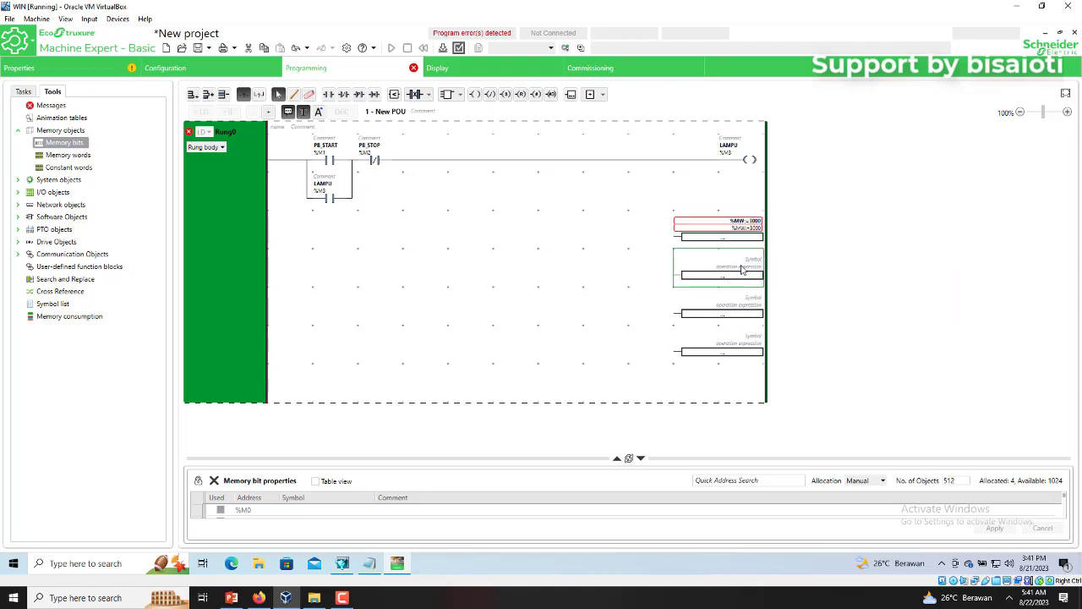
click(731, 266)
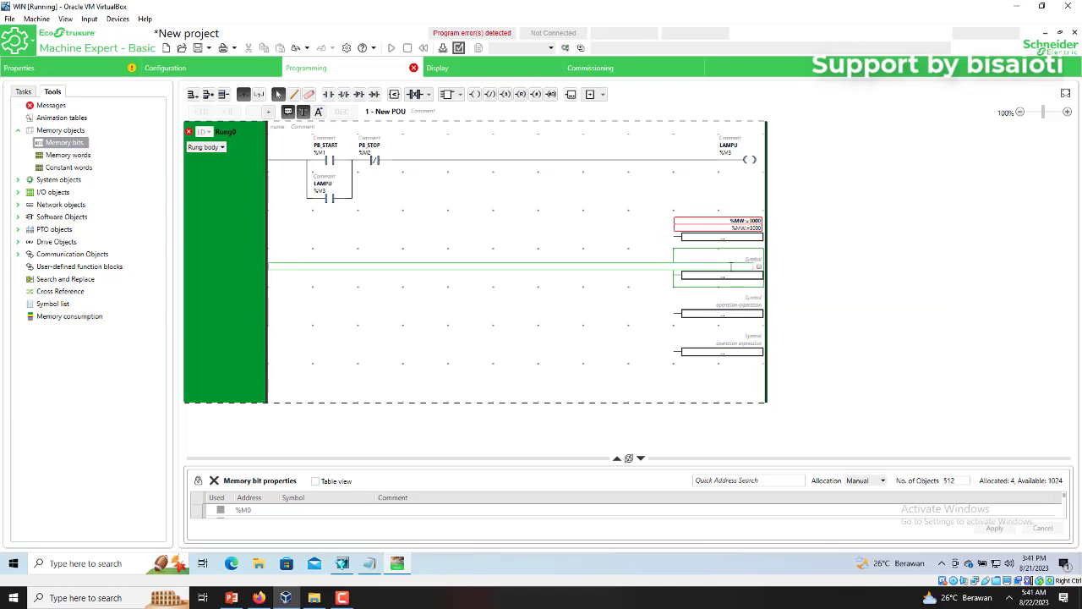
text(%MW3 :=)
text(%MW2)
key(Return)
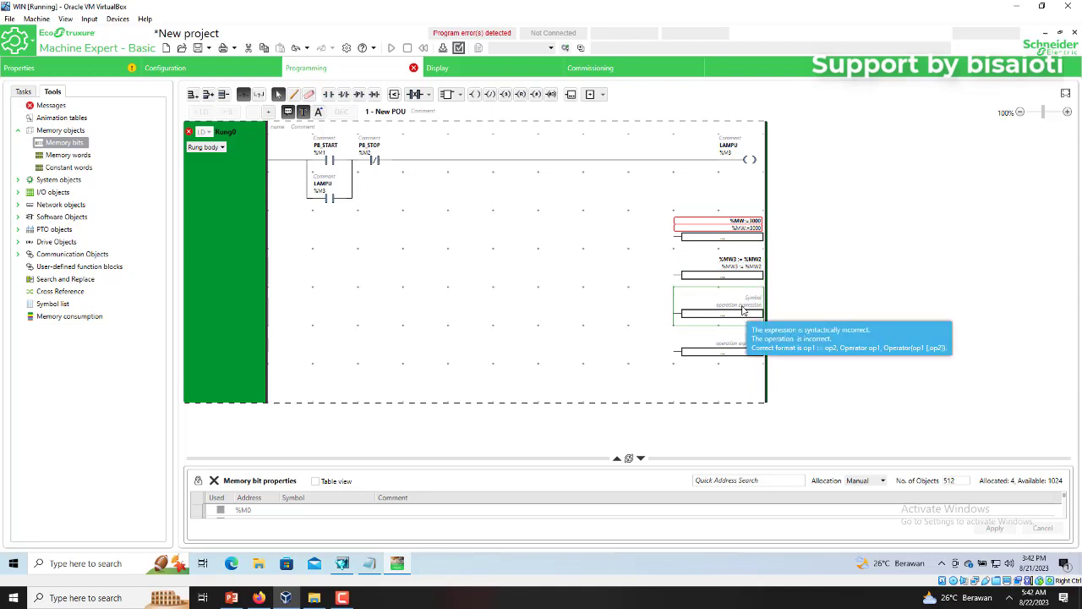
- Enter the expression %MF12 := 2023.5 in the third operation block
click(743, 312)
text(MF)
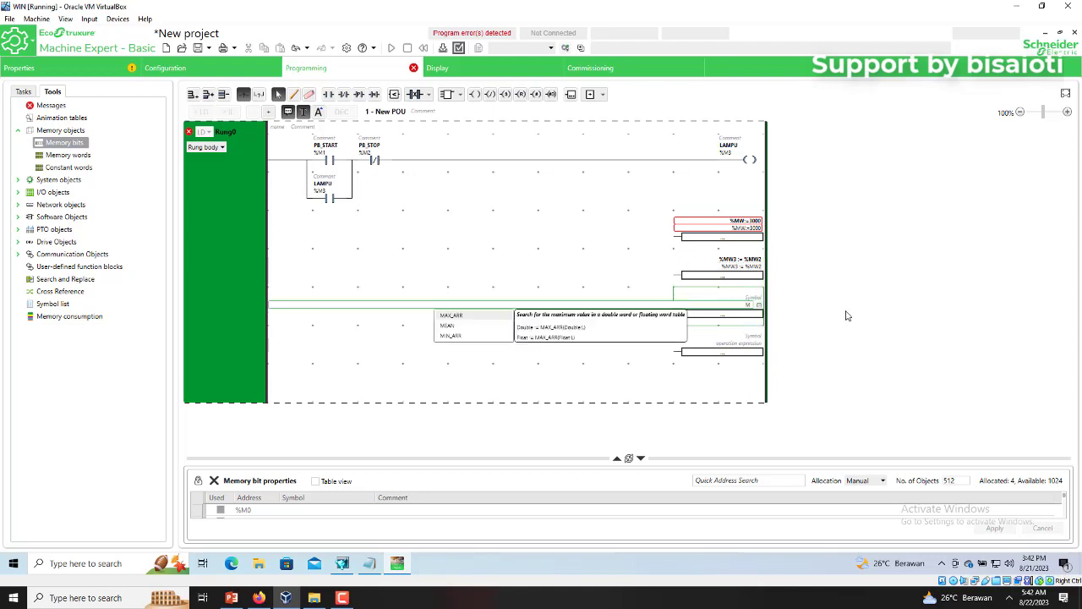
key(BackSpace)
key(BackSpace)
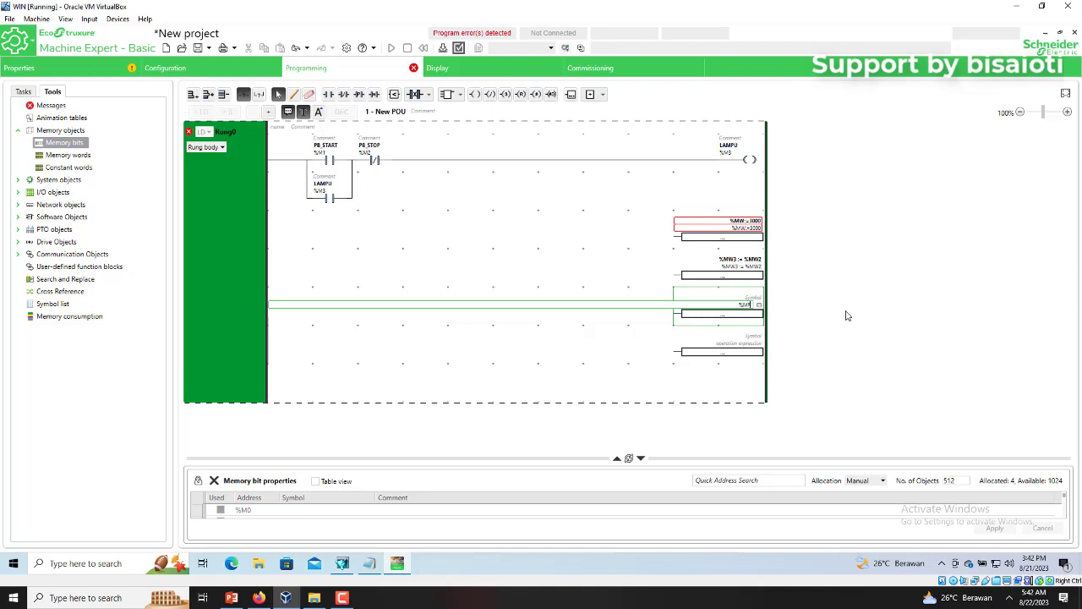
text(12:=2023.5)
key(Return)
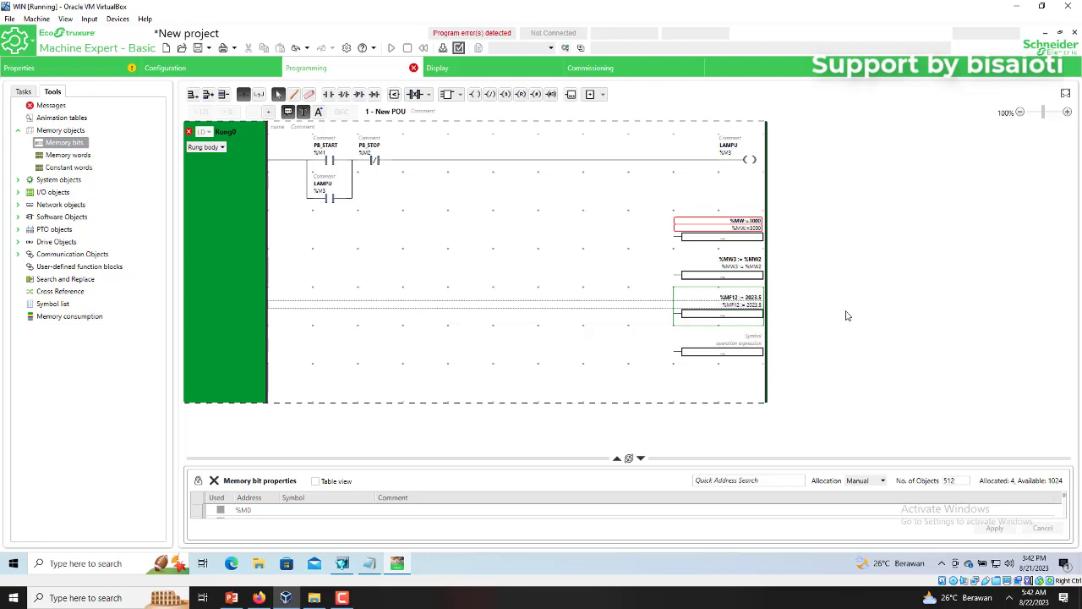
- Enter the expression %MF16 := %MF14 in the fourth operation block
click(733, 347)
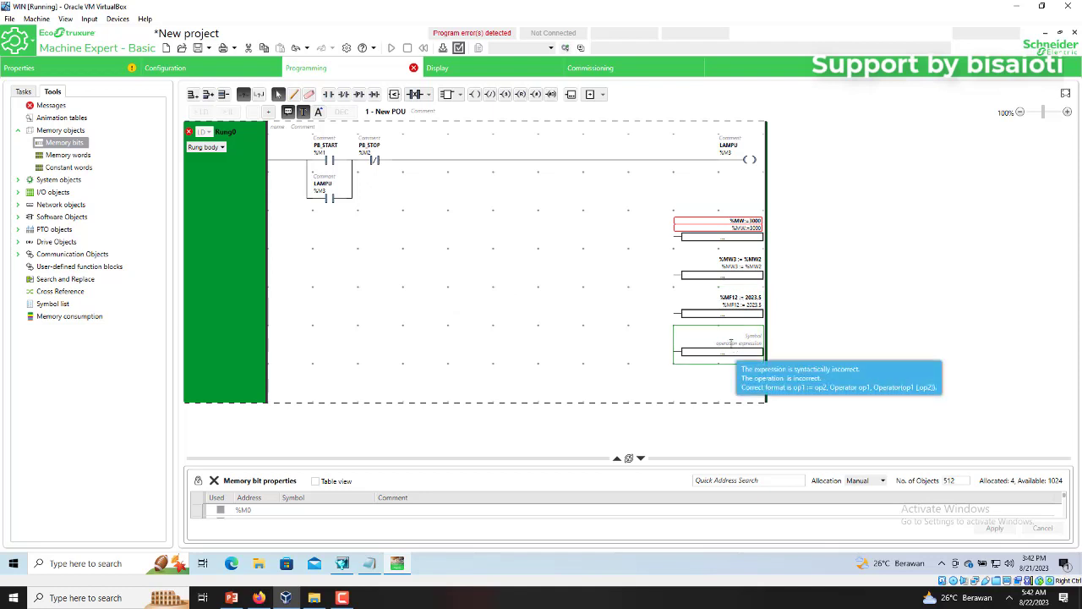
click(732, 343)
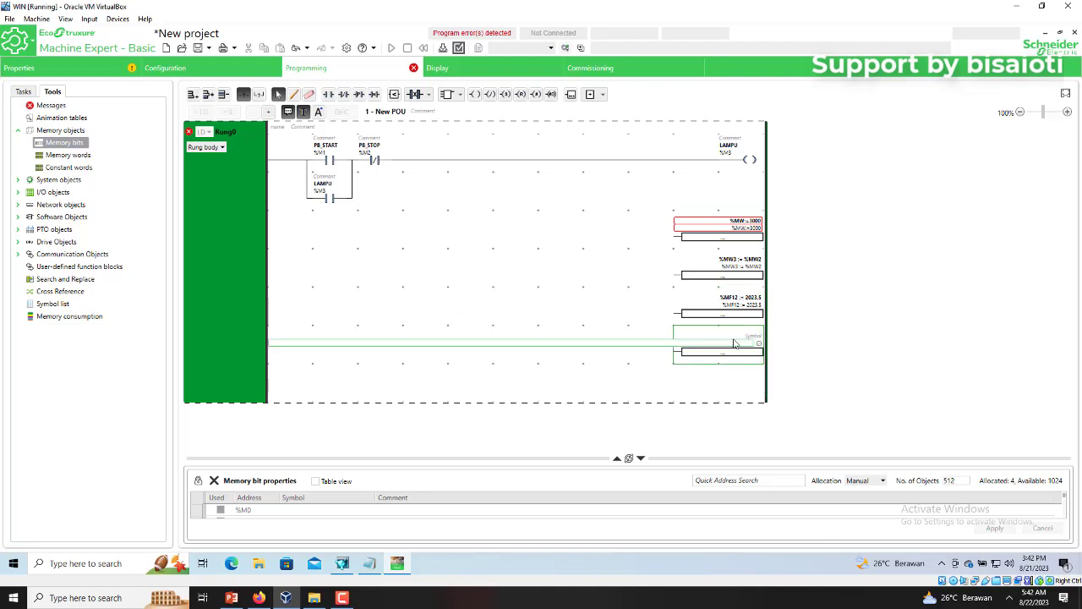
text(%MF16:=M)
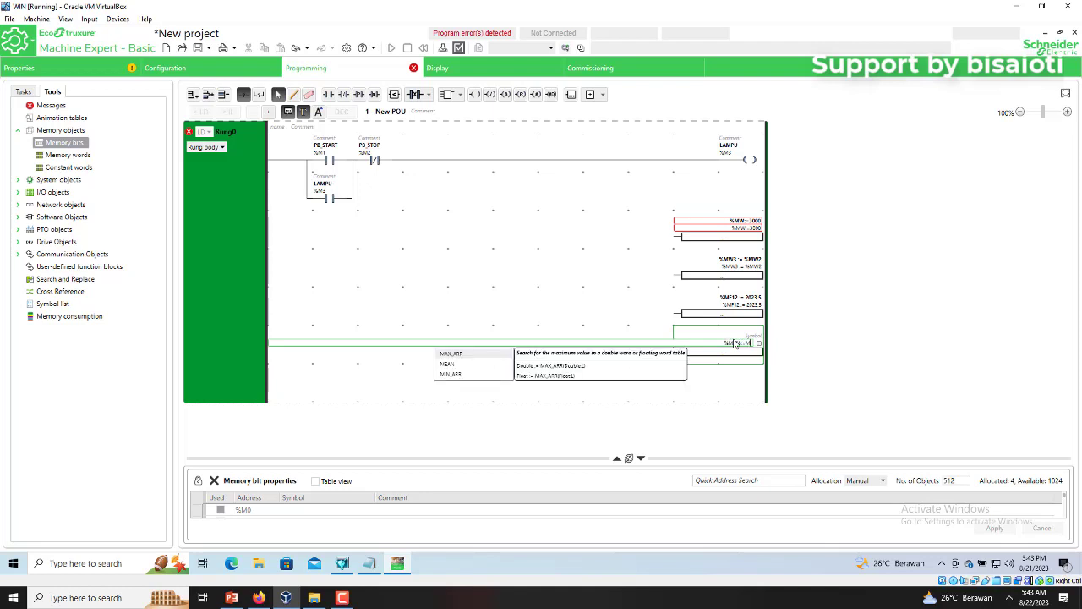
key(BackSpace)
text(%)
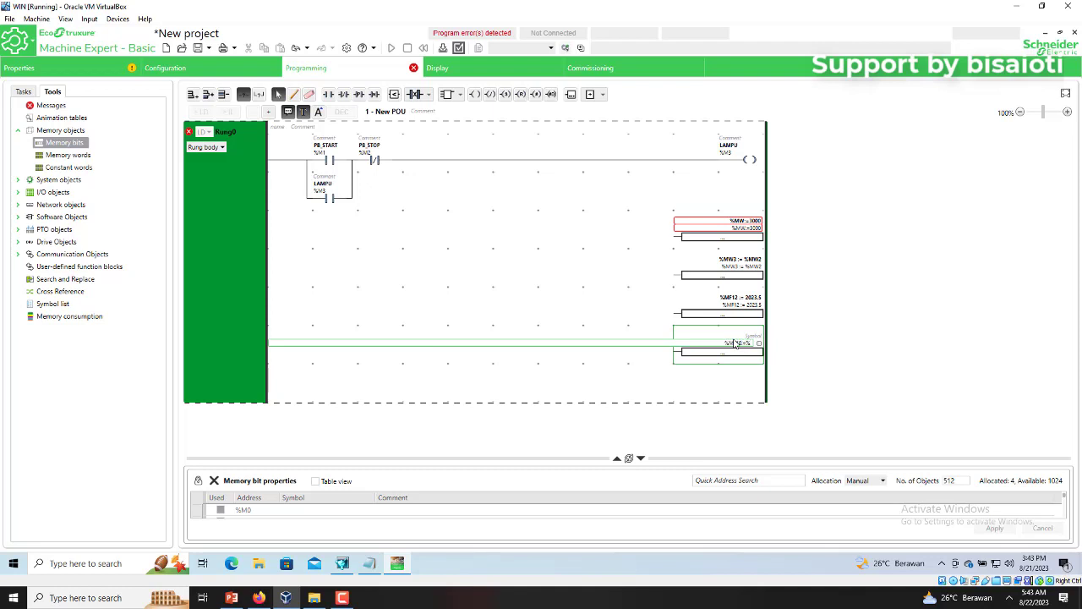
text(MF14)
key(Return)
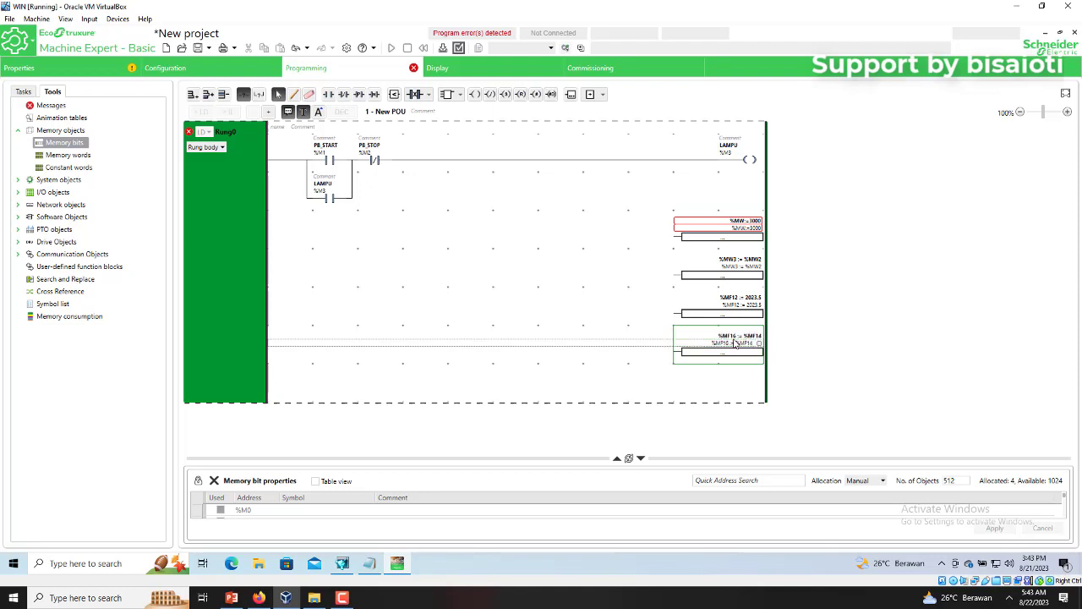
- Draw a line connecting the first operation block to the start of the latch branch, and join the other three blocks to it vertically
click(294, 95)
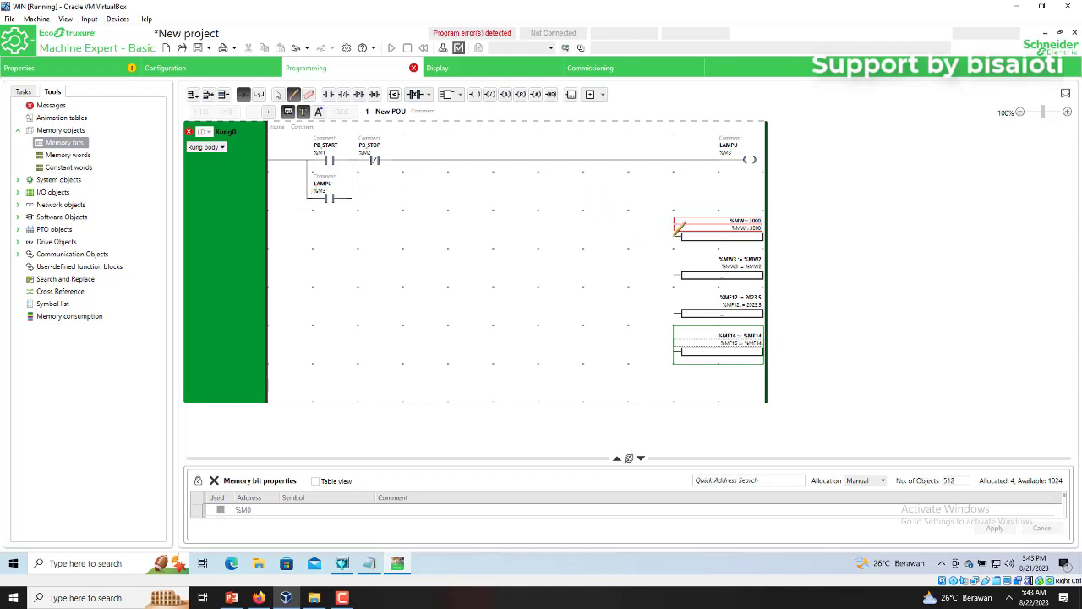
drag(677, 227, 414, 228)
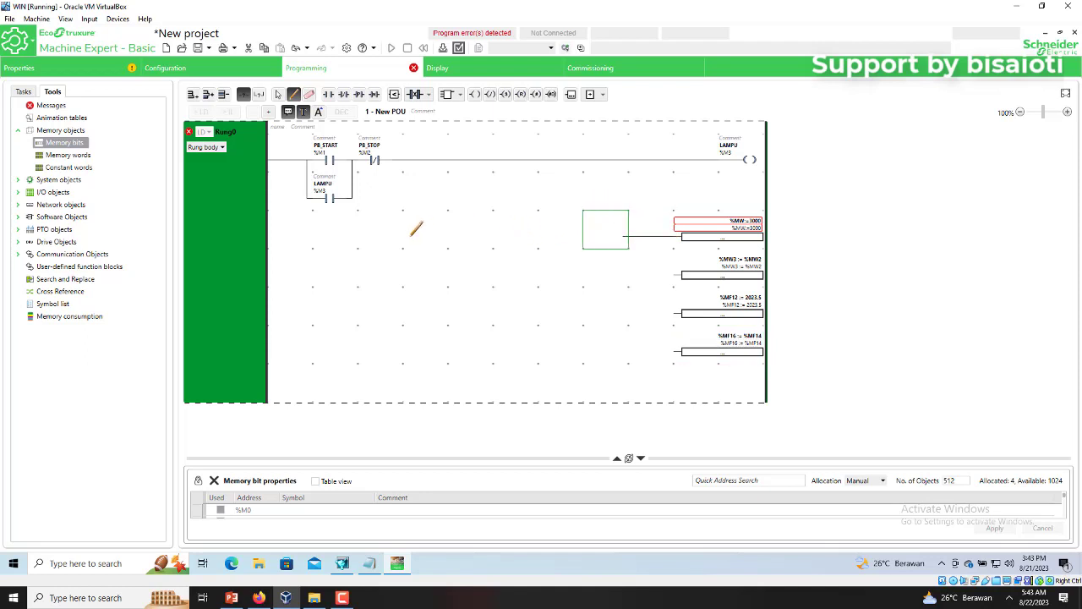
click(617, 233)
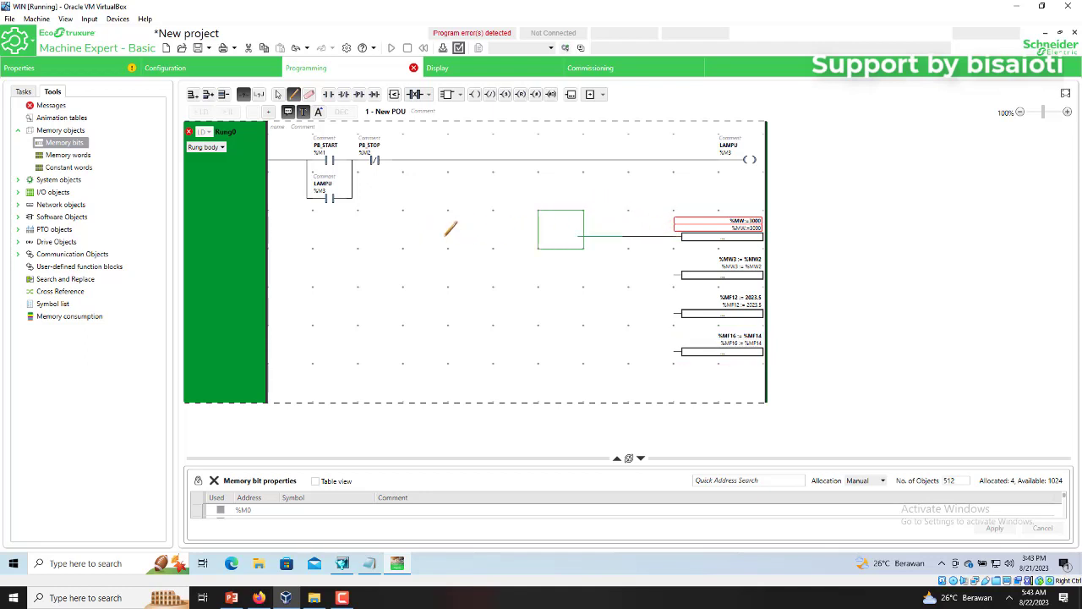
click(581, 233)
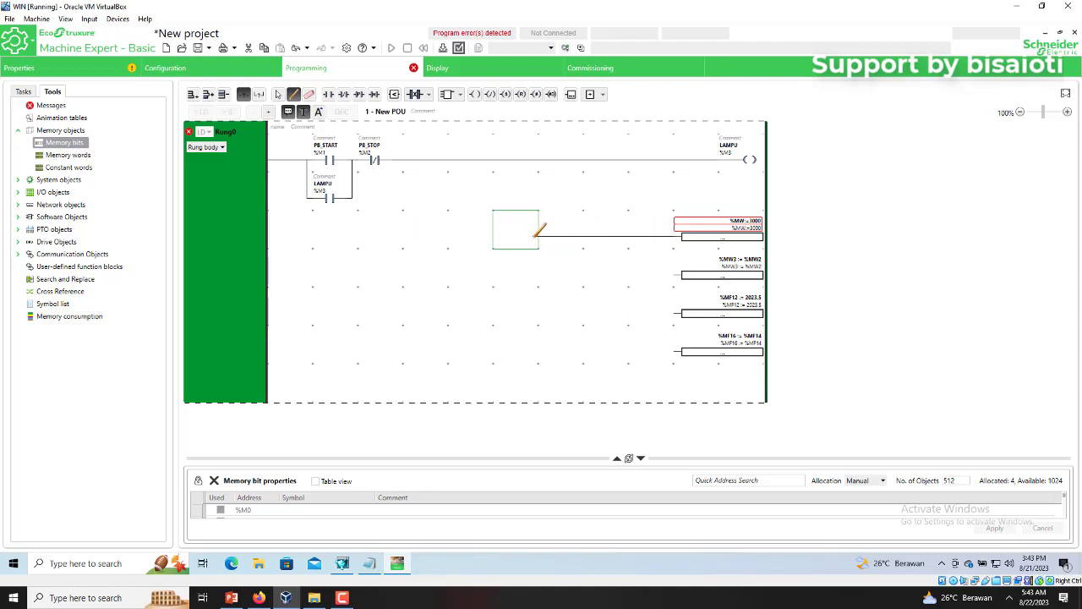
click(489, 232)
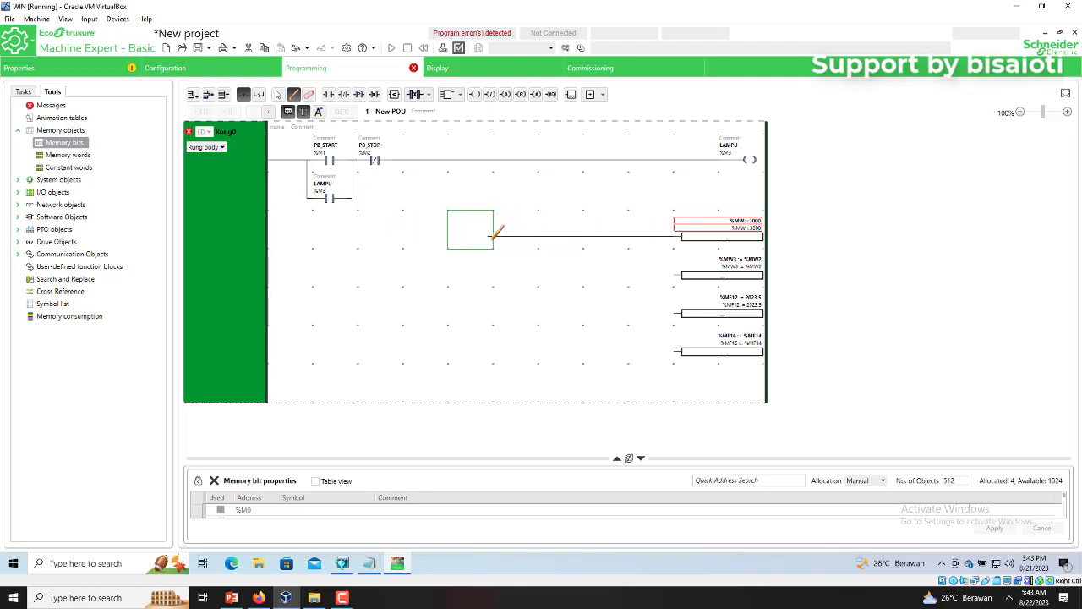
click(391, 227)
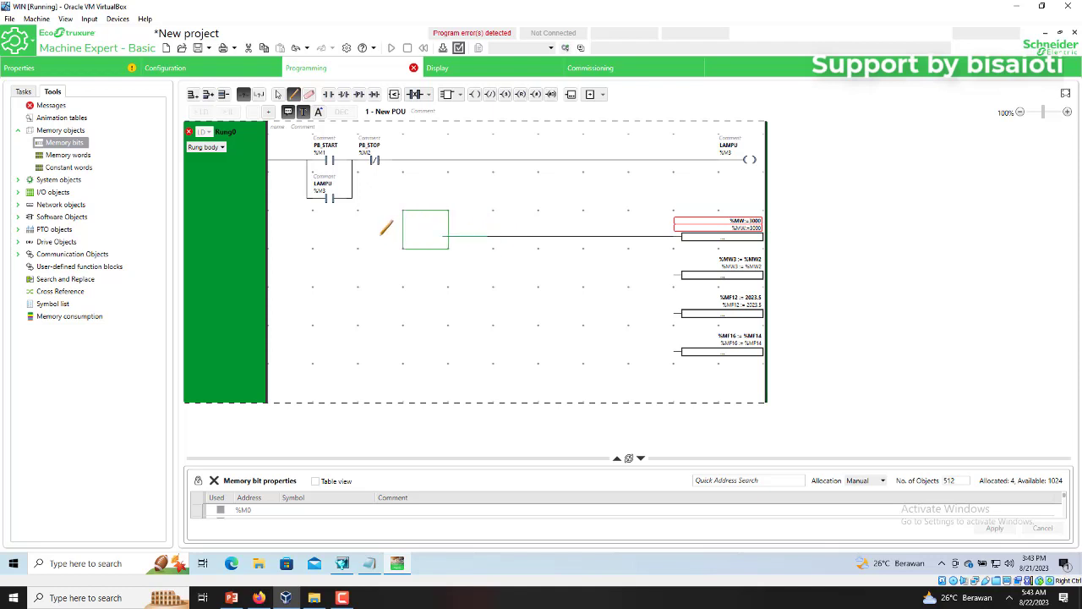
click(386, 227)
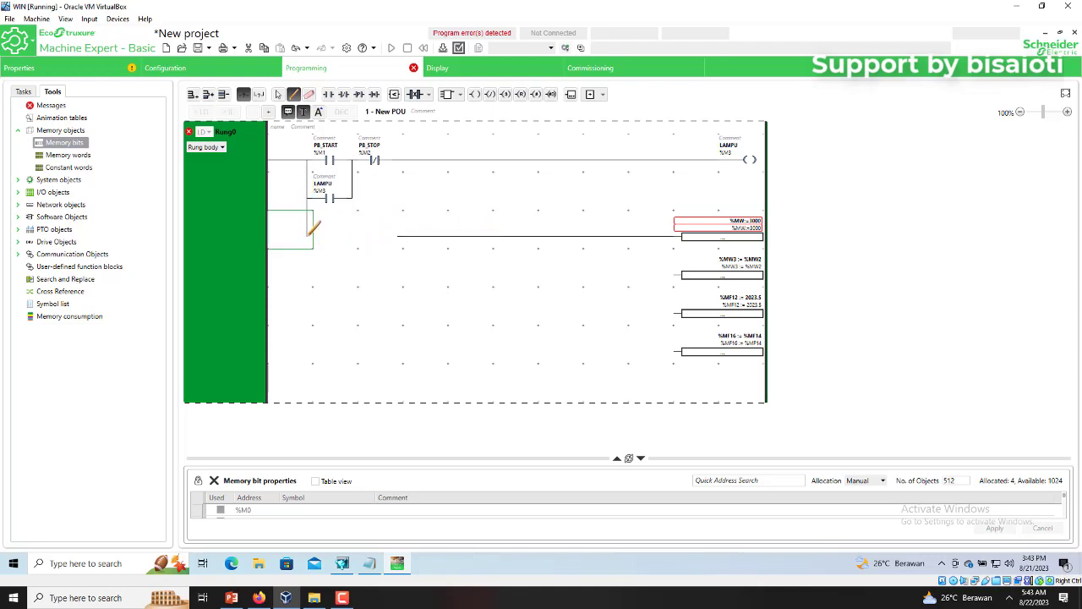
drag(309, 236, 398, 238)
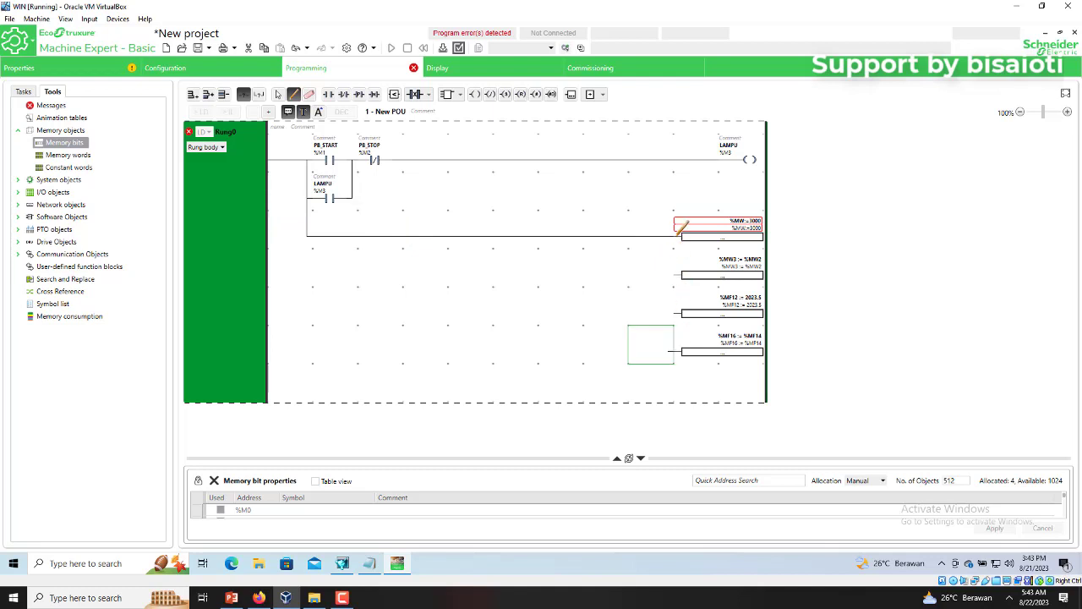
drag(672, 348, 663, 234)
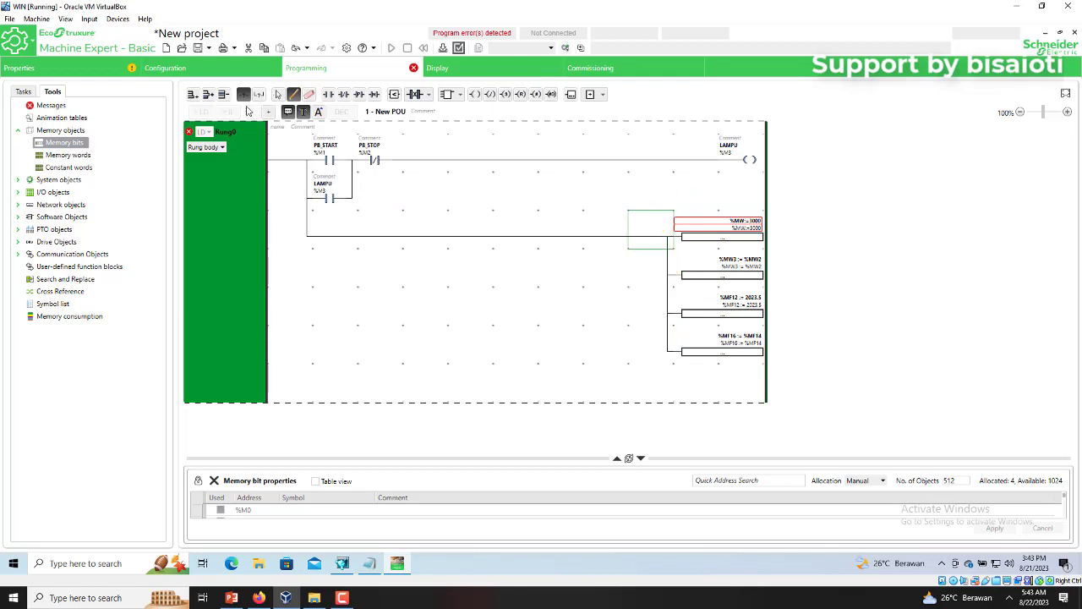
click(277, 94)
- Try to launch the simulator and dismiss its result window
click(581, 49)
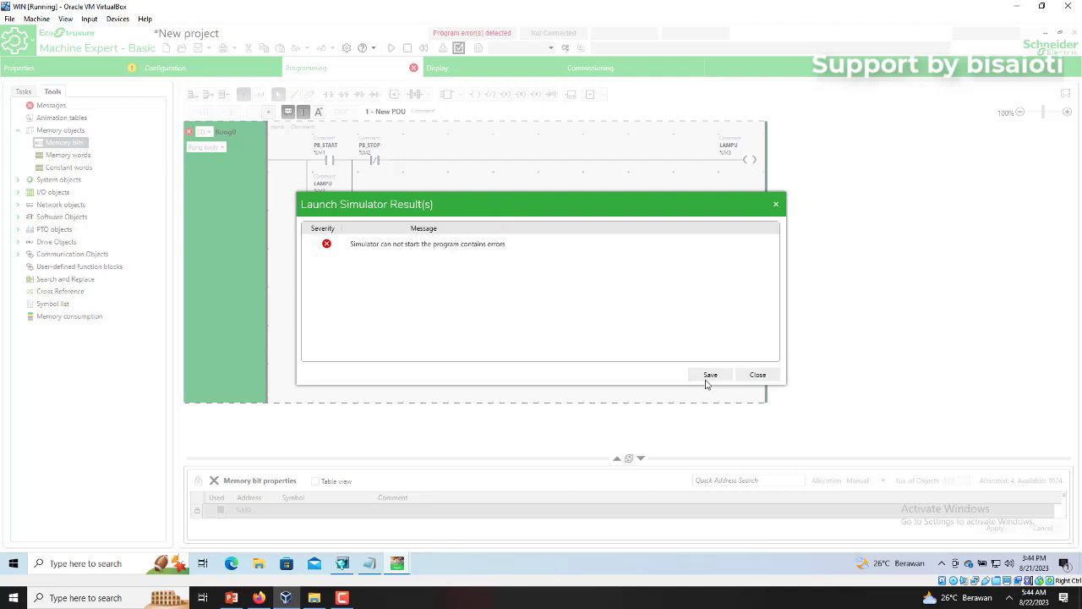
click(762, 377)
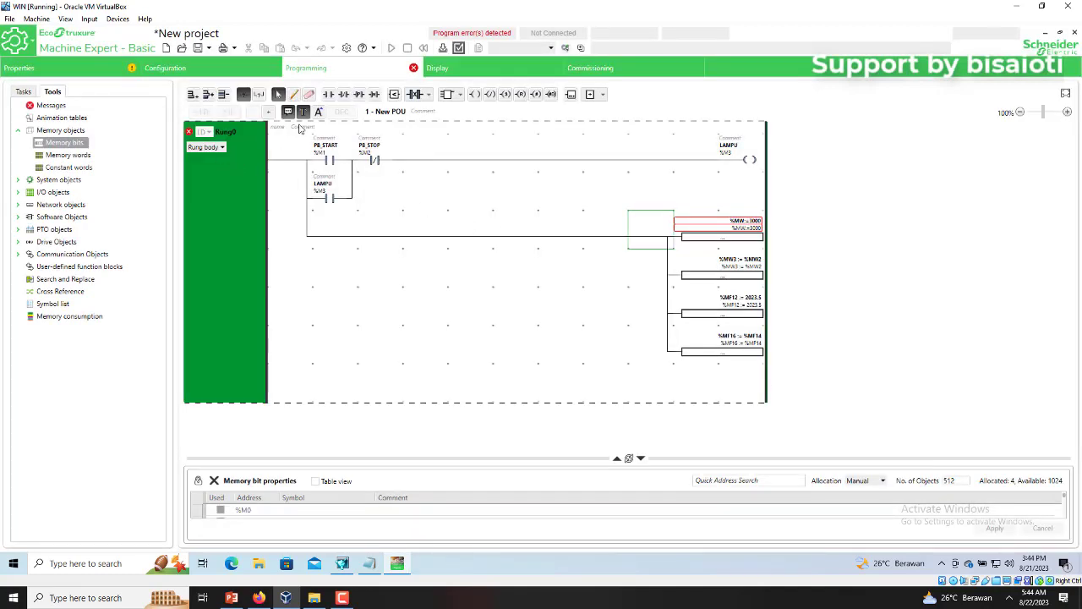
- Correct the first operation block's expression to %MW1 := 3000
click(712, 239)
mouse_move(750, 233)
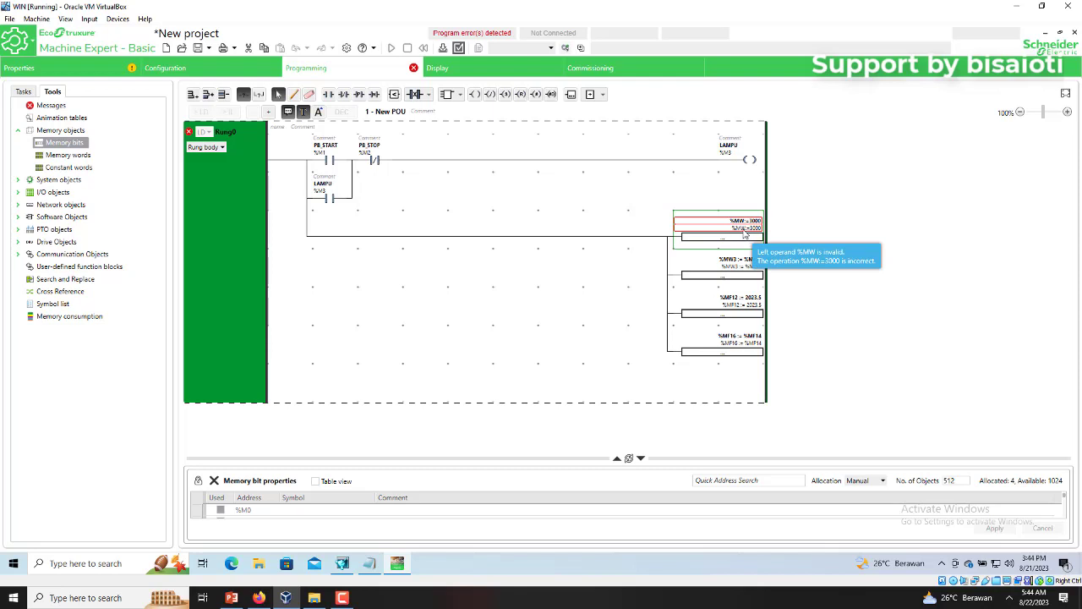
double_click(741, 230)
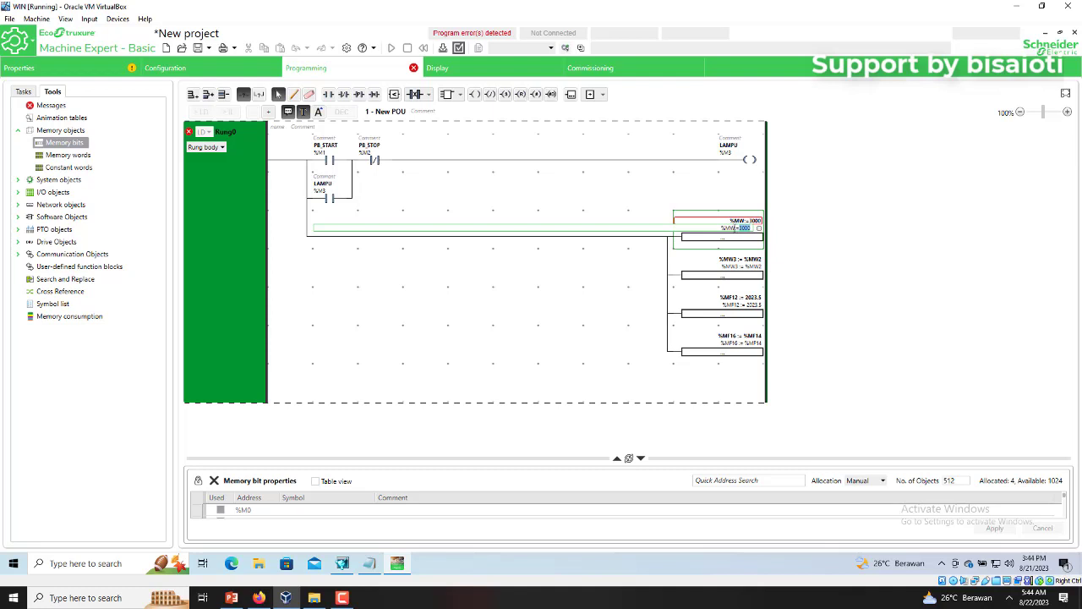
click(734, 228)
text(1)
key(Return)
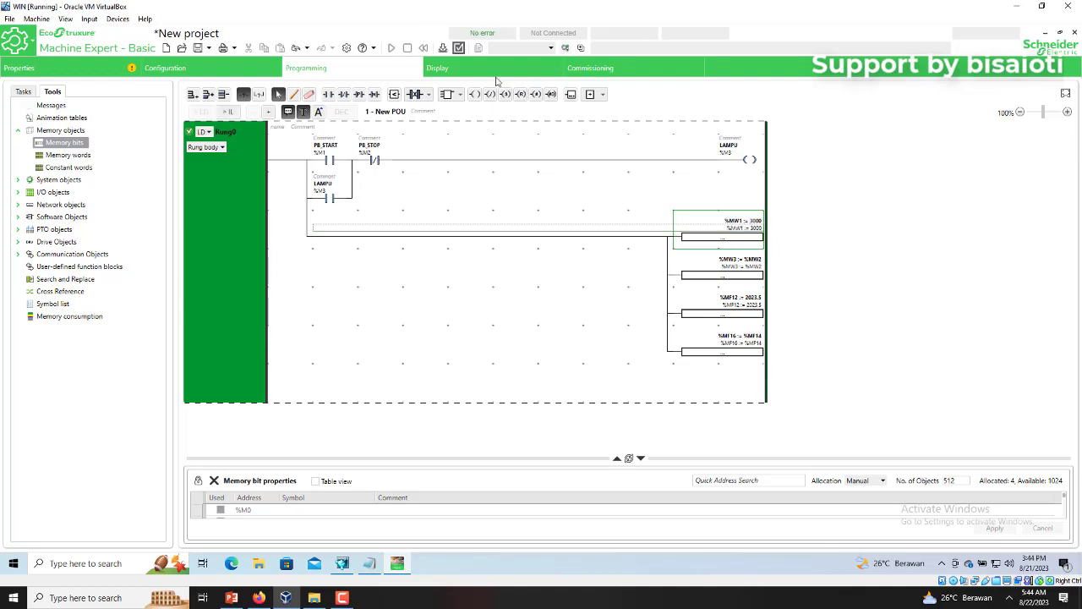
- Launch the simulator for the PLC program
click(581, 49)
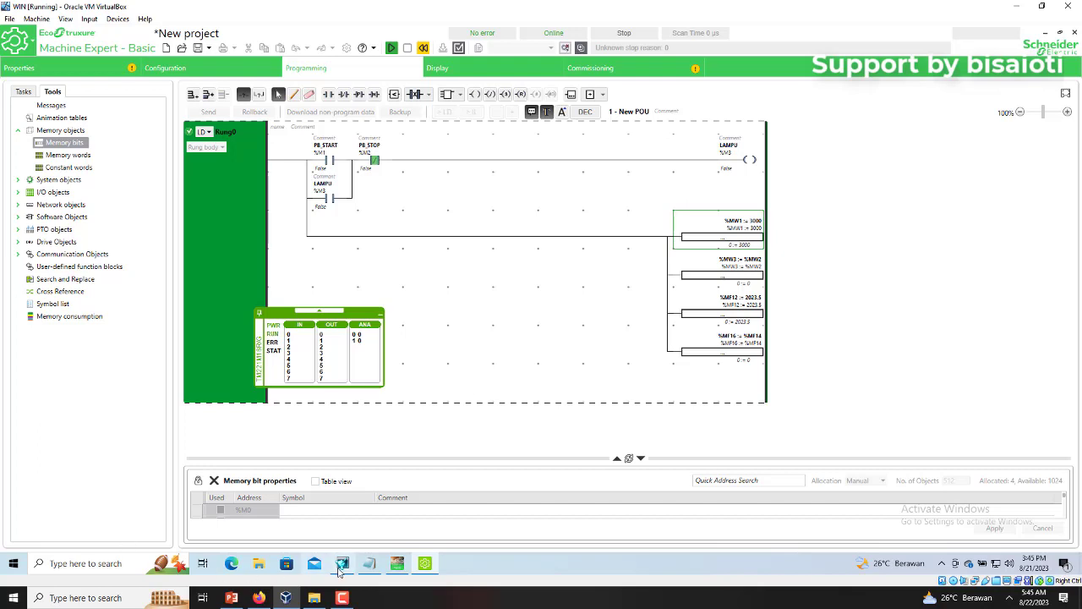
- Open the Wonderware System Management Console and allow it to make changes to the device
click(13, 563)
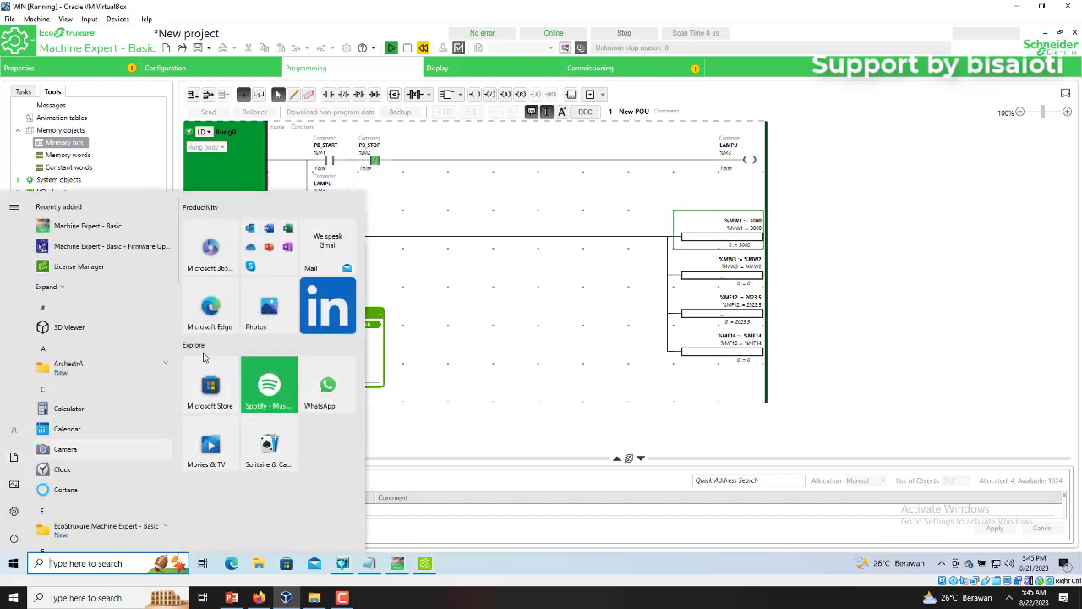
scroll(119, 469, down, 10)
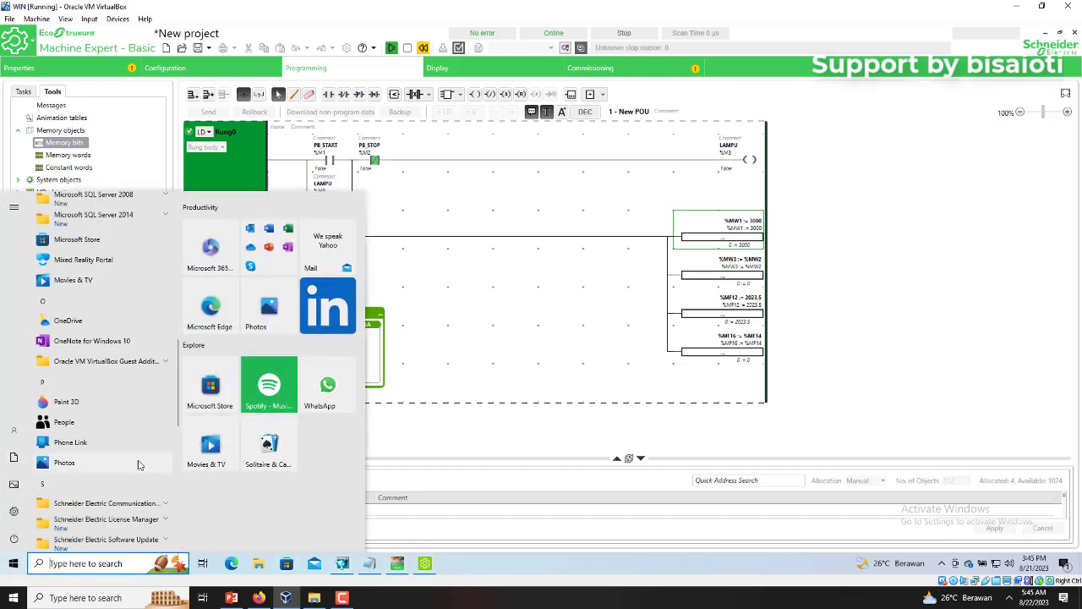
scroll(135, 460, down, 8)
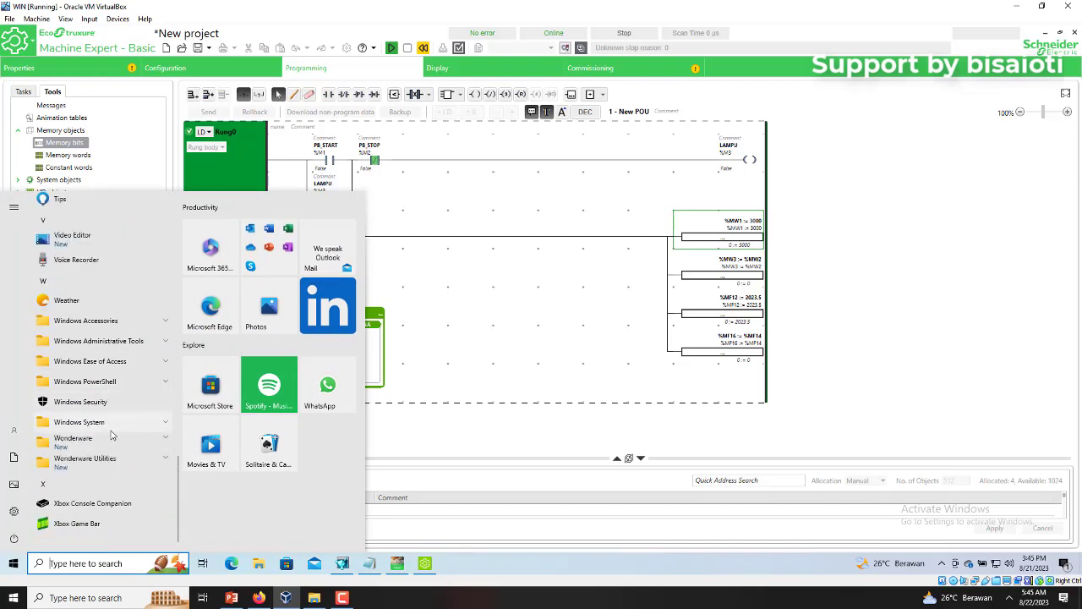
click(110, 442)
scroll(144, 462, down, 10)
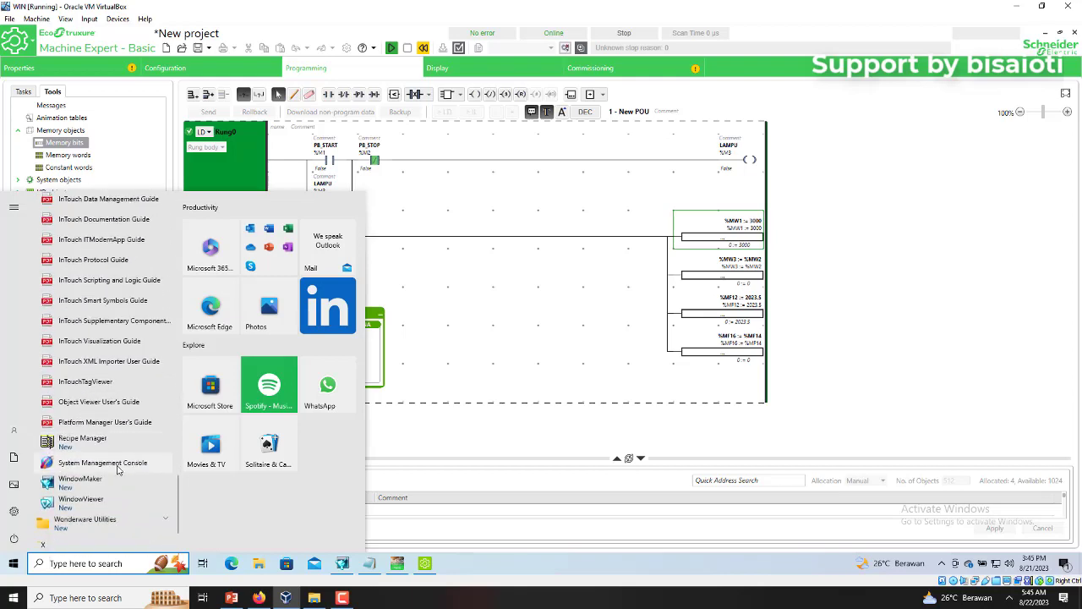
click(112, 465)
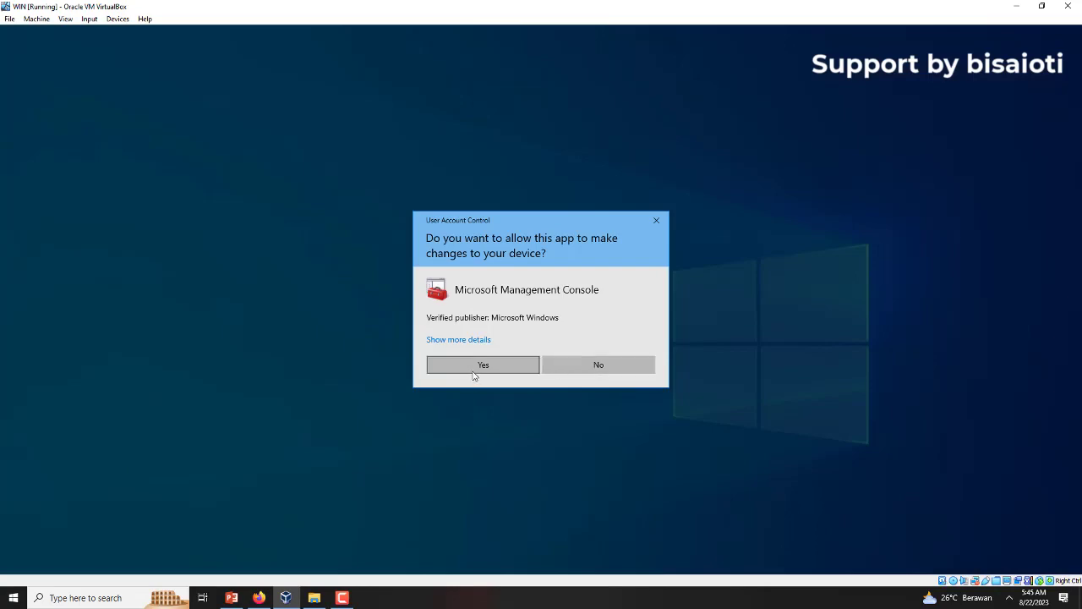
click(474, 372)
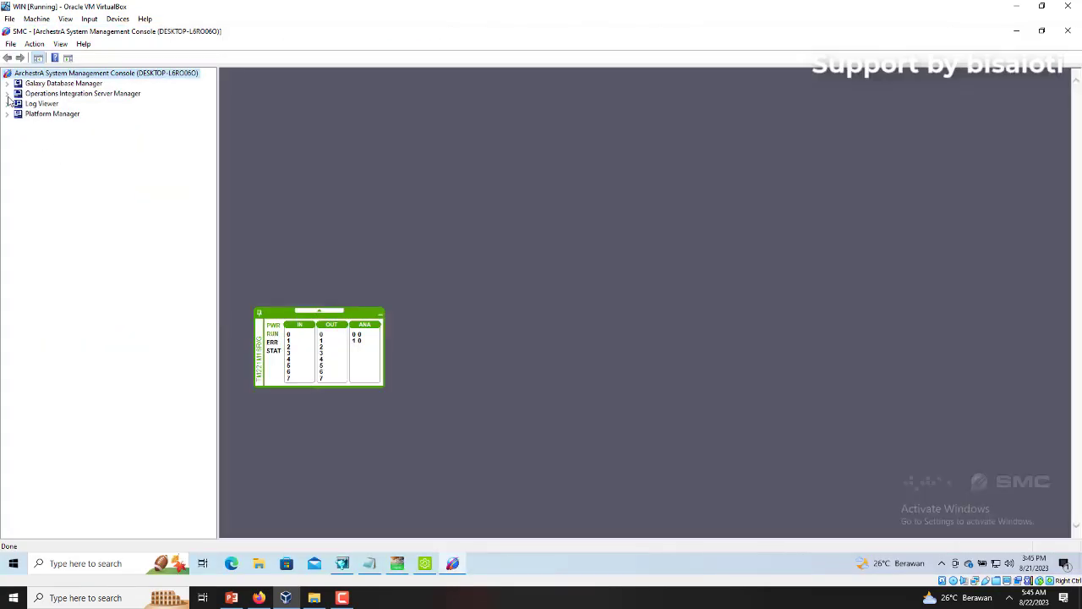
- Activate the local ArchestrA.DASMBTCP.3 server in the Operations Integration Server Manager with auto start after reboot
click(7, 93)
click(18, 103)
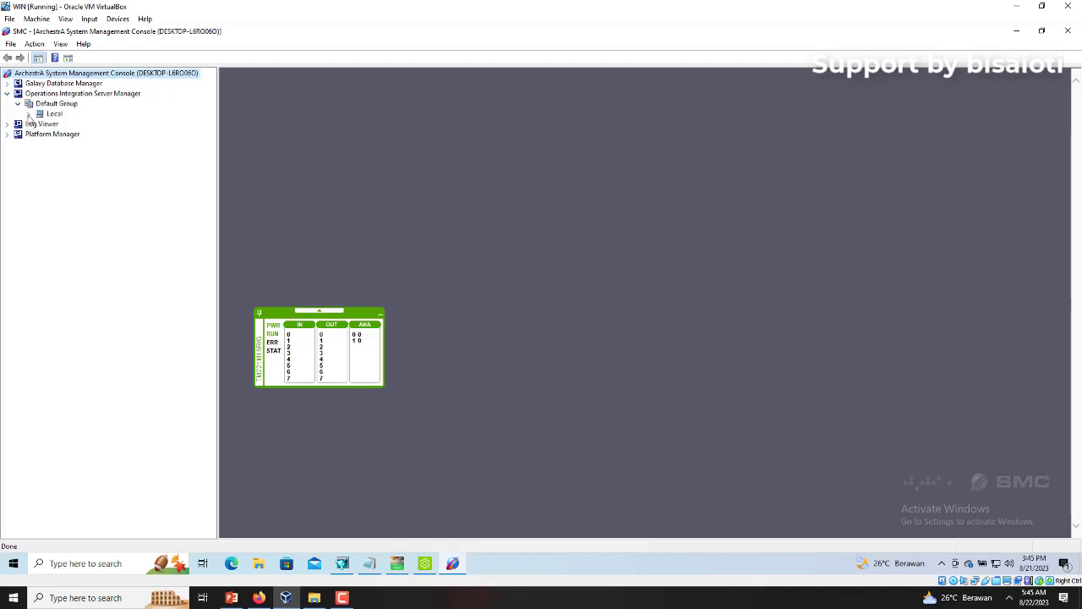
click(29, 113)
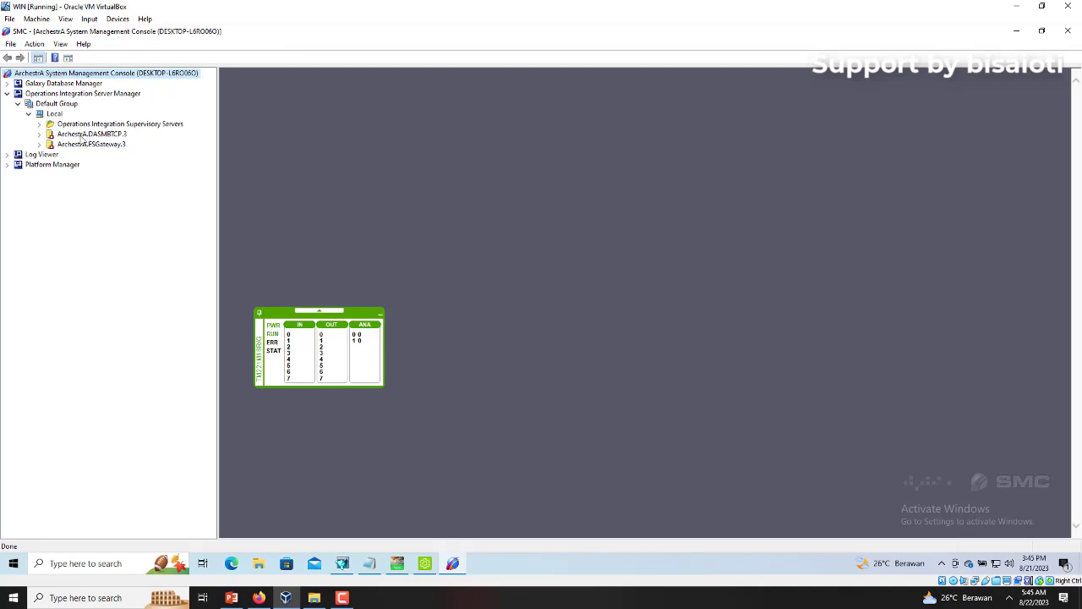
click(39, 133)
click(91, 135)
right_click(93, 135)
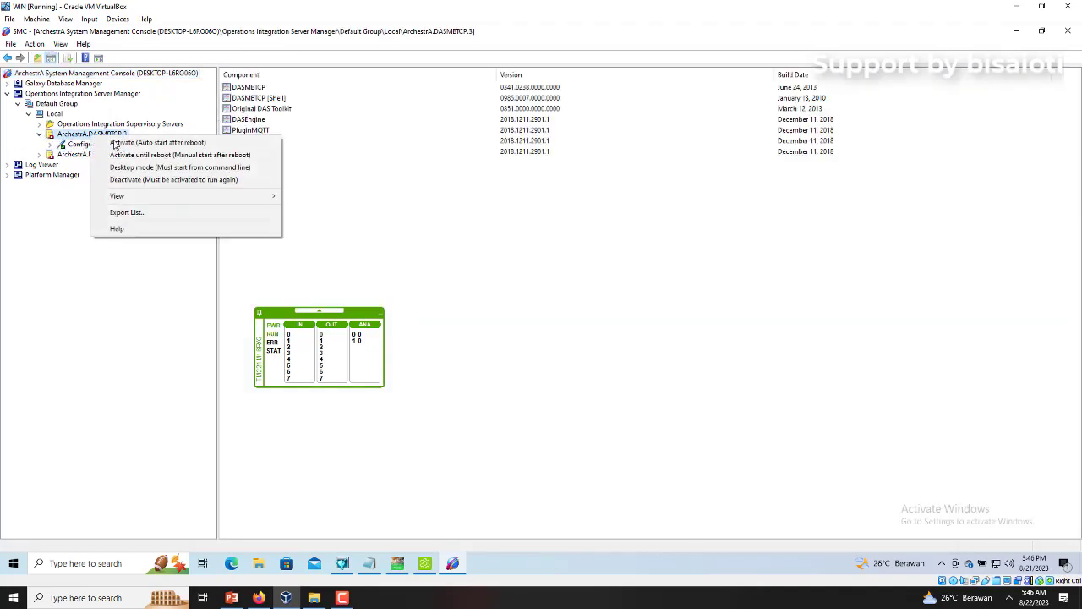
click(128, 142)
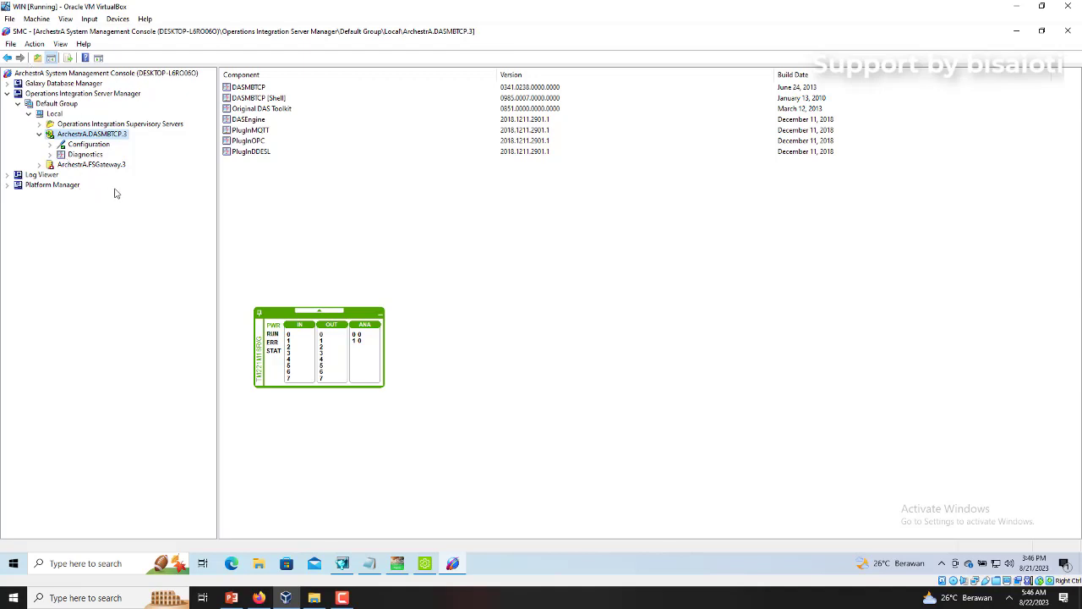
- Add a TCPIP_PORT connection to the DASMBTCP configuration and name it PLC_WW
click(95, 147)
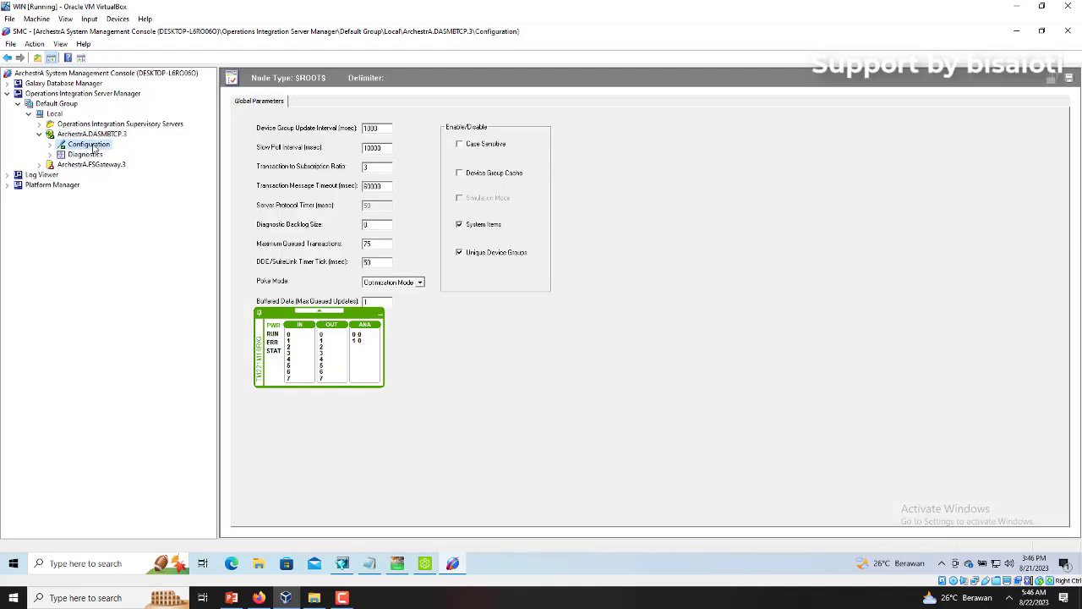
right_click(95, 149)
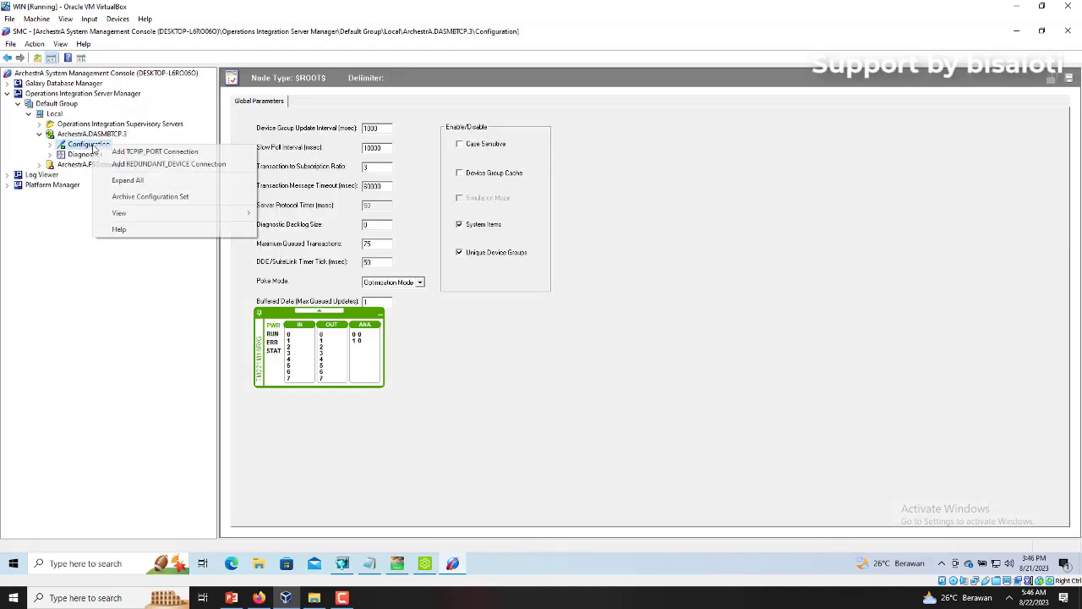
click(150, 153)
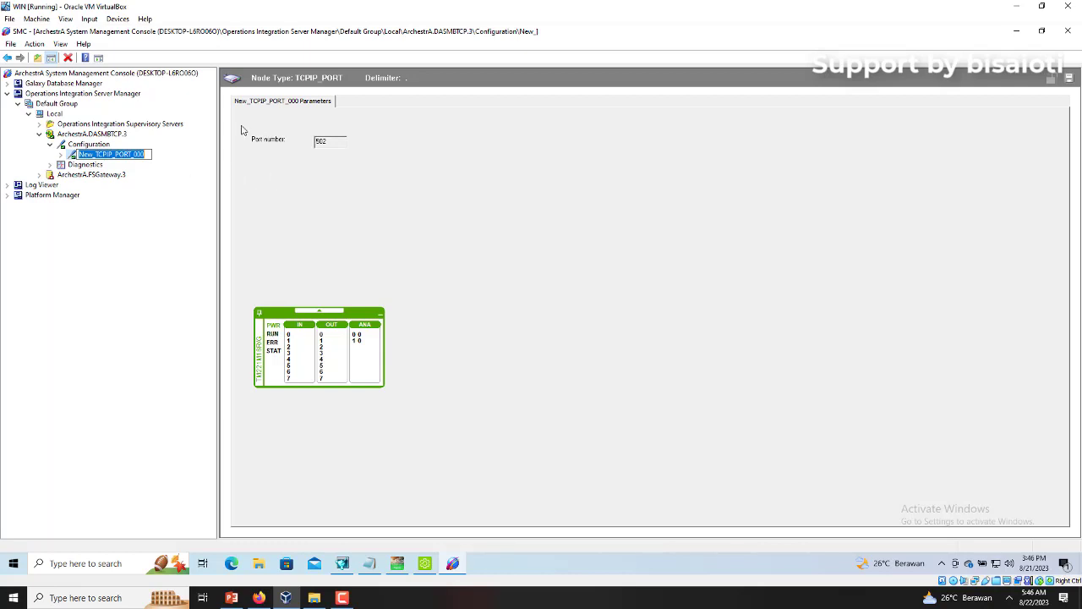
text(PLC)
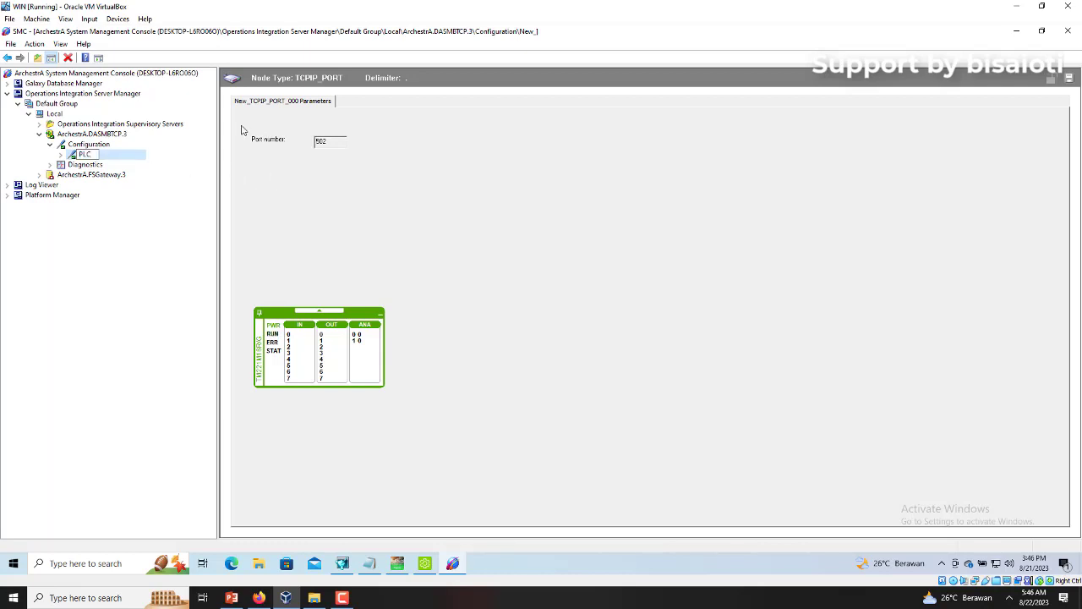
text(_WM)
key(Return)
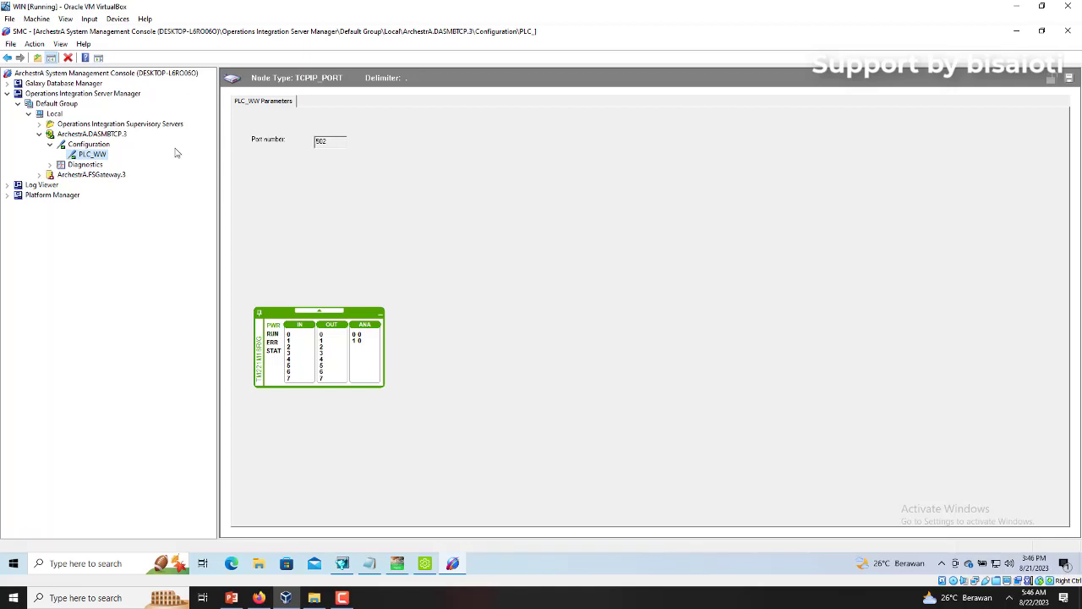
- Add a ModbusBridge connection under PLC_WW, set its network address to 127.0.0.1, and save it
right_click(94, 155)
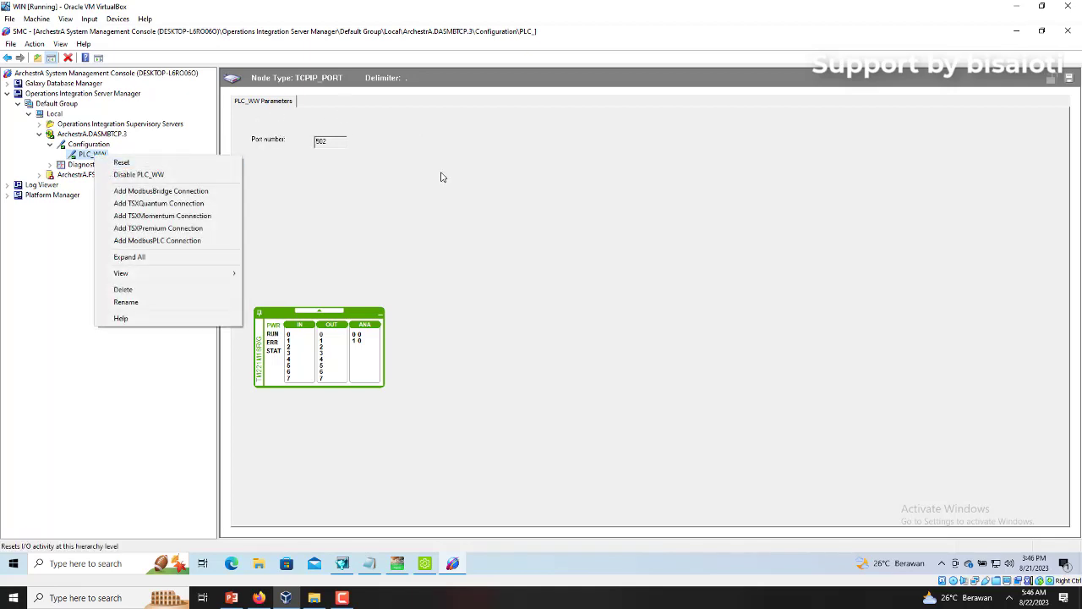
click(160, 191)
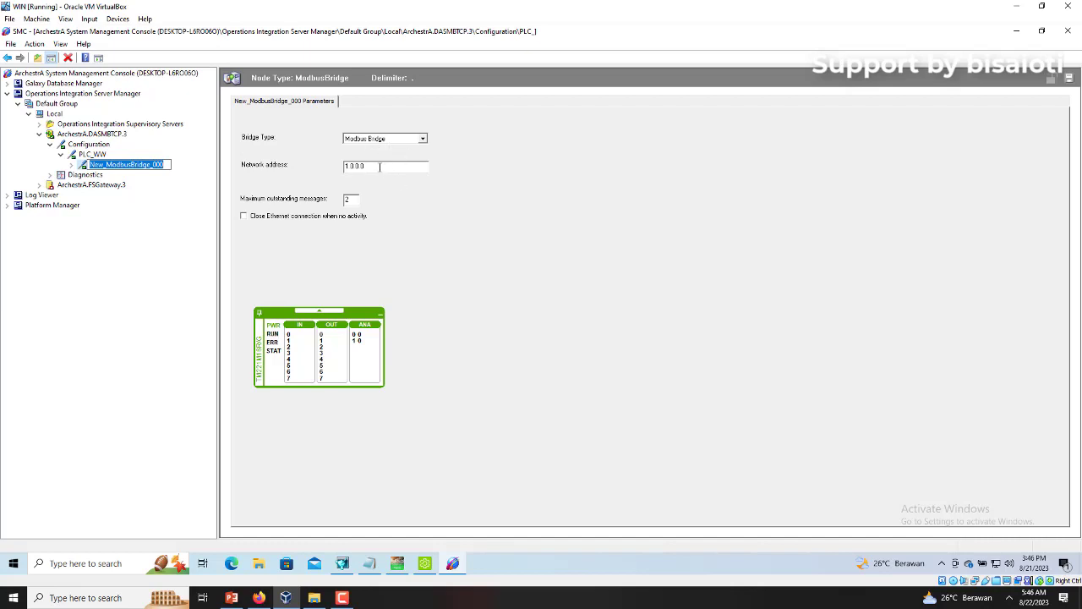
click(379, 312)
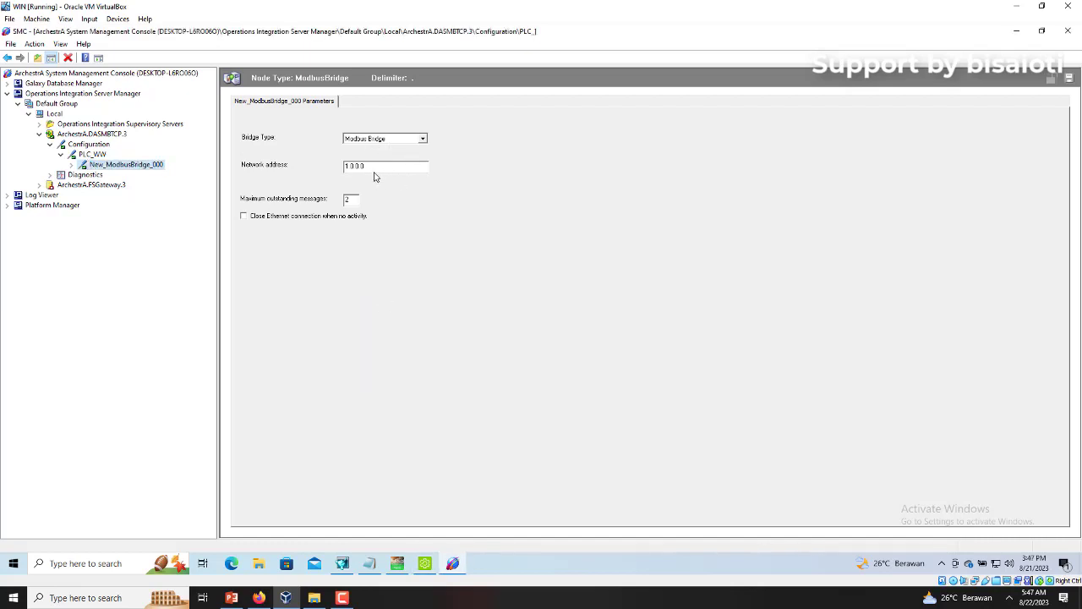
drag(376, 175, 266, 155)
text(1)
click(1068, 77)
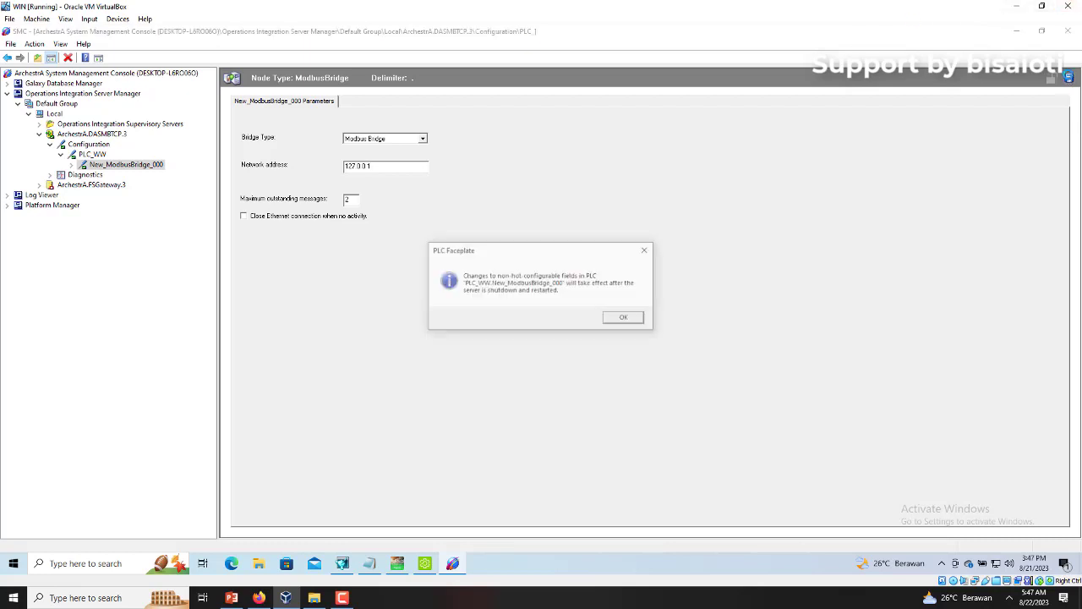
click(620, 319)
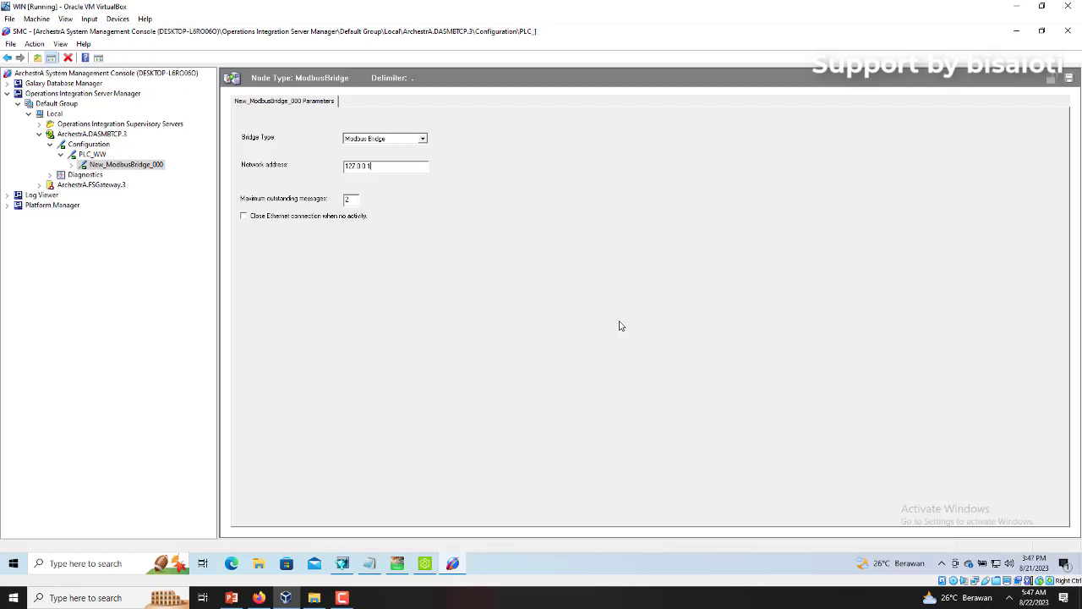
- Rename the new Modbus bridge connection as PLC_WW
right_click(105, 166)
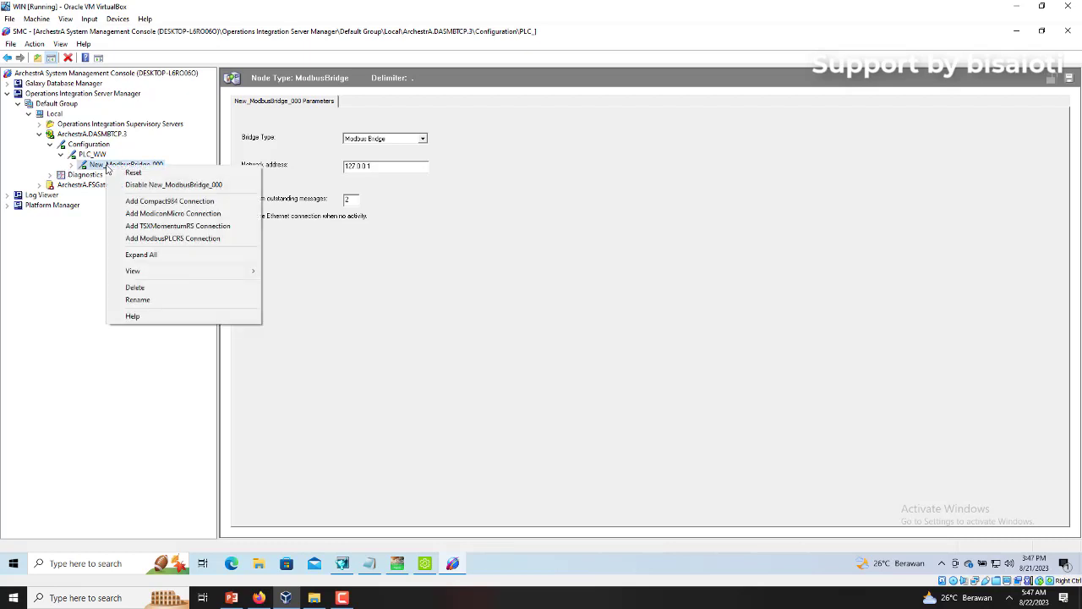
click(142, 300)
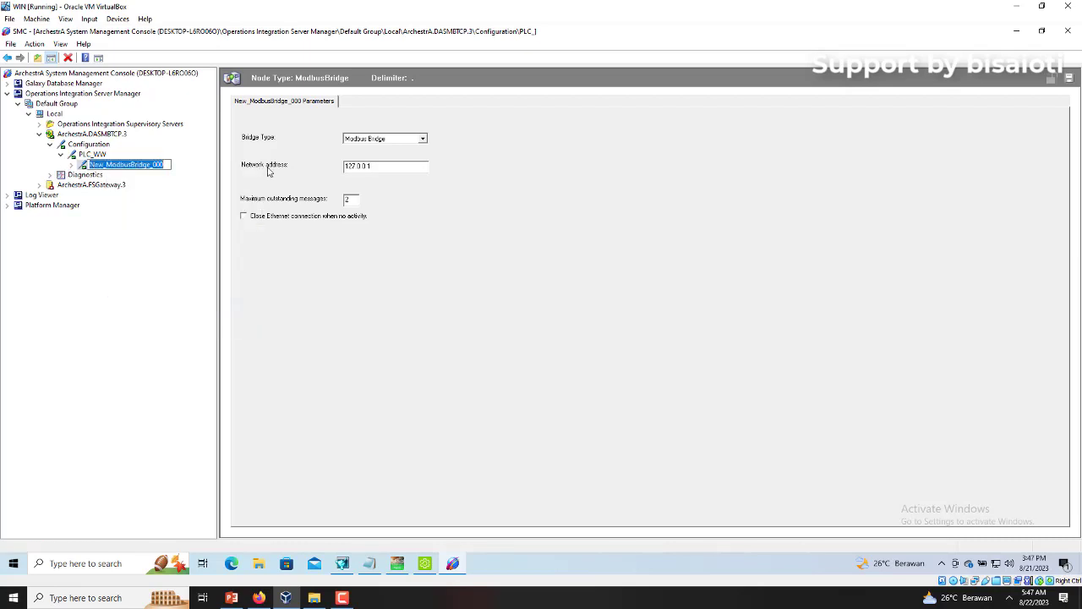
text(PLC_WW)
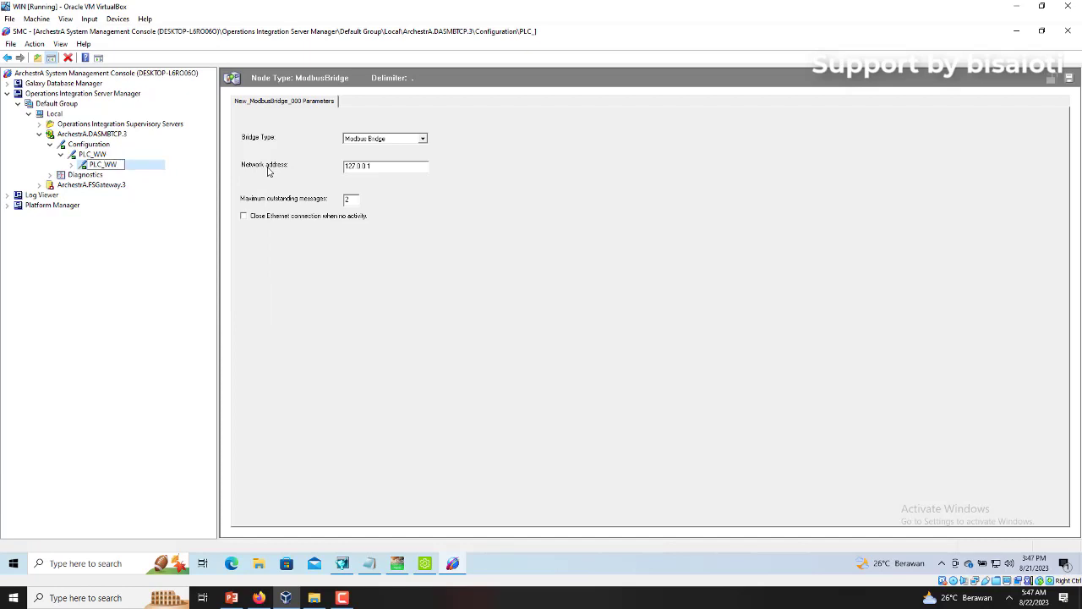
key(Return)
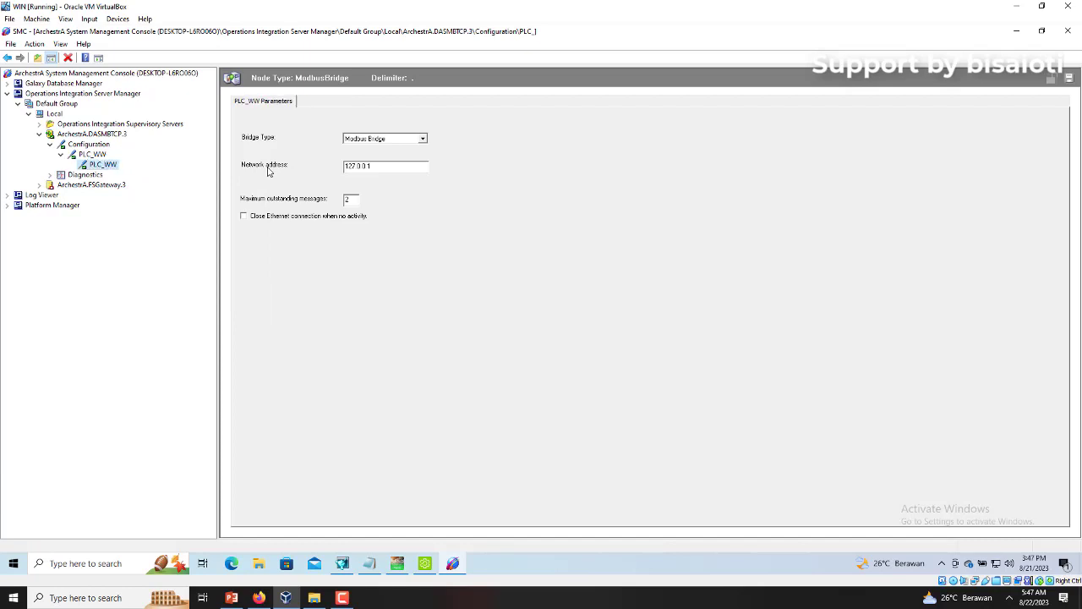
- Add a ModbusPLCRS connection under the bridge, with bit order format B16 B15 ... B1 and the register size in digits selected
right_click(110, 166)
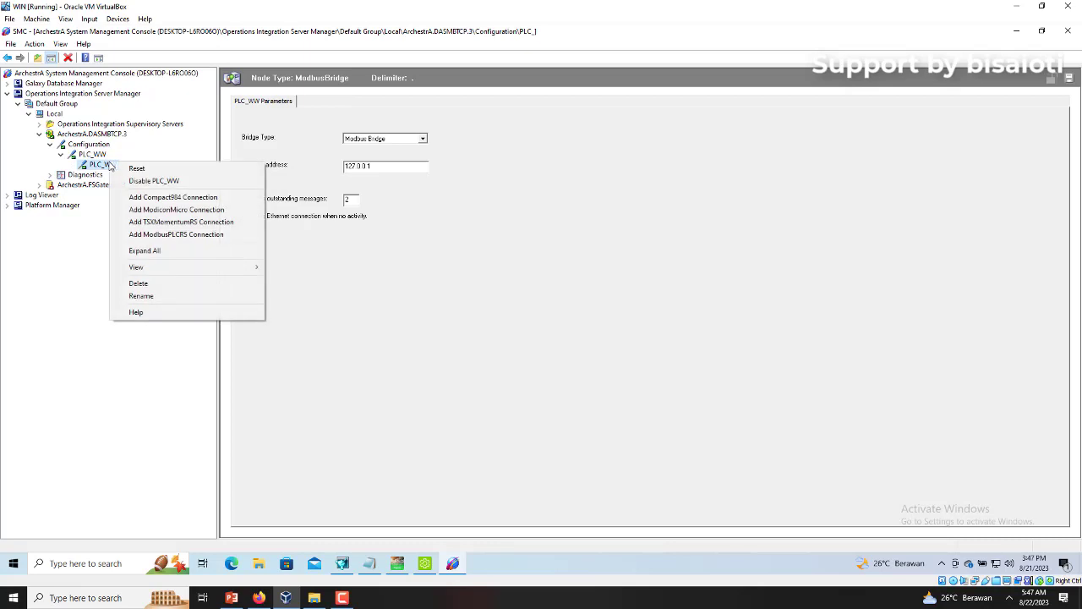
click(190, 235)
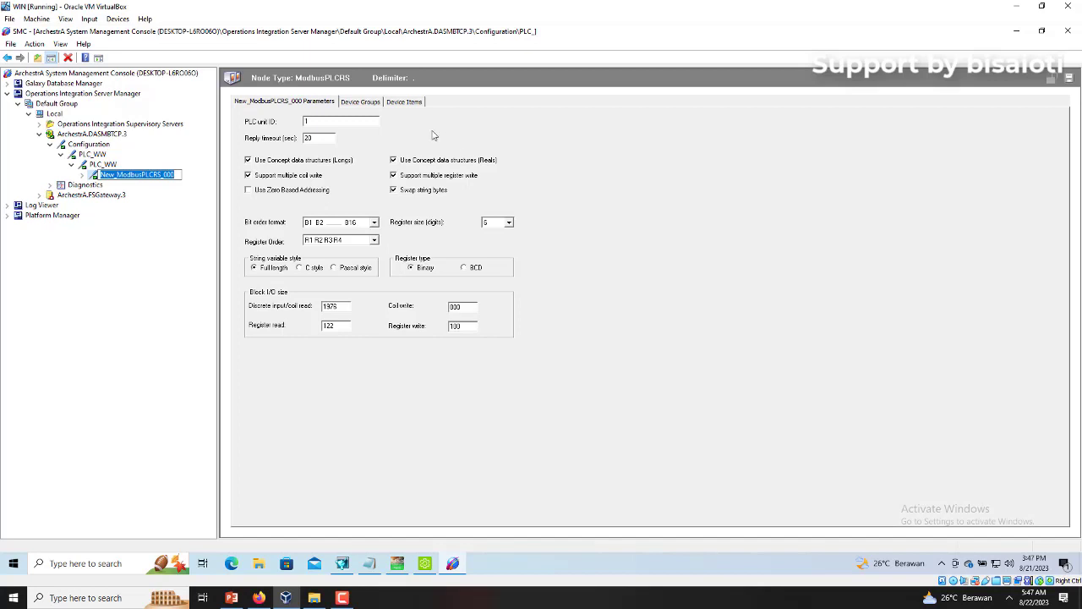
click(325, 122)
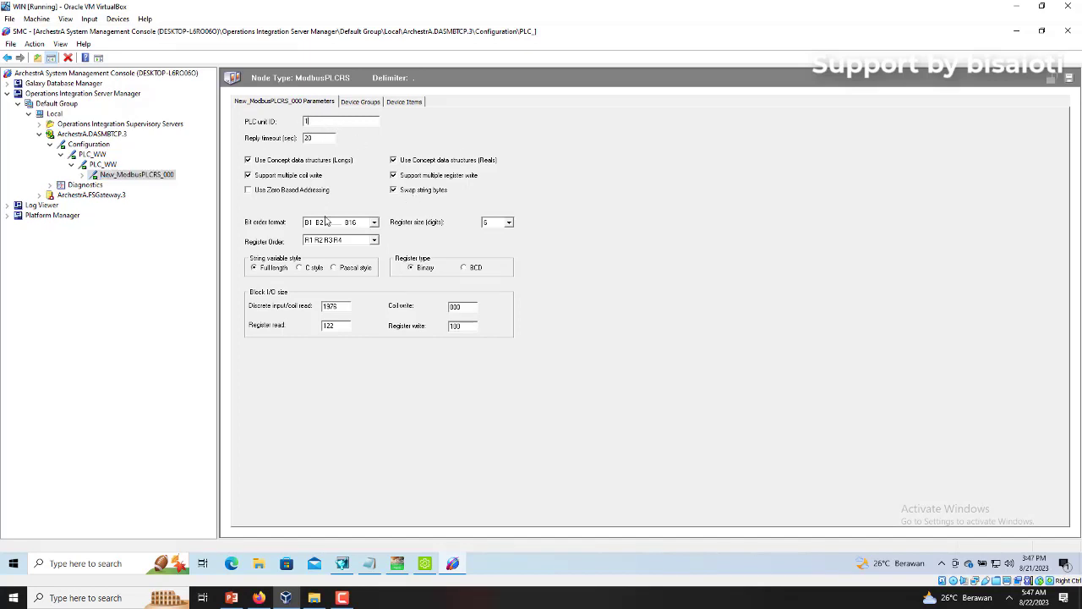
click(374, 222)
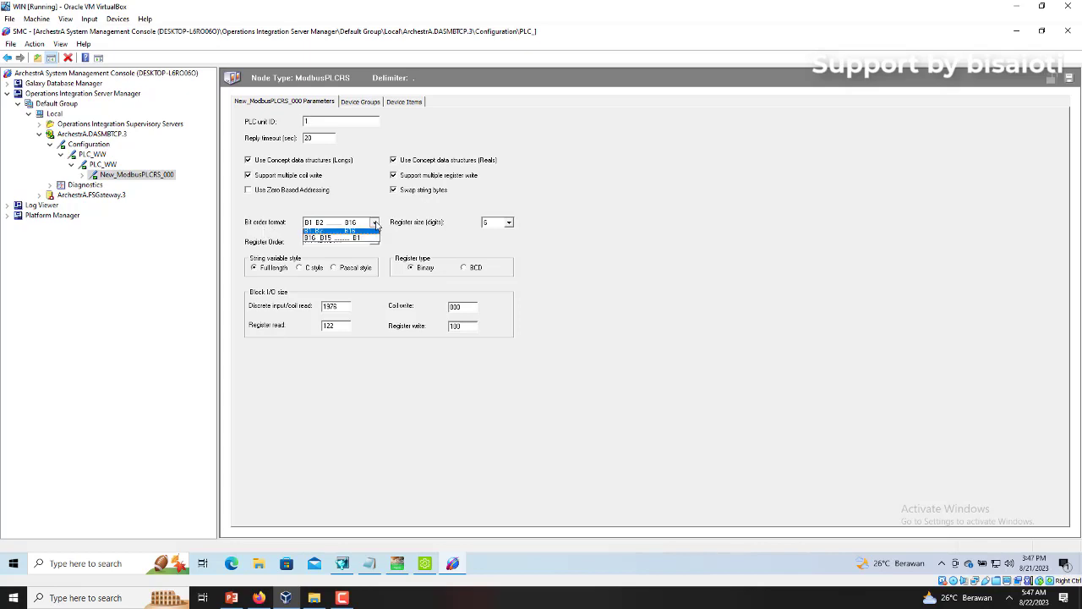
click(321, 238)
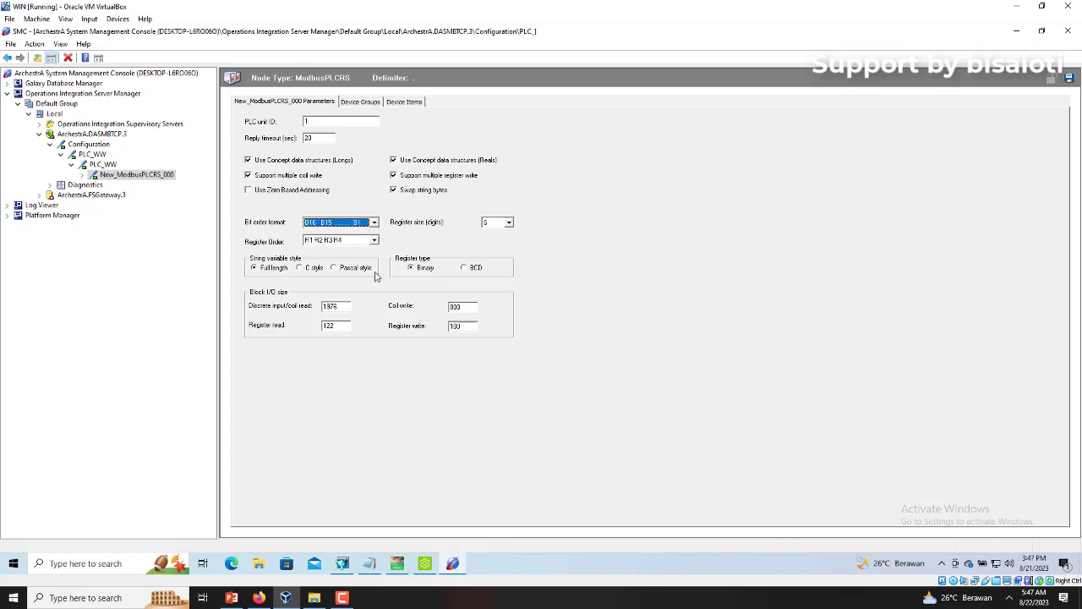
click(509, 222)
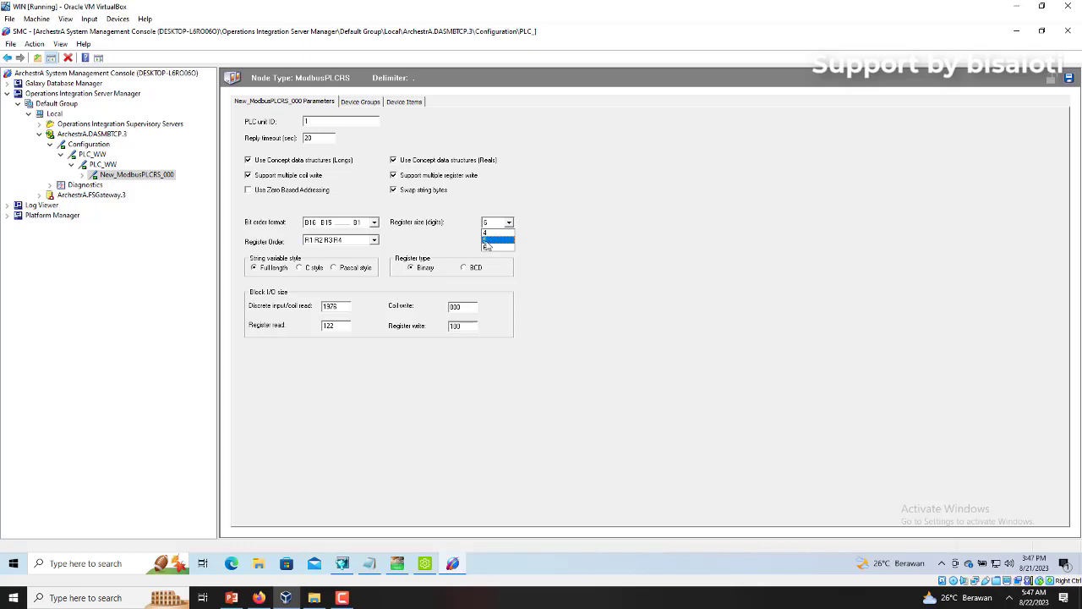
click(488, 246)
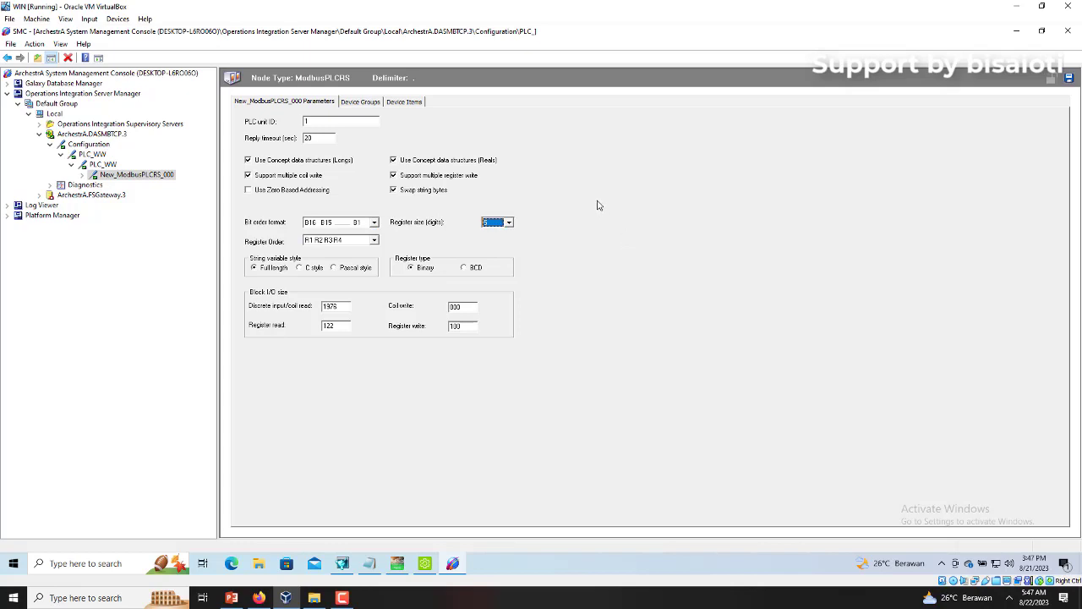
- Add a device group to the ModbusPLCRS connection and save the configuration
click(362, 101)
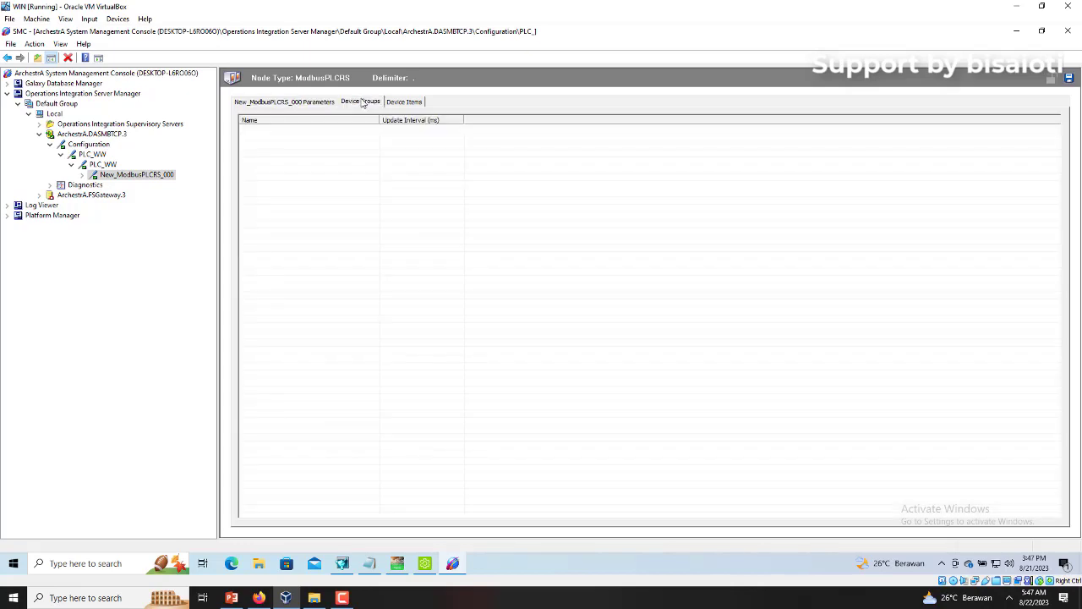
right_click(254, 135)
click(273, 140)
click(449, 140)
click(1068, 78)
- Minimize the console and the PLC programming window, and open the ModScan64_v2 folder
click(1016, 31)
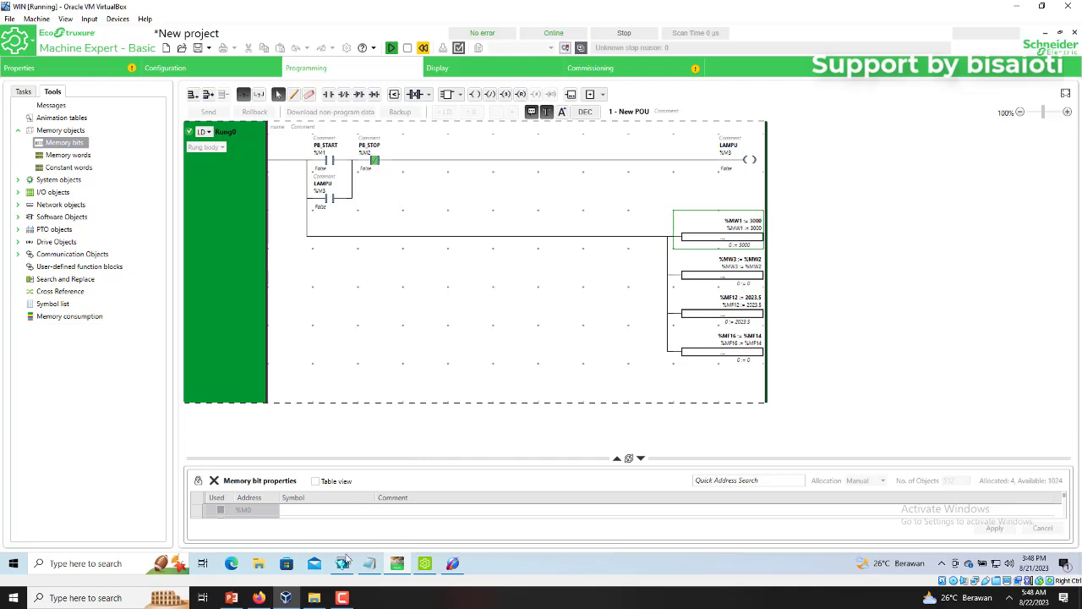
click(1050, 37)
double_click(621, 49)
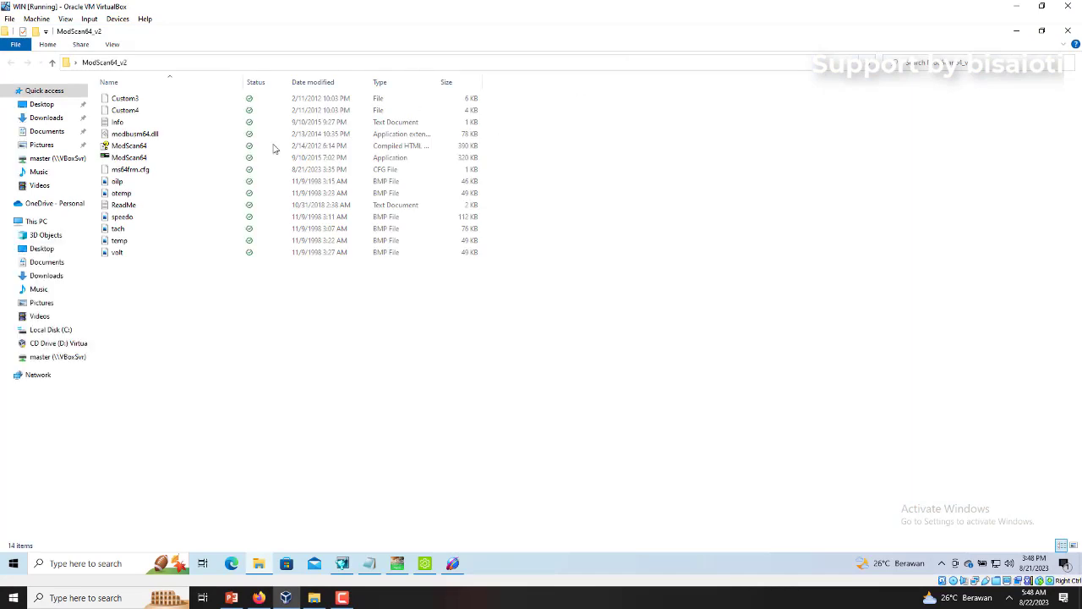
- Launch the ModScan64 application, and switch to Machine Expert - Basic to start the simulated controller
click(133, 161)
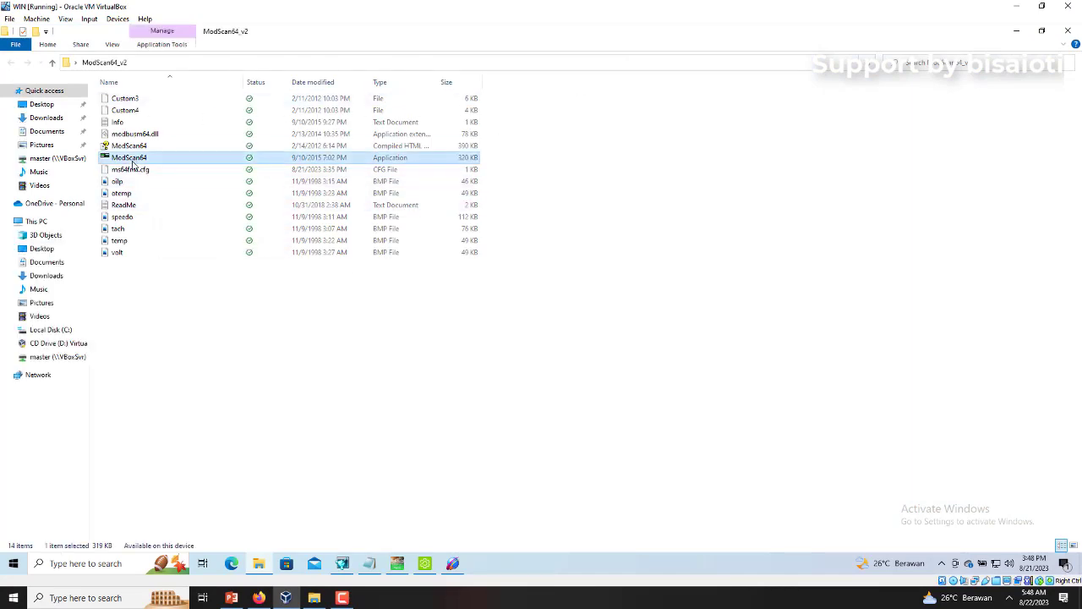
double_click(124, 159)
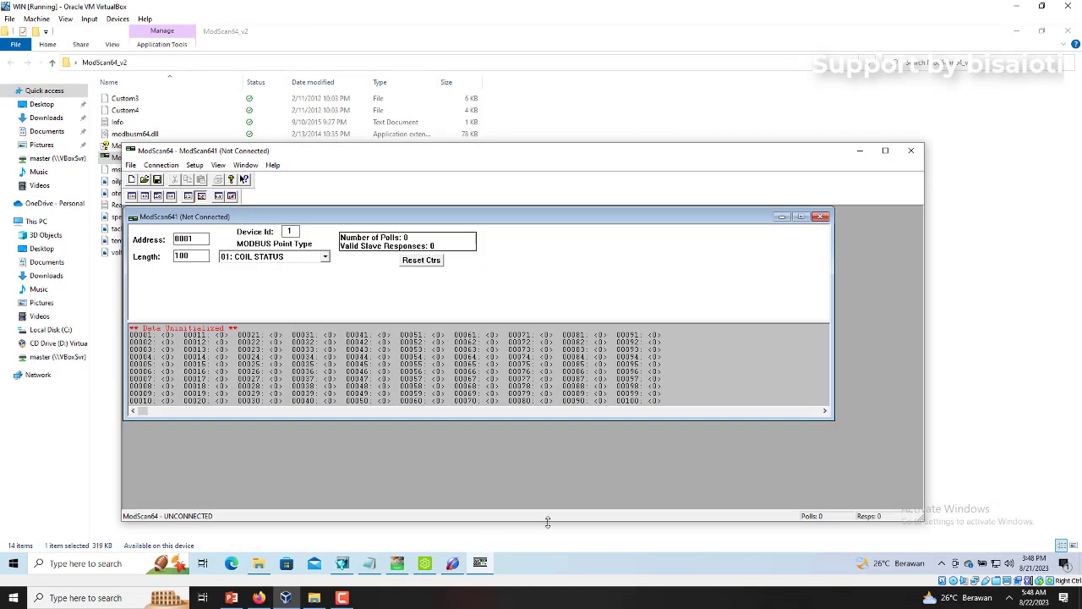
click(396, 565)
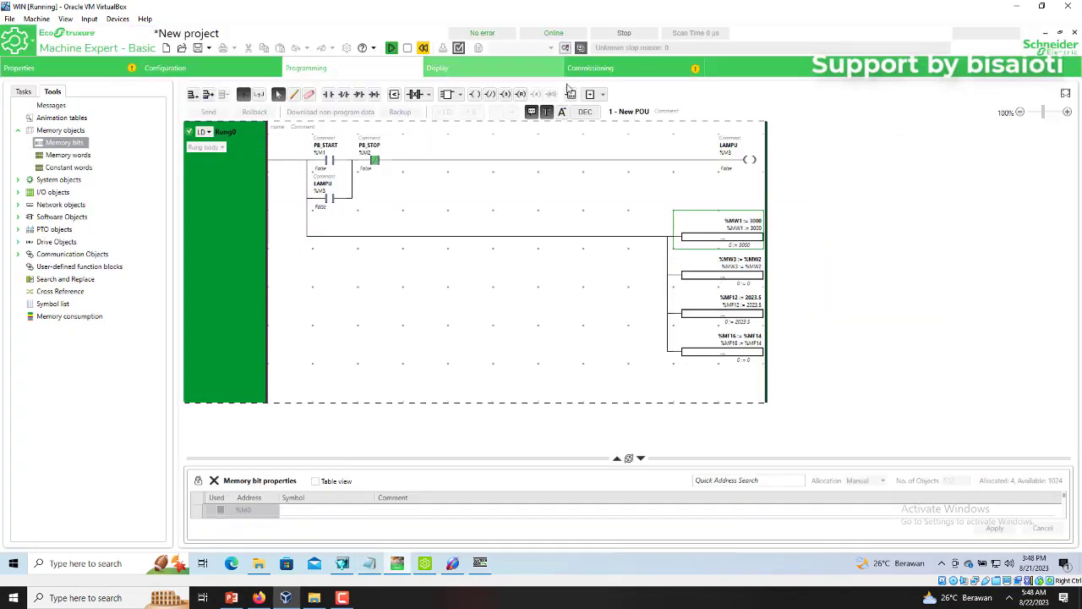
click(391, 49)
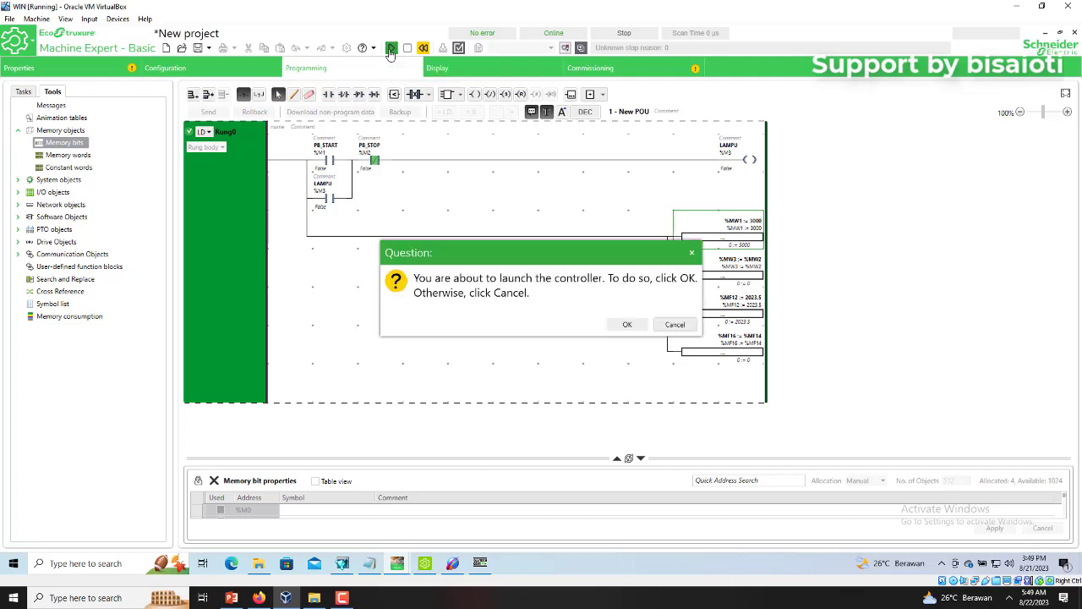
click(625, 326)
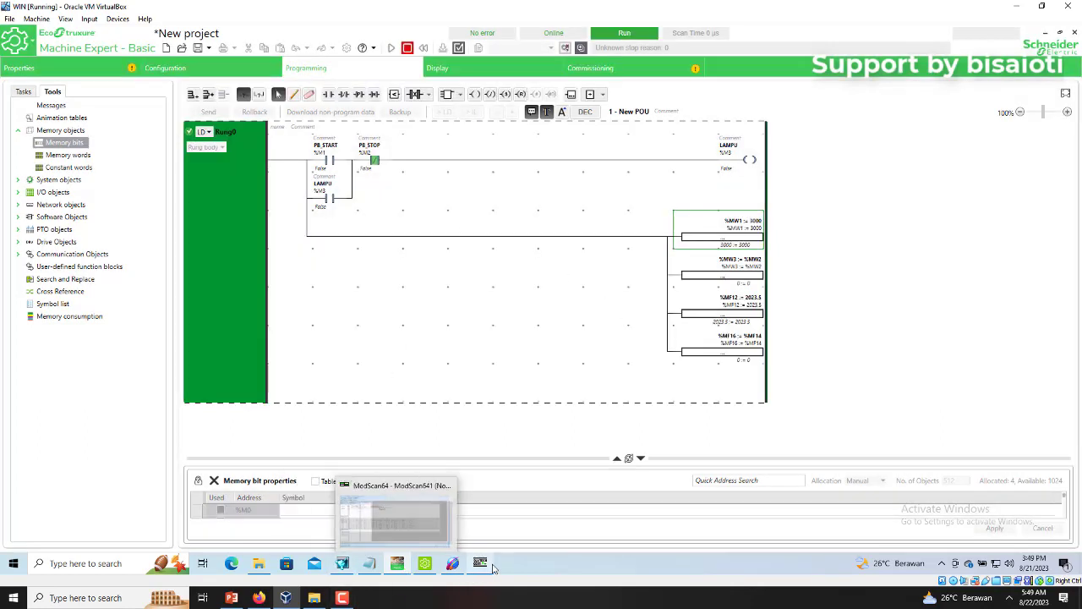
- Switch to ModScan64 and connect to the Remote modbusTCP Server on service port 502 with alias 127.0.0.1
mouse_move(487, 568)
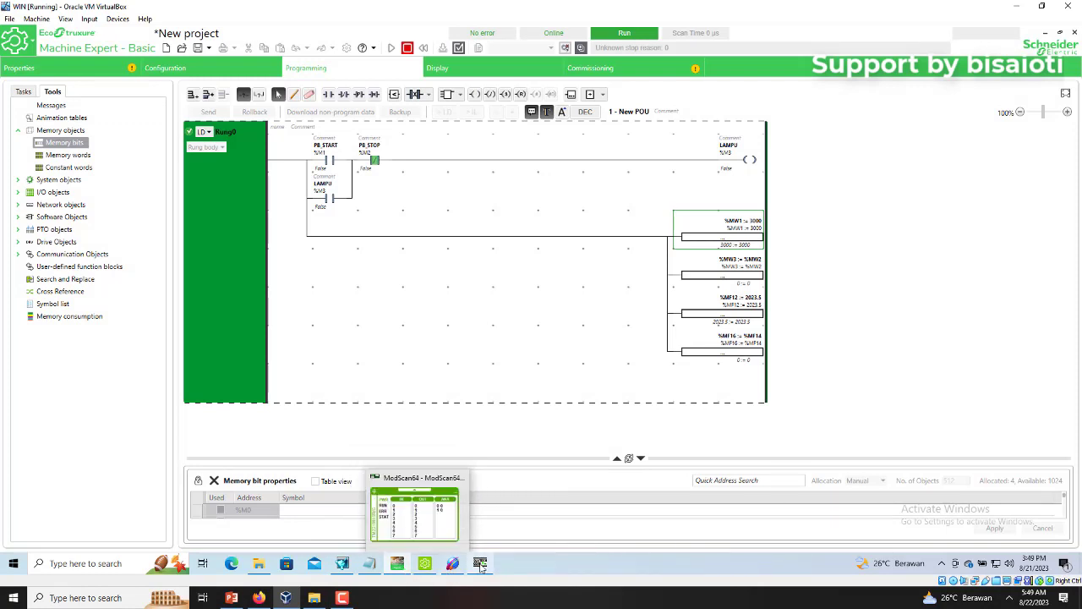
click(480, 564)
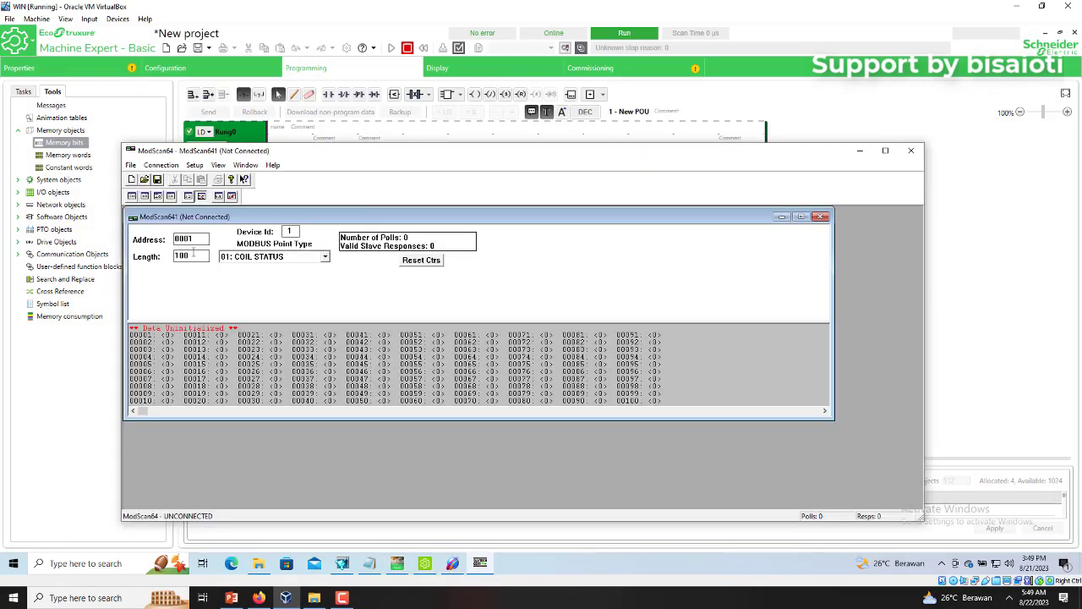
click(160, 164)
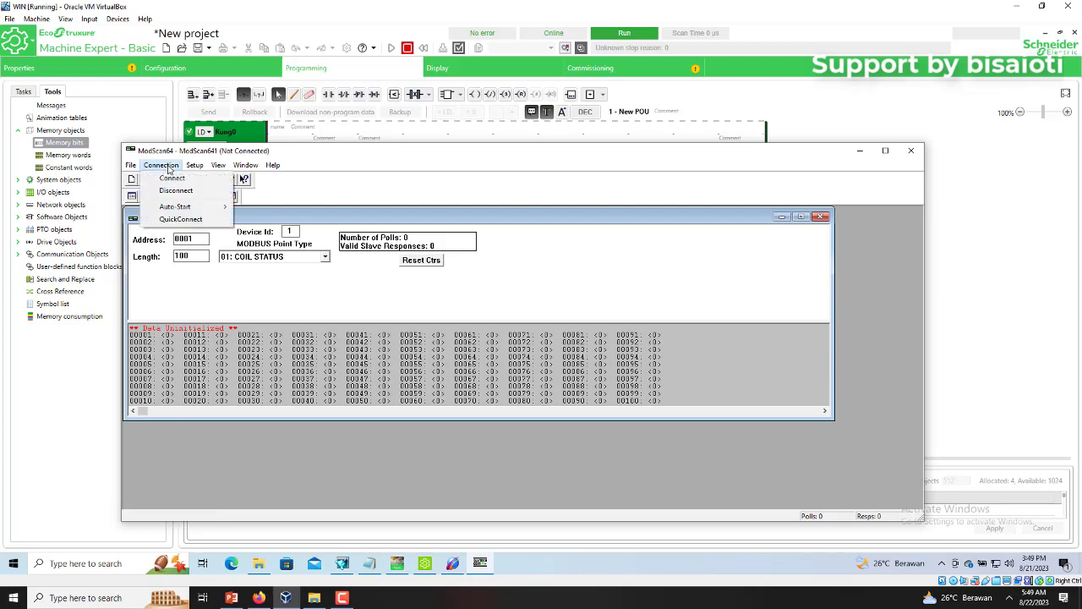
click(173, 177)
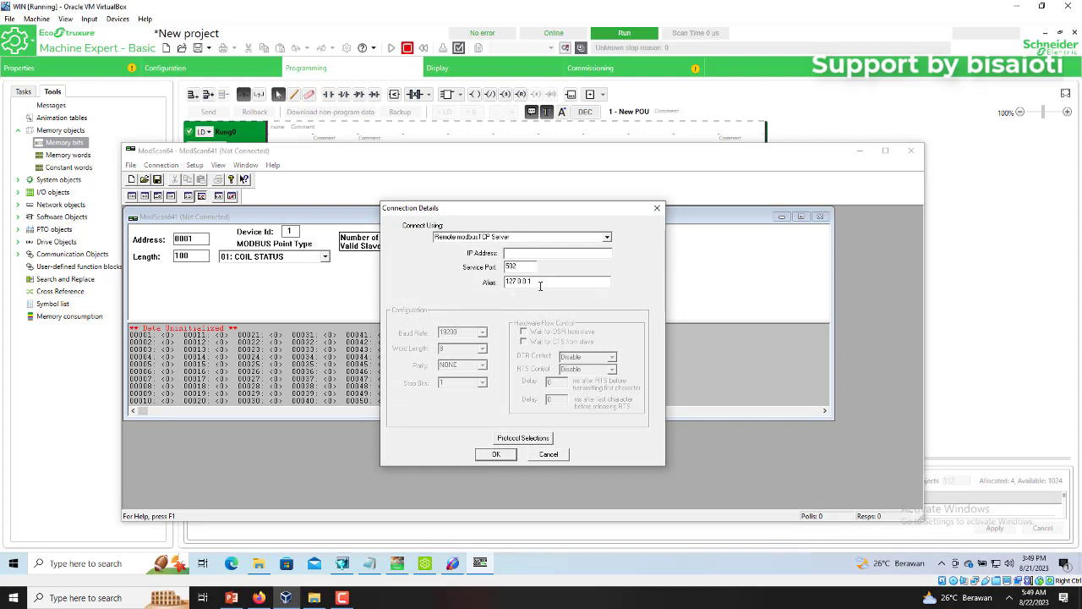
click(497, 455)
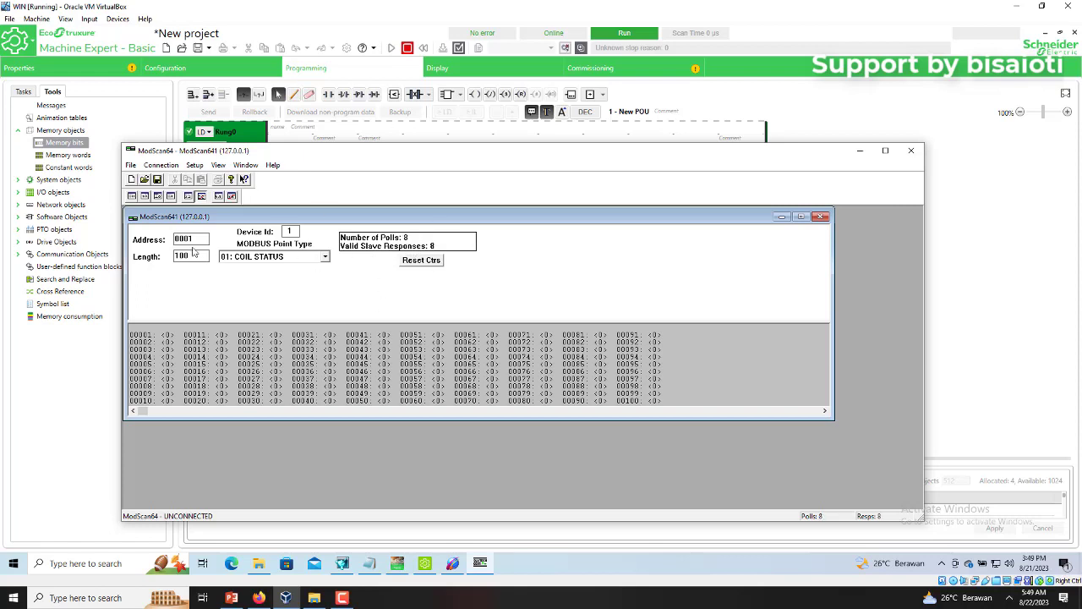
- Maximize the ModScan641 document, and set it to poll a length of 20 with point type 03: HOLDING REGISTER
double_click(195, 255)
click(800, 216)
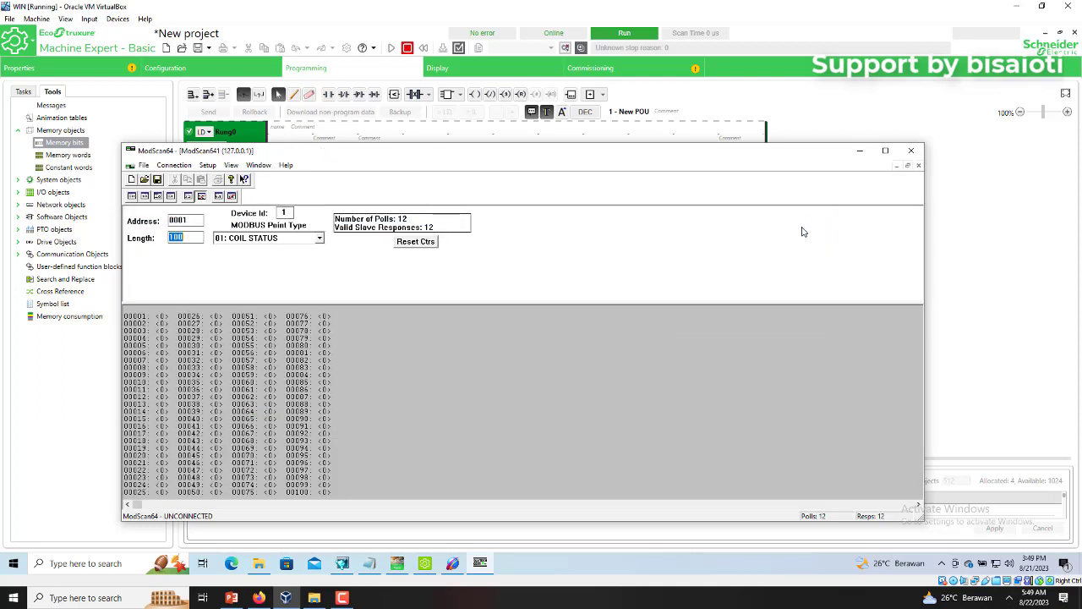
text(20)
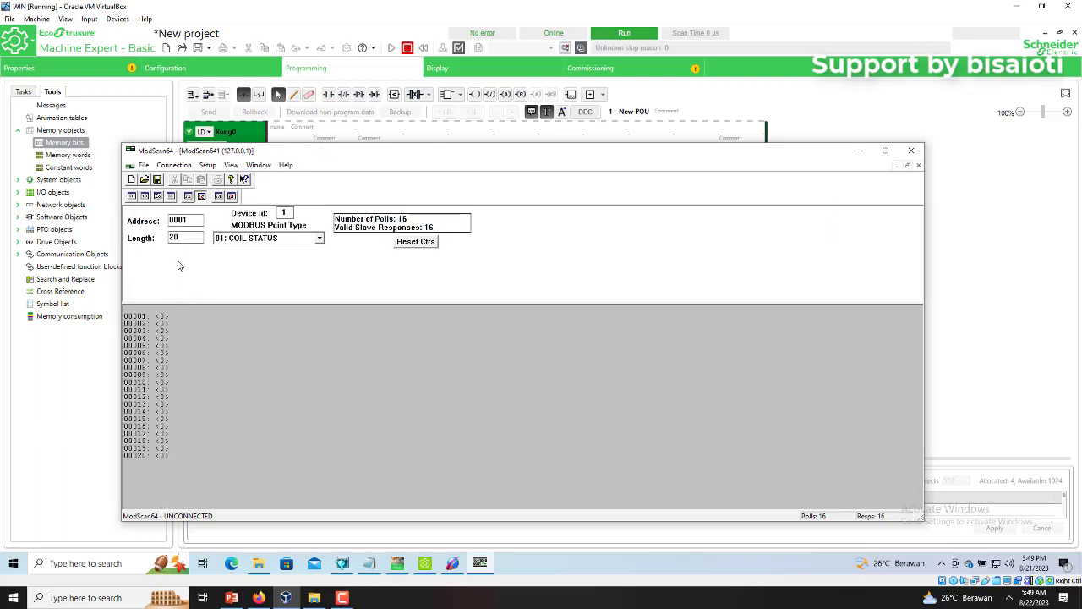
click(282, 245)
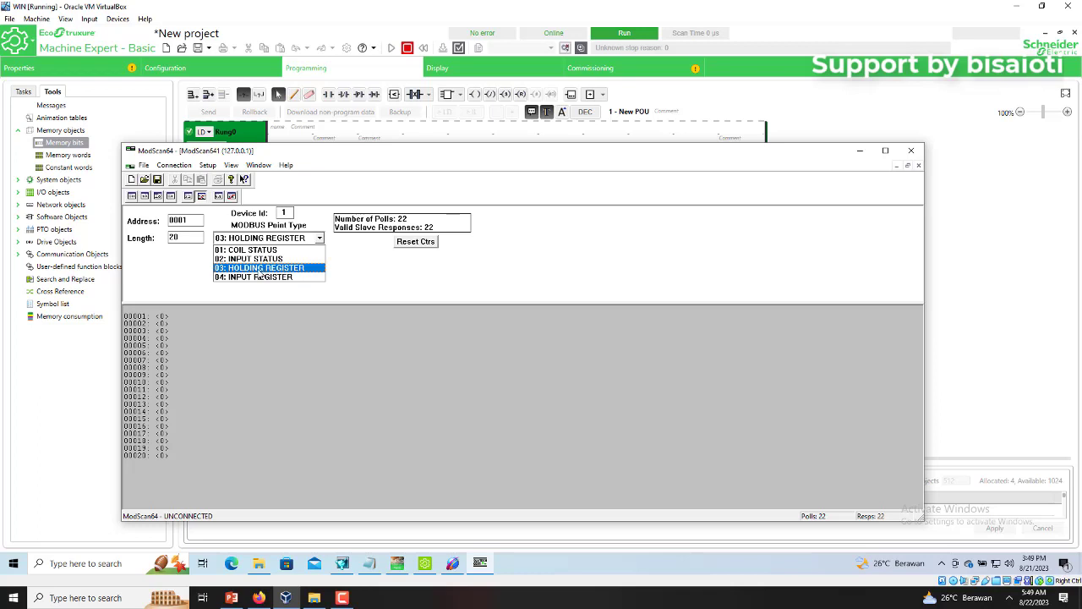
click(258, 270)
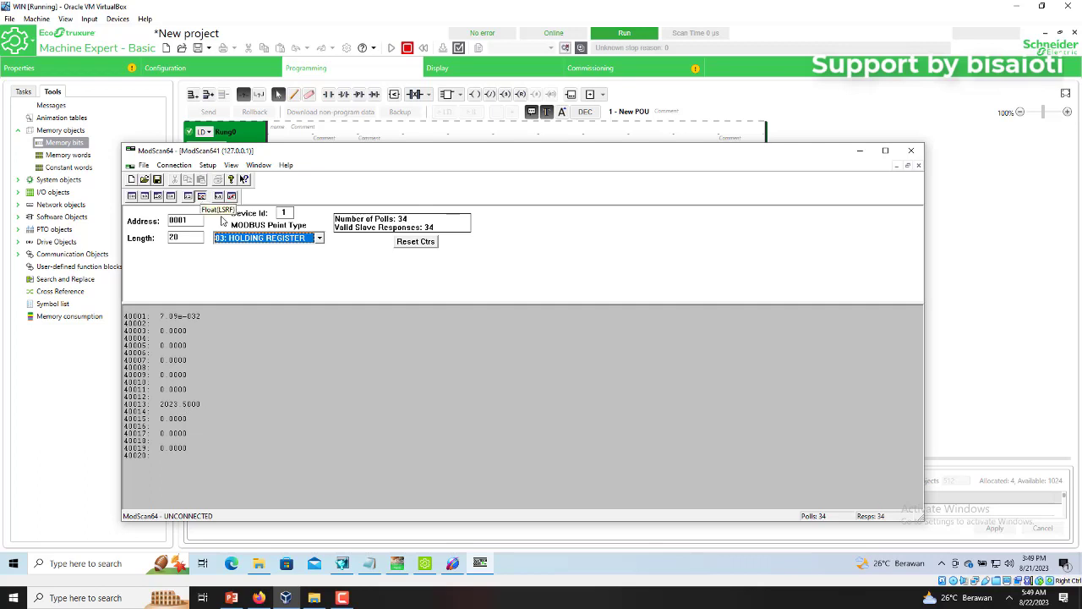
- Compare the polled registers with the ladder program's memory values, and disconnect ModScan64 from 127.0.0.1 and minimize it
click(398, 564)
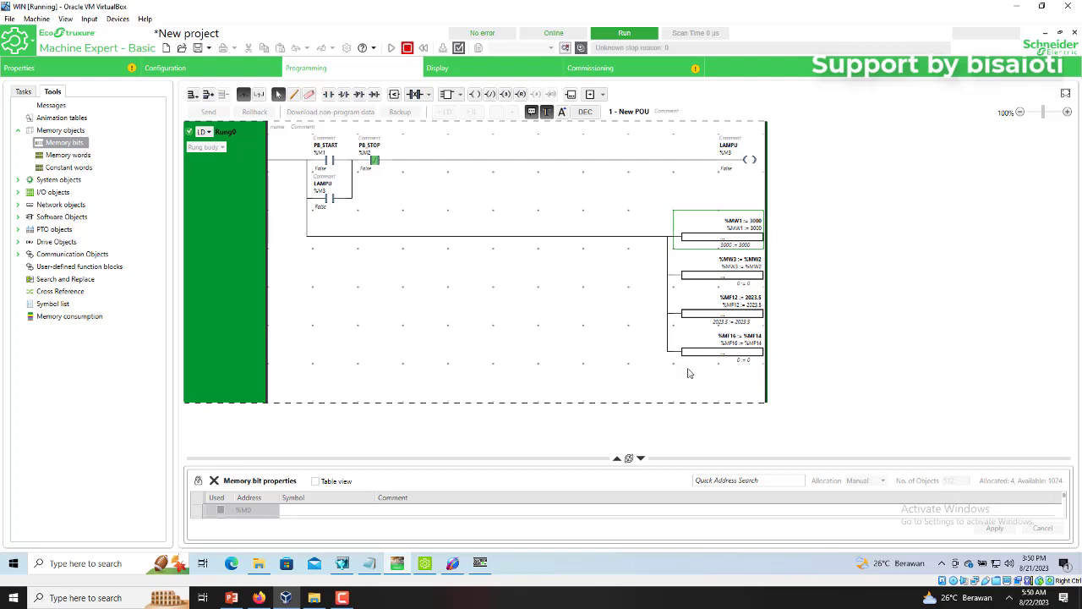
click(479, 564)
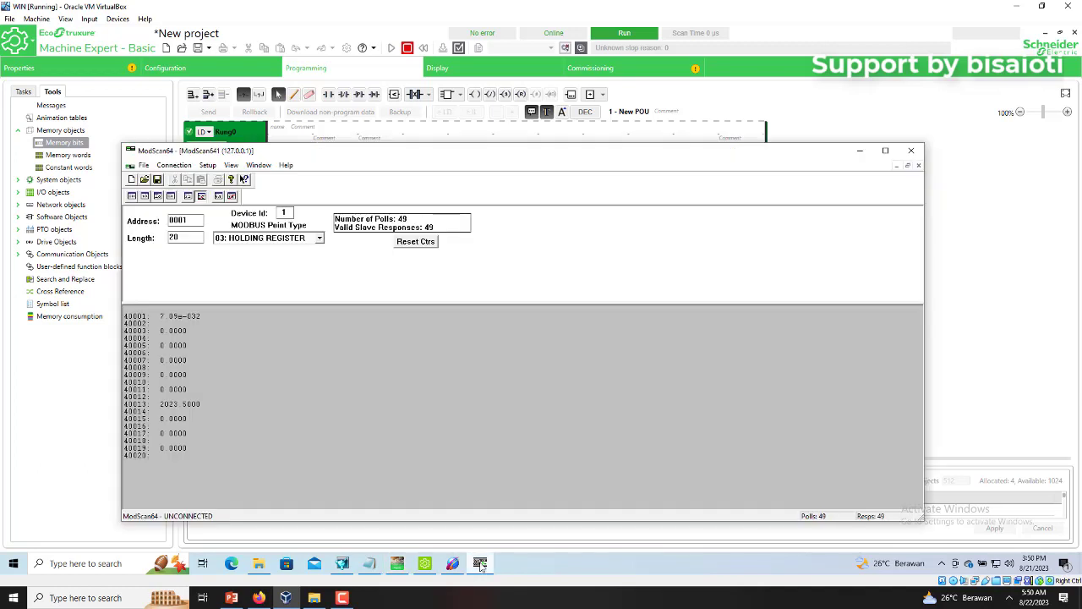
click(174, 165)
click(203, 192)
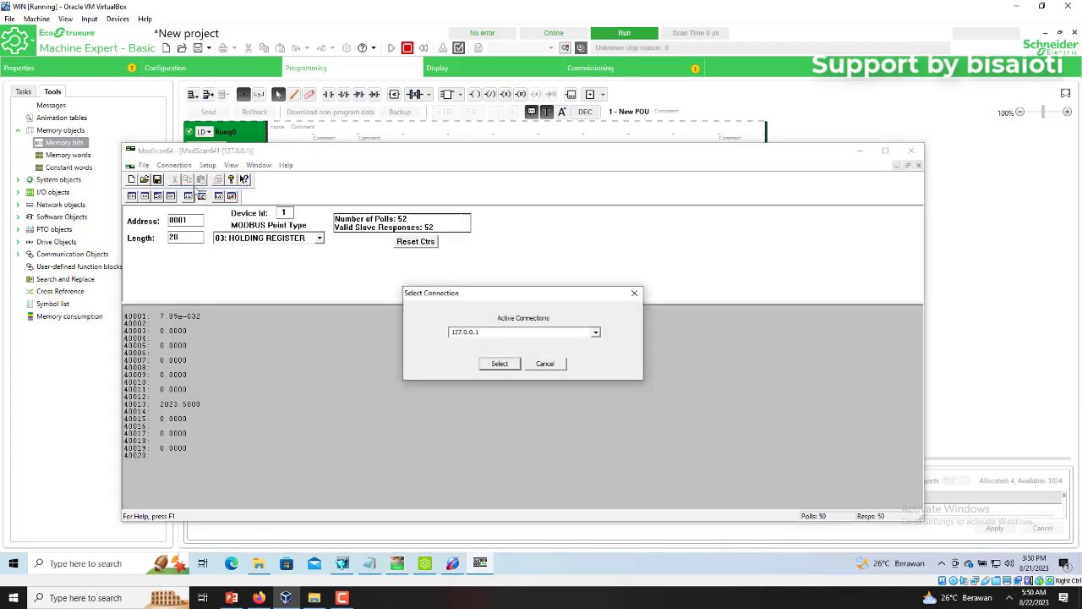
click(499, 365)
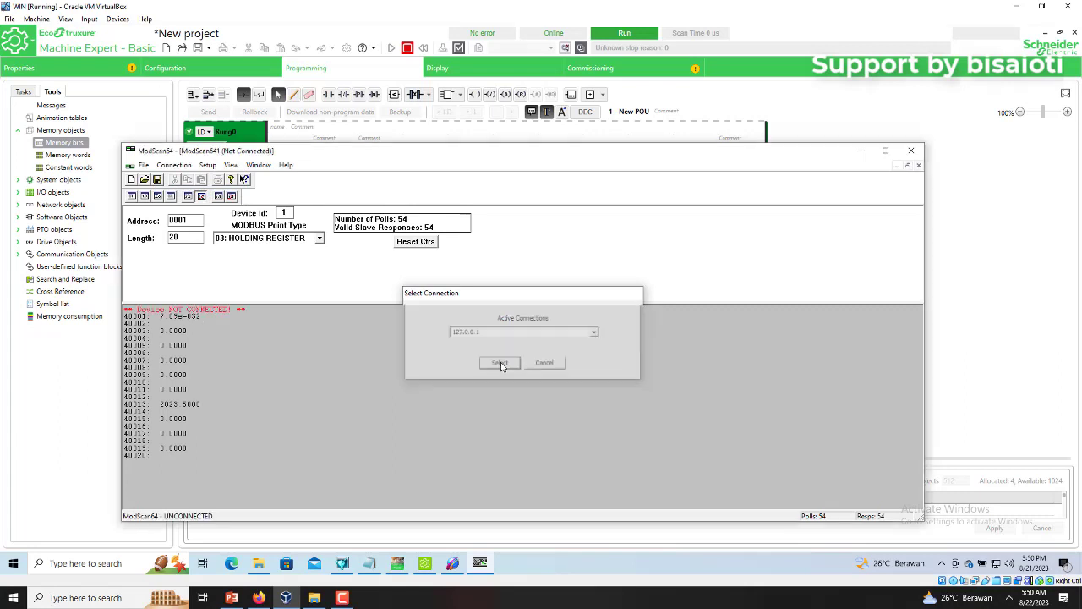
click(859, 153)
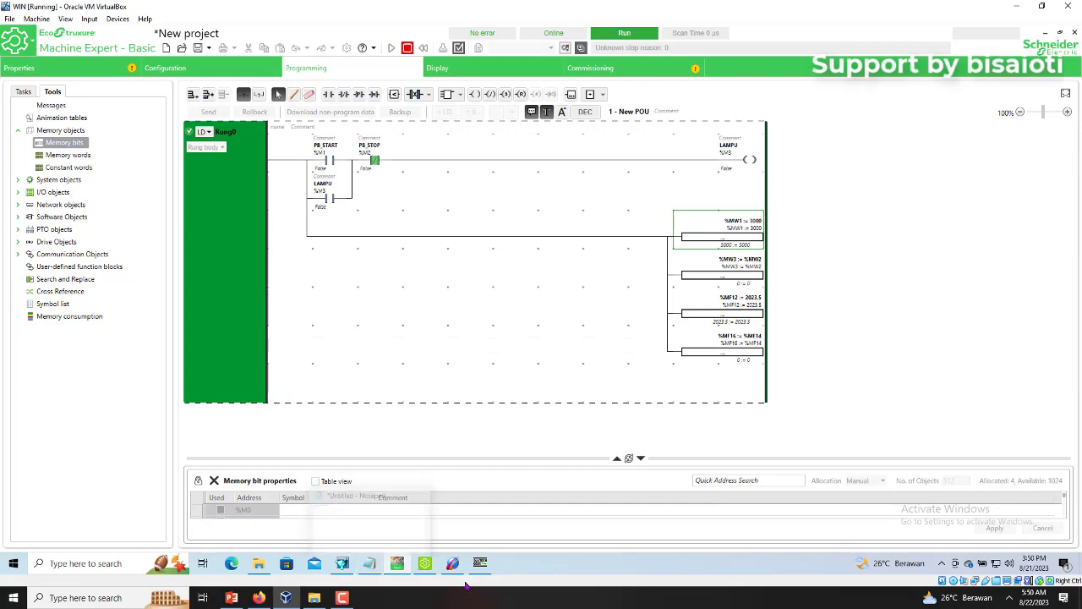
- Switch to InTouch WindowMaker, open the modbus_tcp_ip window and delete the ON and OFF buttons with the red lamp beside them
click(342, 565)
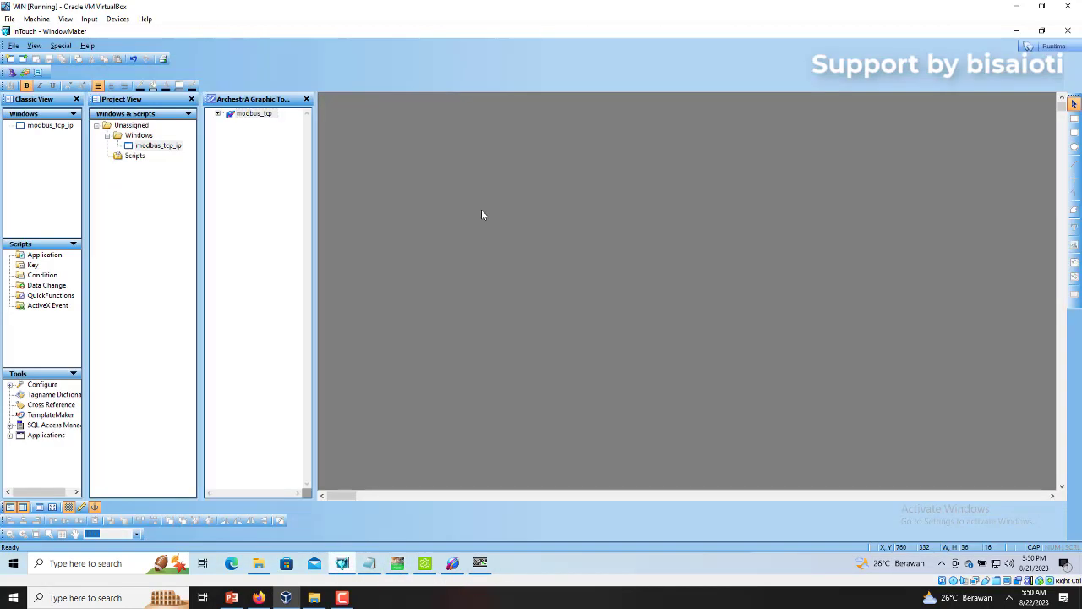
double_click(155, 145)
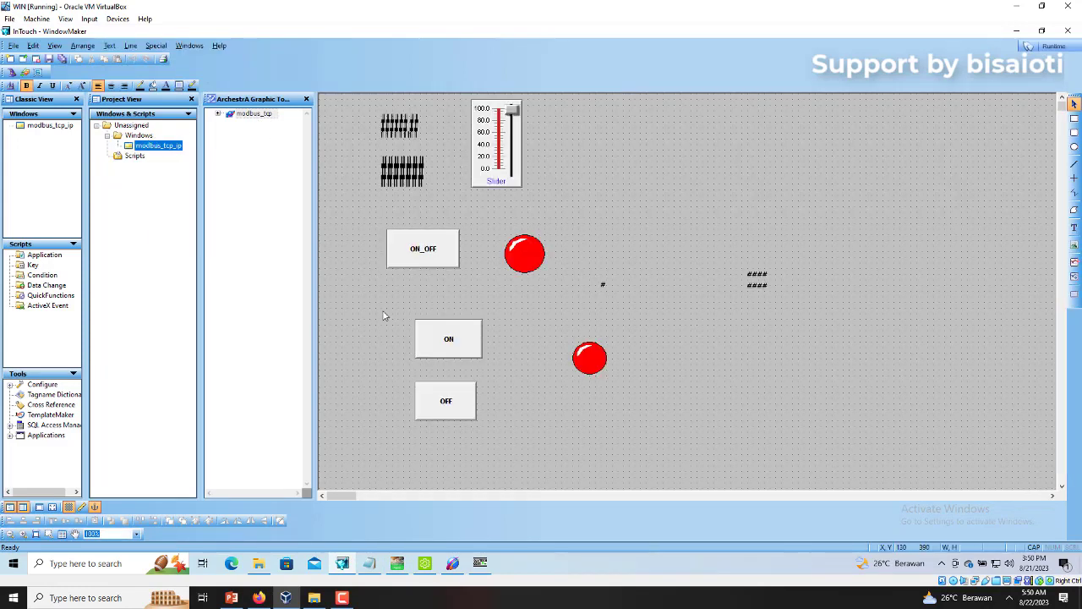
drag(383, 316, 650, 447)
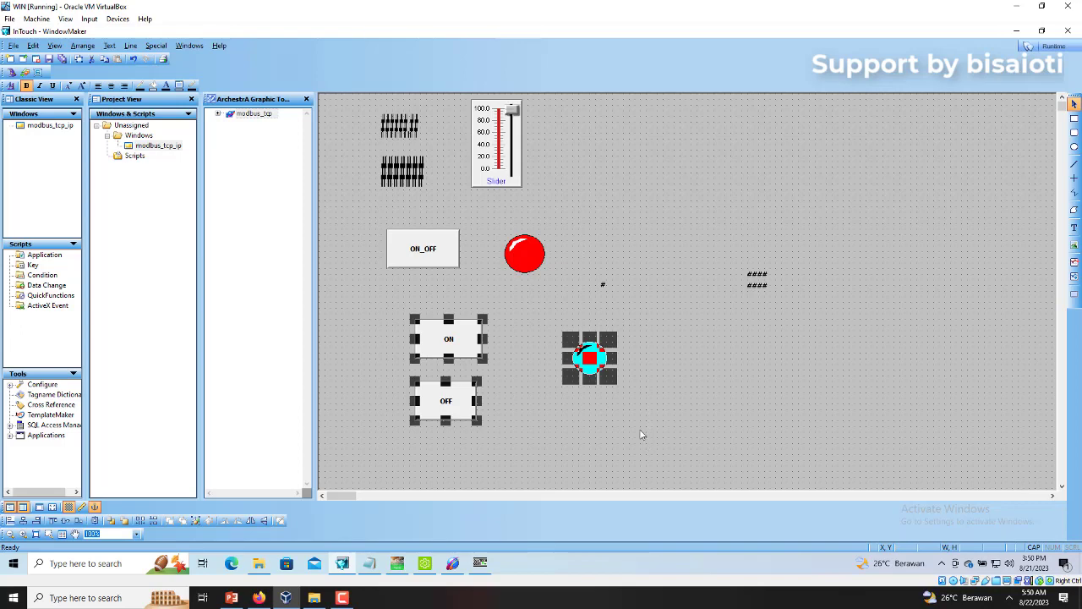
key(Delete)
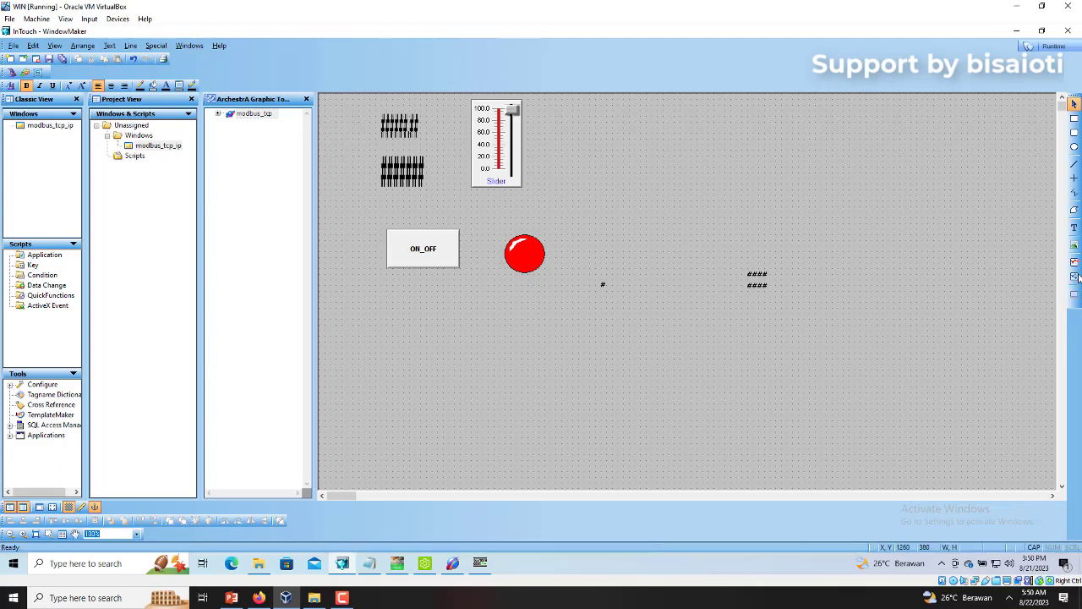
- Draw a button about 120 by 70 below the ON_OFF button and change its text to PB_START
click(1075, 228)
click(1073, 293)
drag(369, 313, 437, 352)
right_click(408, 334)
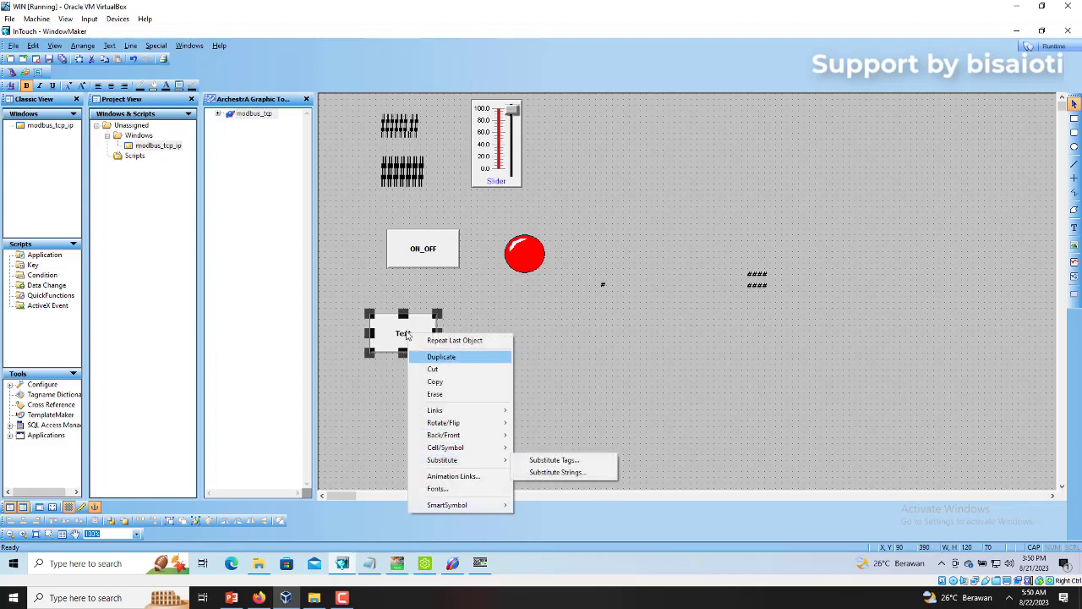
mouse_move(480, 464)
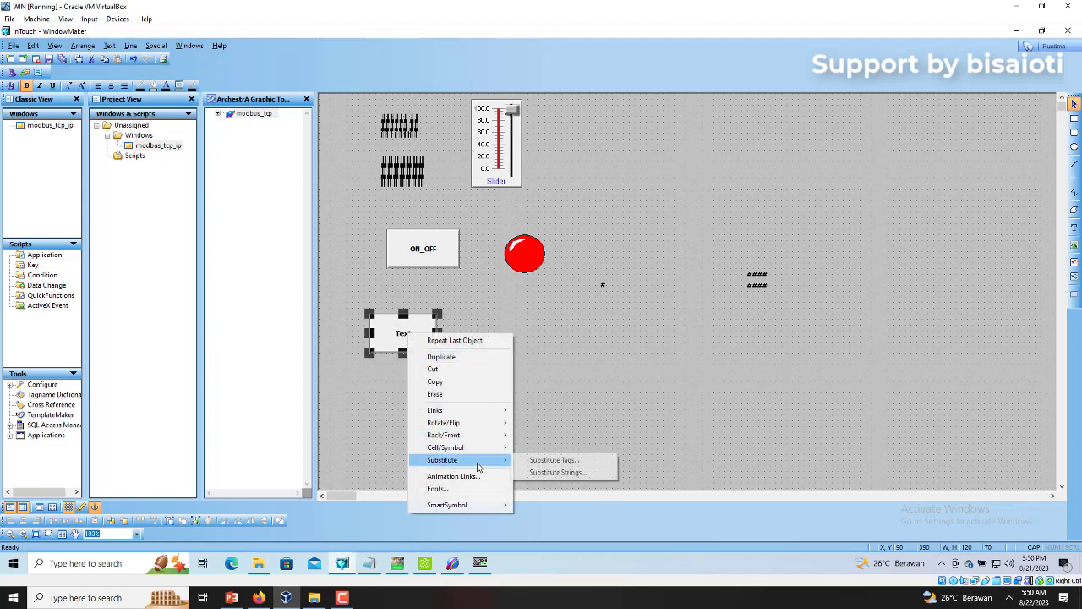
click(583, 471)
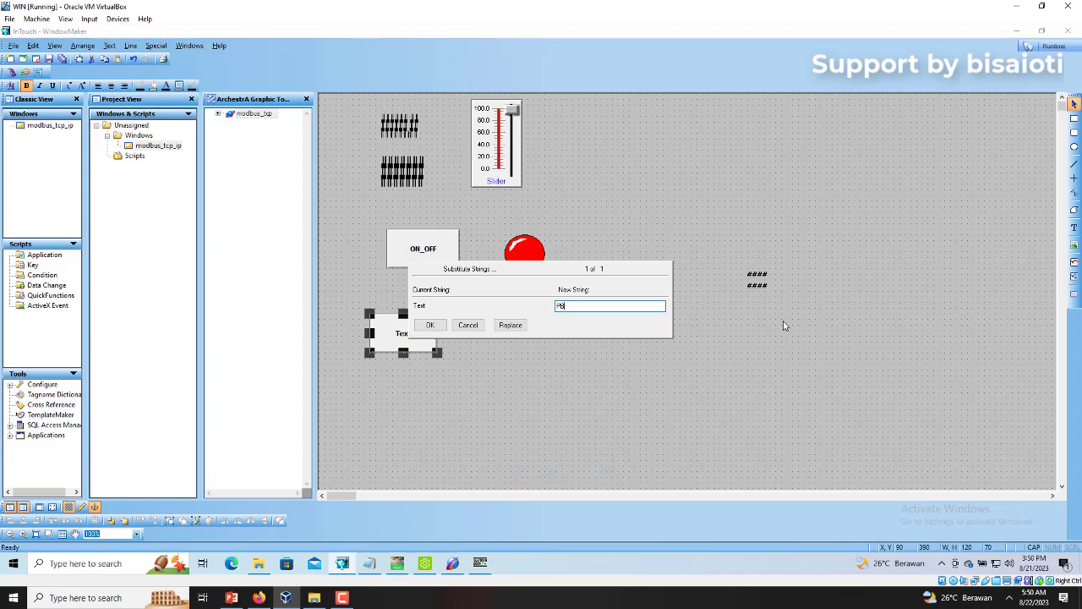
text(PB_START)
click(431, 326)
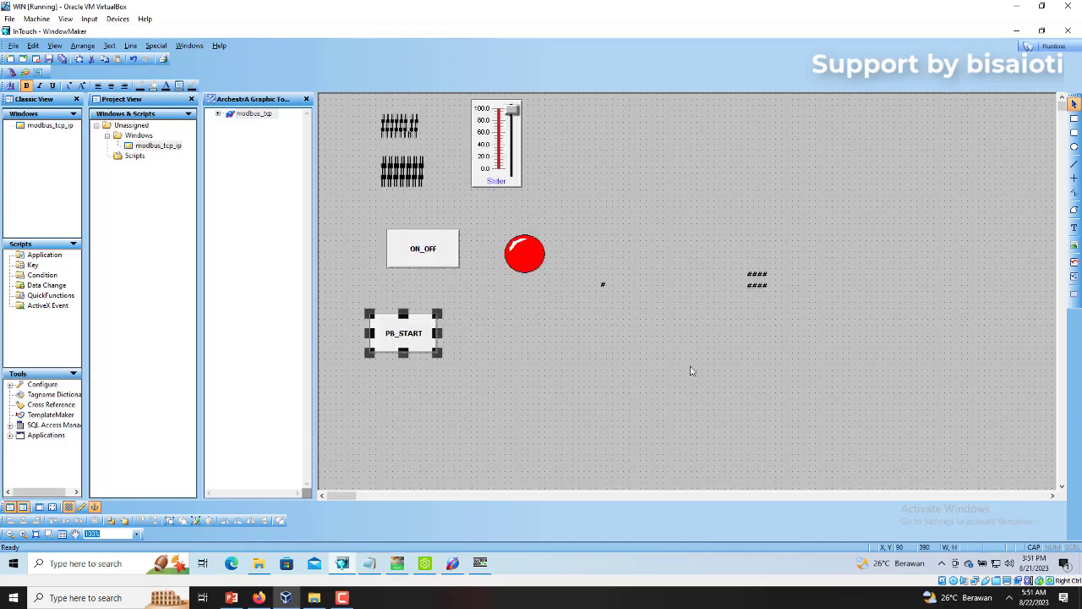
- Draw a second button about 120 by 60 directly below PB_START and change its text to PB_STOP
click(958, 319)
click(1073, 293)
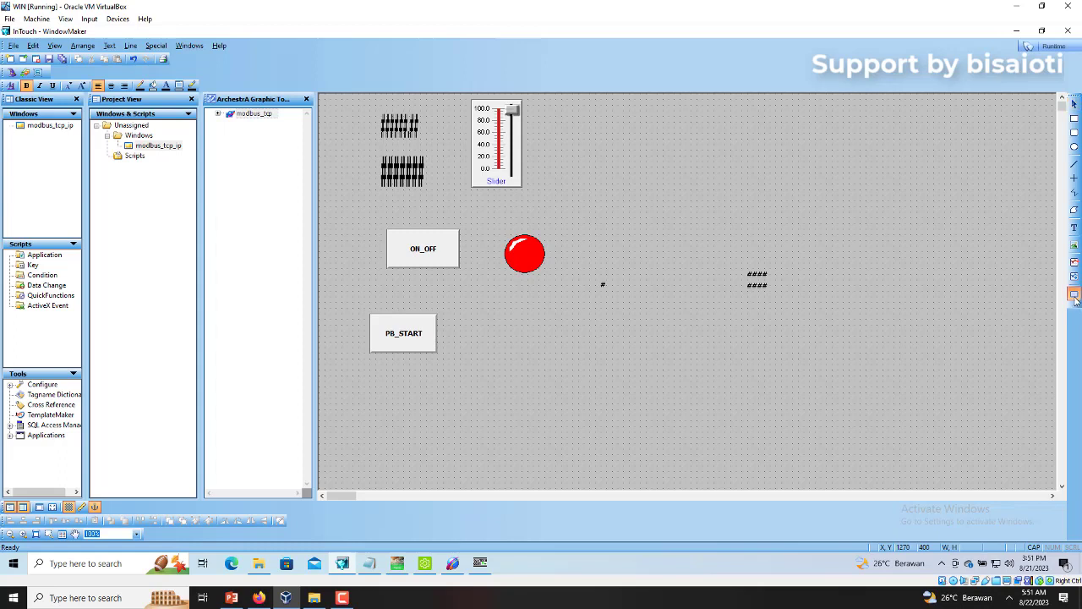
drag(371, 365, 437, 395)
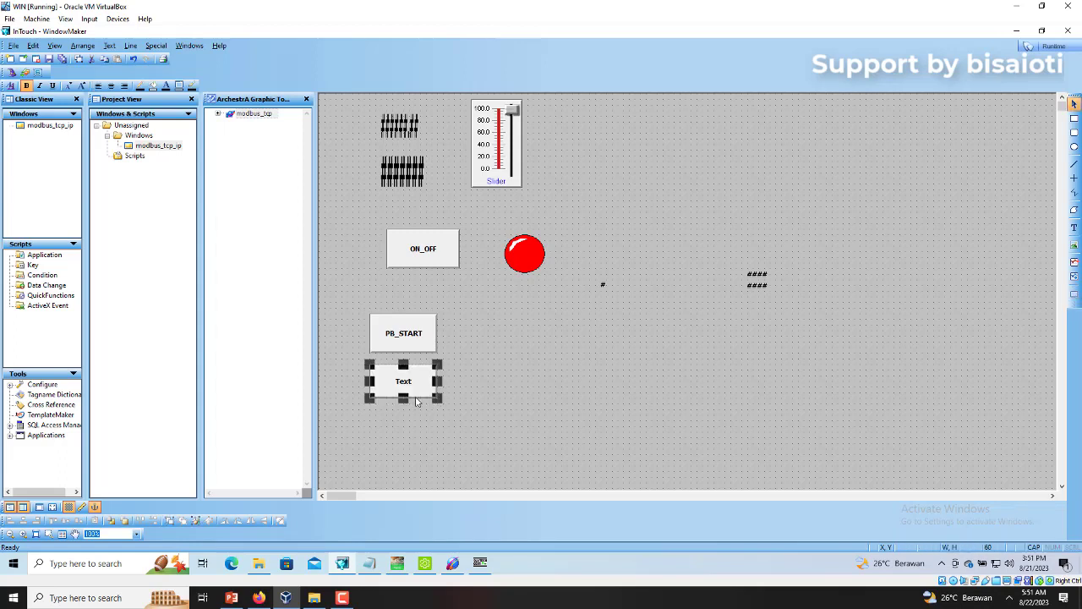
double_click(410, 384)
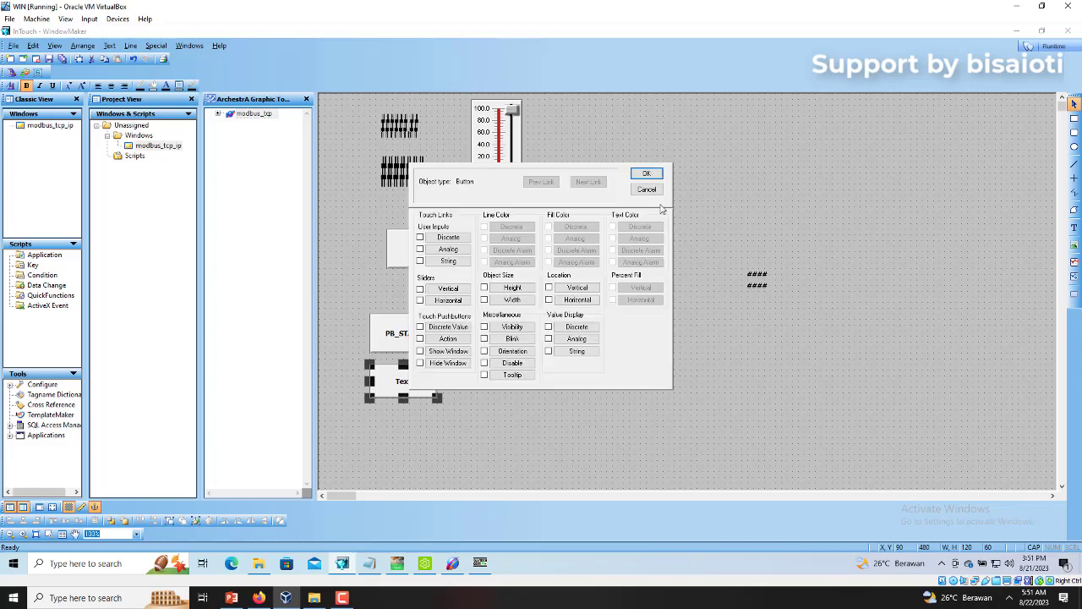
click(646, 190)
right_click(403, 387)
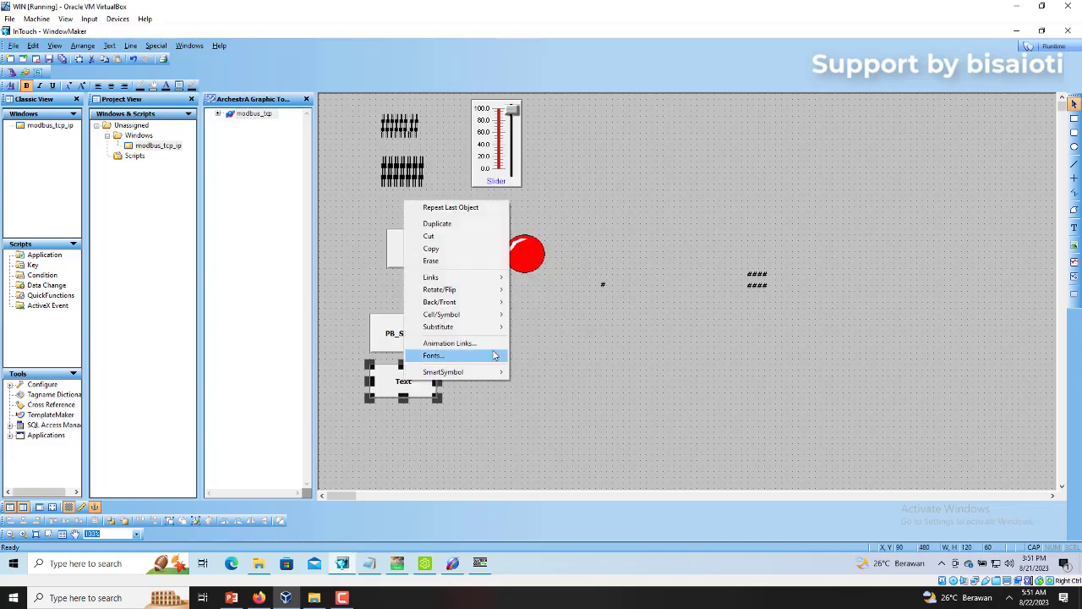
mouse_move(490, 327)
click(564, 339)
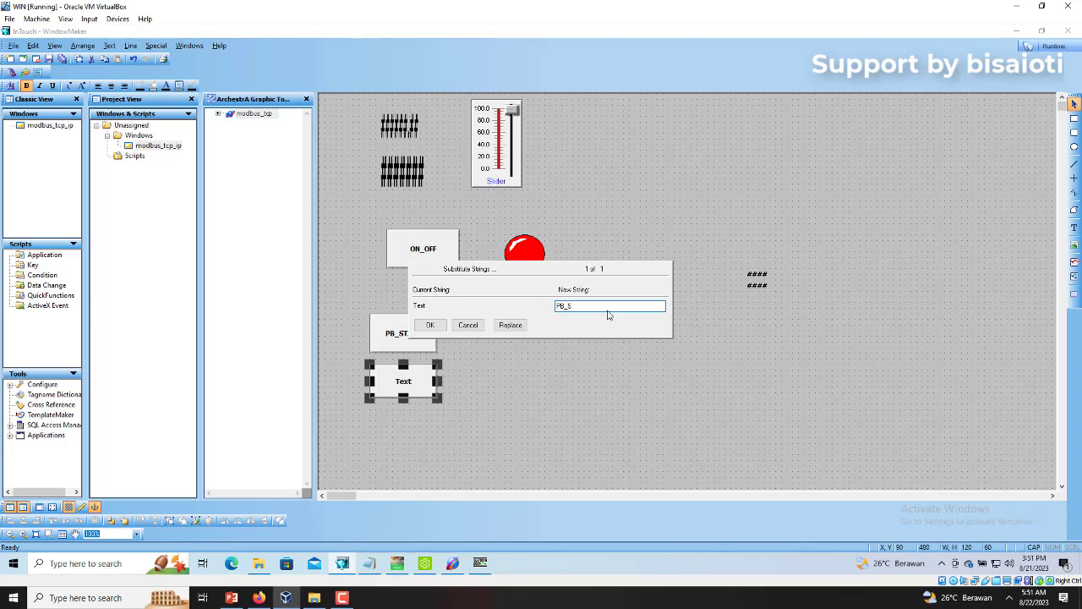
text(PB_STOP)
key(Return)
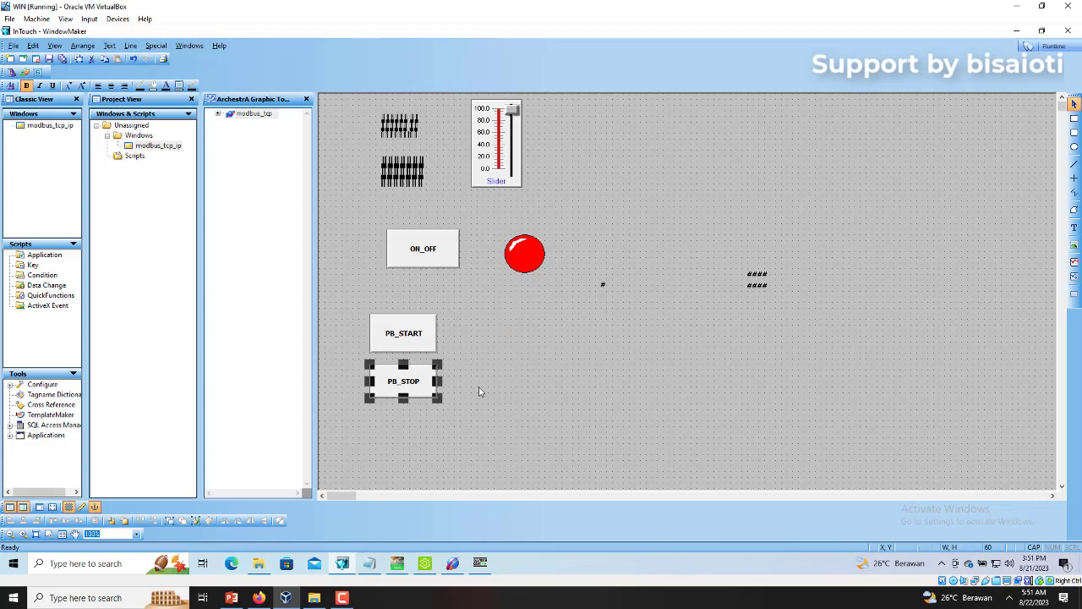
click(554, 343)
key(Caps_Lock)
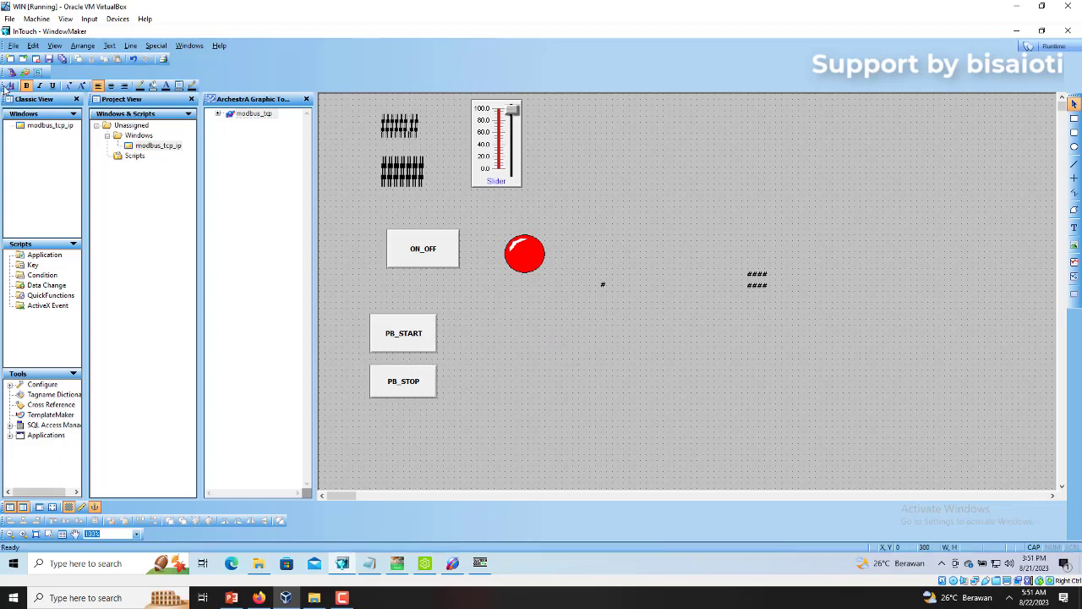
drag(5, 73, 19, 74)
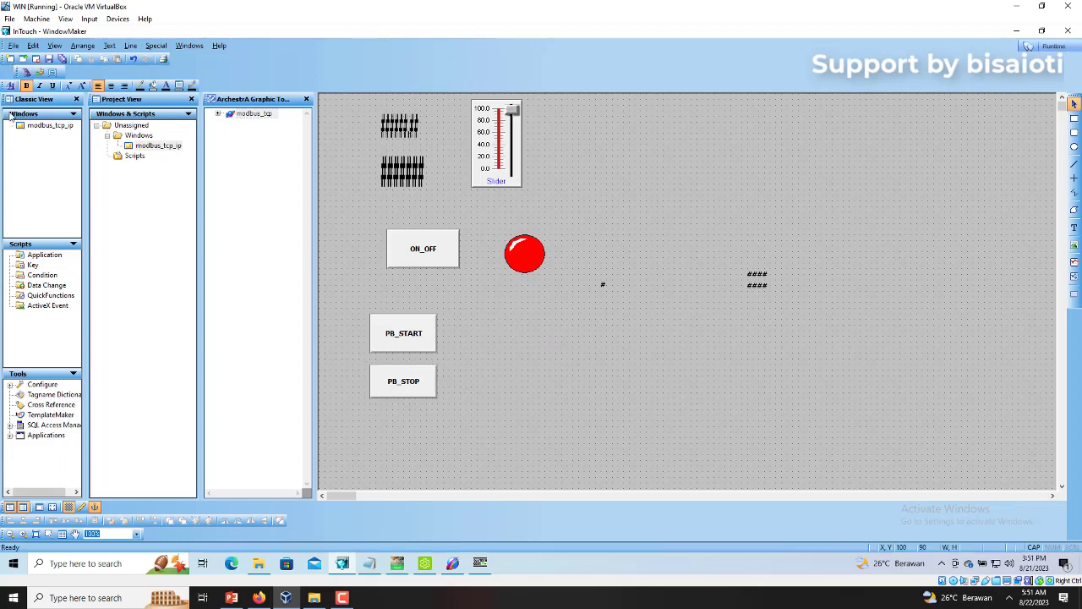
- Place a Circular Light from the Lights wizards to the right of the PB_START and PB_STOP buttons
click(25, 72)
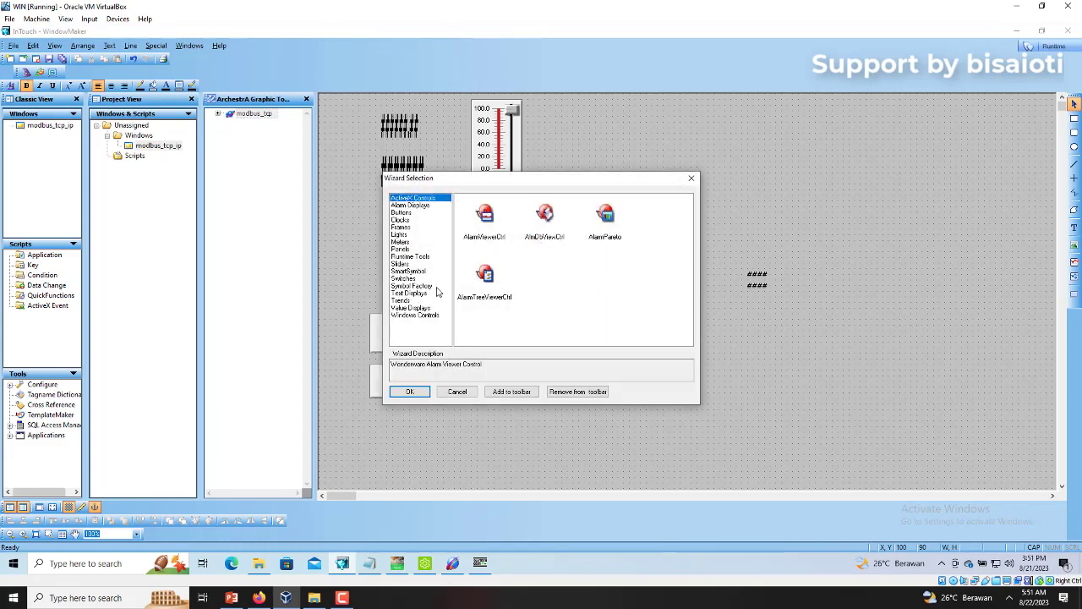
click(401, 234)
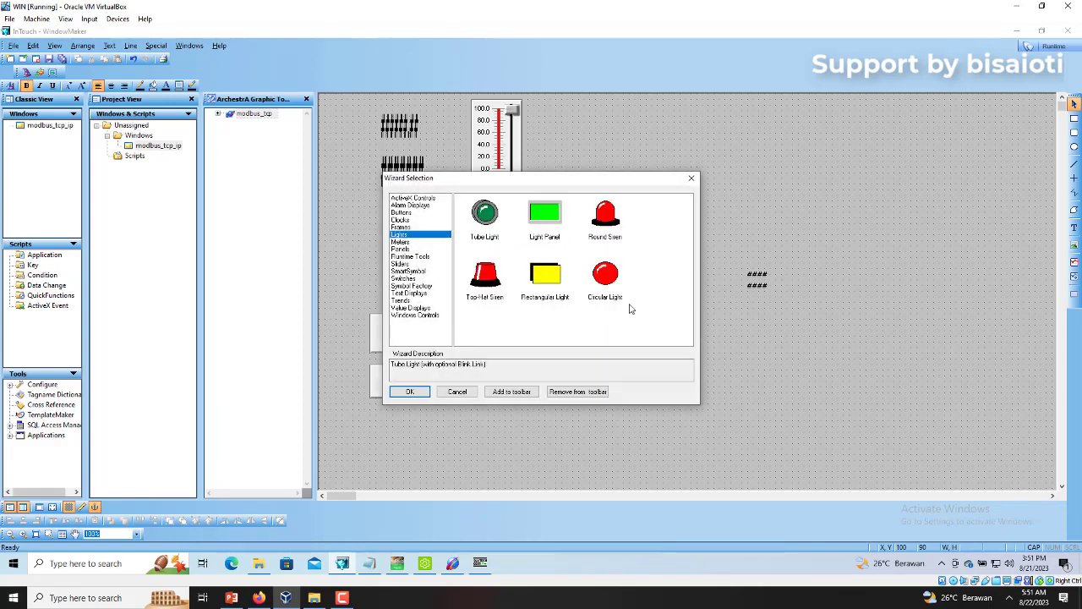
click(607, 281)
click(408, 392)
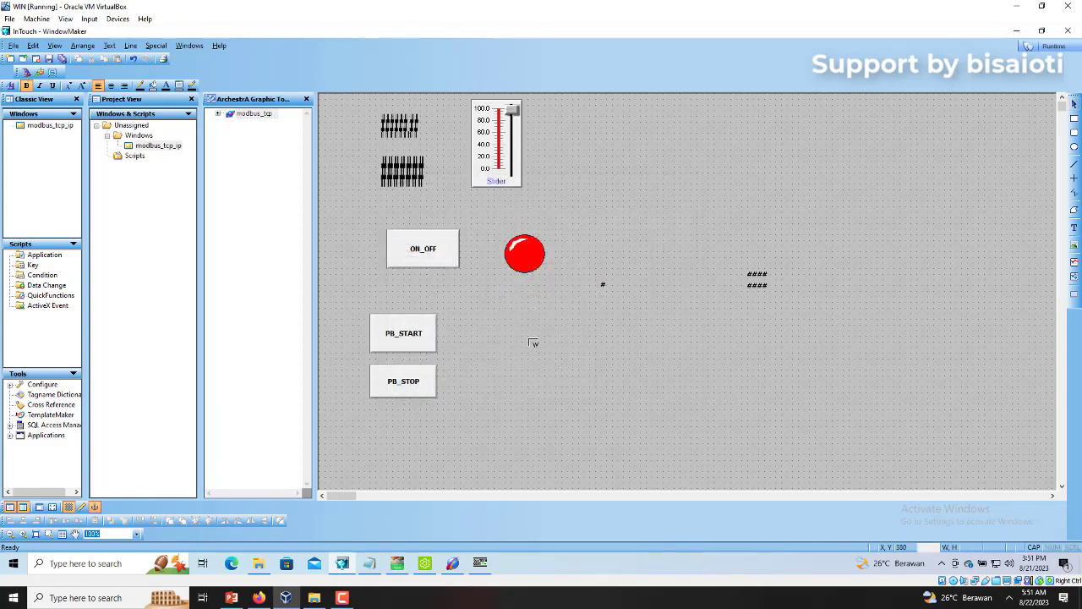
click(517, 331)
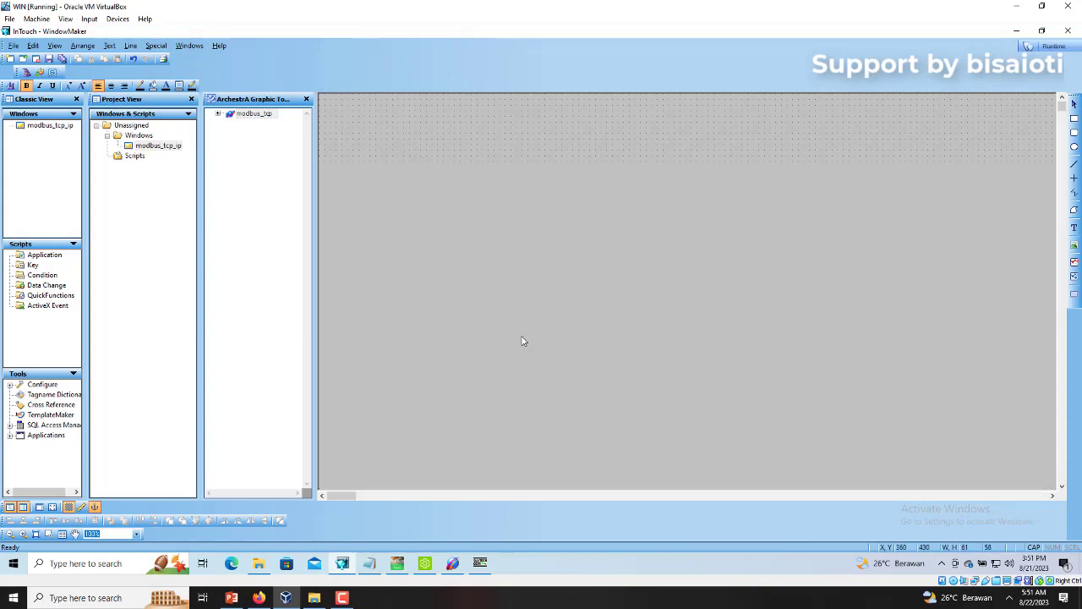
click(680, 341)
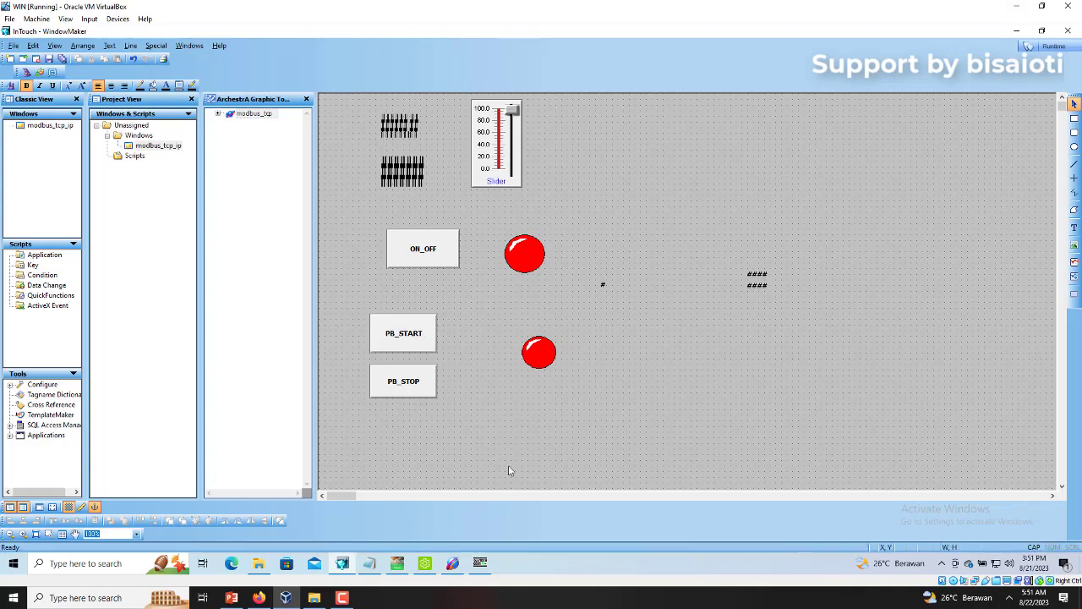
- Switch to EcoStruxure Machine Expert - Basic to check the ladder program's addresses, and return to InTouch WindowMaker
mouse_move(399, 566)
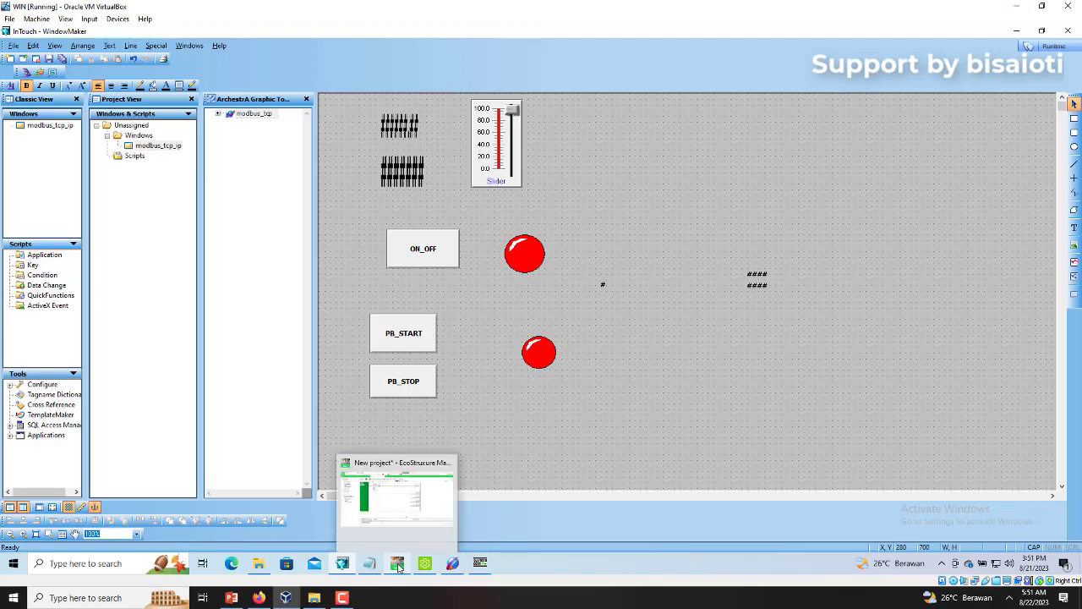
click(397, 499)
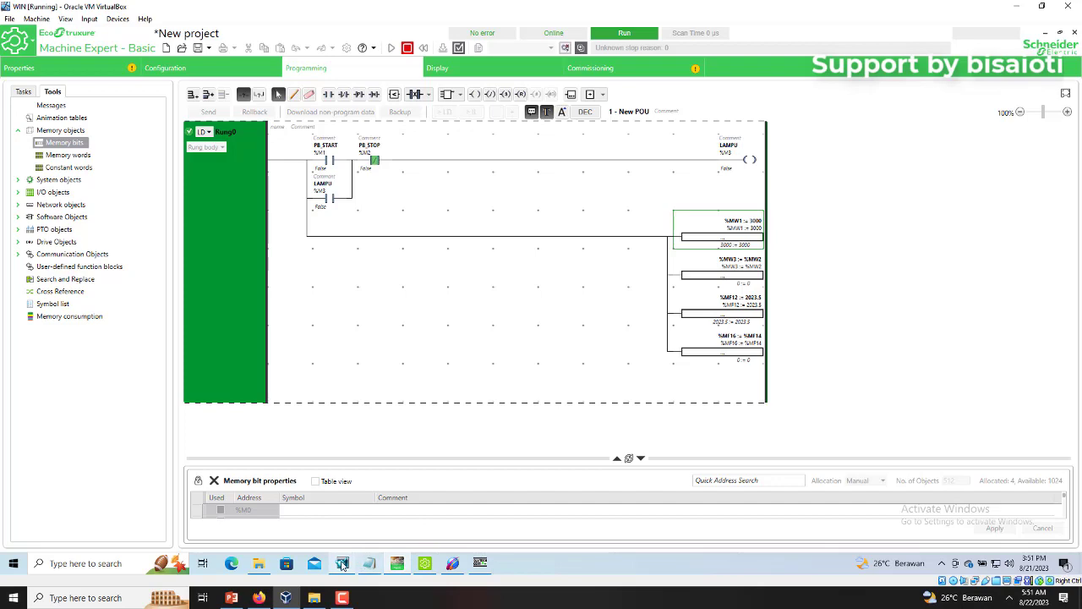
click(369, 563)
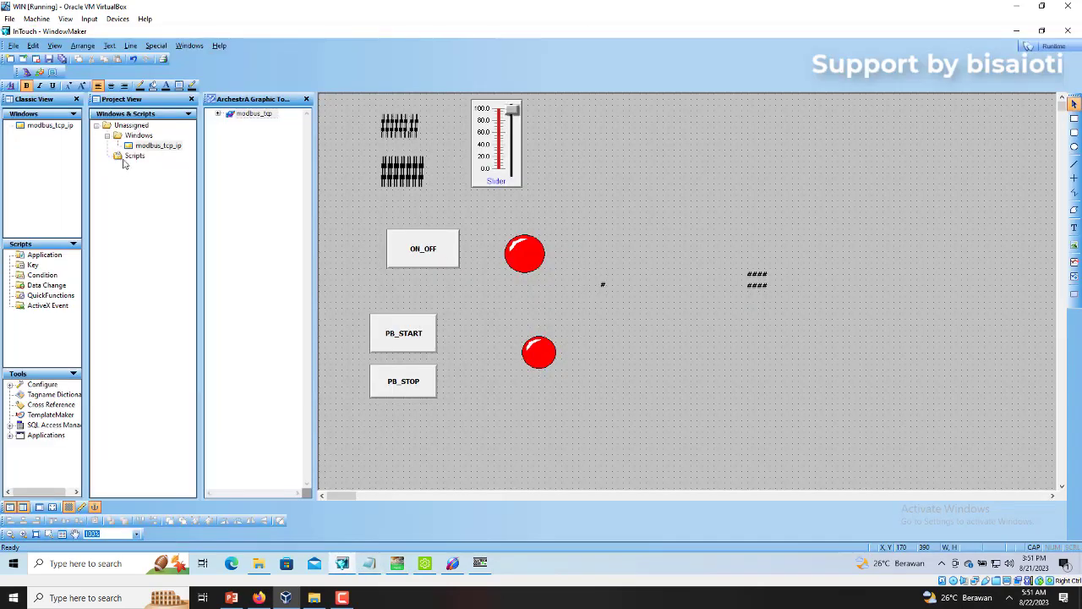
- Link the PB_START button to a Direct discrete value pushbutton with the tagname PB_START and start defining that tag
double_click(403, 335)
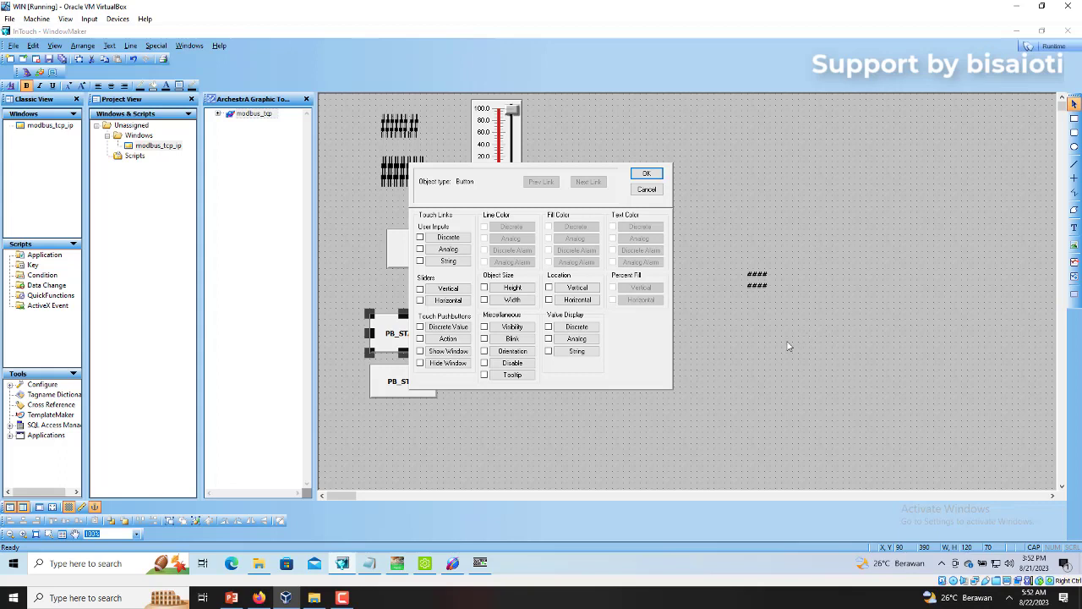
click(445, 330)
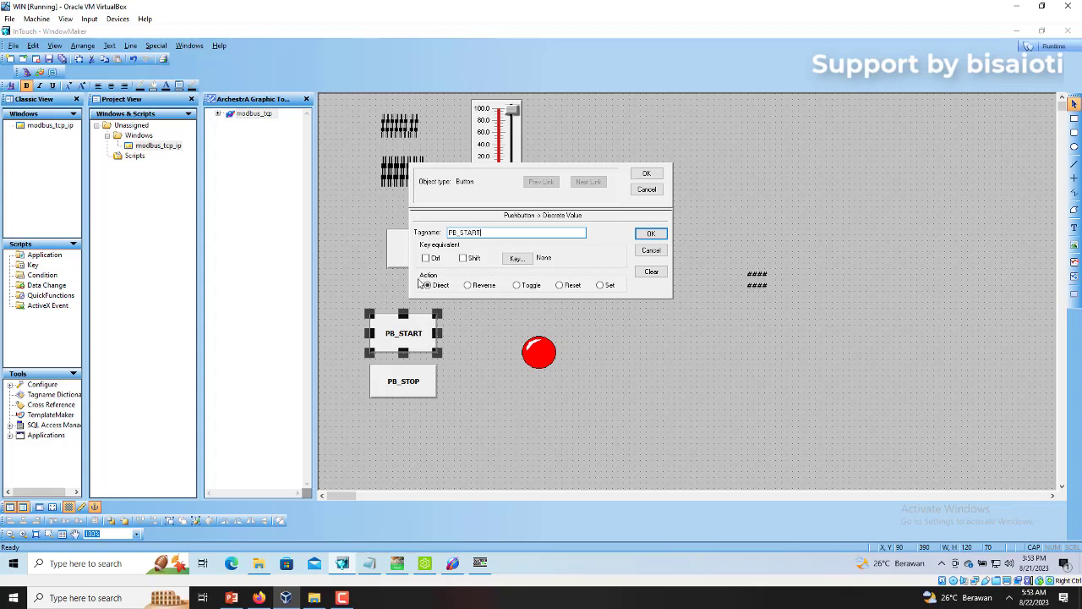
click(651, 235)
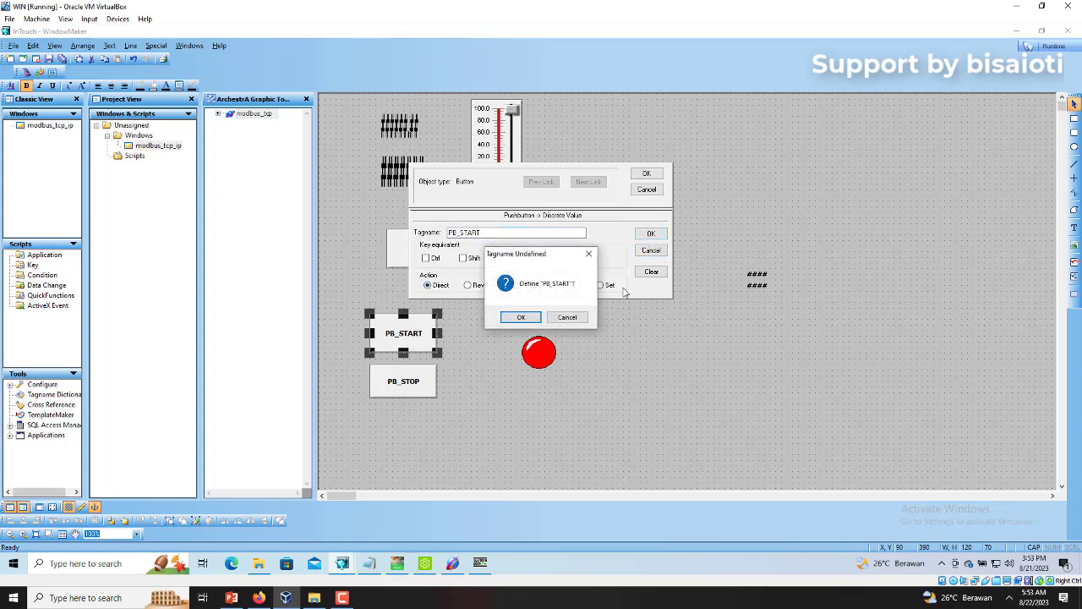
click(523, 320)
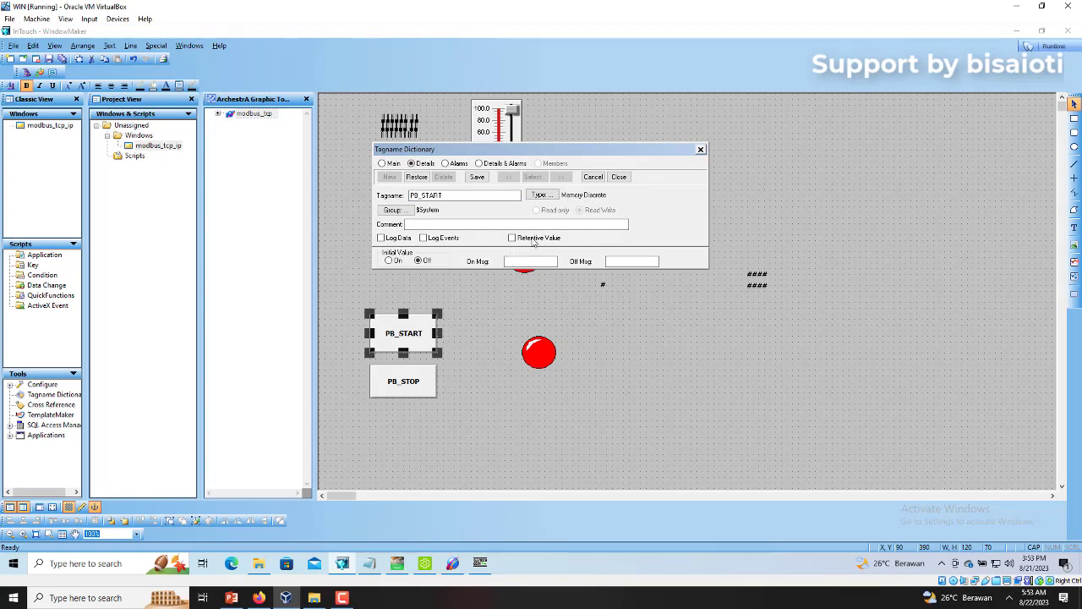
- Set the PB_START tag's type to I/O Discrete, checking its use in the ladder program in EcoStruxure Machine Expert - Basic
click(541, 195)
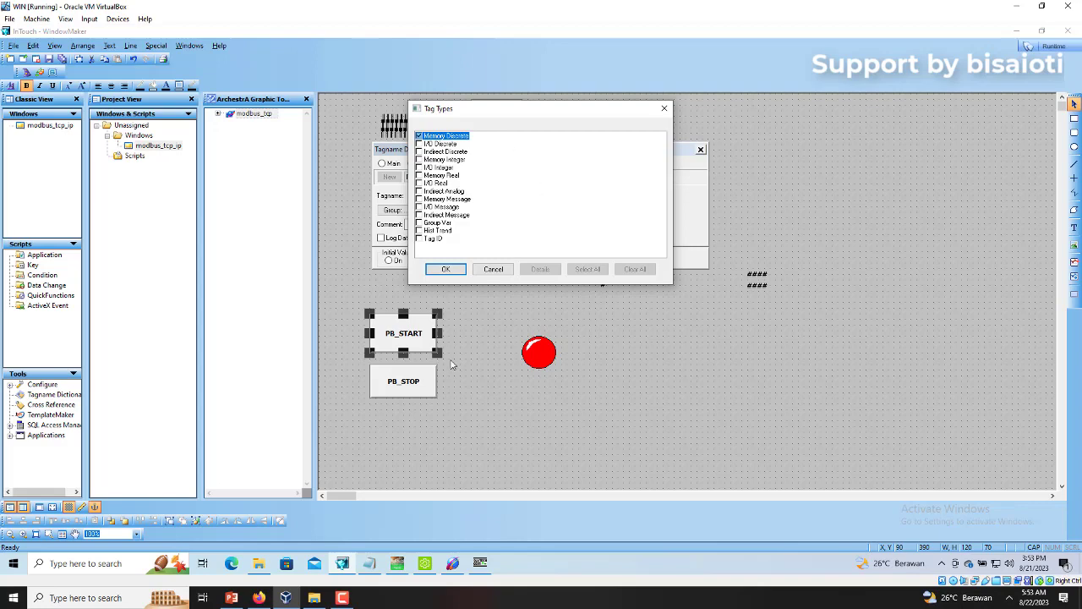
click(399, 564)
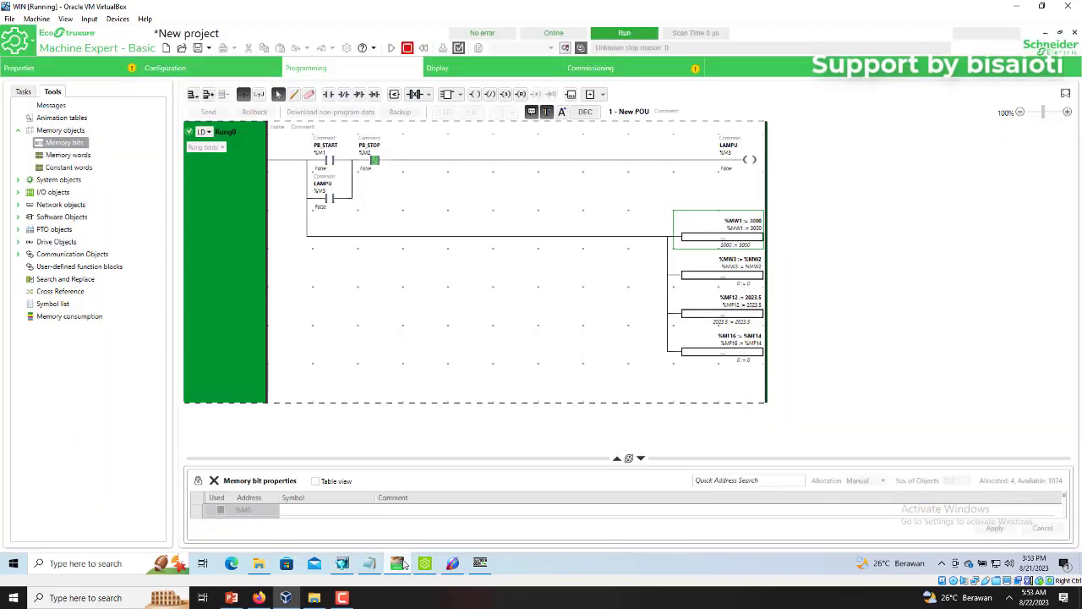
click(399, 564)
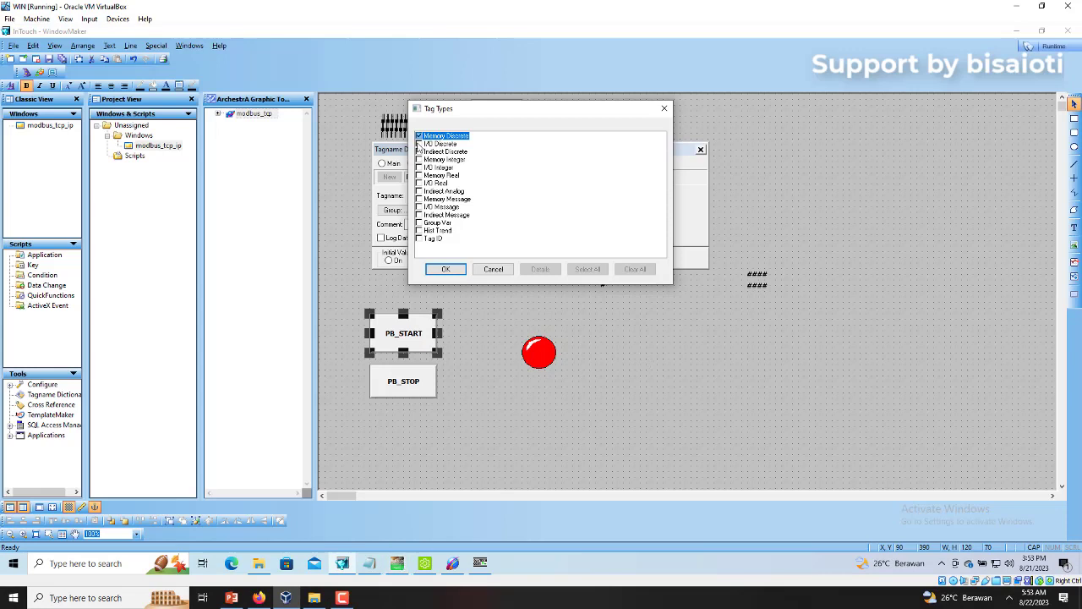
click(419, 144)
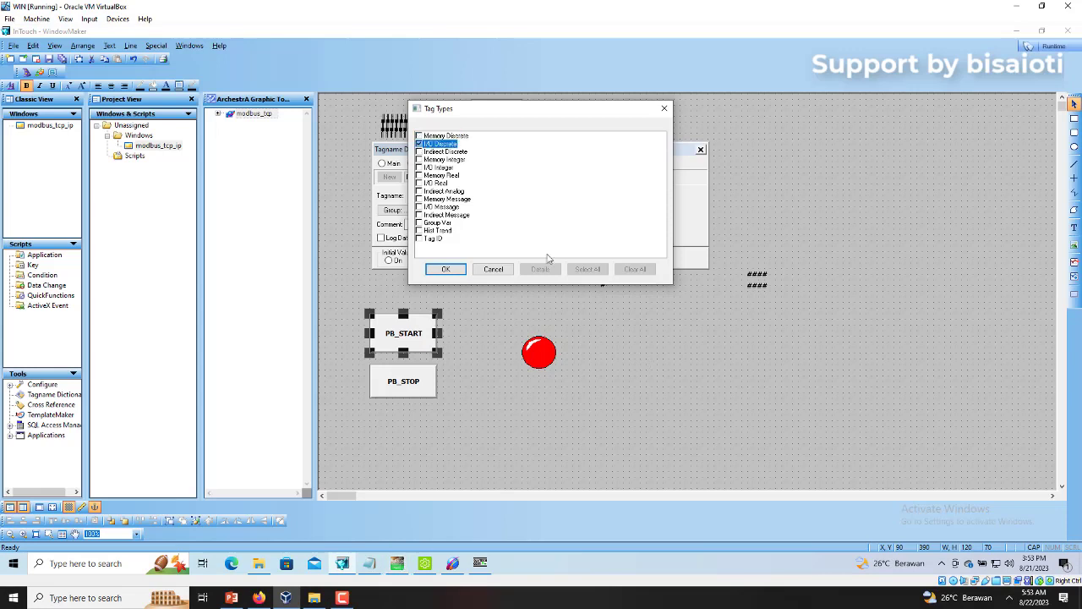
click(445, 268)
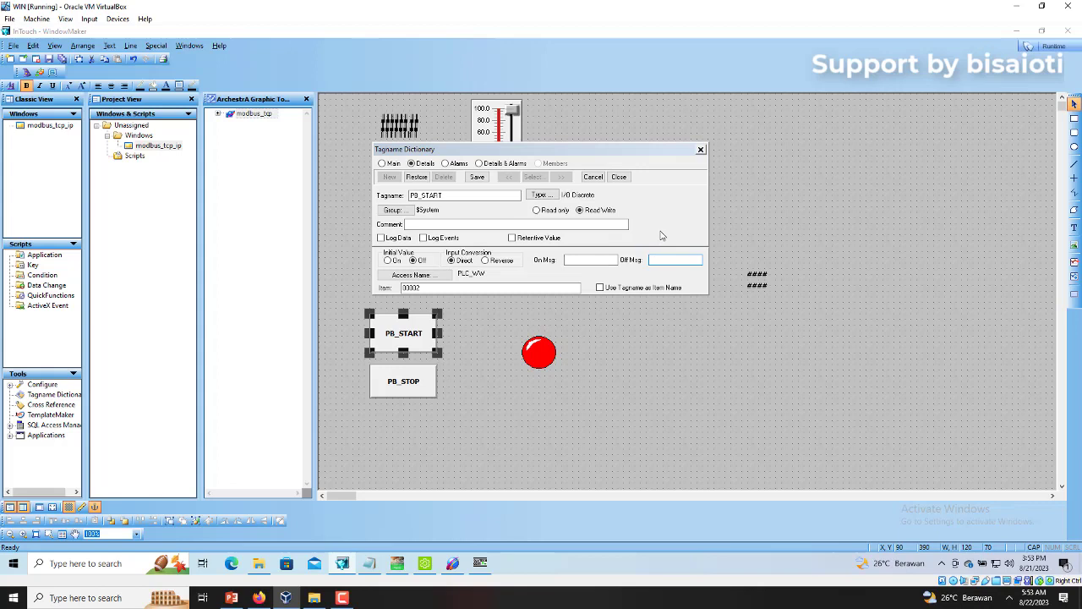
- Start a new access name PLCWW and enter DASMBTCP as its application name, checking the server in the ArchestrA System Management Console
click(436, 275)
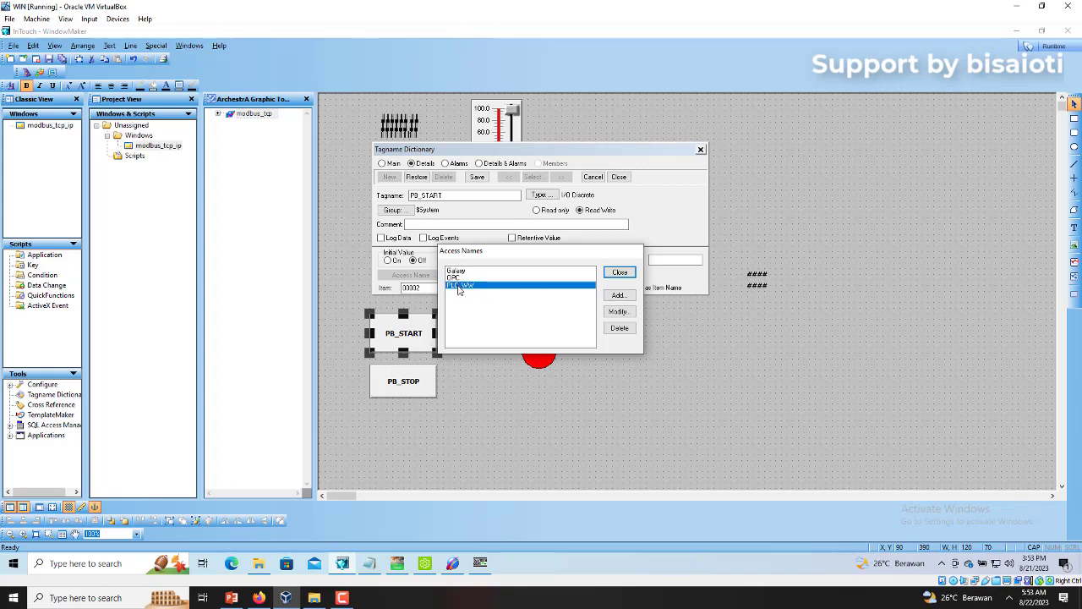
click(622, 299)
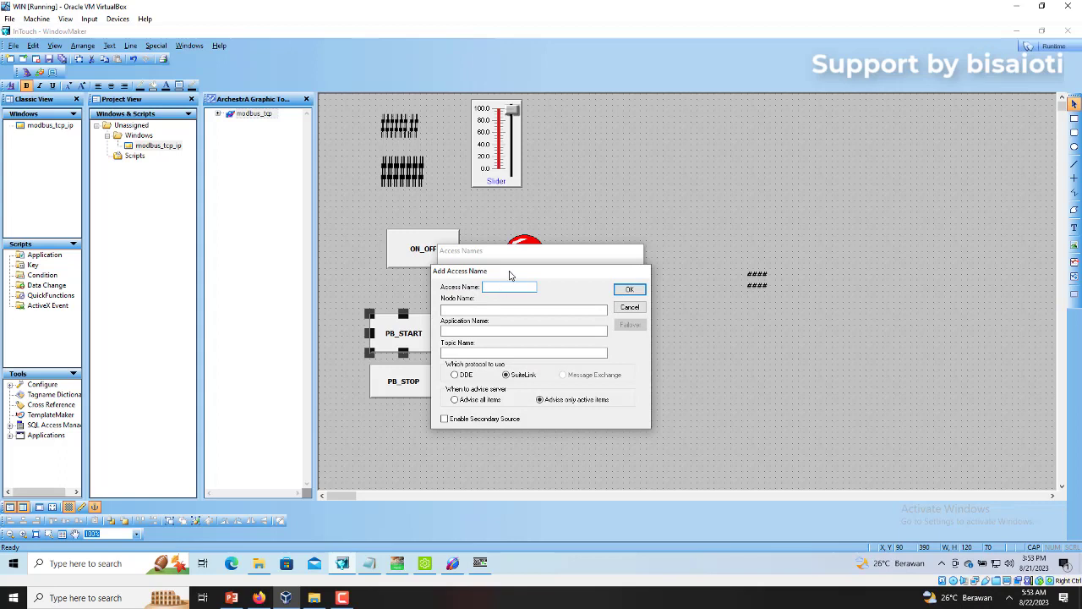
drag(509, 274, 535, 260)
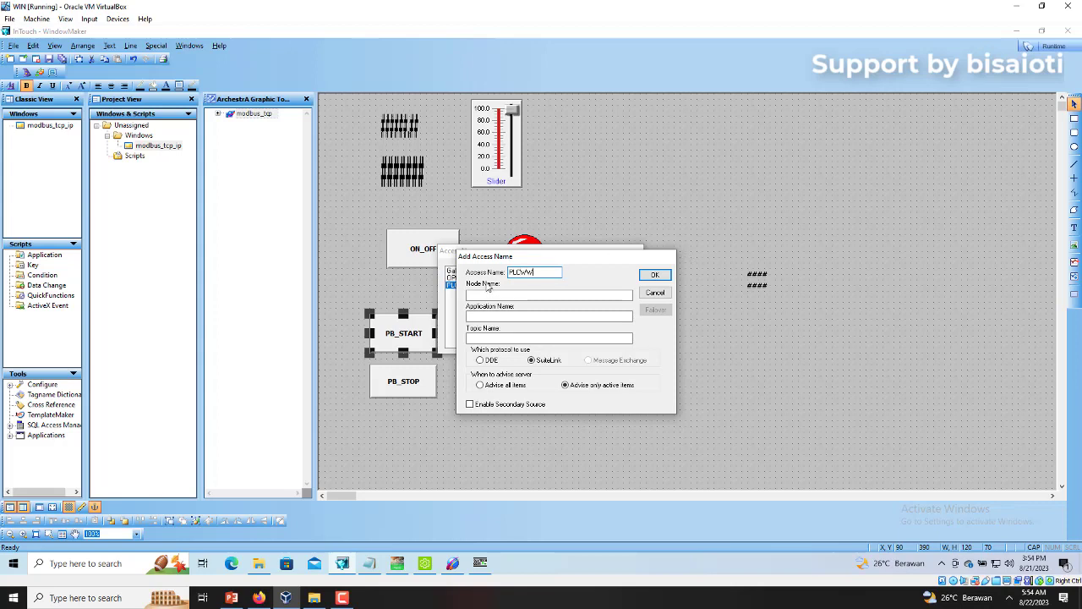
click(489, 315)
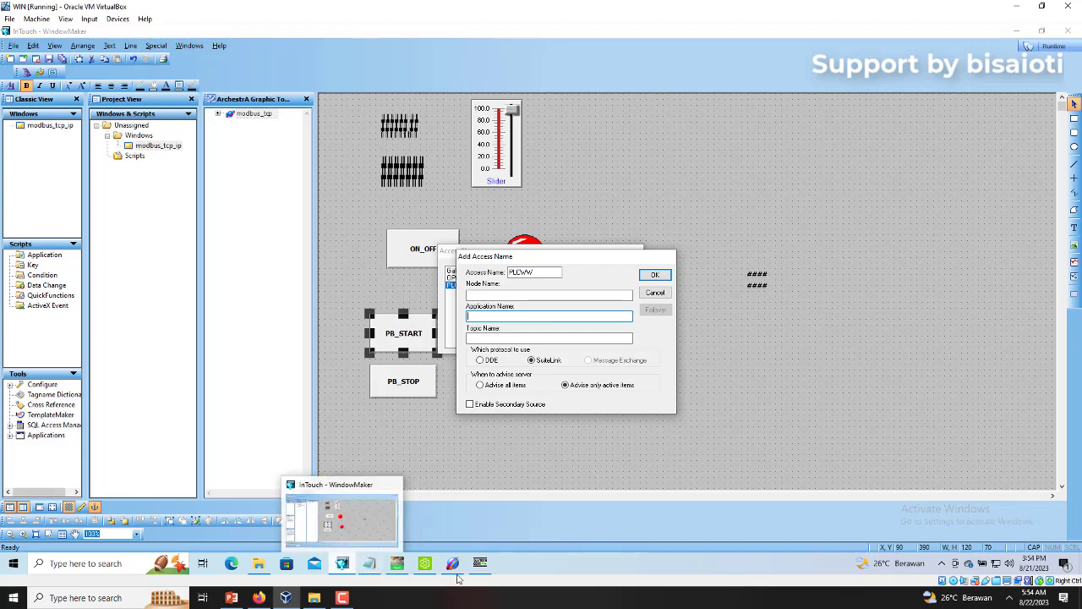
mouse_move(483, 572)
mouse_move(424, 572)
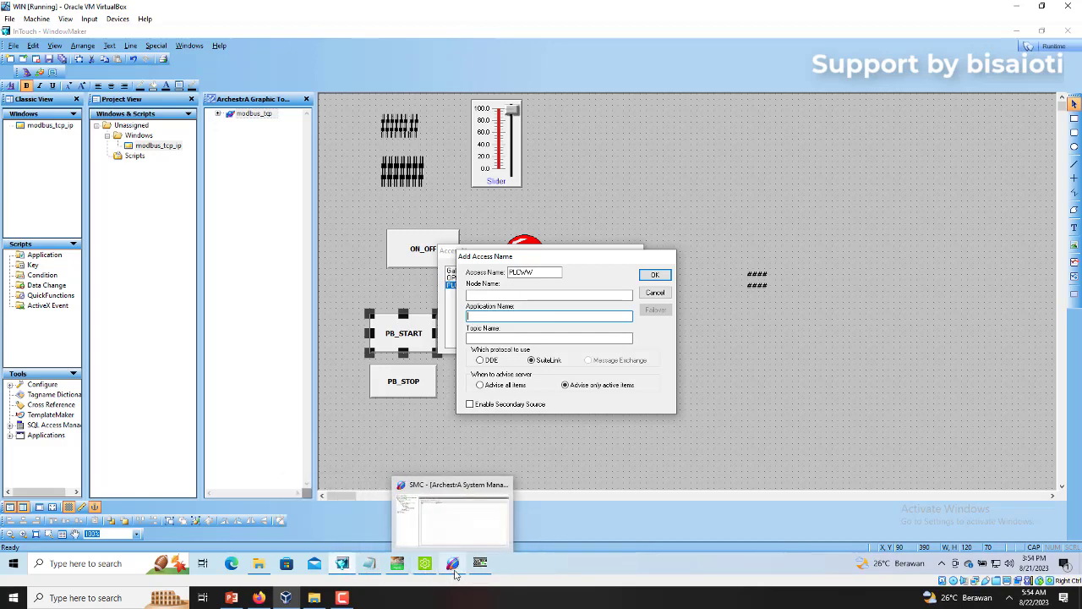
click(451, 538)
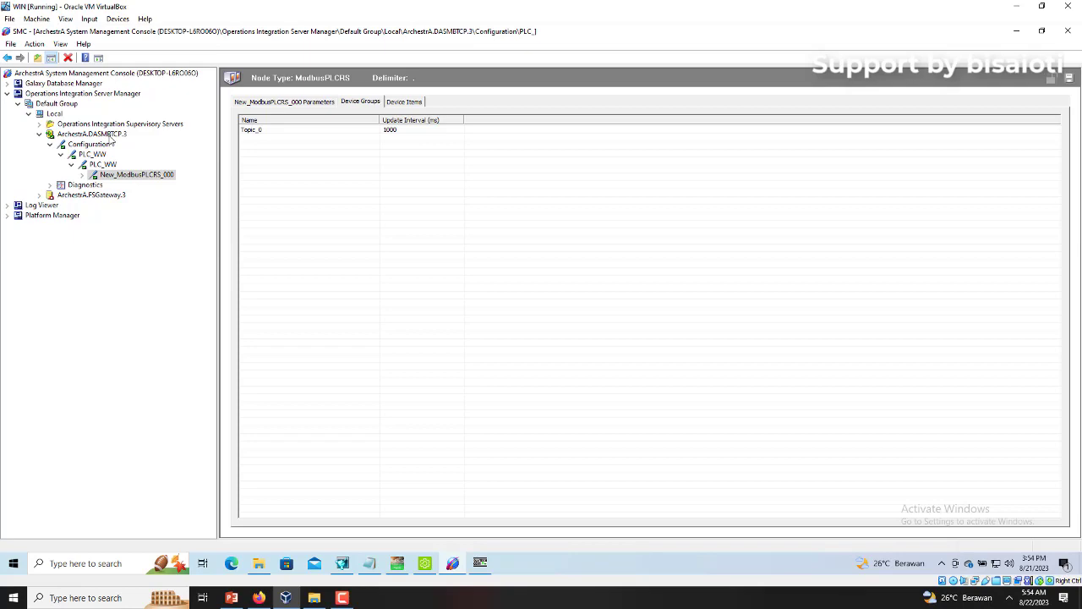
mouse_move(479, 567)
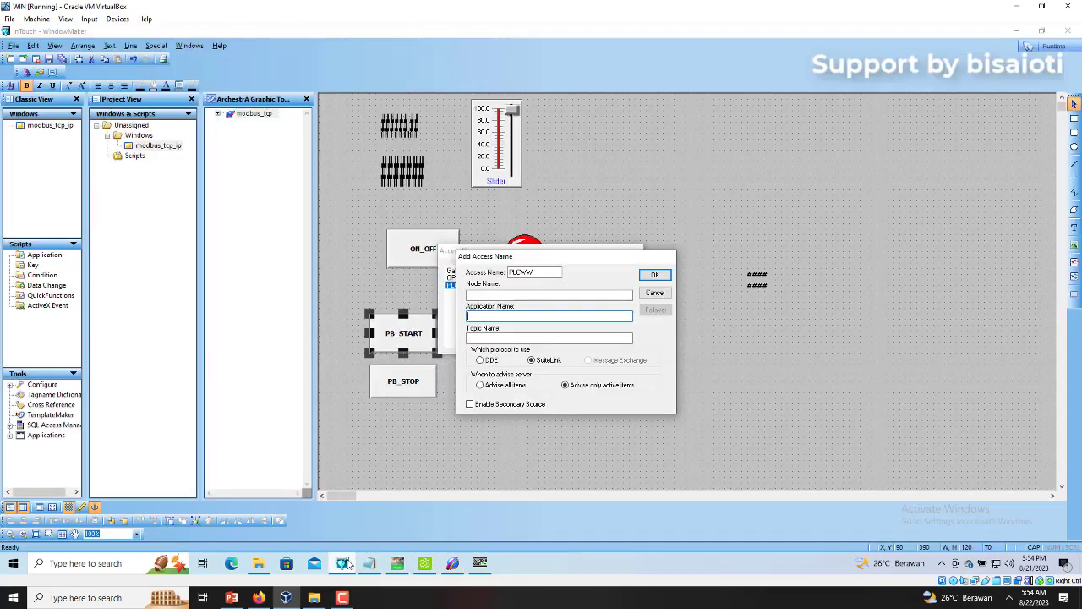
click(344, 564)
- Copy the device group name Topic_0 from the ArchestrA System Management Console into the PLCWW access name's topic in WindowMaker
click(463, 561)
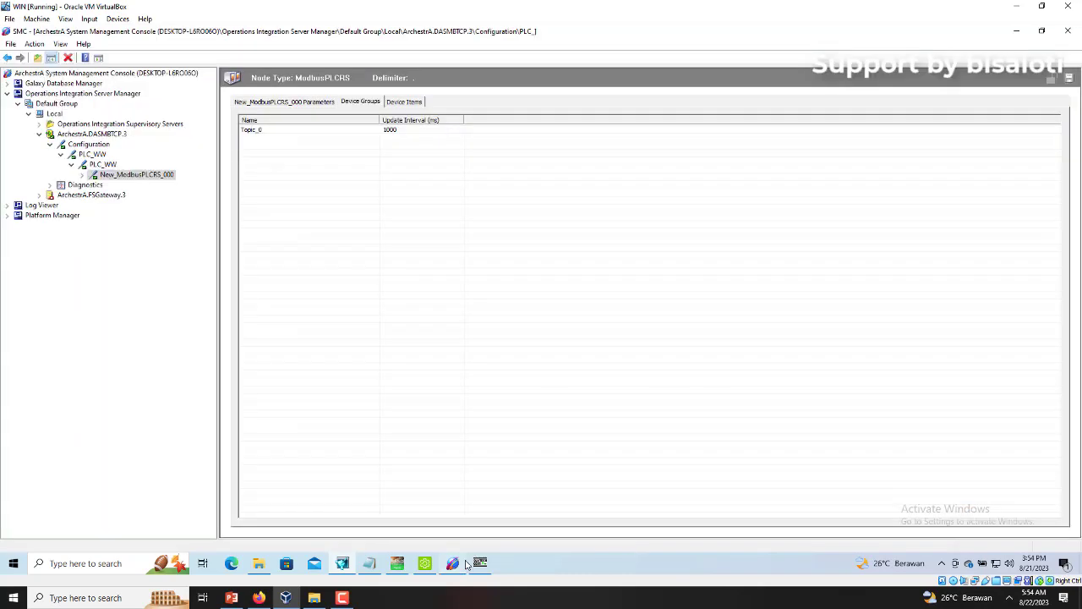
double_click(258, 131)
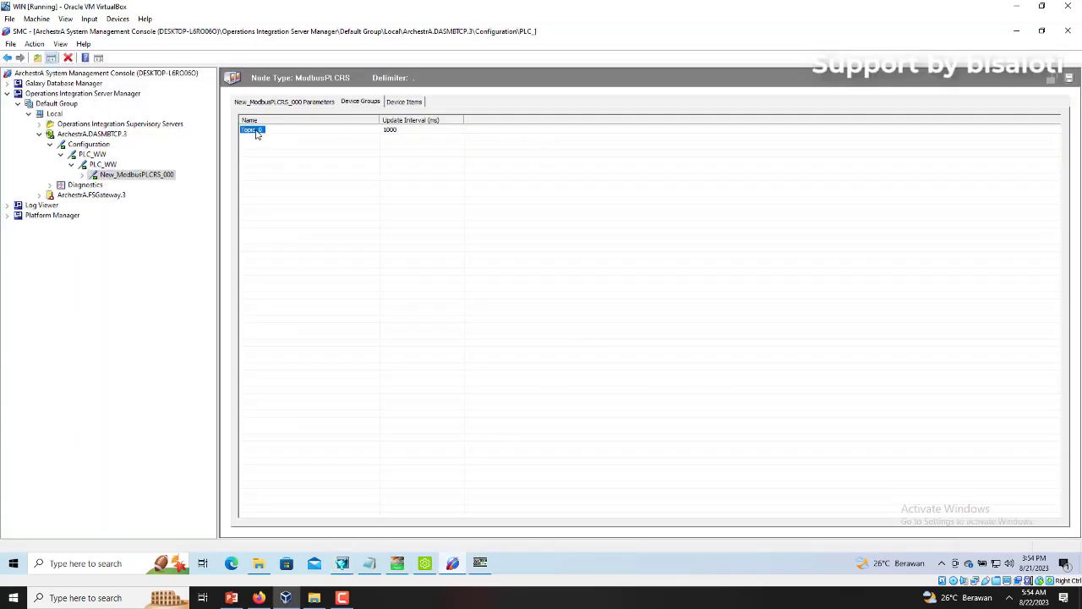
right_click(258, 134)
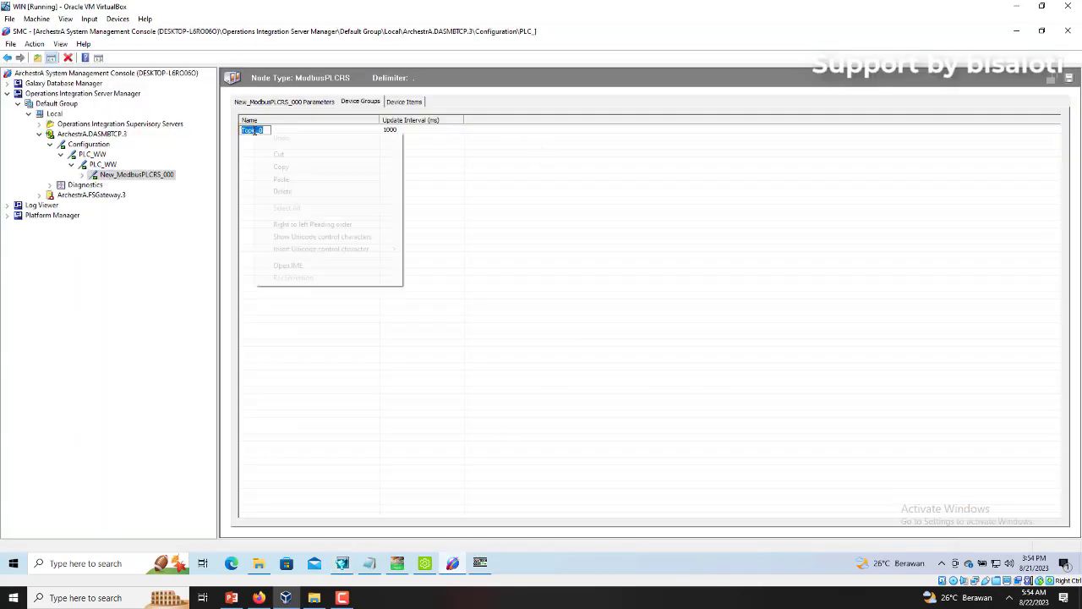
click(283, 168)
click(480, 562)
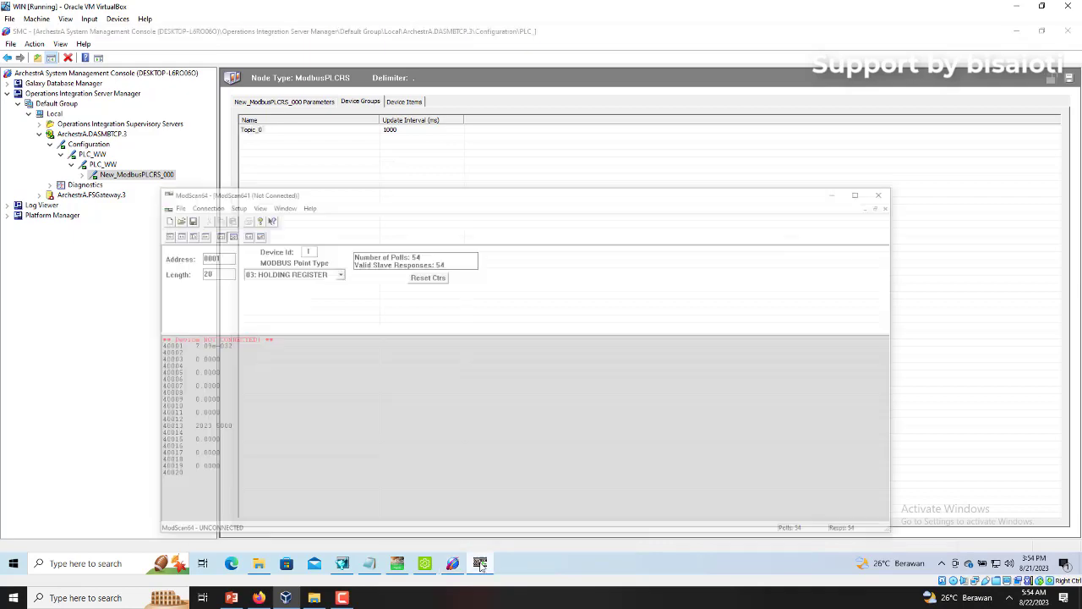
click(479, 563)
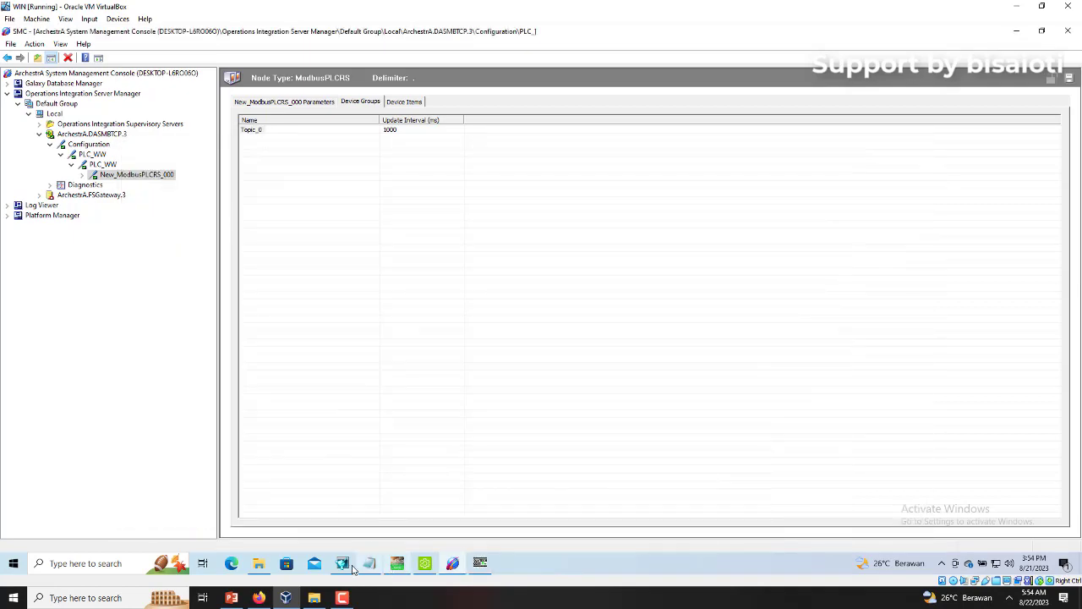
click(342, 563)
click(472, 337)
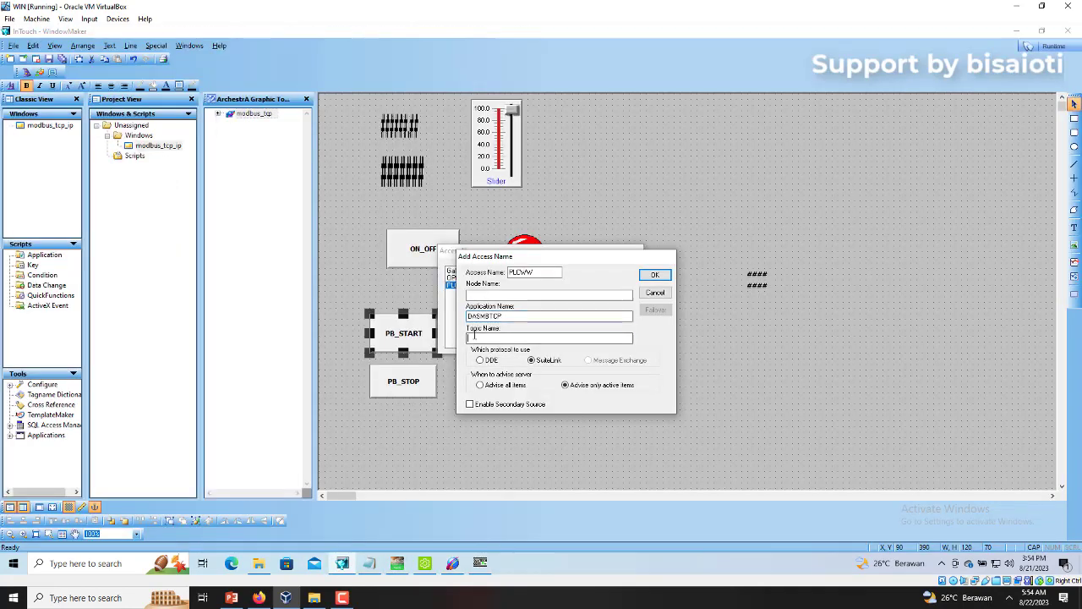
right_click(473, 337)
click(502, 394)
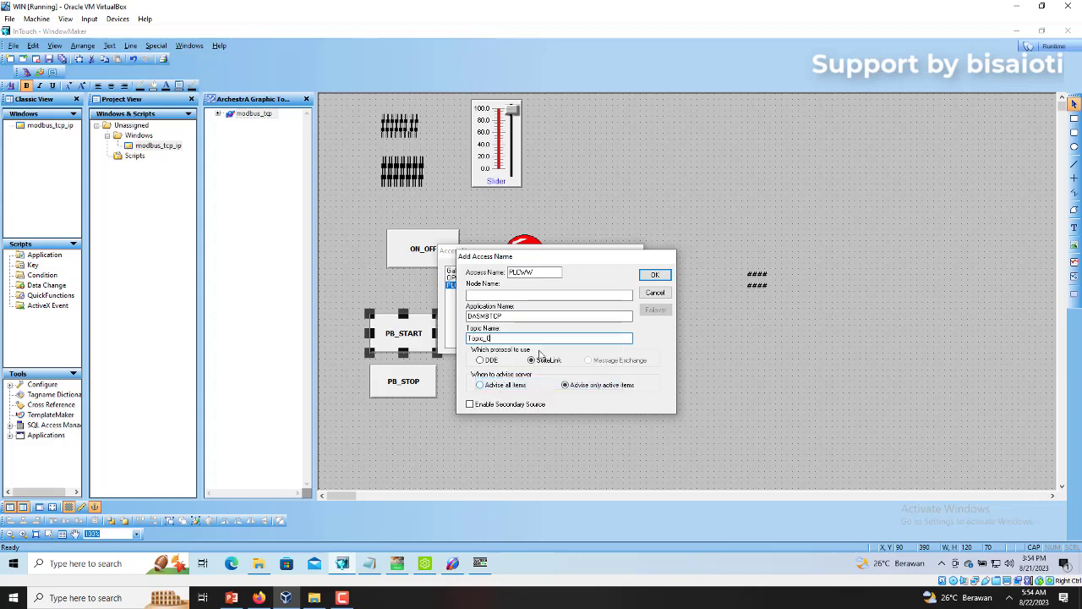
- Try to save the PLCWW access name and discard it, returning to the list of access names
click(657, 276)
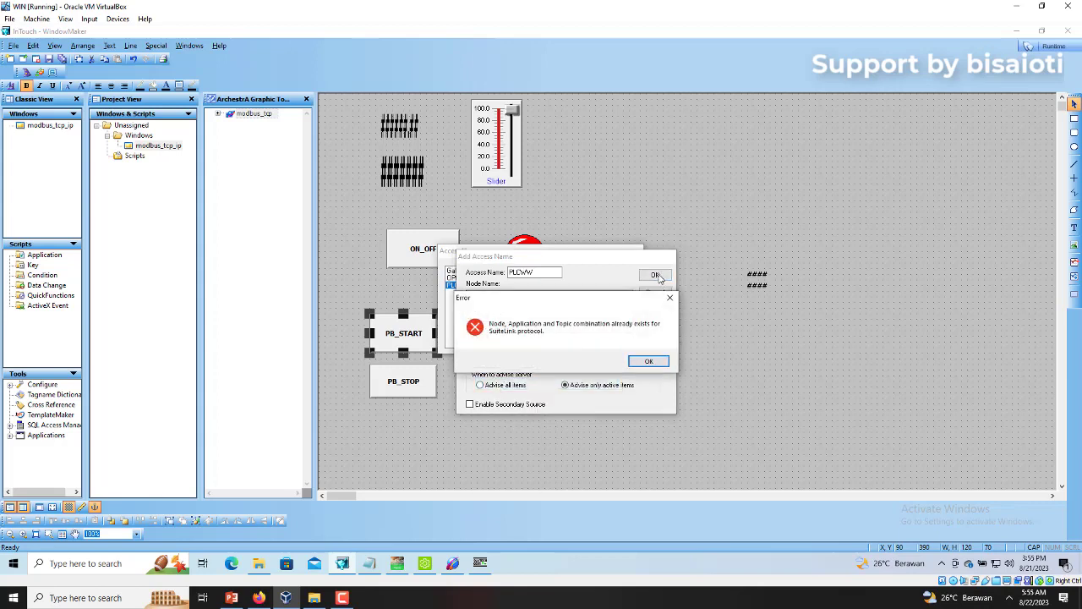
click(659, 363)
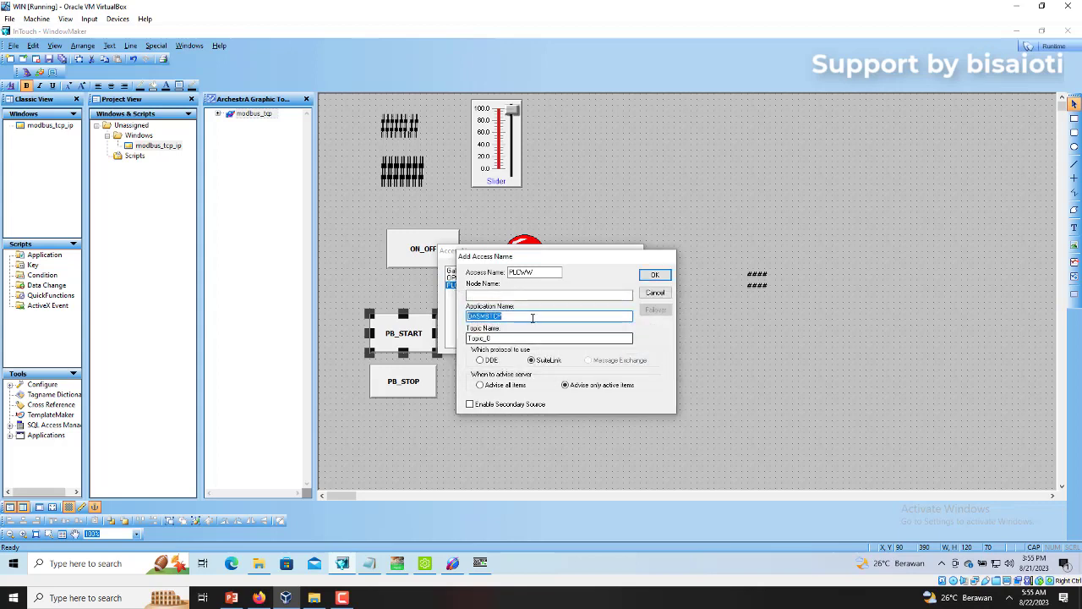
click(515, 295)
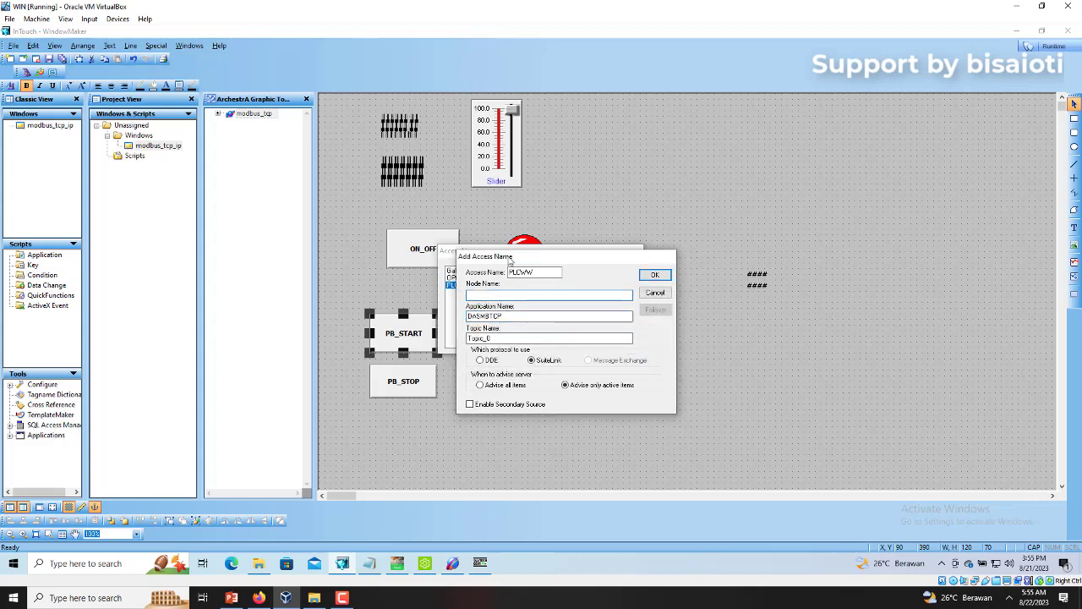
drag(510, 256, 646, 280)
click(788, 317)
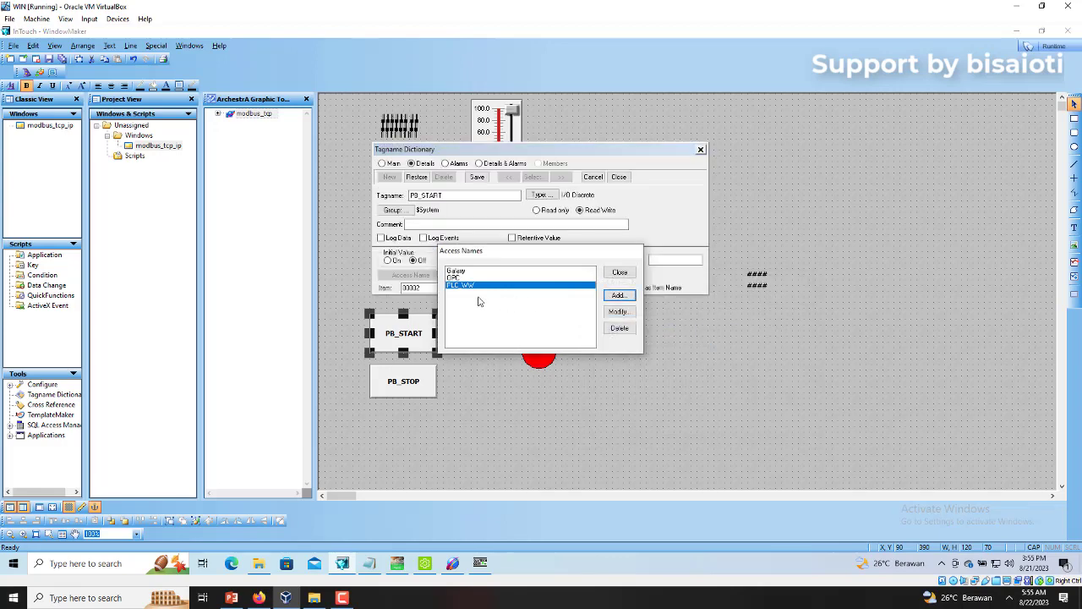
- Review the PLC_WW access name's application and topic settings, comparing them with the DASMBTCP server in the ArchestrA System Management Console
click(622, 313)
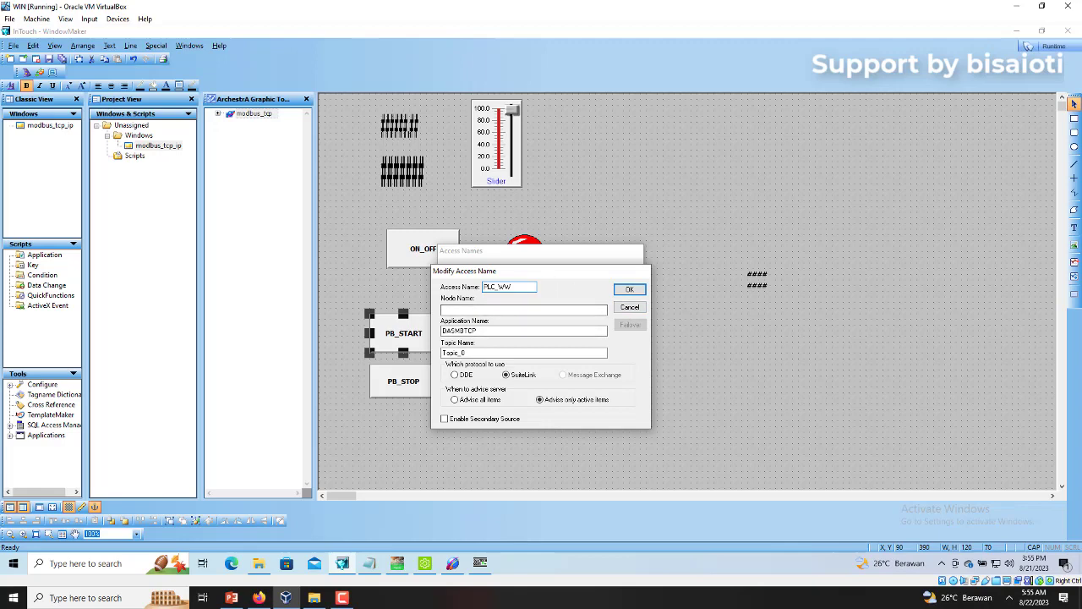
drag(554, 271, 731, 182)
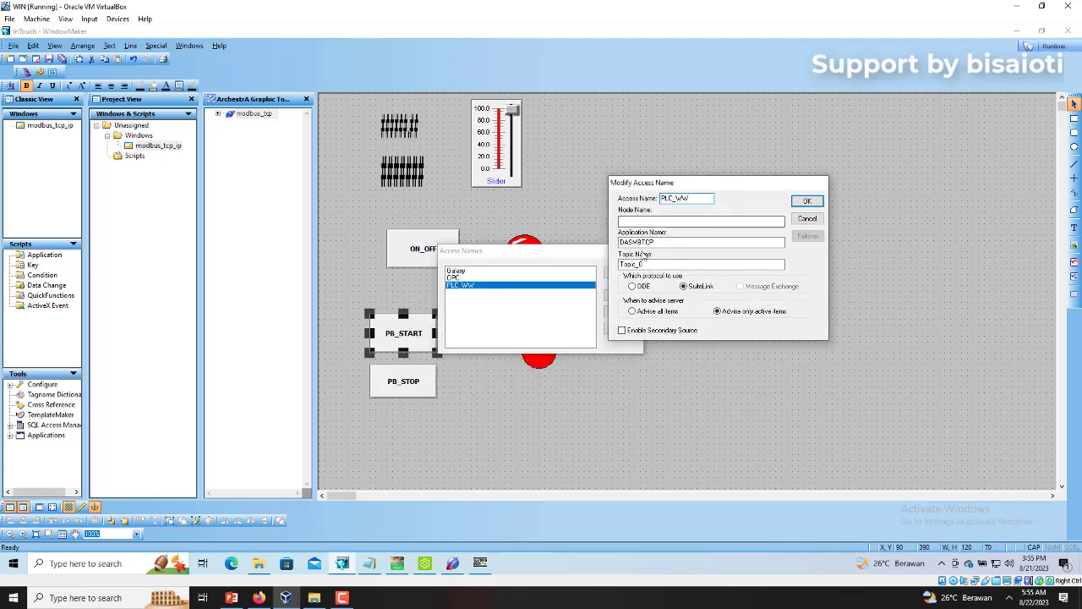
double_click(695, 198)
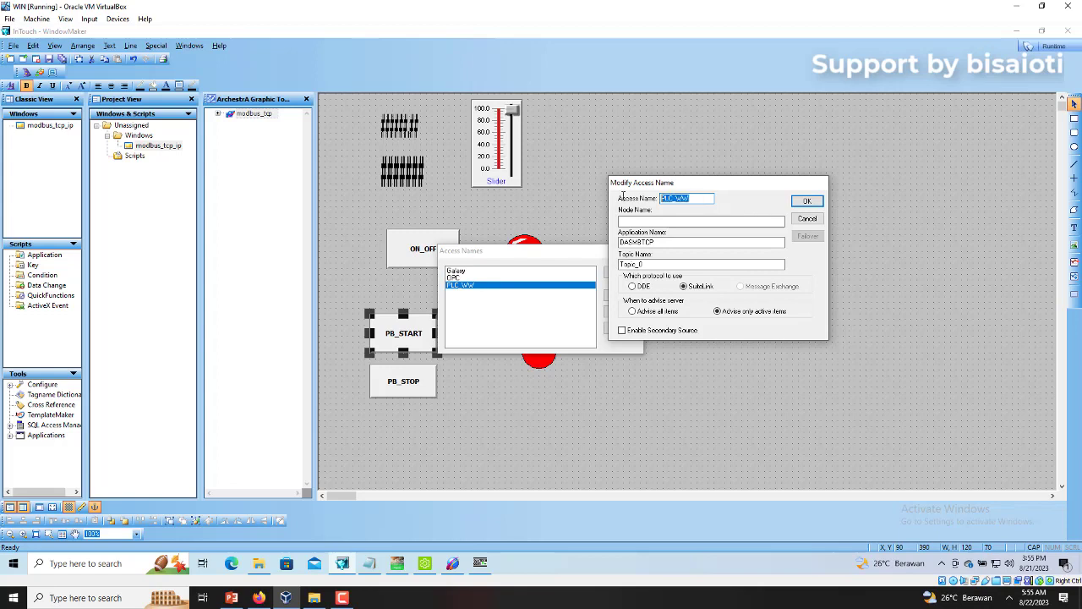
double_click(671, 243)
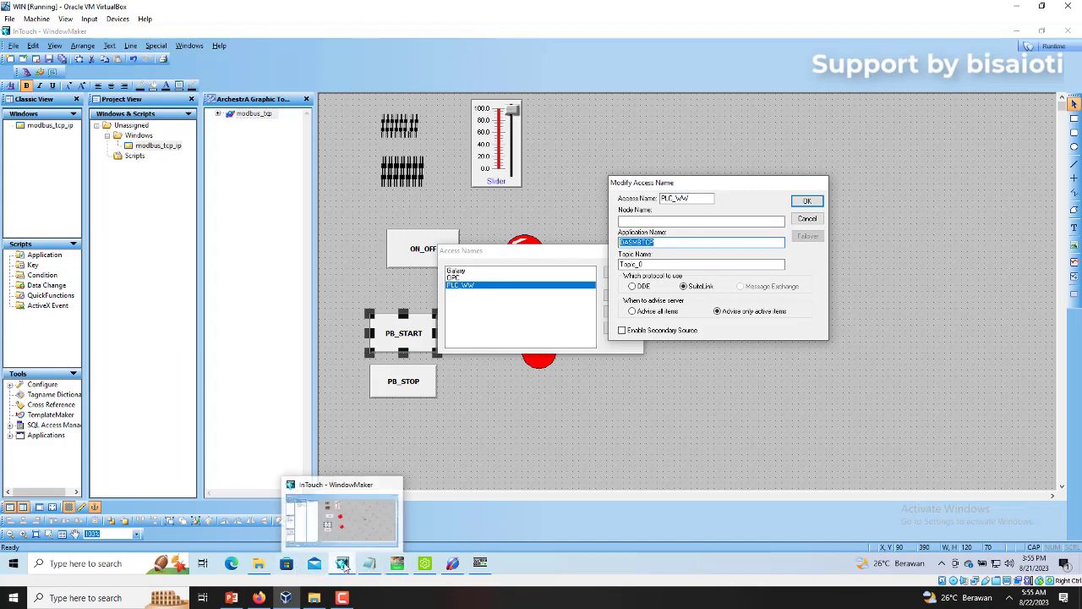
mouse_move(450, 566)
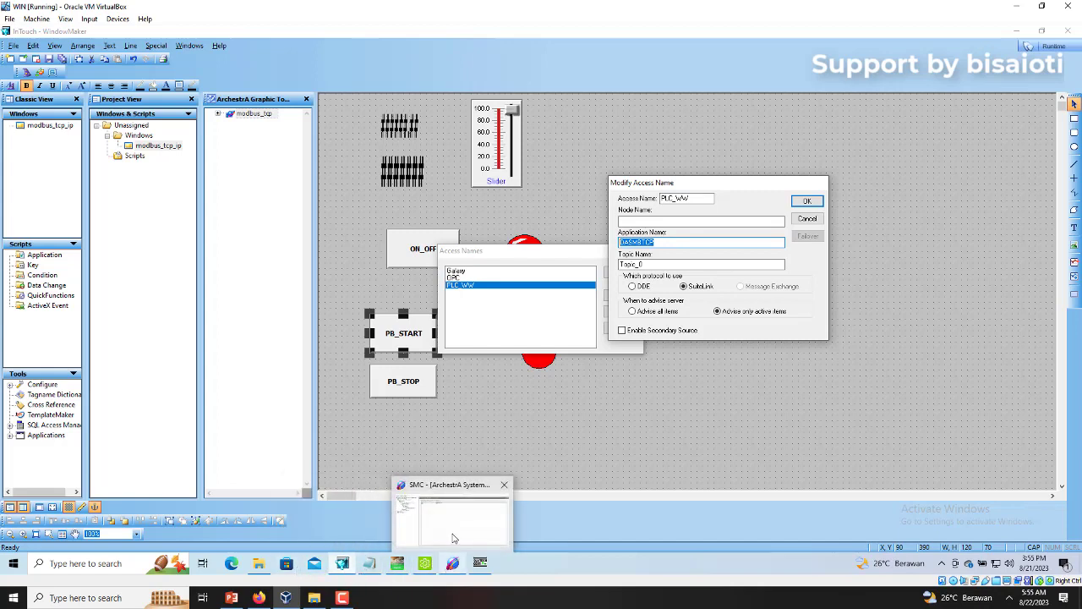
mouse_move(453, 537)
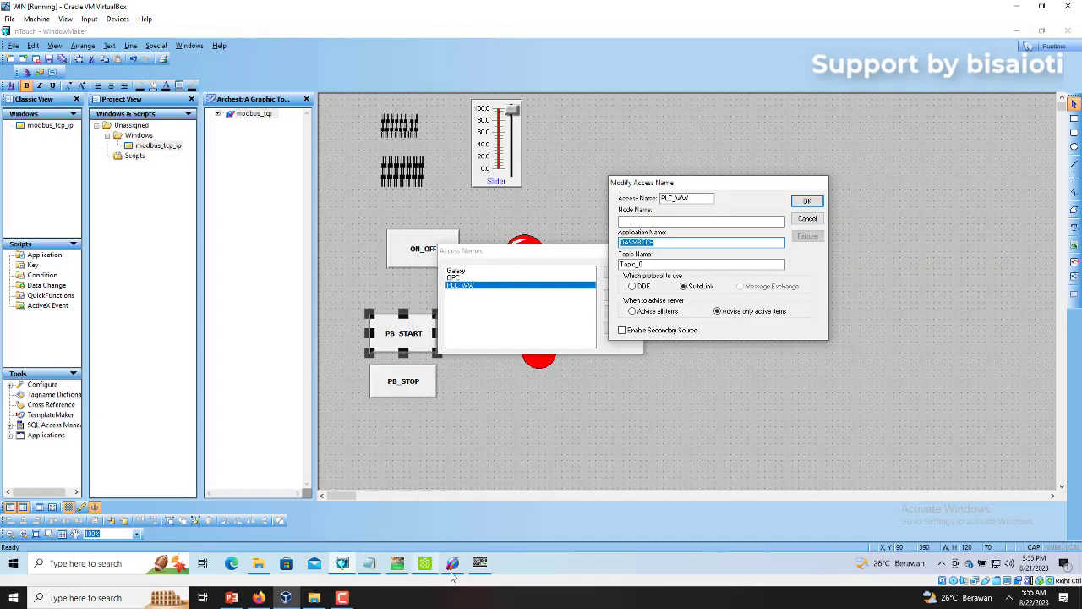
click(452, 571)
click(97, 134)
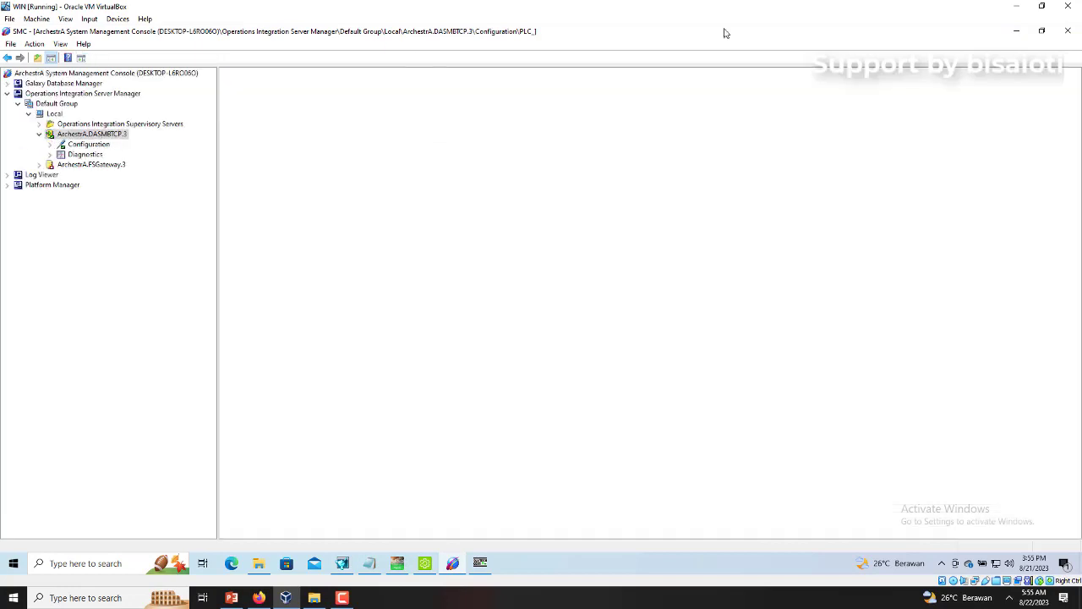
click(1017, 33)
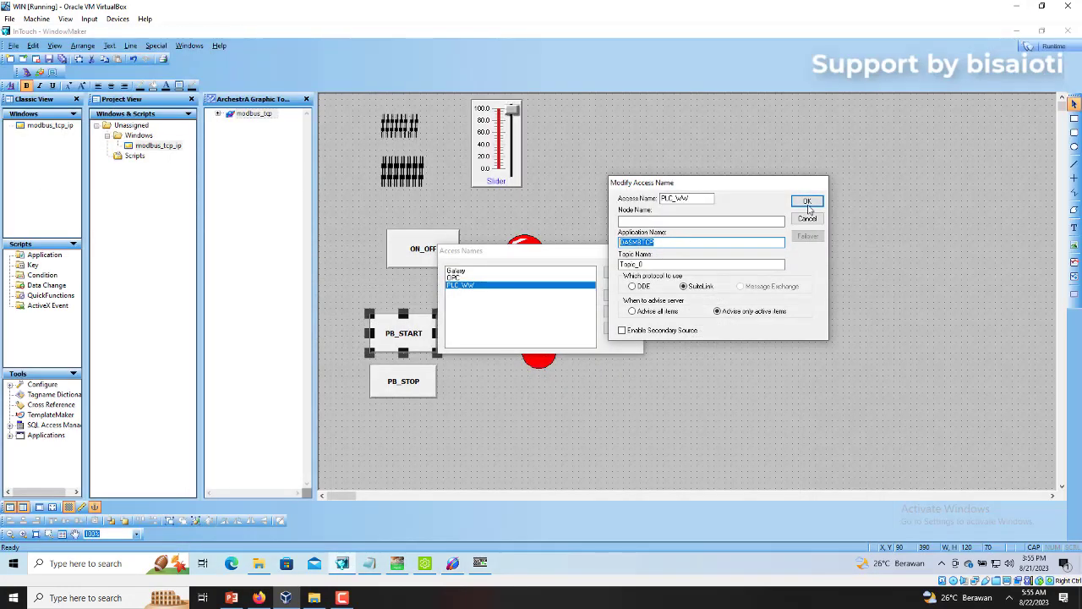
click(806, 203)
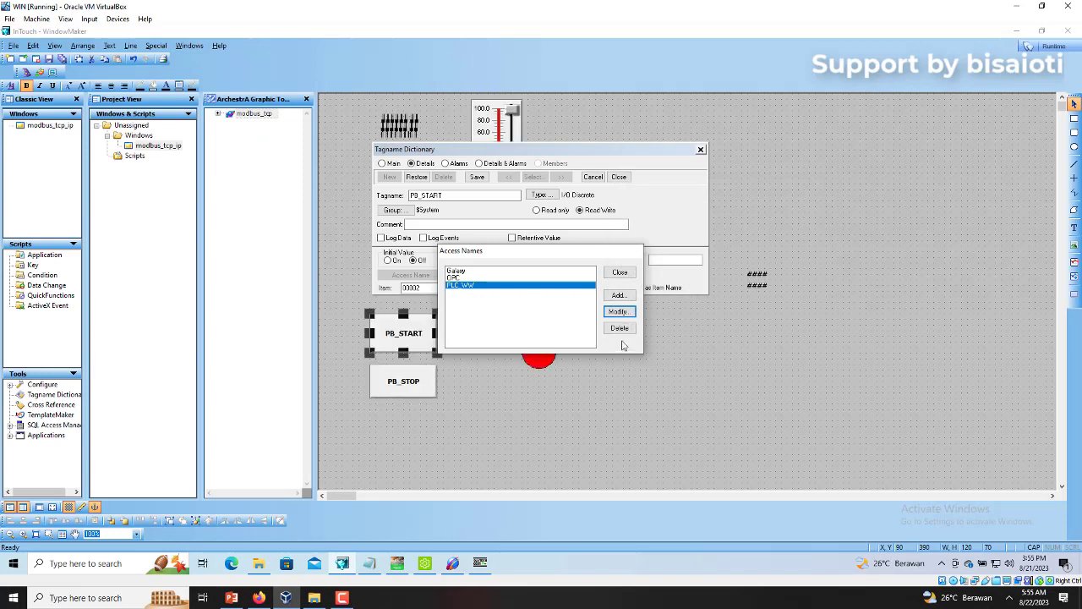
- Assign the PLC_WW access name to the PB_START tag and recheck the selection in the access names list
click(619, 272)
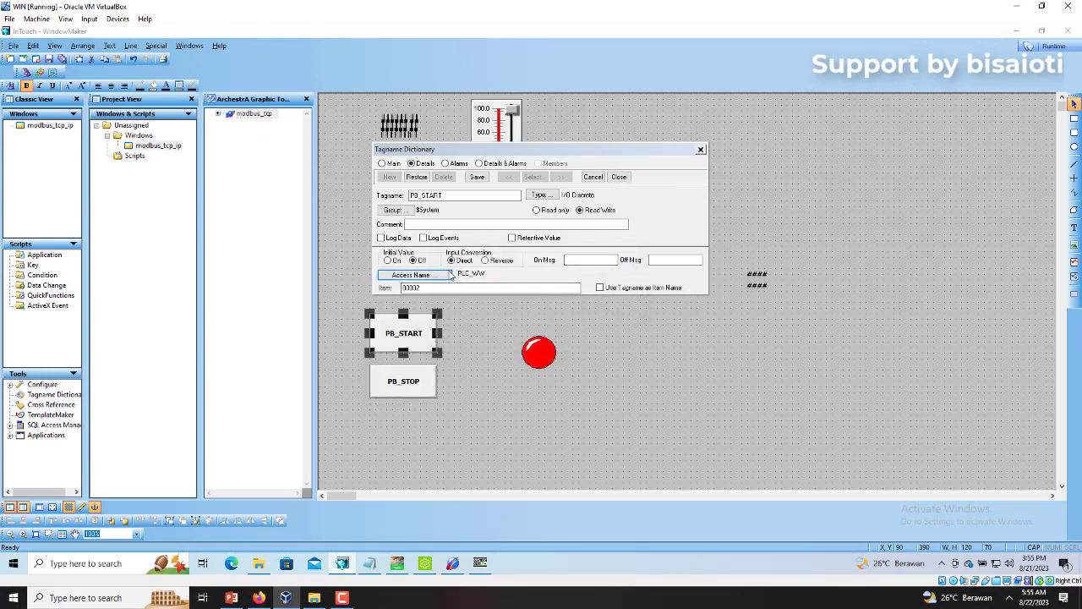
click(419, 275)
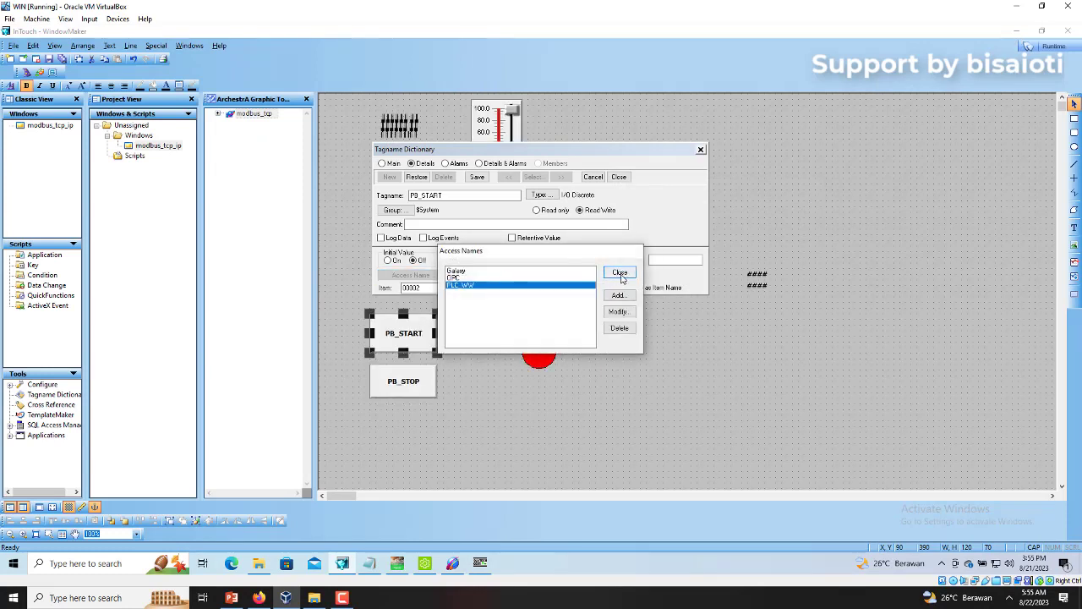
click(619, 273)
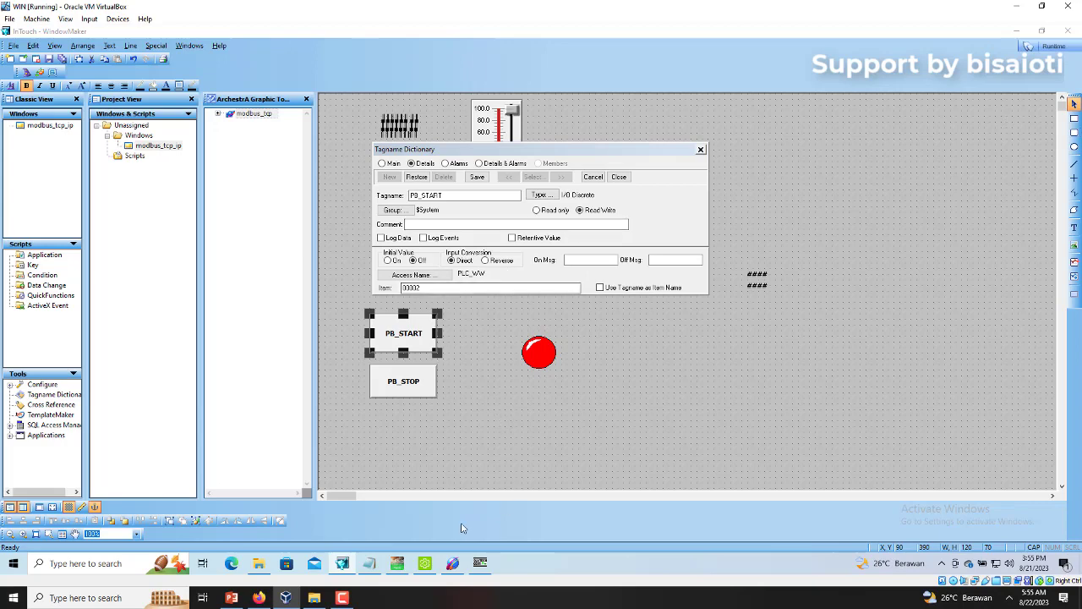
- Check PB_START's address in EcoStruxure Machine Expert - Basic, then save the tag in WindowMaker with item 00002 and apply the button's link
click(426, 567)
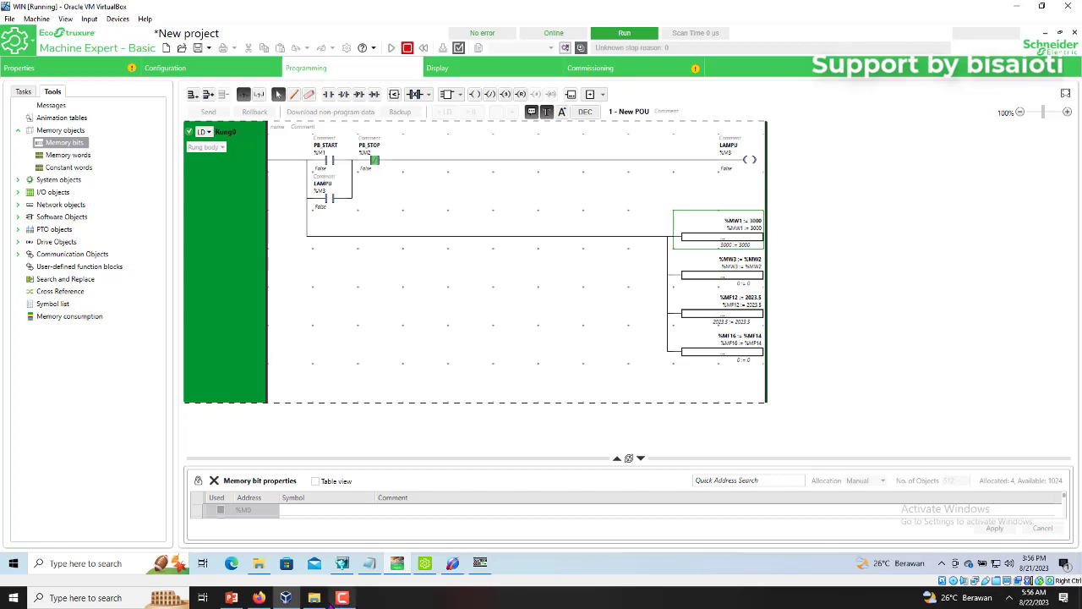
click(347, 566)
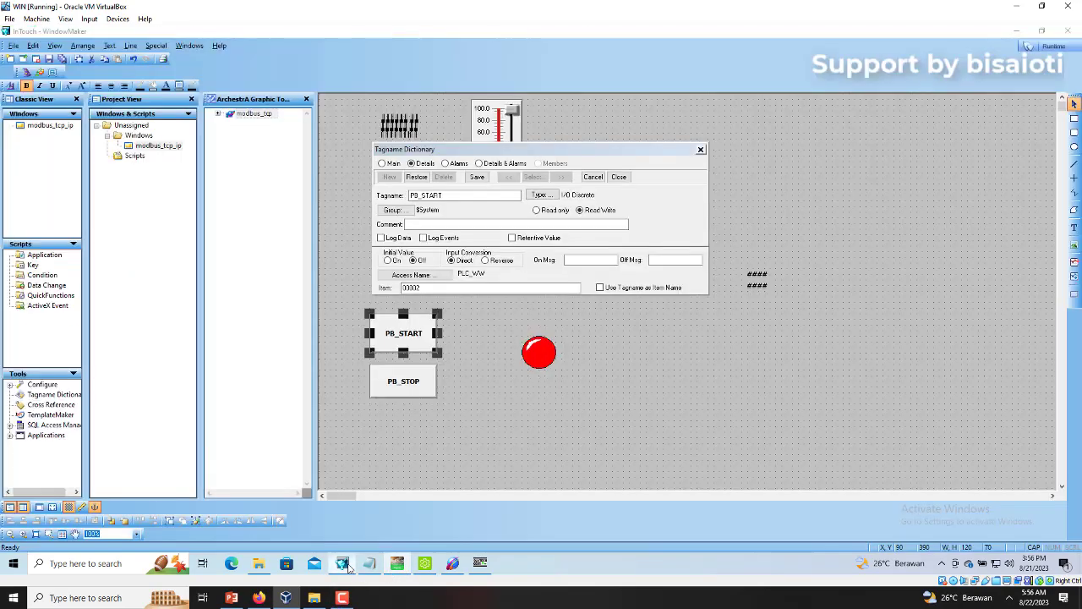
click(407, 288)
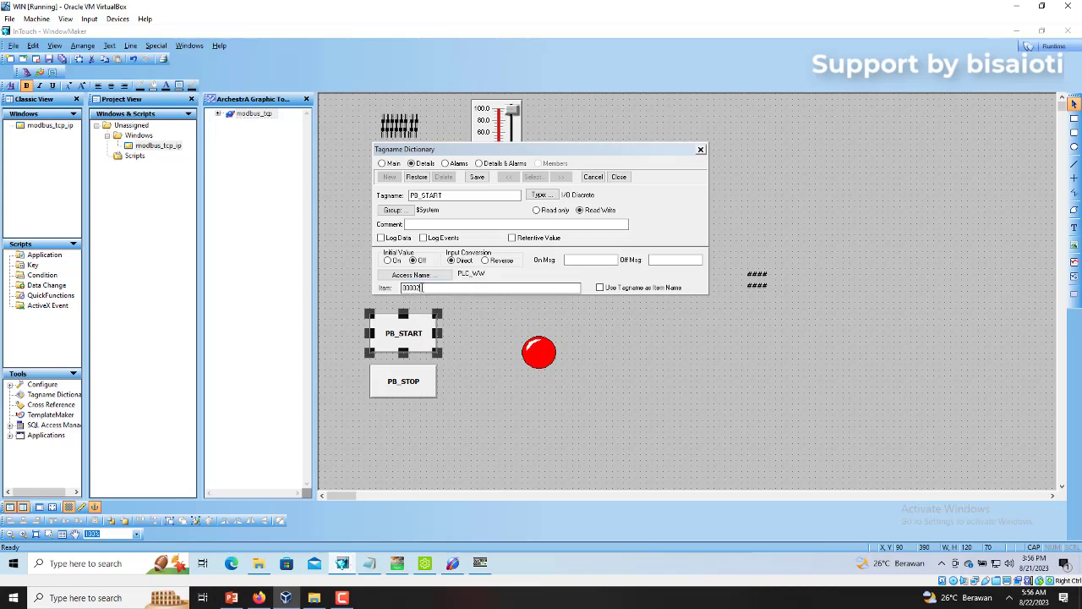
click(422, 288)
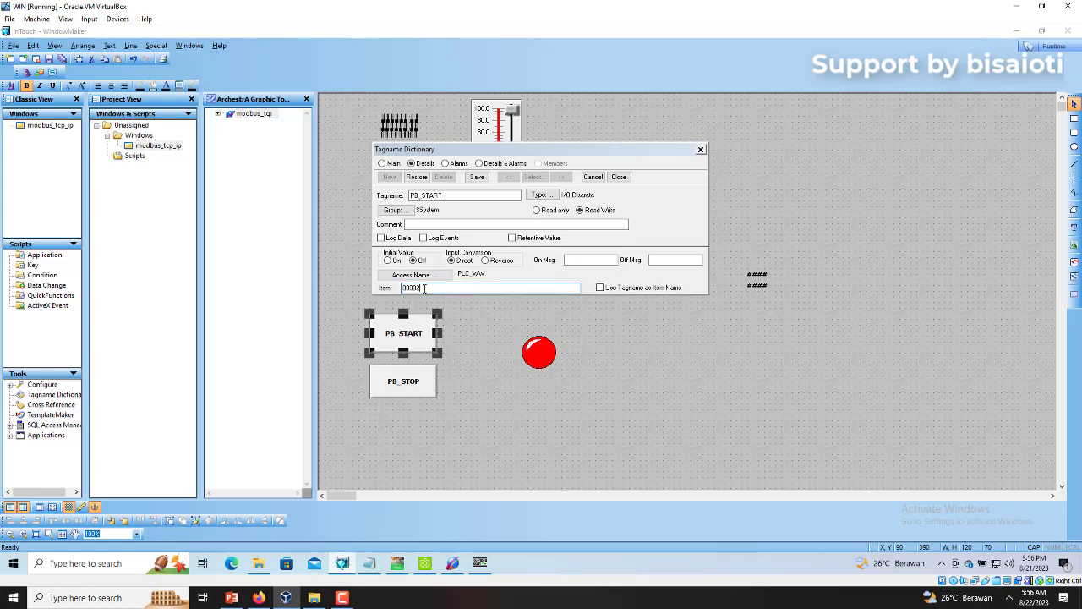
click(484, 179)
click(620, 179)
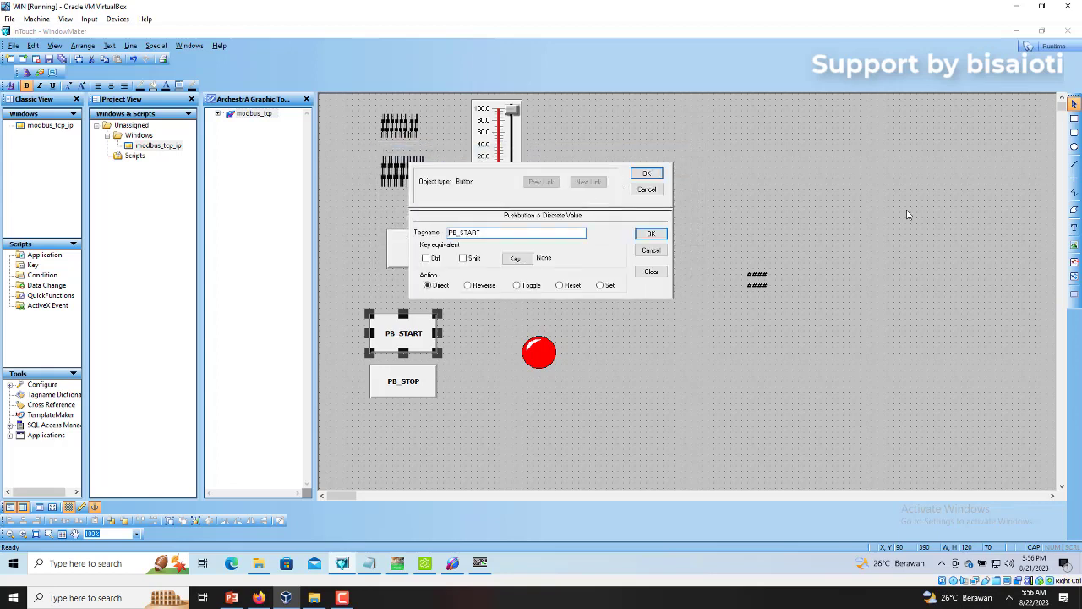
click(649, 174)
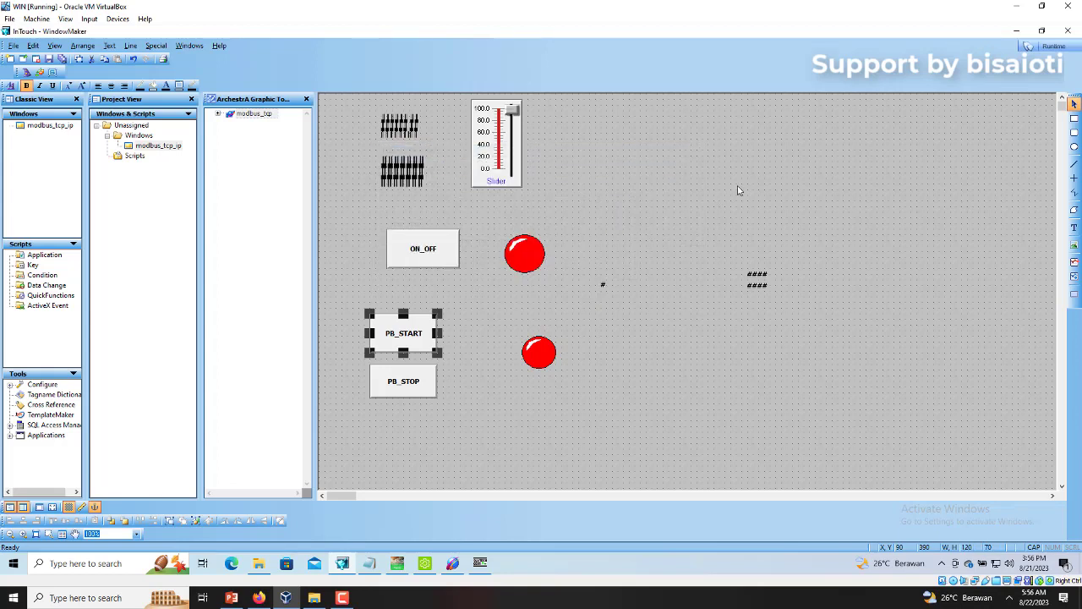
click(604, 402)
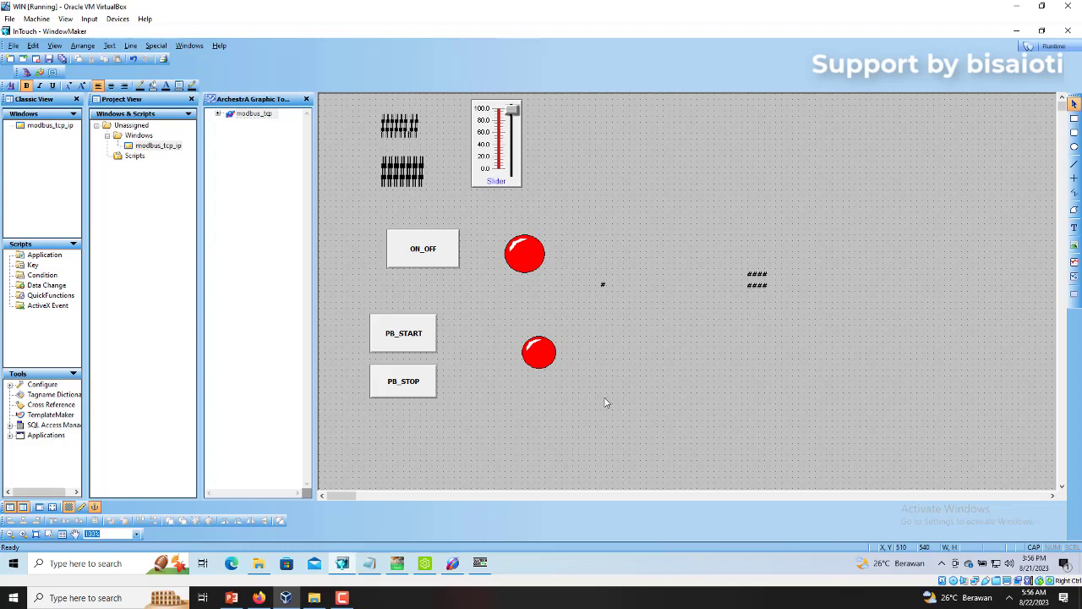
- Link the PB_STOP button's discrete value pushbutton to the tag PB_STOP and start defining that new tag
double_click(404, 382)
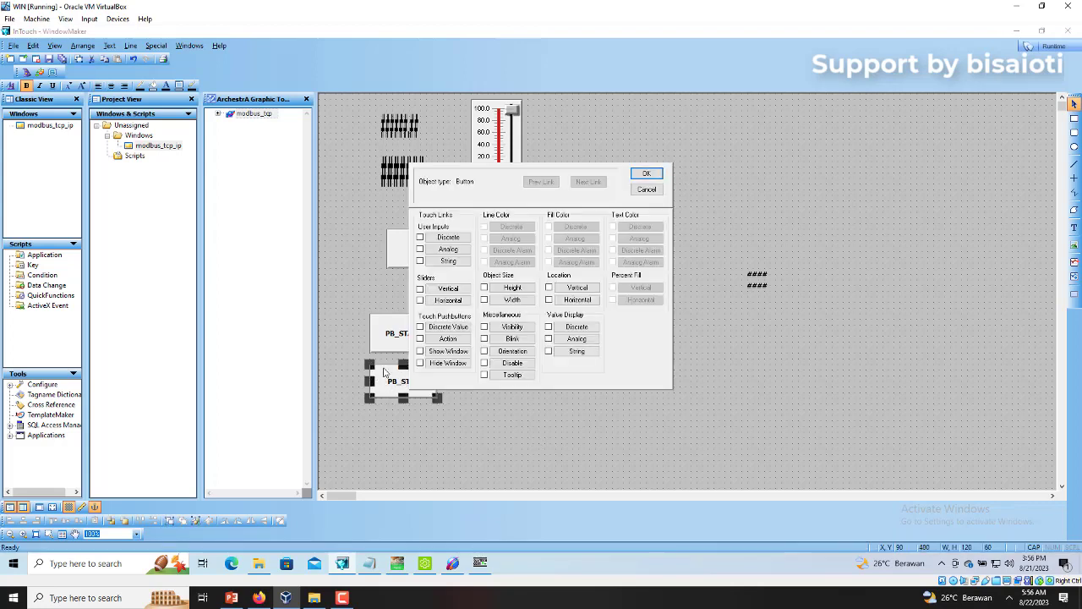
click(447, 327)
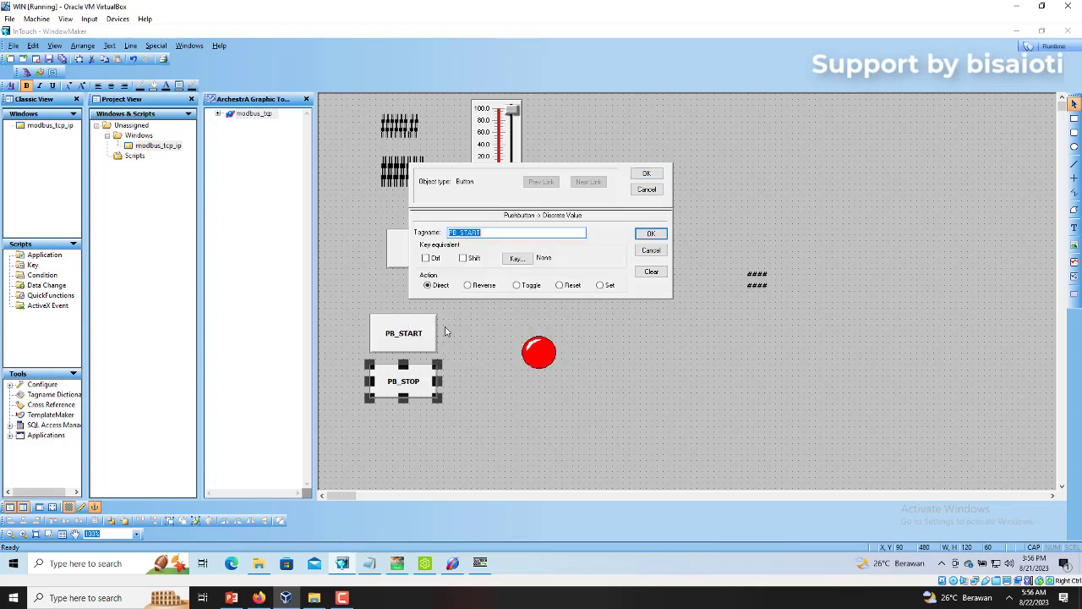
click(464, 233)
drag(459, 232, 544, 239)
click(513, 233)
click(650, 233)
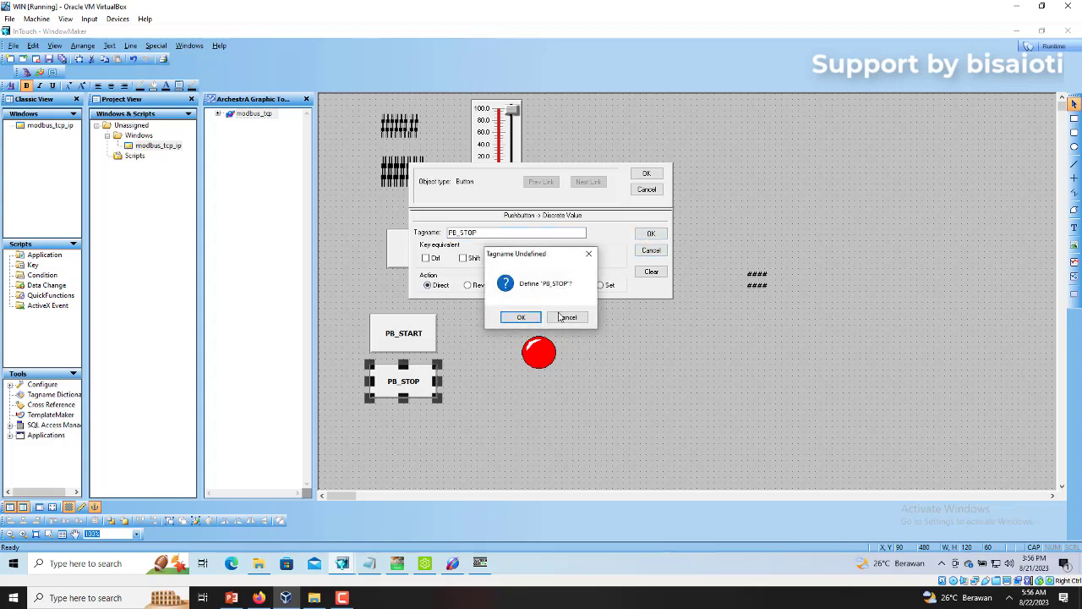
click(521, 317)
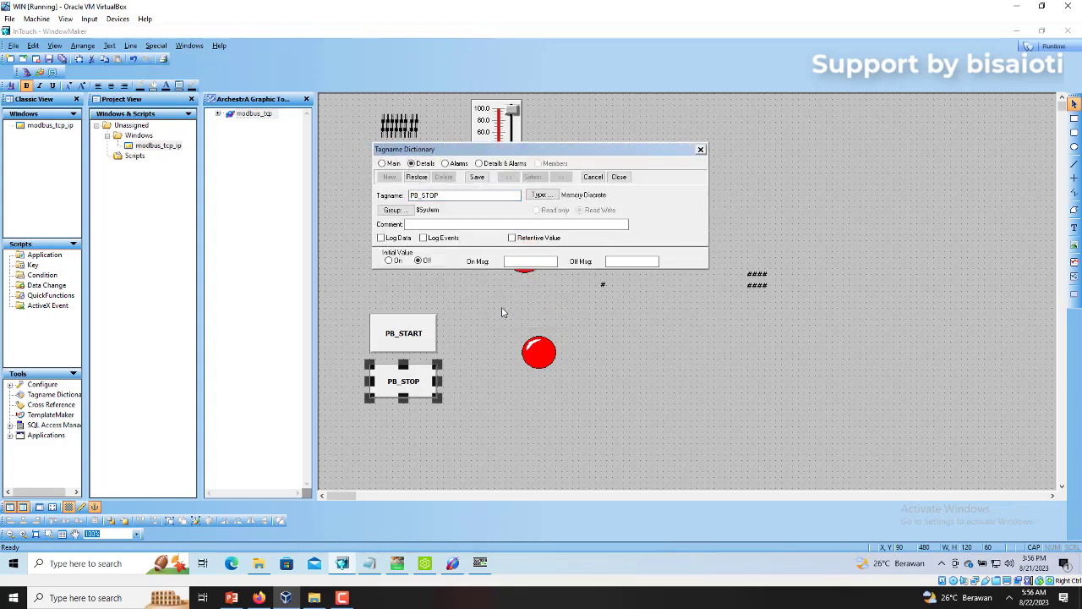
- Set the PB_STOP tag's type to I/O Discrete and its item to 00003, checking its address in the EcoStruxure Machine Expert - Basic ladder
click(548, 196)
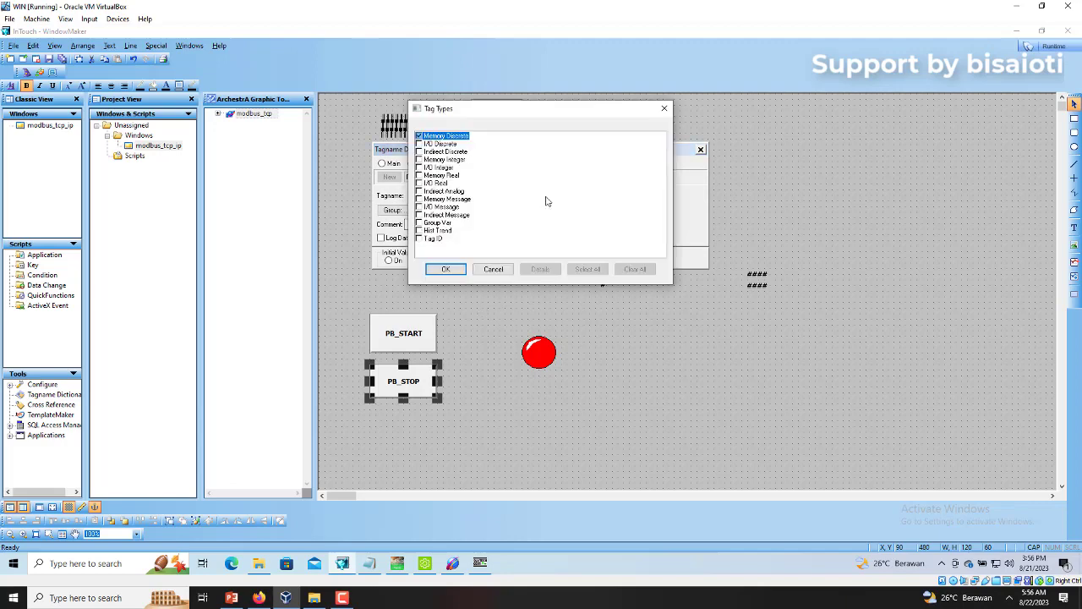
click(420, 145)
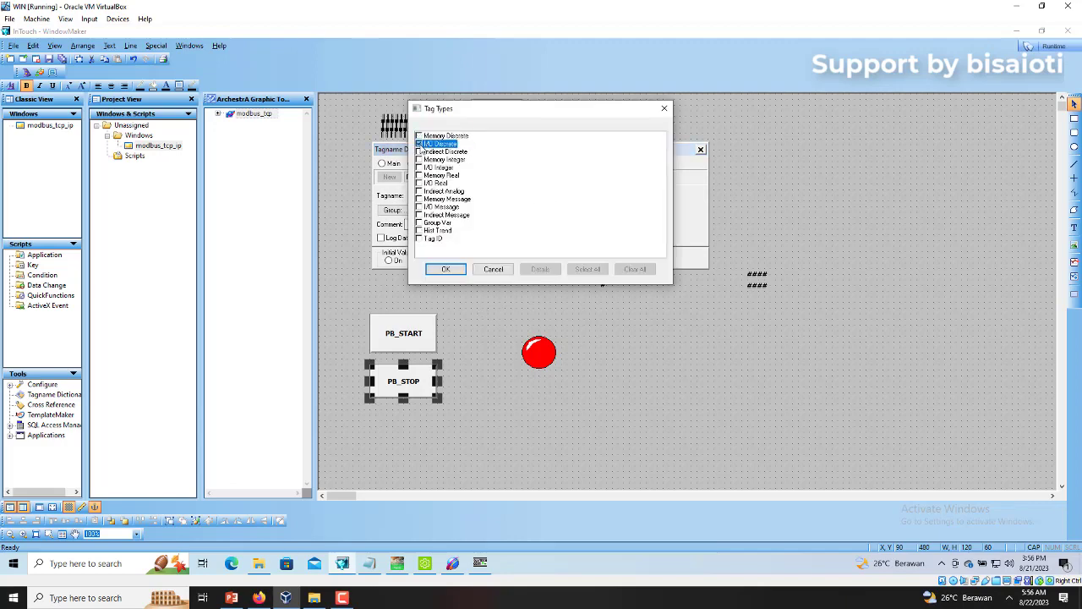
click(443, 269)
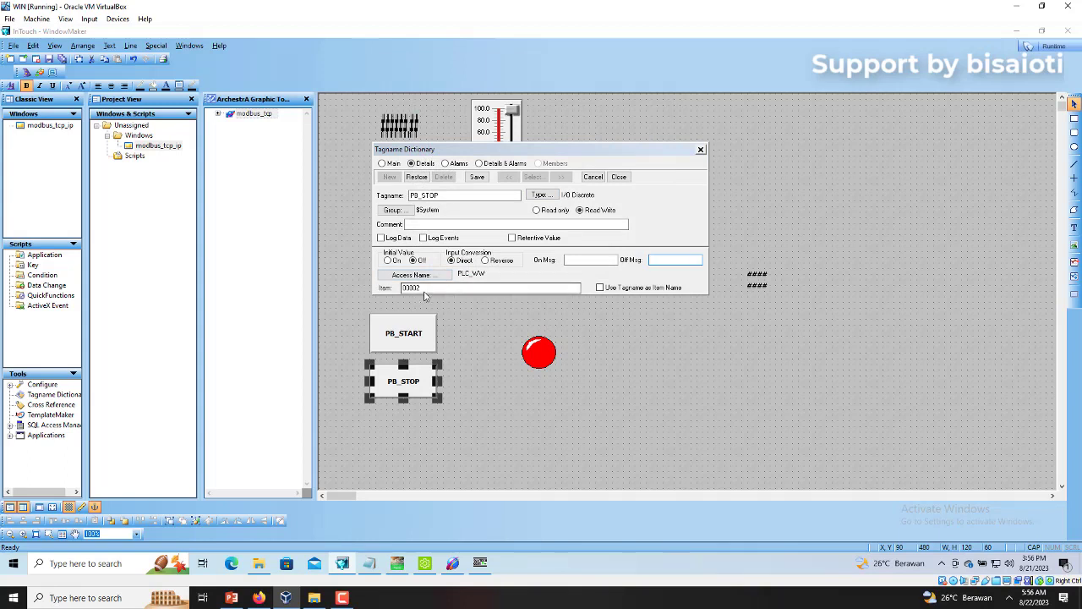
click(426, 288)
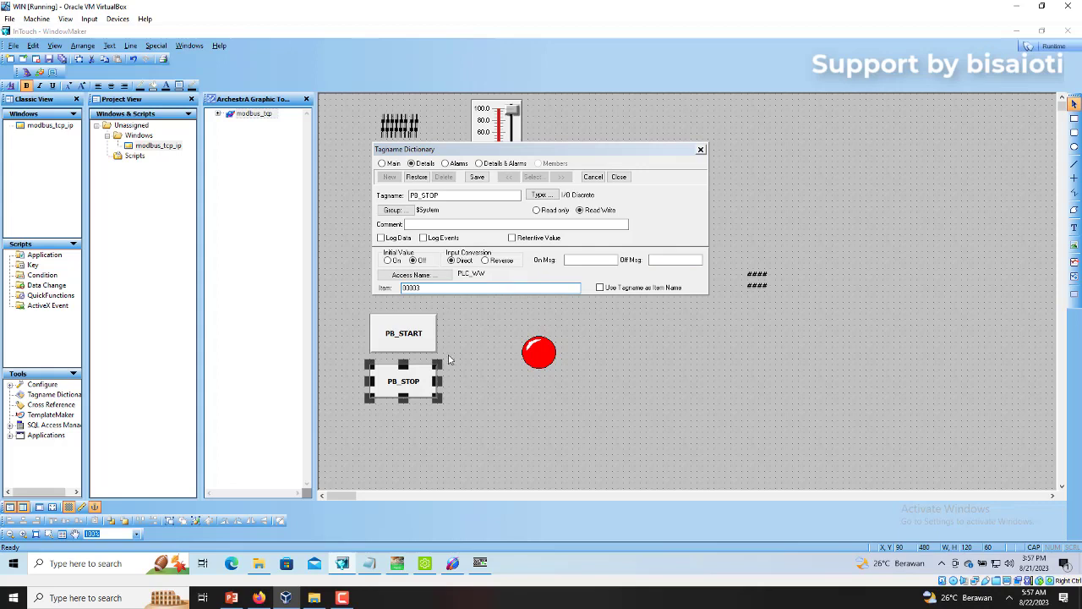
click(397, 564)
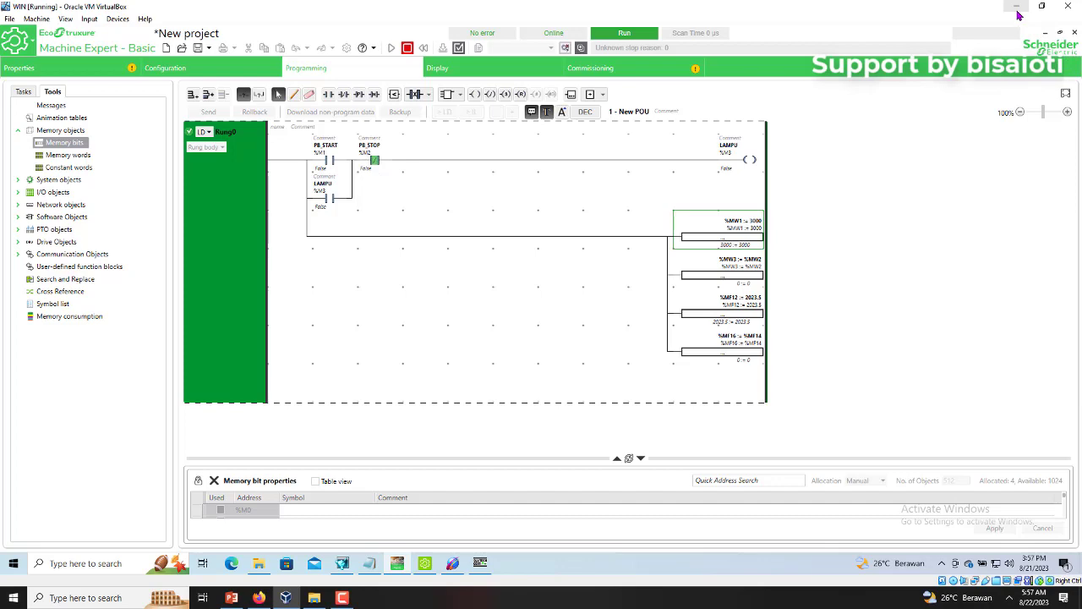
click(343, 569)
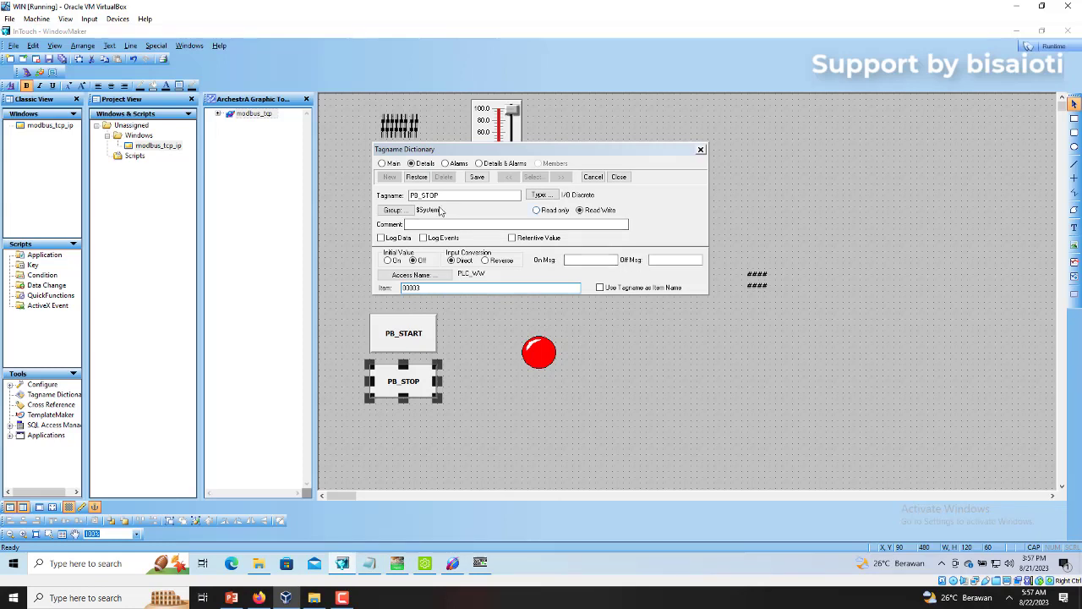
- Save the PB_STOP tag definition and apply the discrete value link to the PB_STOP button
click(478, 178)
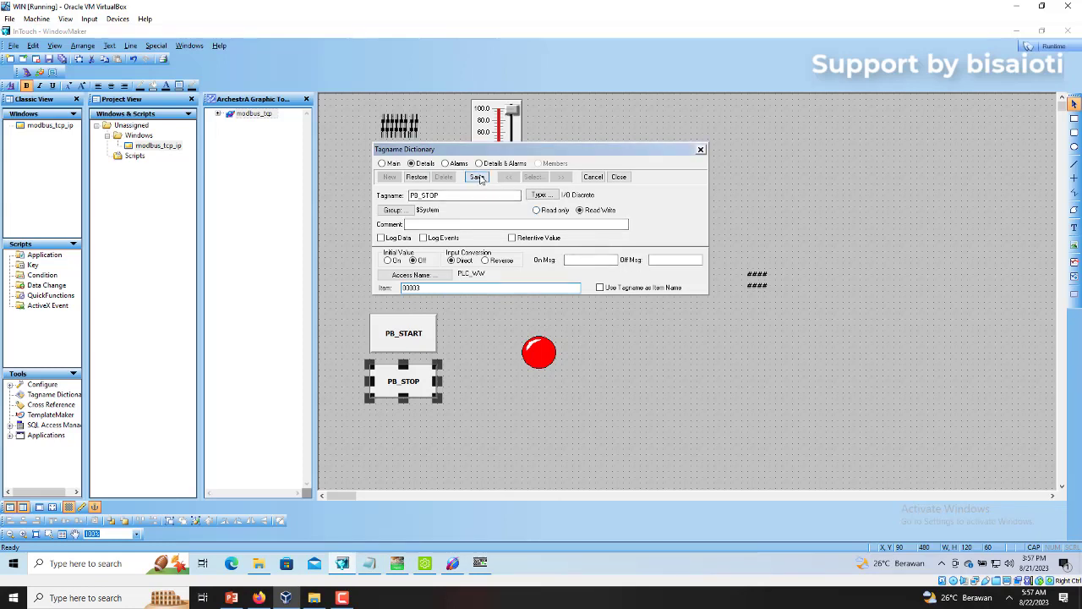
click(620, 178)
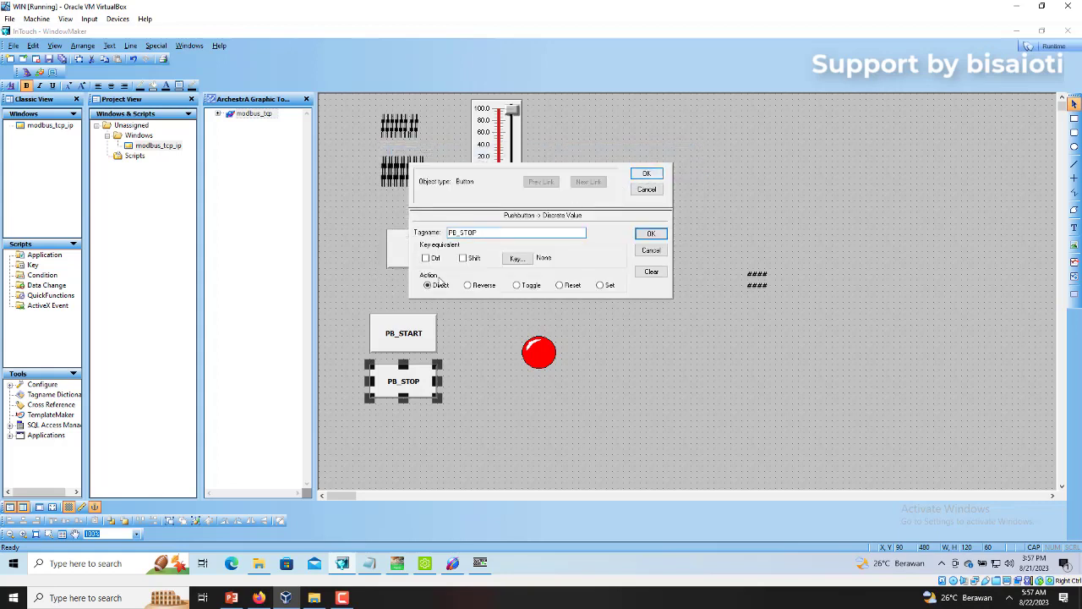
click(639, 178)
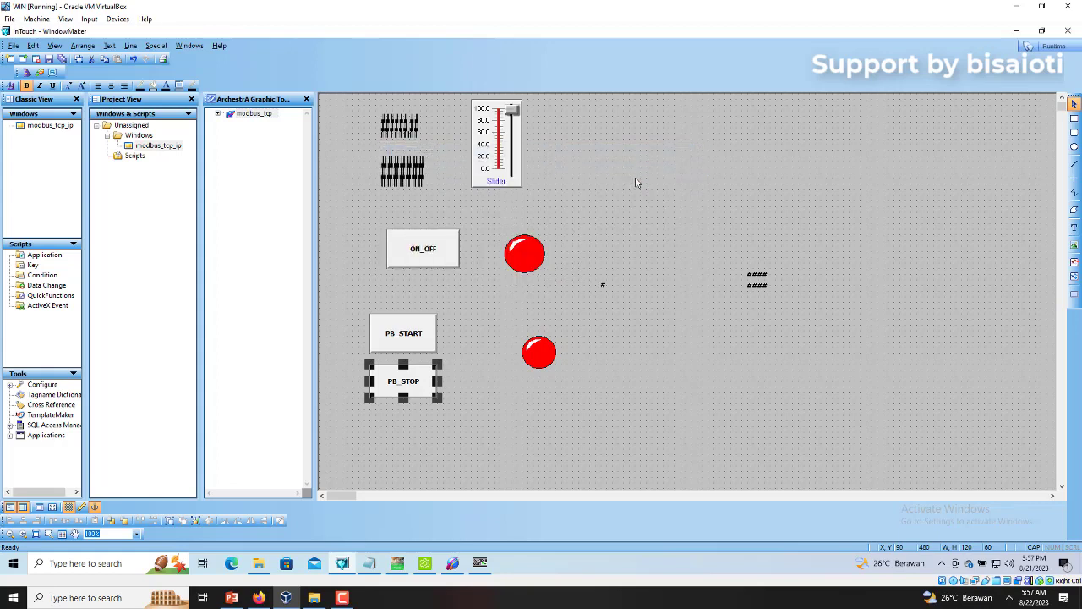
click(613, 397)
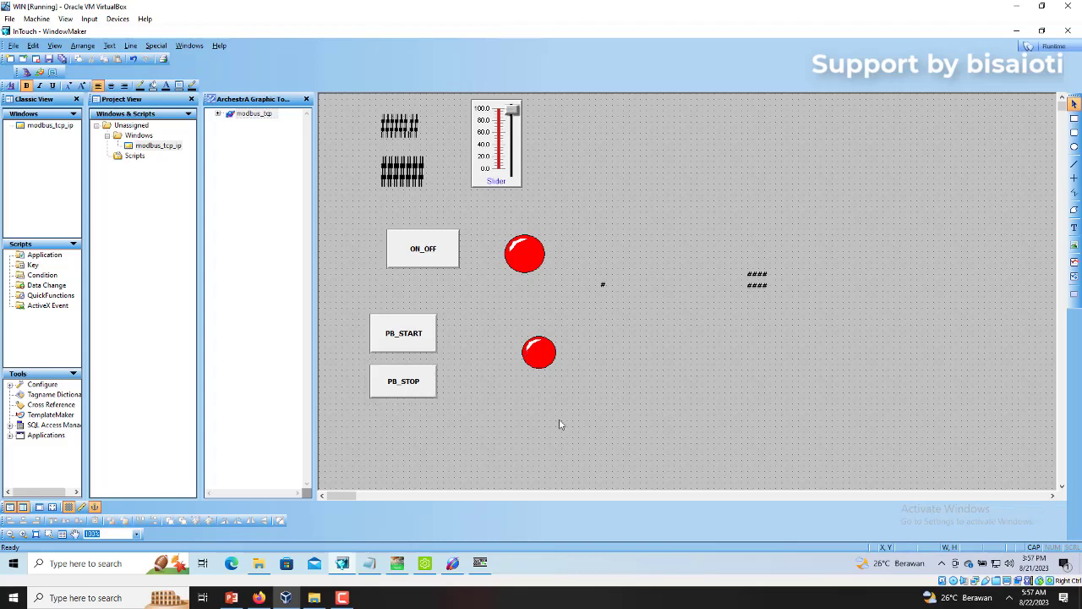
- Set the expression of the lamp beside PB_START to LAMPU and define that new tag as I/O Discrete
double_click(553, 348)
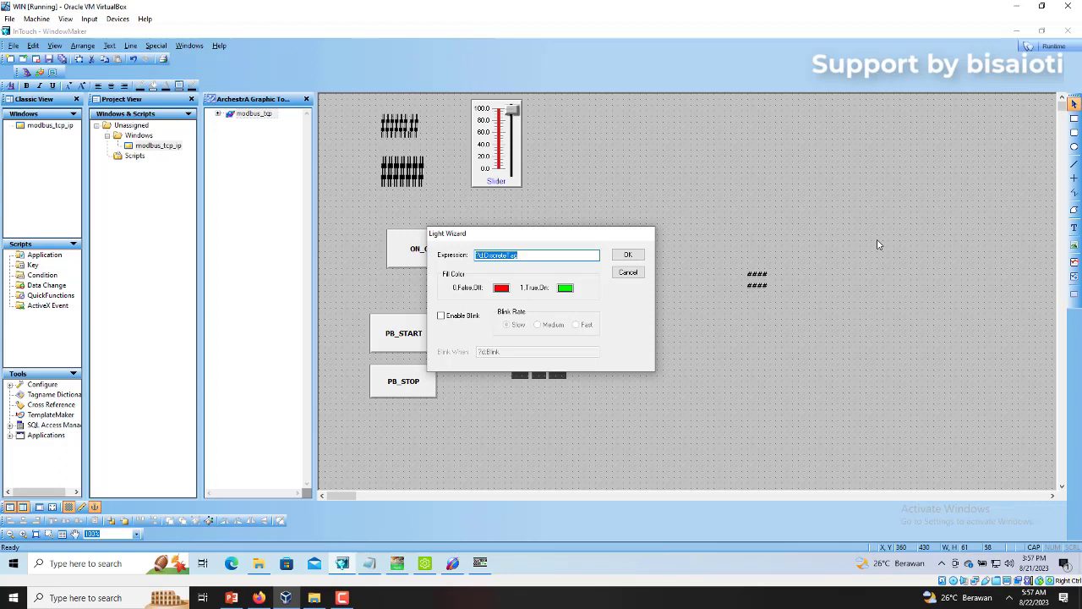
text(Lo)
click(626, 257)
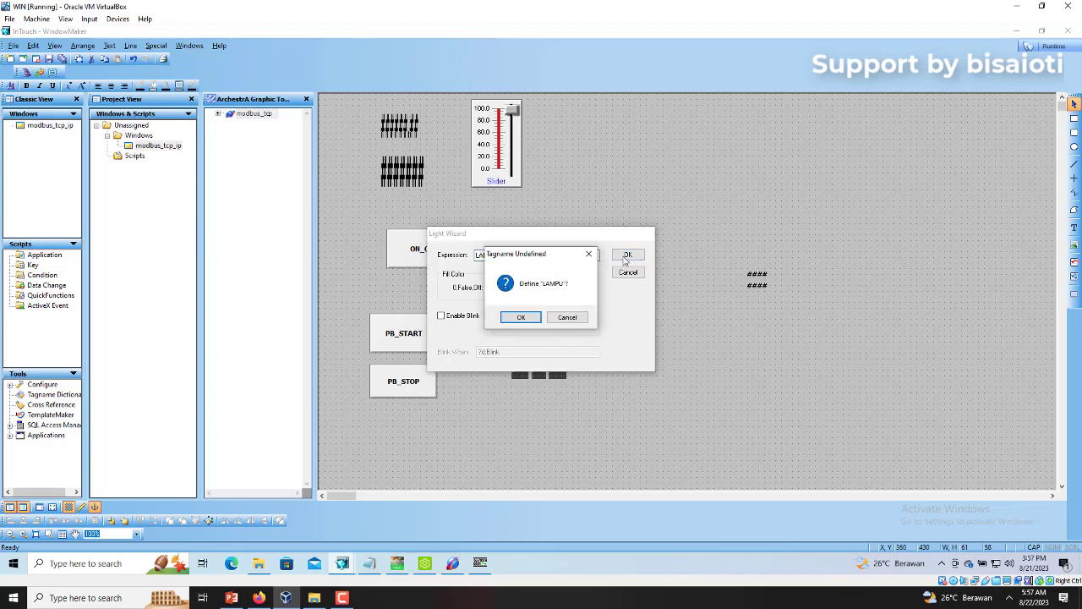
click(519, 317)
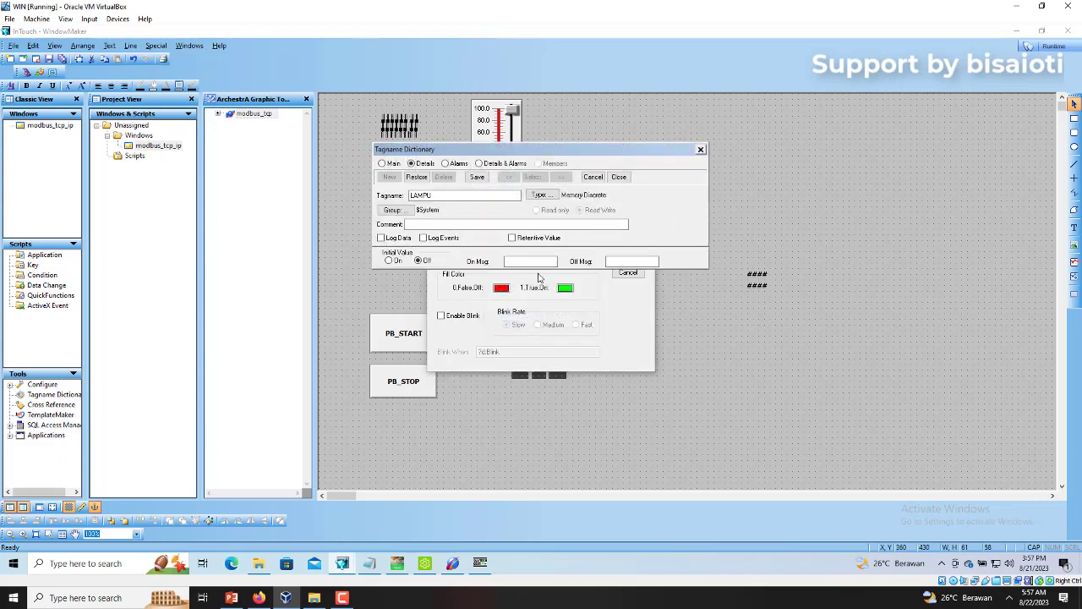
click(541, 195)
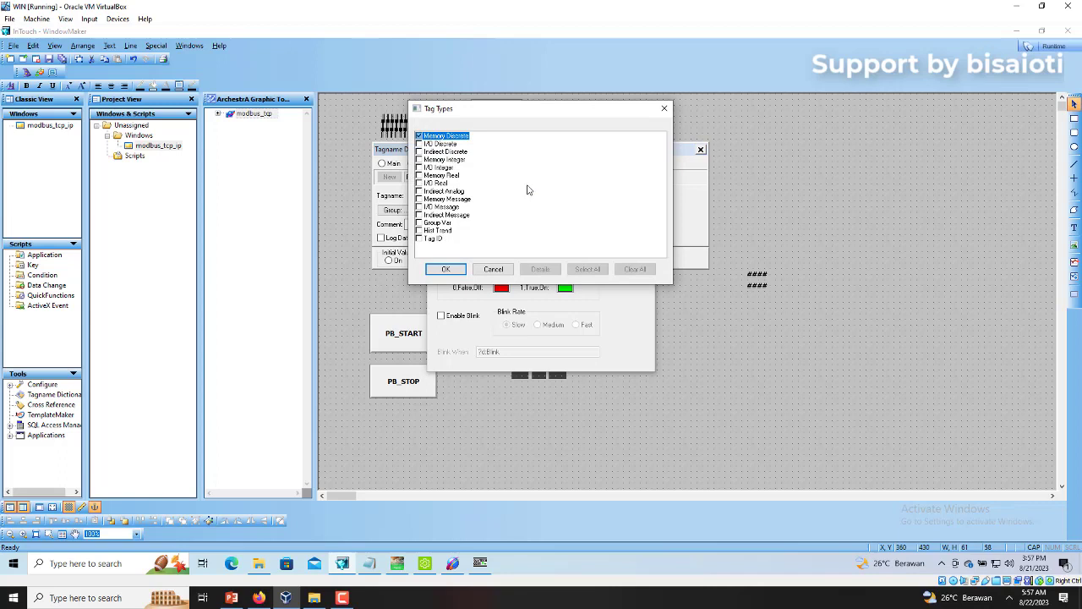
click(418, 144)
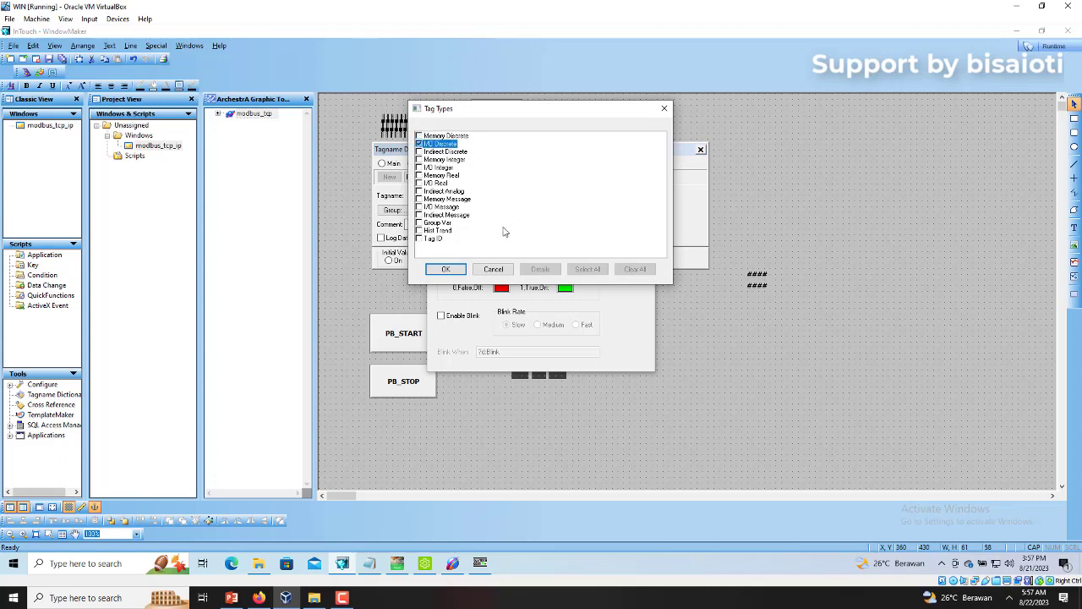
click(453, 271)
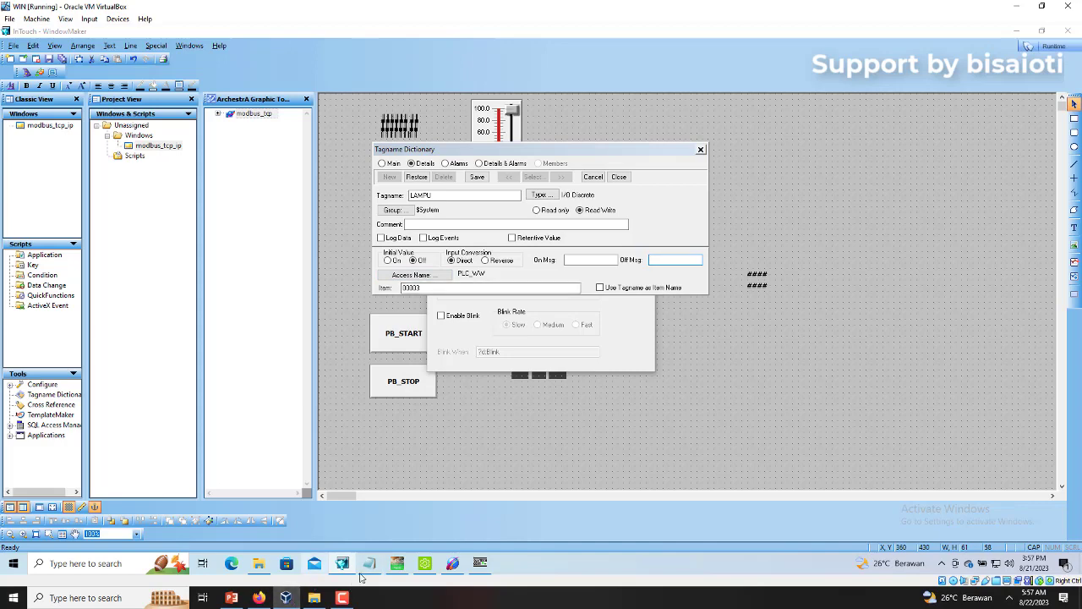
- Check LAMPU's address in the EcoStruxure Machine Expert - Basic ladder, then save the tag in WindowMaker with item 00004 and apply the lamp link
click(422, 545)
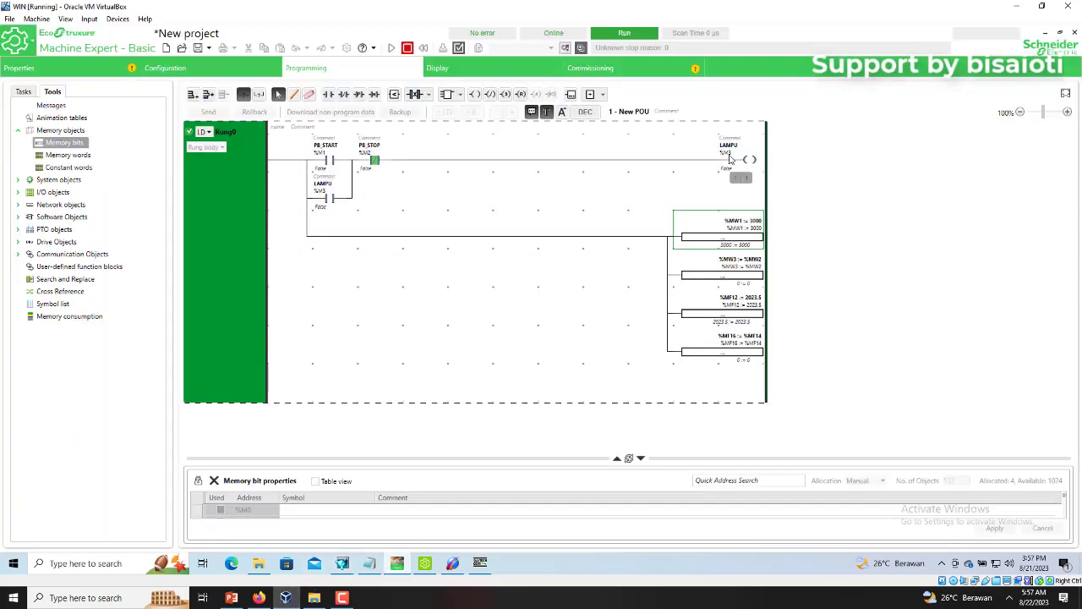
click(481, 564)
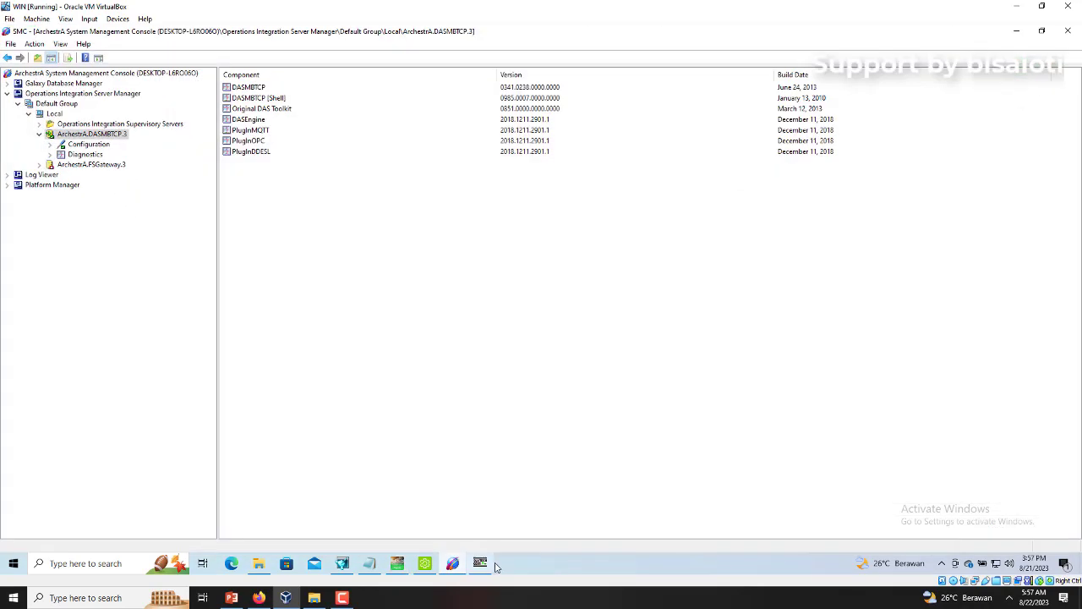
click(347, 567)
click(466, 287)
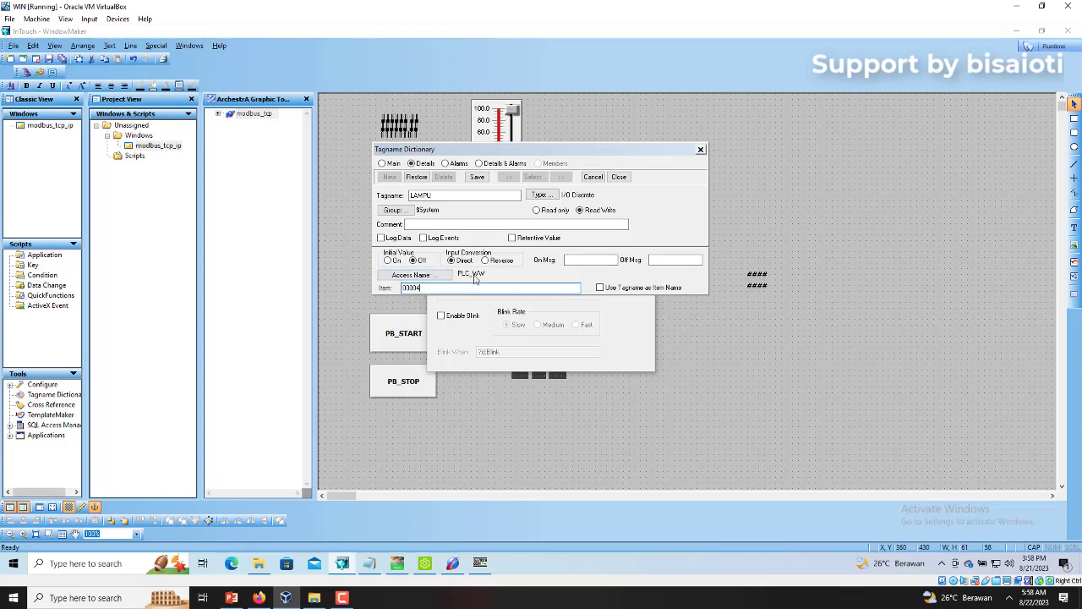
click(476, 177)
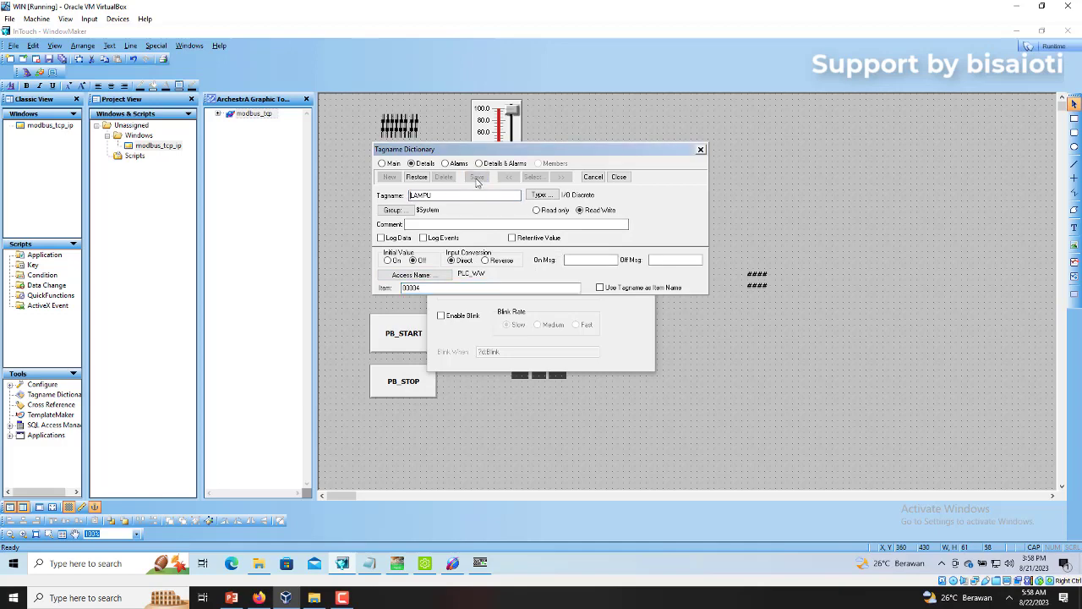
click(619, 177)
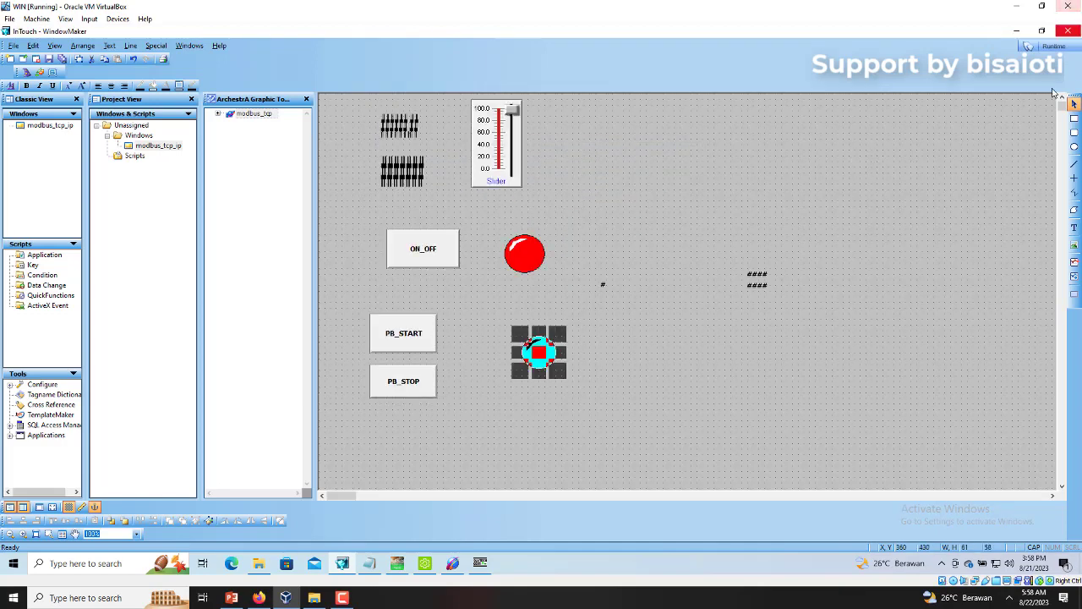
- Start the InTouch application in WindowViewer runtime, ignoring the missing licence and accepting demo mode
click(1055, 51)
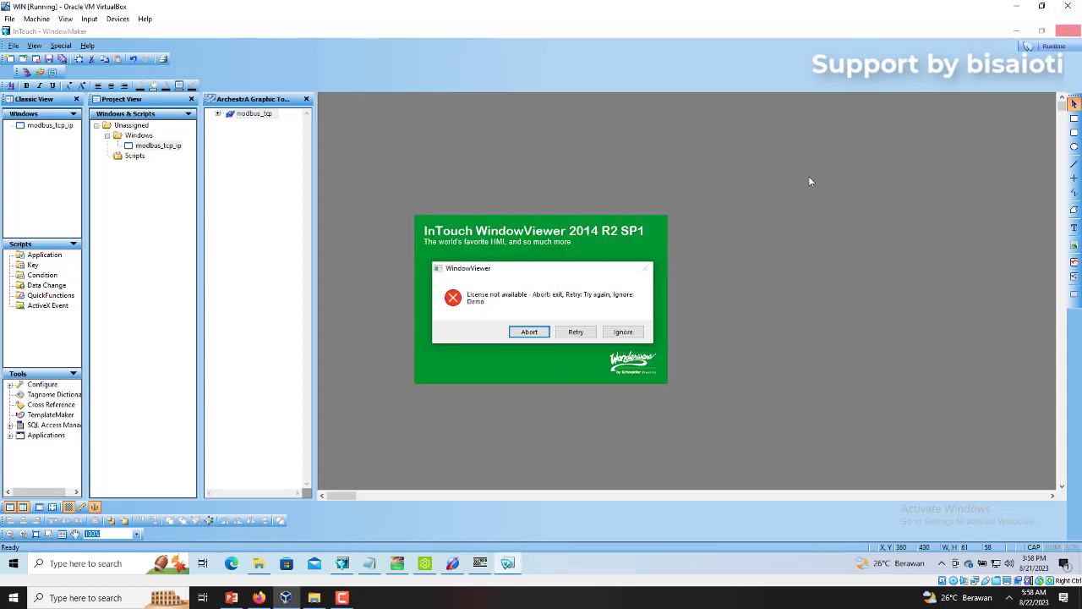
click(623, 332)
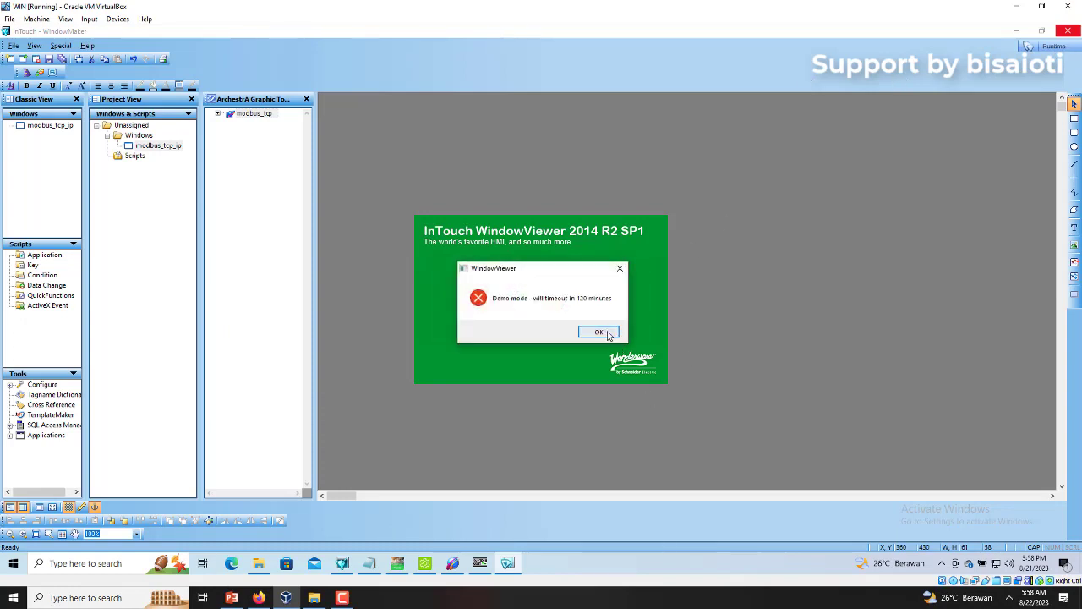
click(606, 331)
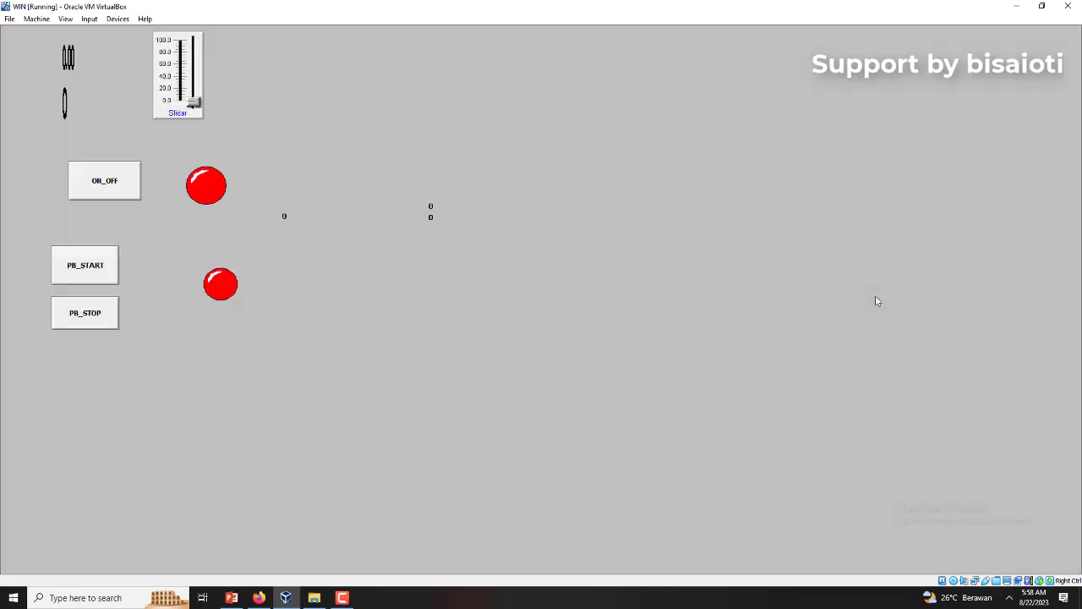
- Activate PB_START in WindowViewer, then check the LAMPU coil in the EcoStruxure Machine Expert - Basic ladder
click(73, 264)
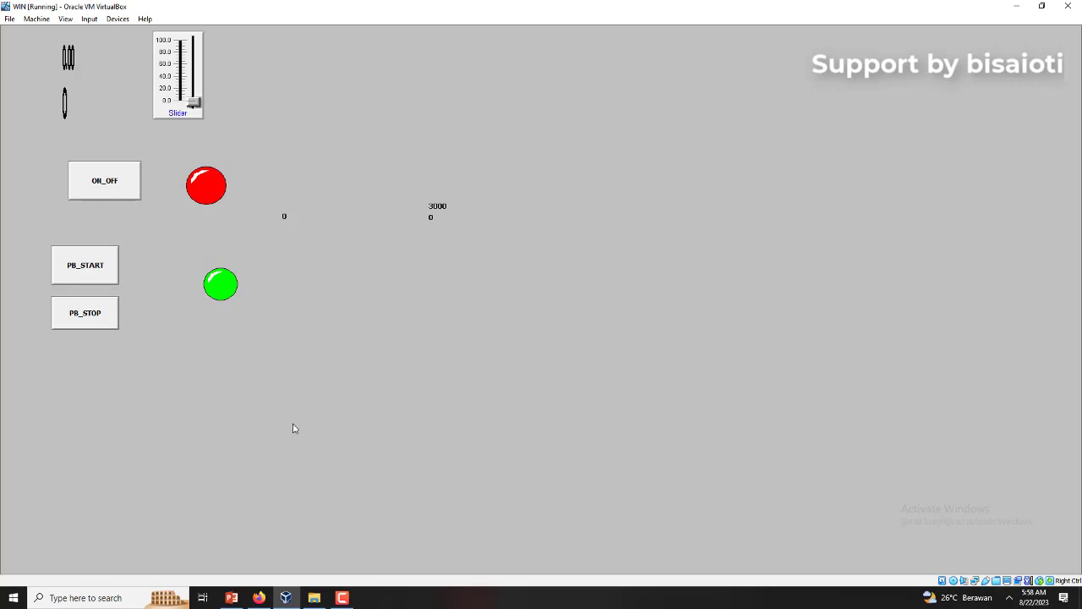
key(super)
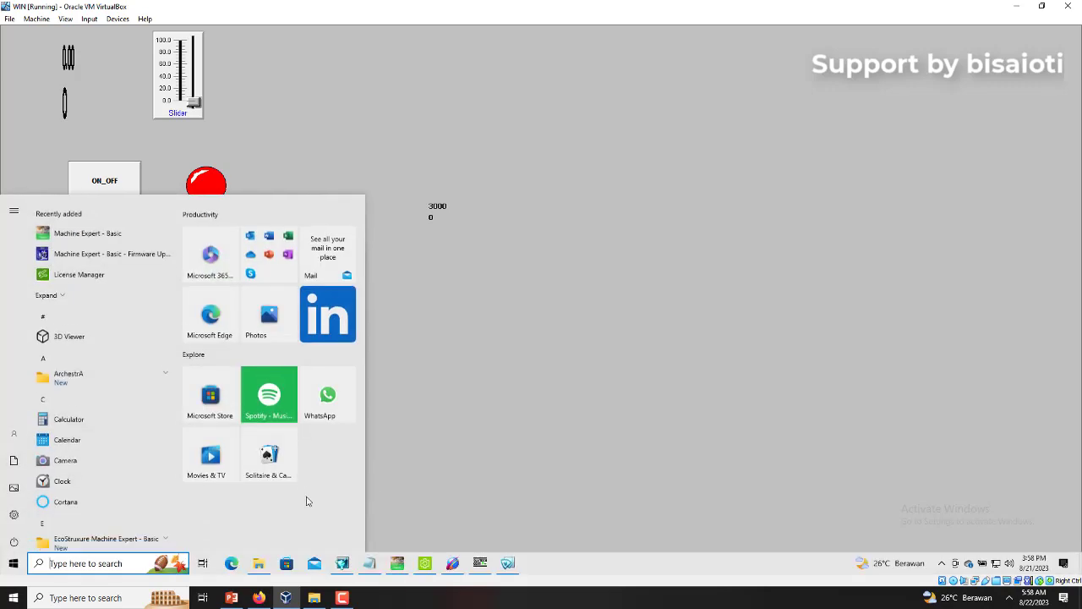
key(alt+Tab)
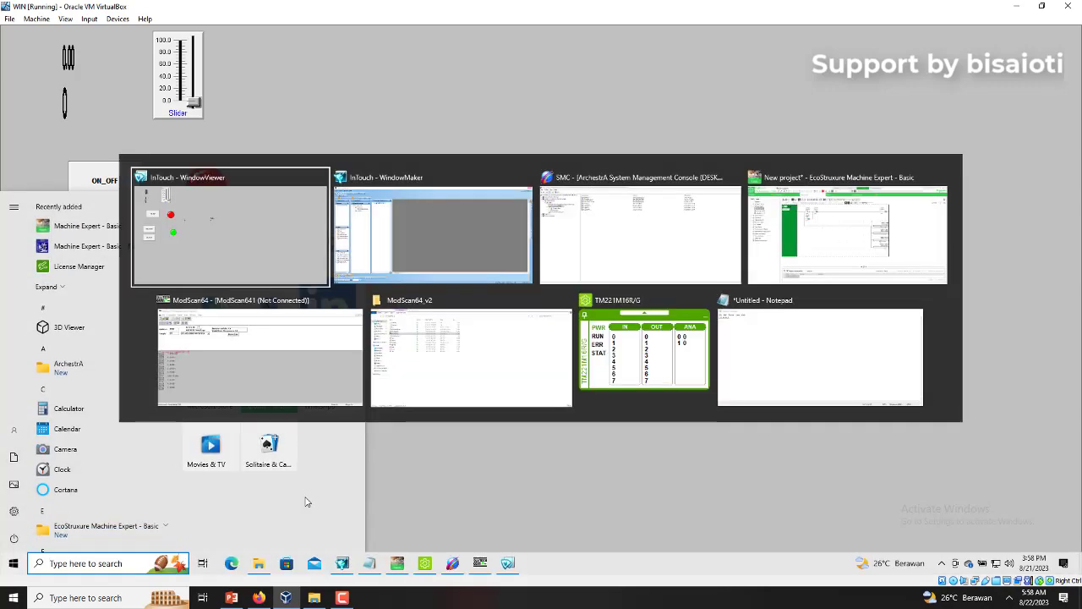
key(alt+Tab)
key(alt+Tab)
key(alt+Tab)
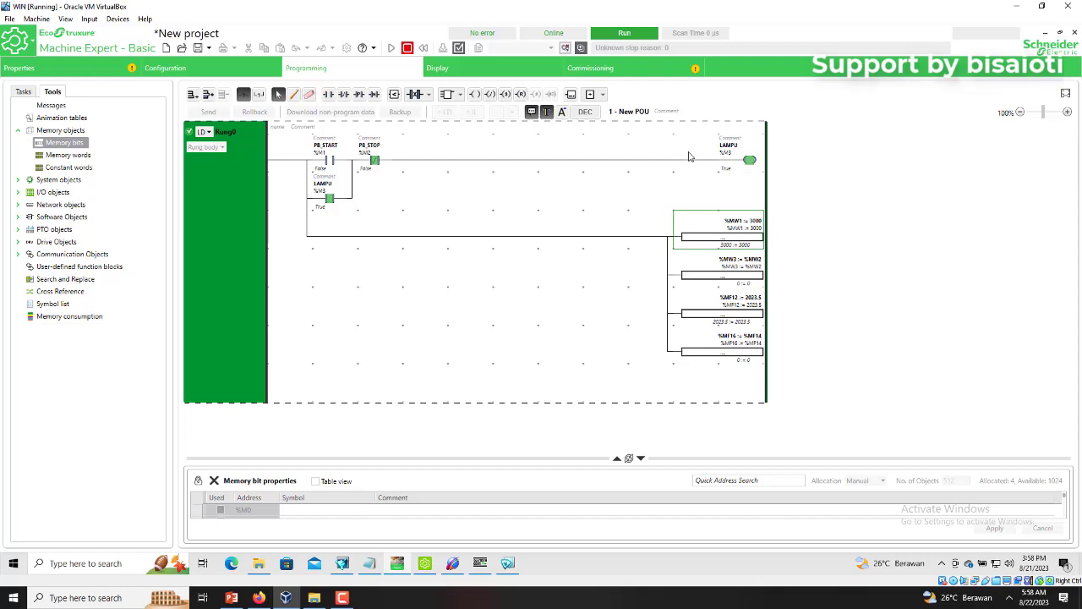
- Return to WindowViewer, activate PB_STOP, and check the LAMPU coil in the EcoStruxure Machine Expert - Basic ladder again
click(508, 565)
click(84, 326)
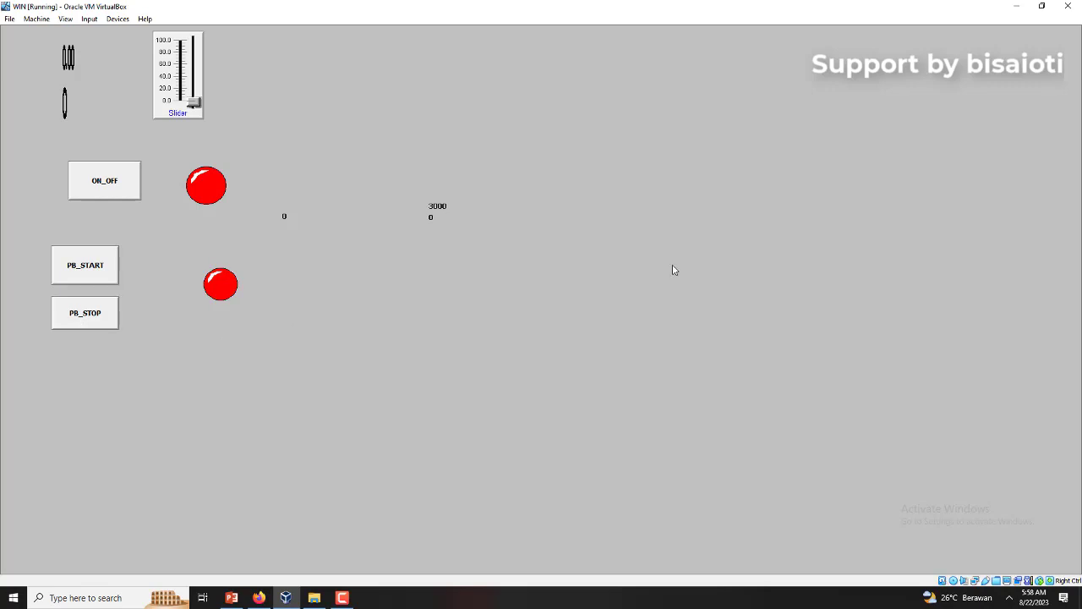
key(alt+Tab)
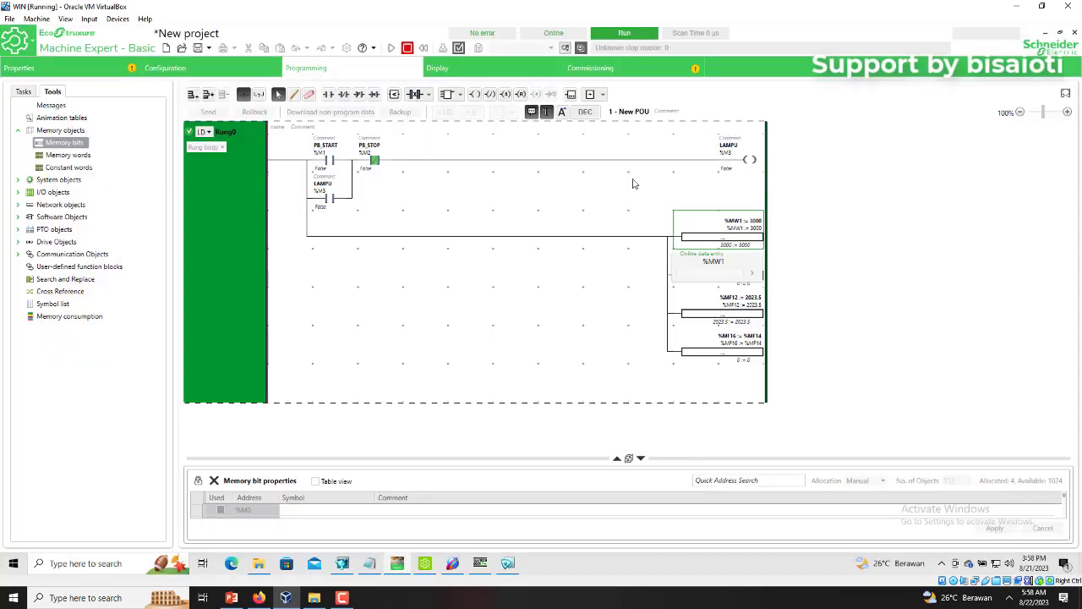
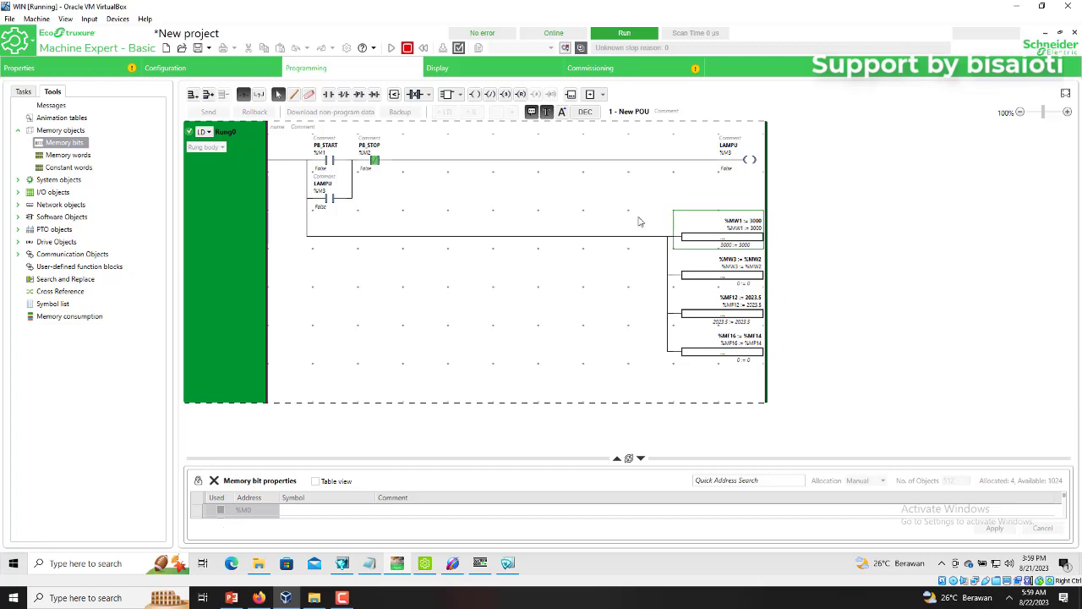
- Review the DASMBTCP server's PLC_WW port number and Modbus bridge network address in the ArchestrA System Management Console, then minimize it
click(450, 566)
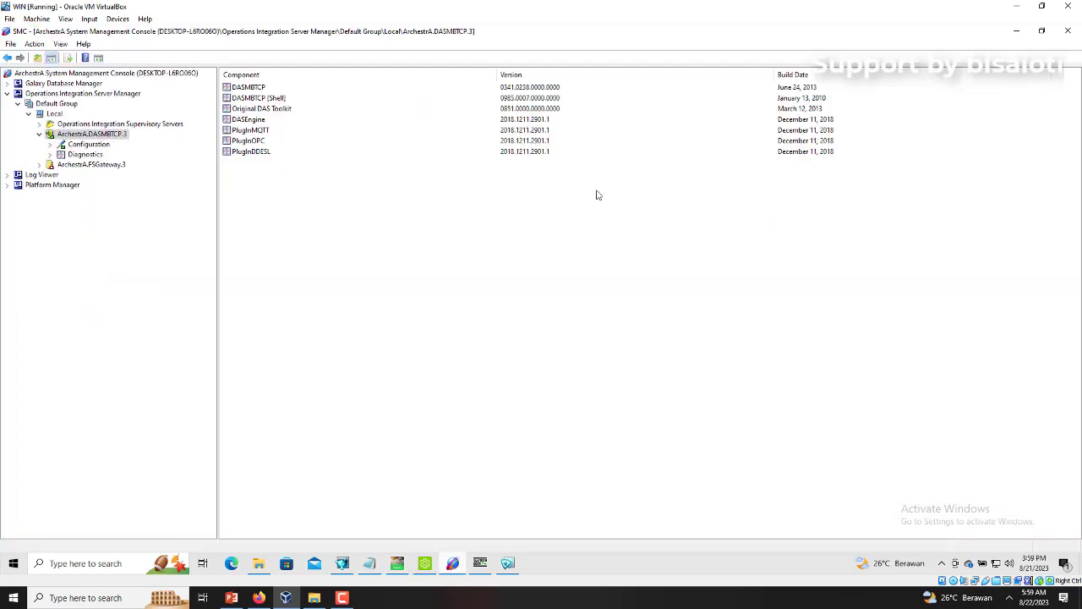
click(50, 145)
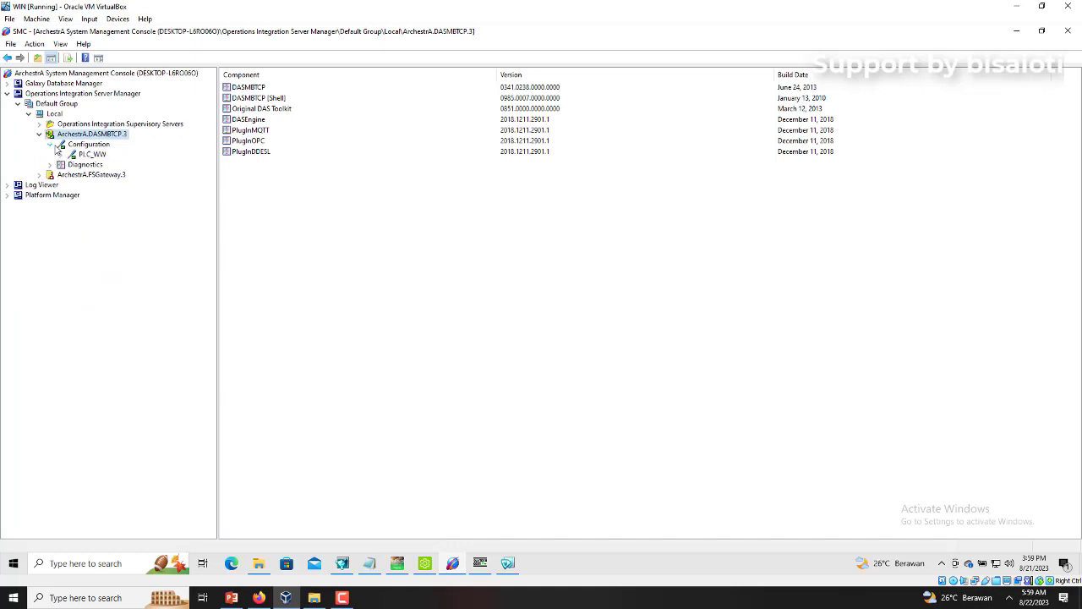
click(88, 156)
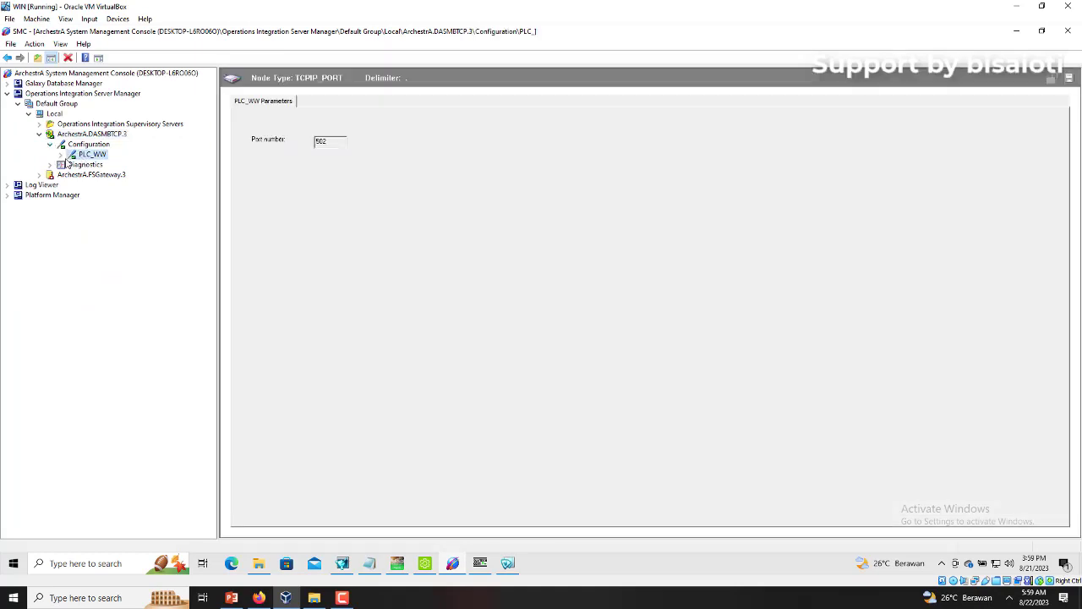
click(61, 155)
double_click(105, 166)
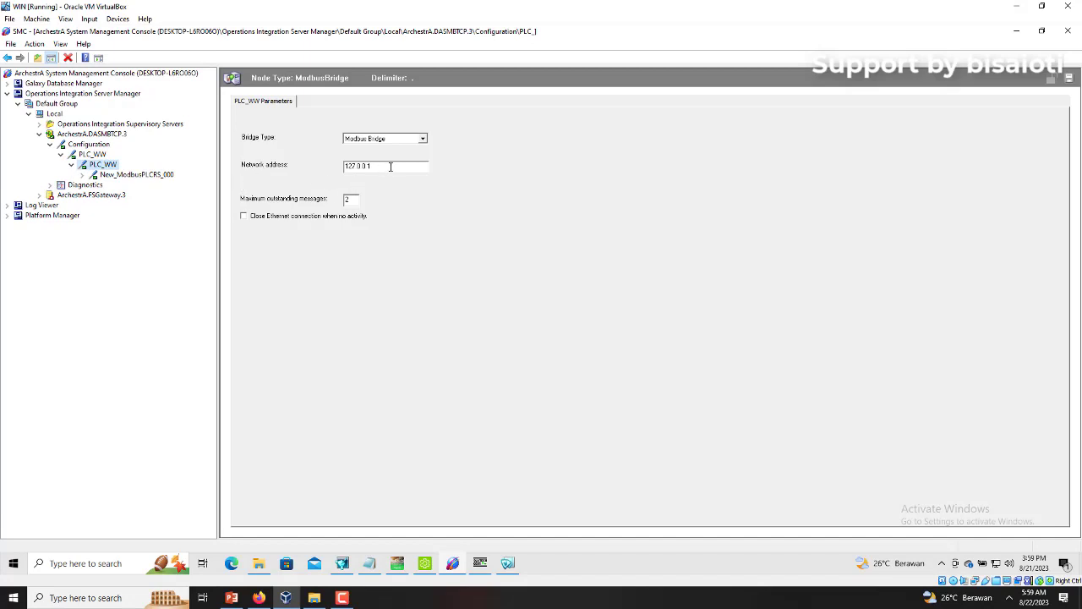
drag(323, 158, 274, 170)
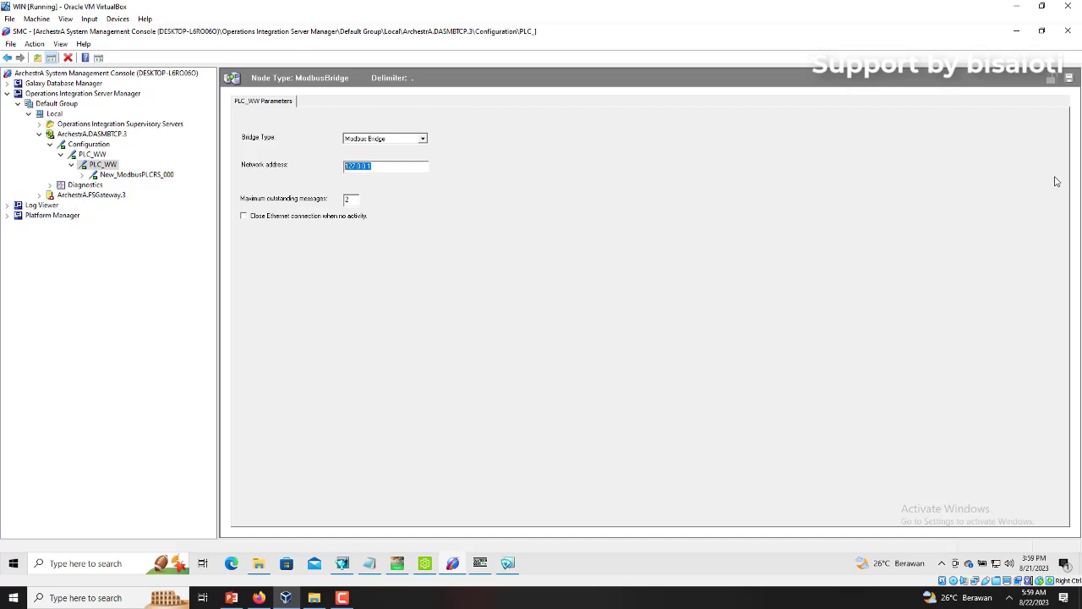
click(1016, 31)
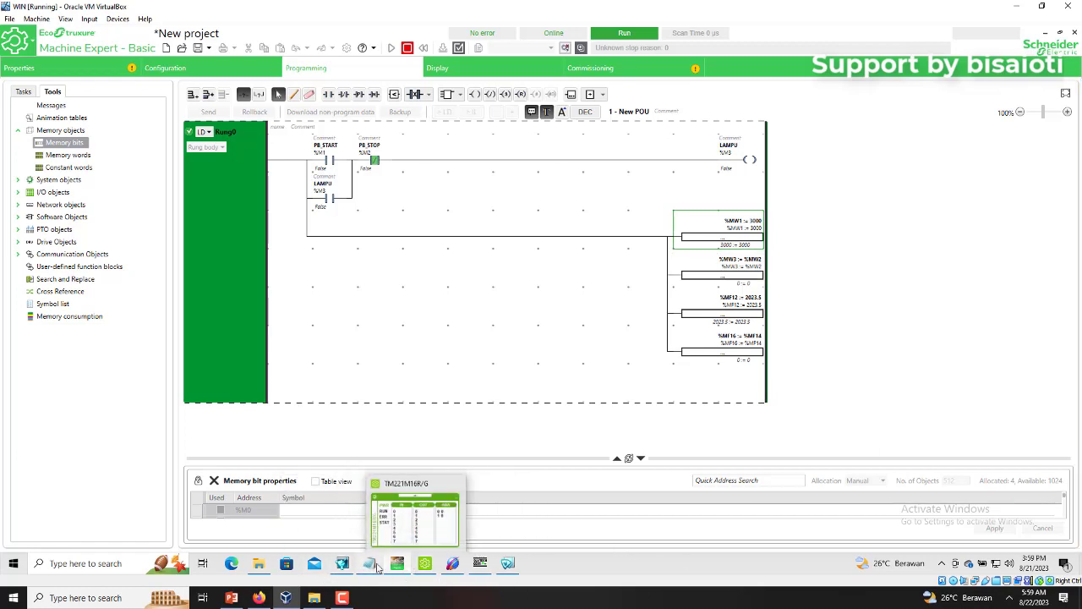
- Close the running WindowViewer and reopen the modbus_tcp_ip window for editing in WindowMaker
click(345, 567)
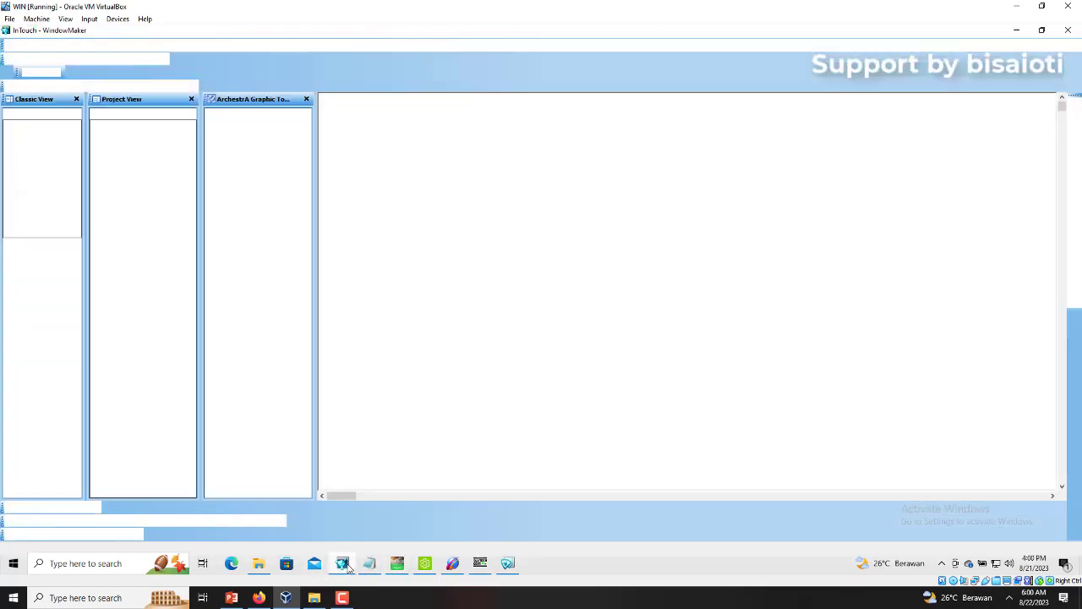
right_click(507, 563)
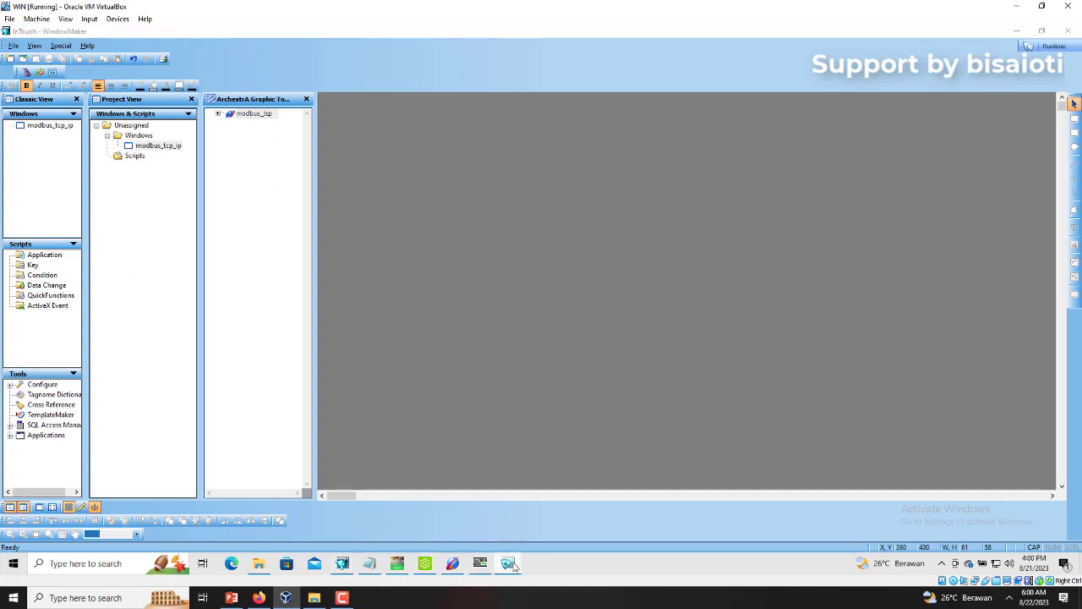
click(497, 542)
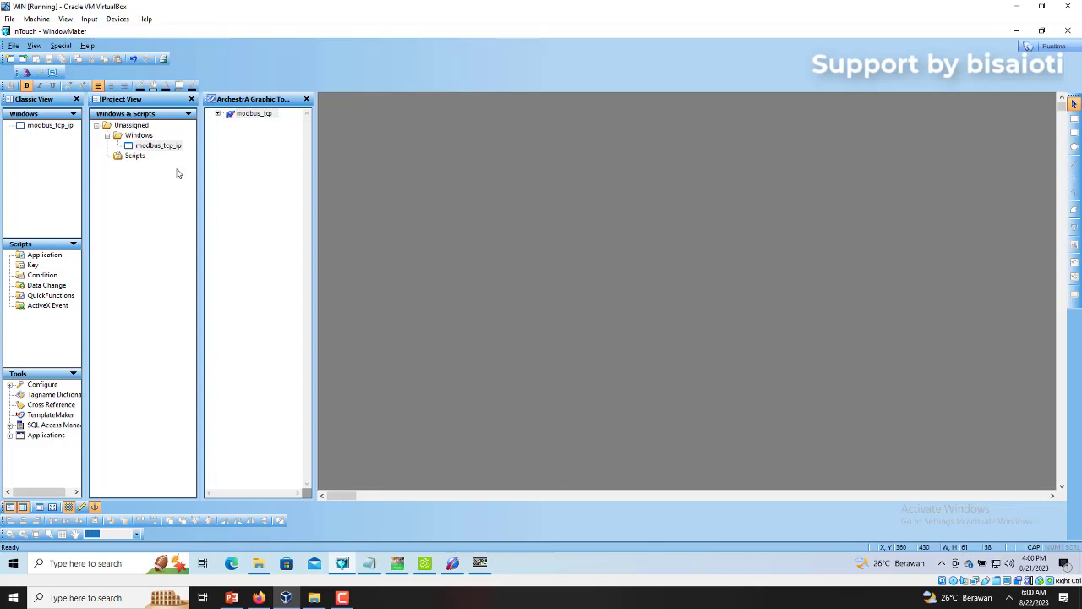
double_click(158, 147)
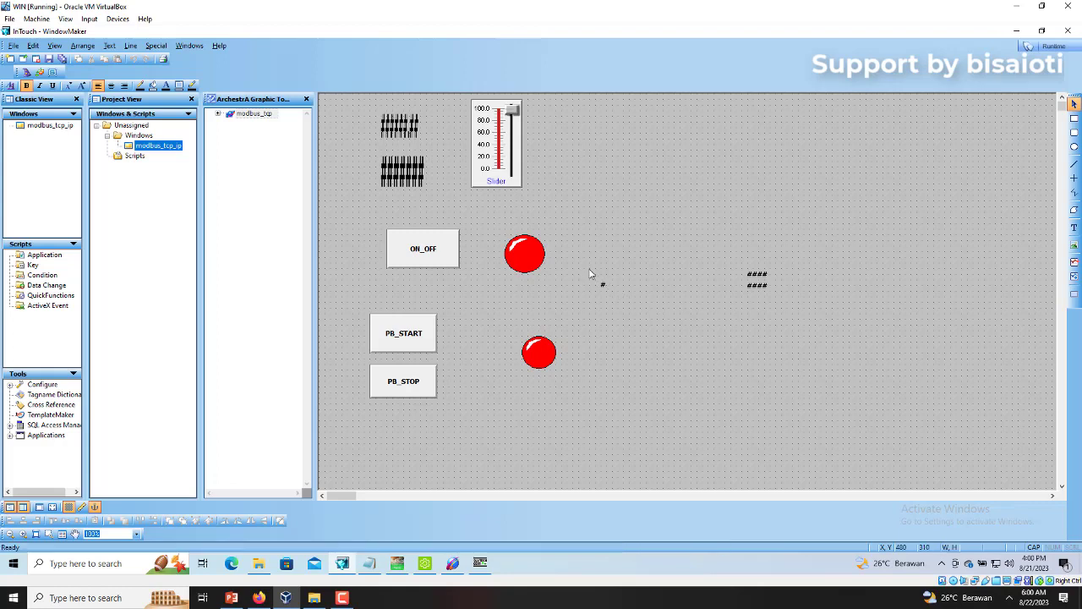
- Delete the single # display beside the ON_OFF lamp and shift the two large numeric displays and the slider slightly left
drag(589, 269, 624, 301)
key(Delete)
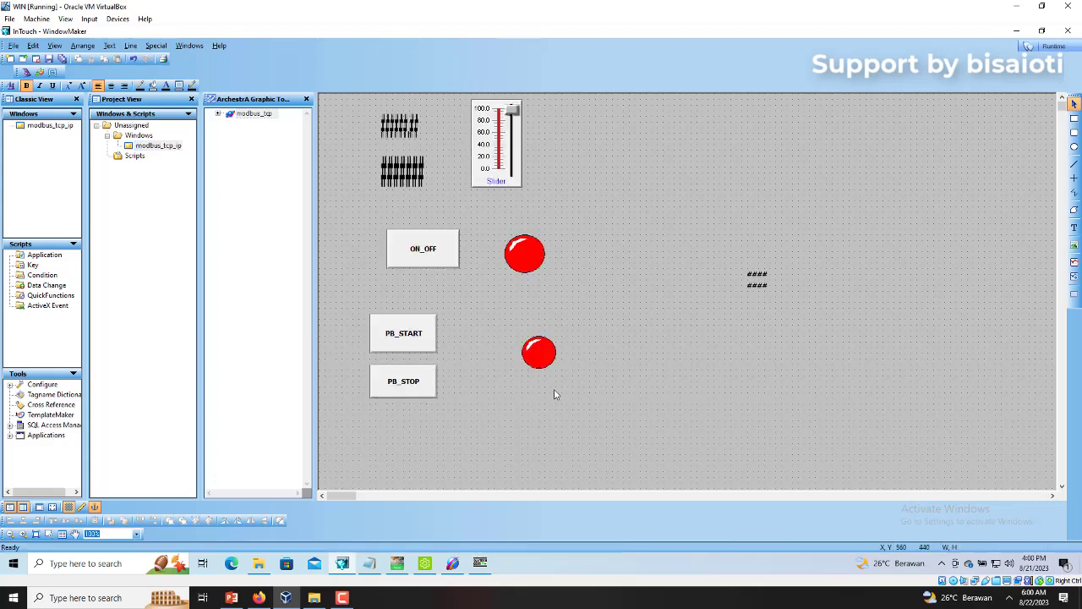
drag(385, 114, 387, 114)
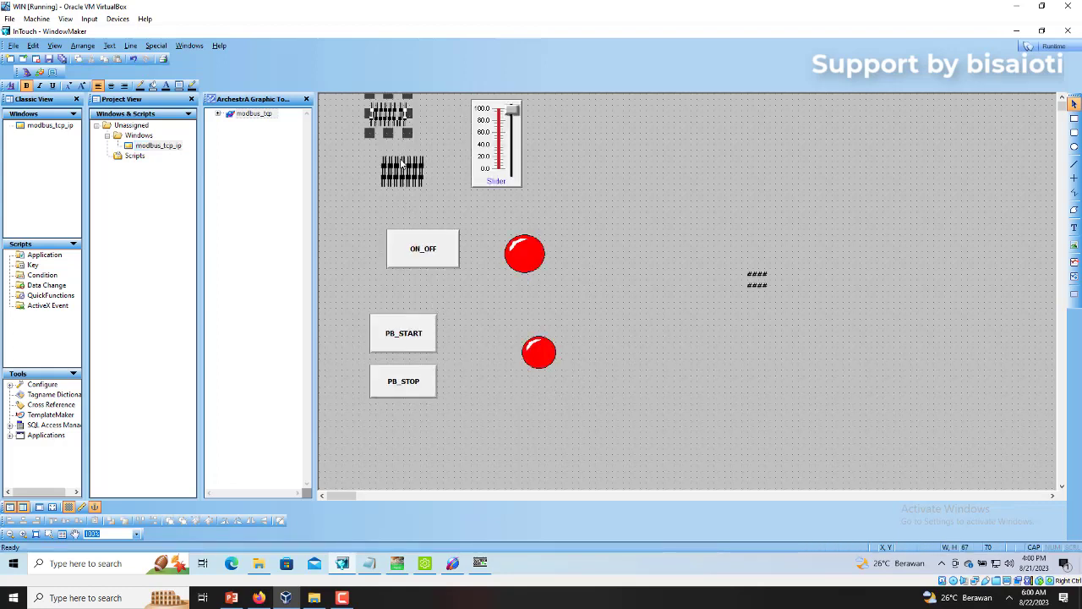
drag(399, 160, 390, 162)
drag(475, 152, 446, 158)
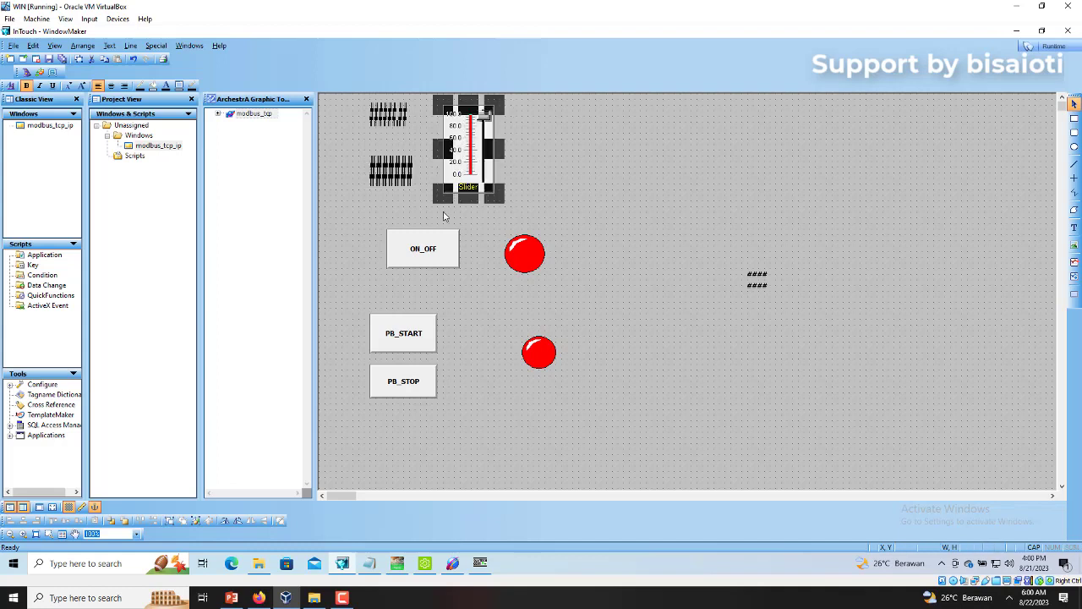
- Move the ON_OFF button and its lamp up and left under the slider, and delete the two #### displays
drag(406, 232, 378, 220)
drag(528, 263, 478, 239)
drag(732, 258, 811, 324)
key(Delete)
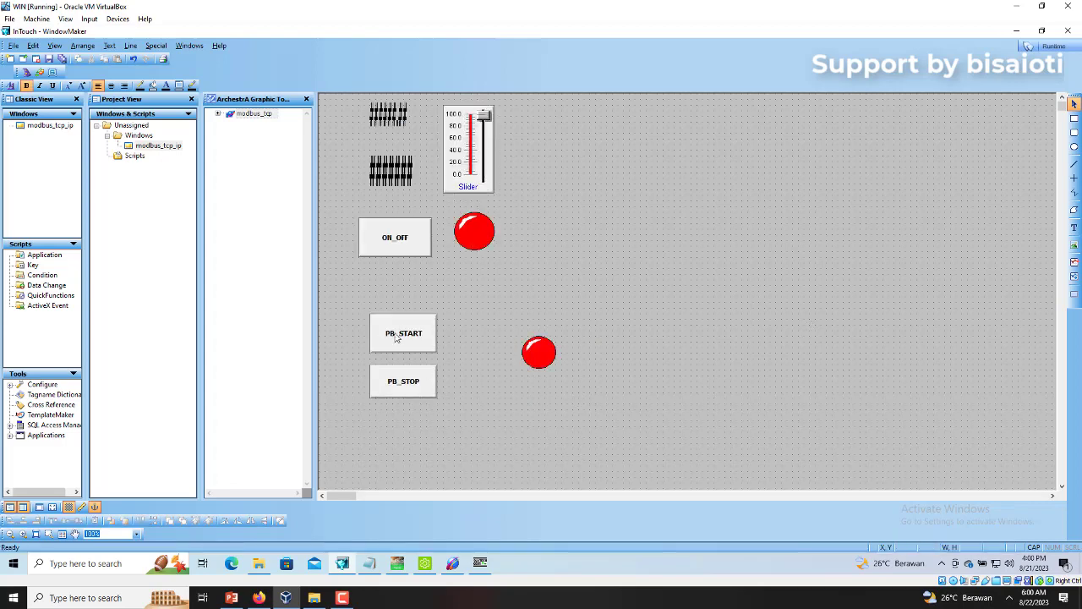
- Shift the PB_START and PB_STOP buttons slightly right and down, and move the lamp beside them slightly left
drag(394, 338, 400, 343)
drag(409, 382, 421, 389)
drag(538, 363, 526, 362)
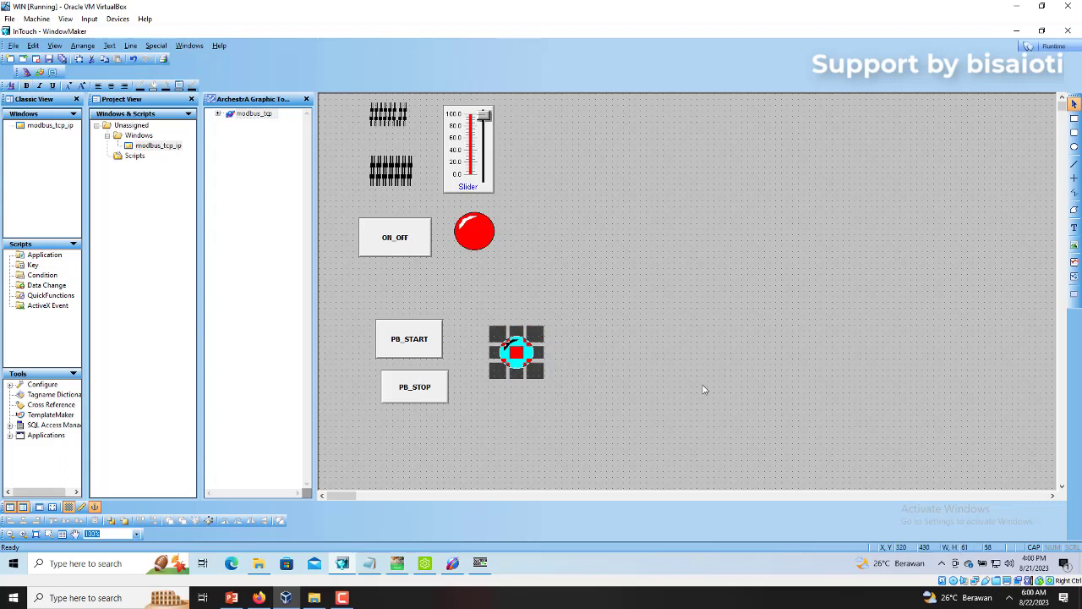
click(662, 297)
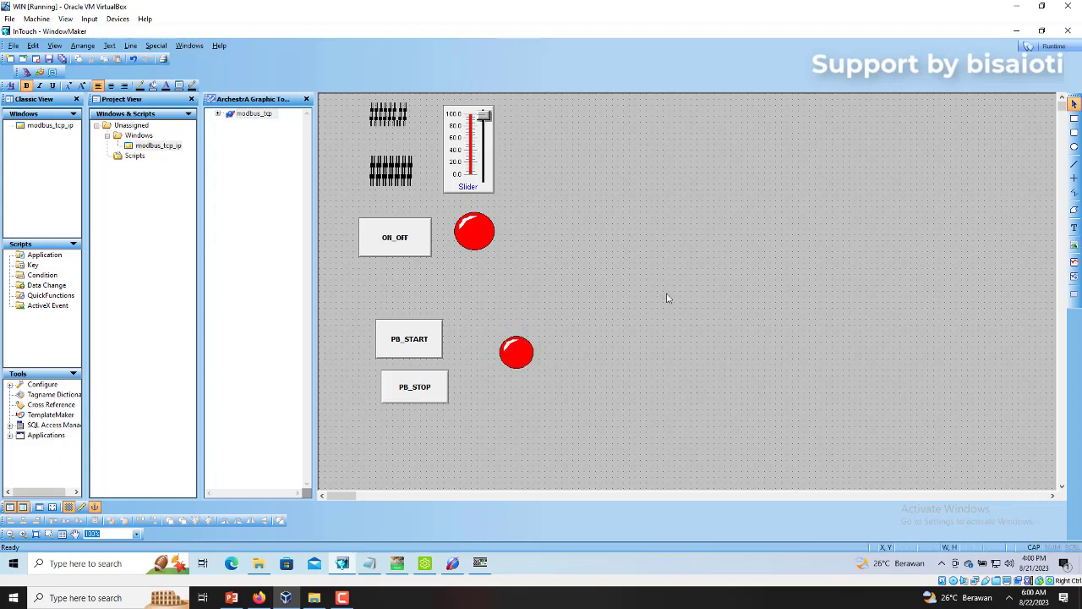
- Place a ###### text display in the empty area right of the buttons and lamps, and open its animation link settings
click(1074, 230)
text(######)
click(738, 348)
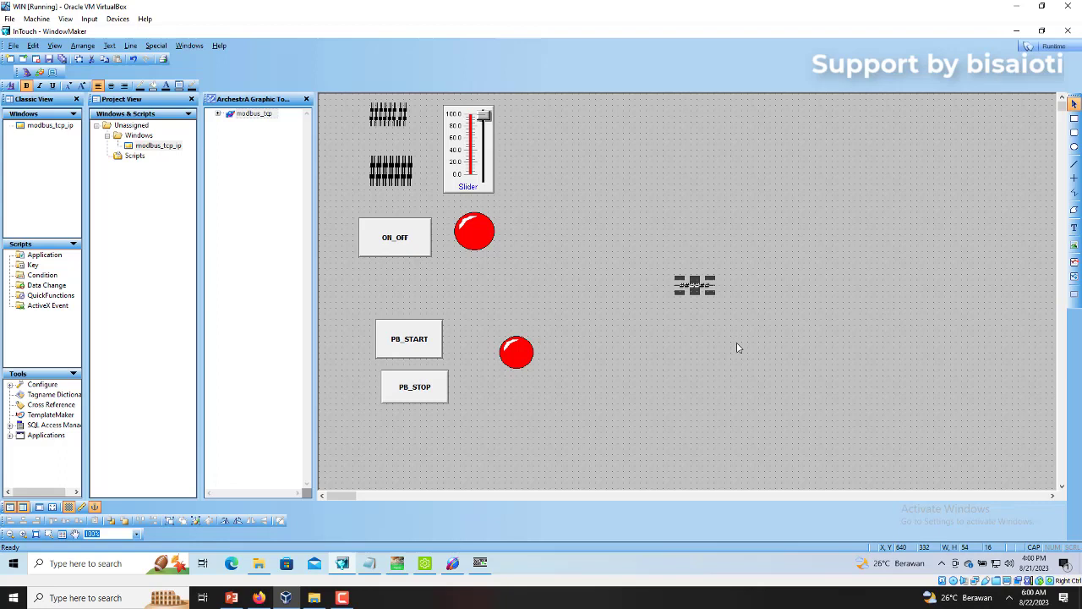
double_click(695, 285)
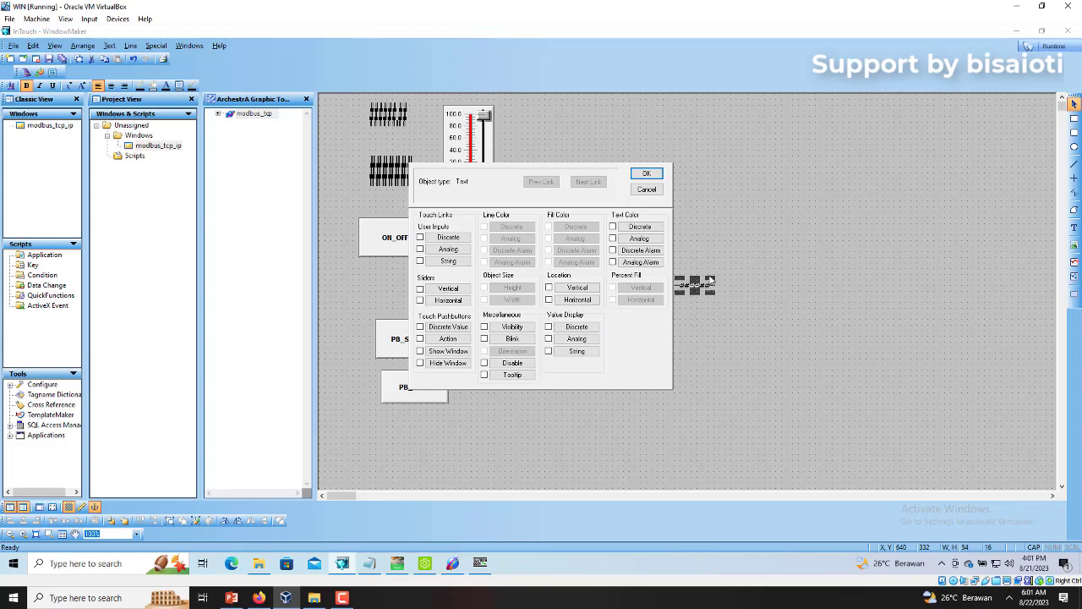
- Check the %MW1 assignment in the Machine Expert - Basic ladder program, and return to WindowMaker
click(398, 565)
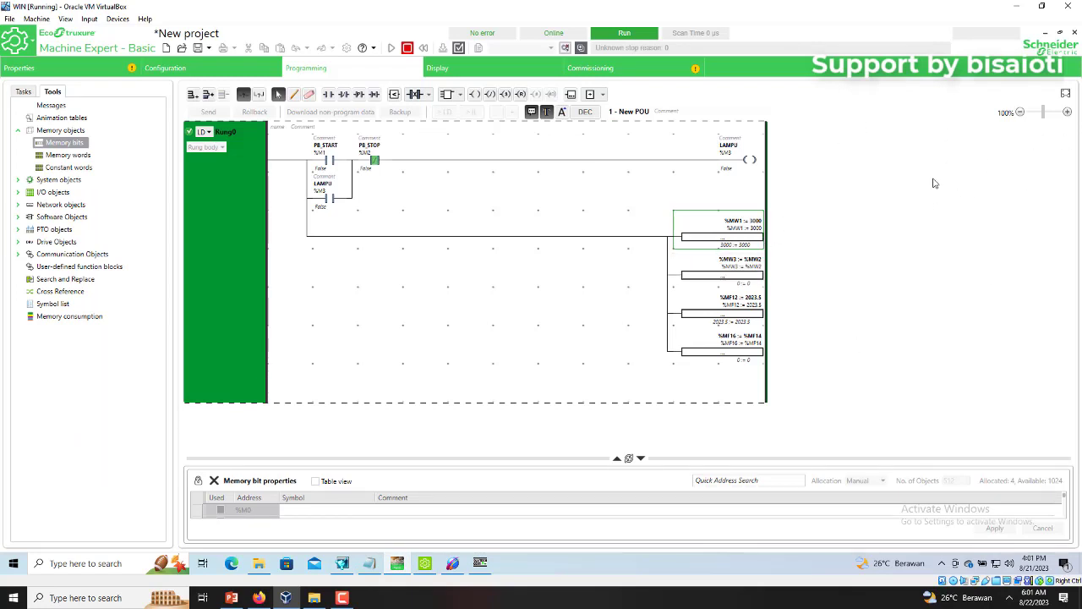
mouse_move(759, 267)
mouse_move(758, 234)
click(346, 568)
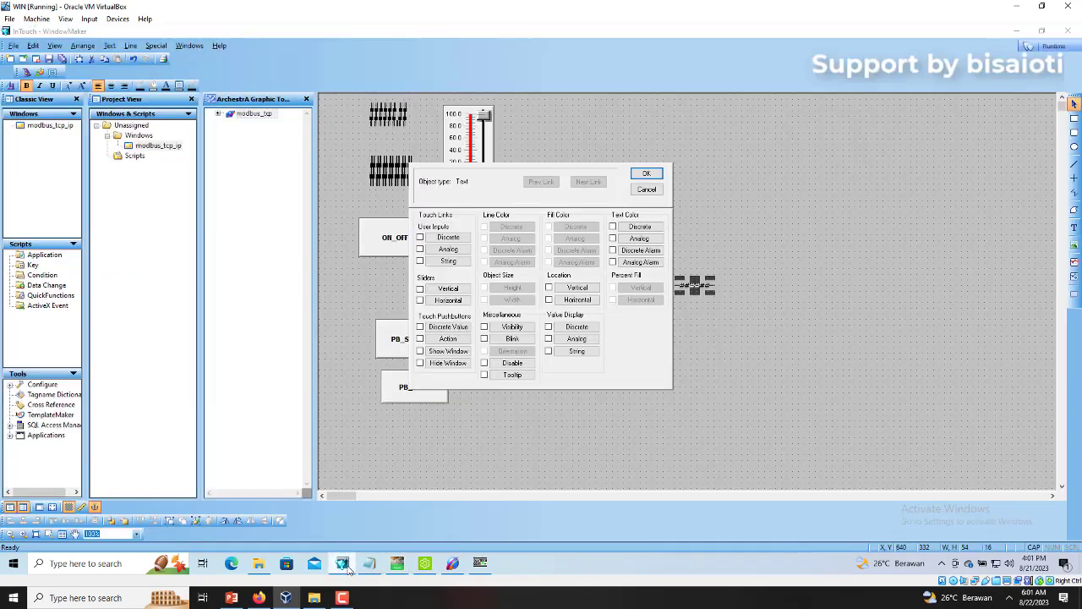
- Link the ###### text's analog value display to the expression DATAANALOG and start defining it as a new tag
click(584, 341)
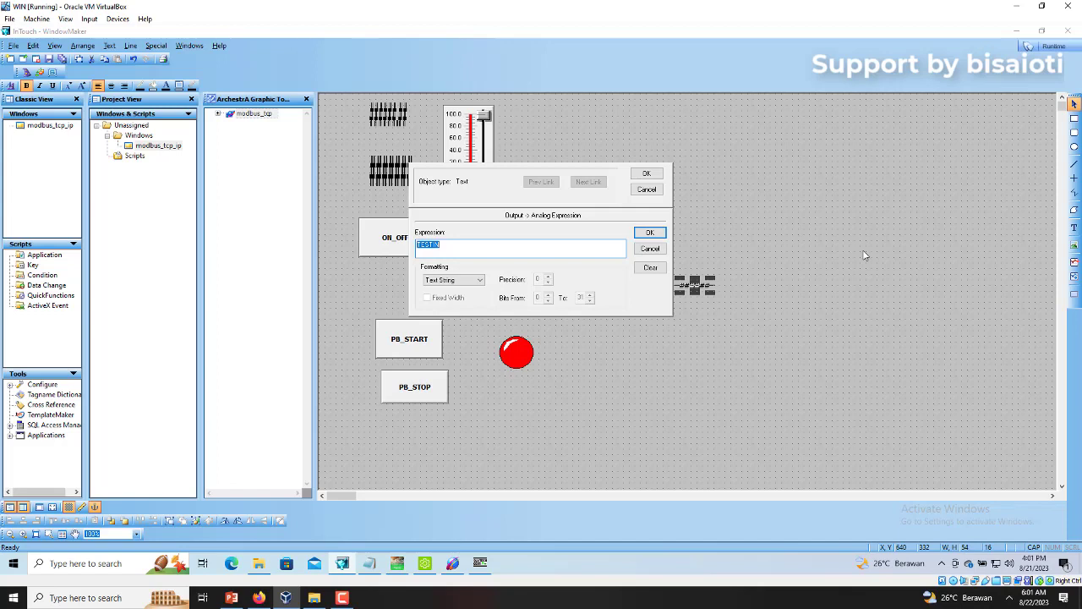
text(DATAANALOG)
click(649, 234)
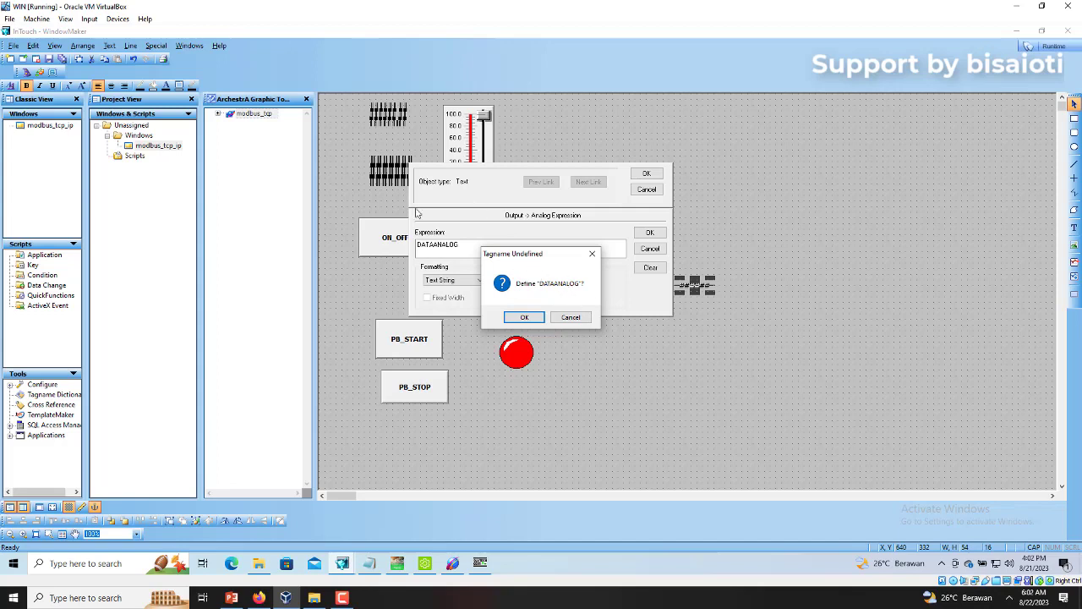
click(524, 322)
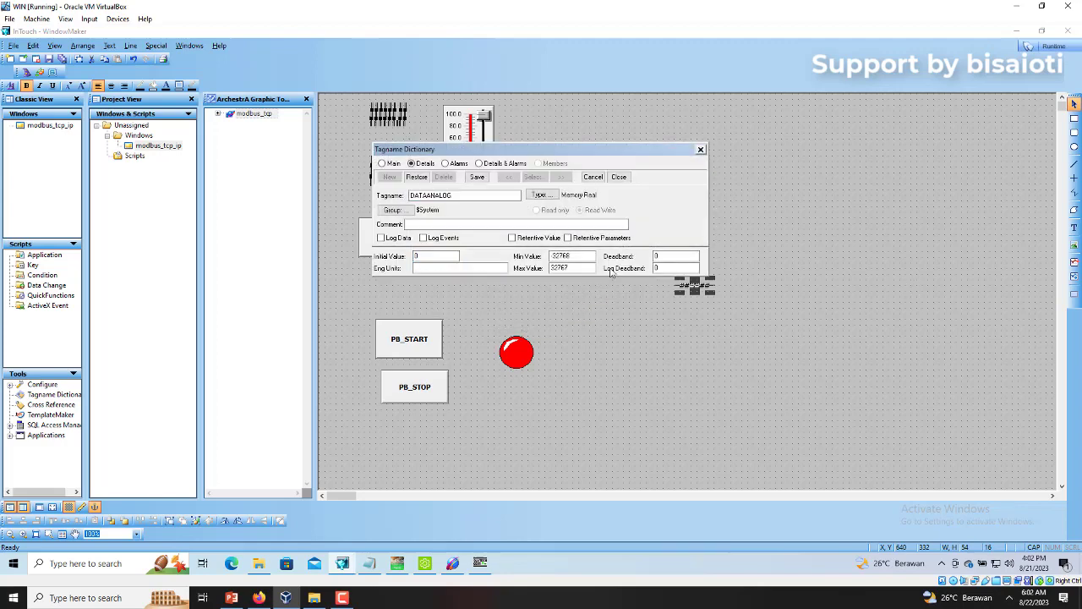
- Set the DATAANALOG tag's type to I/O Integer
click(540, 197)
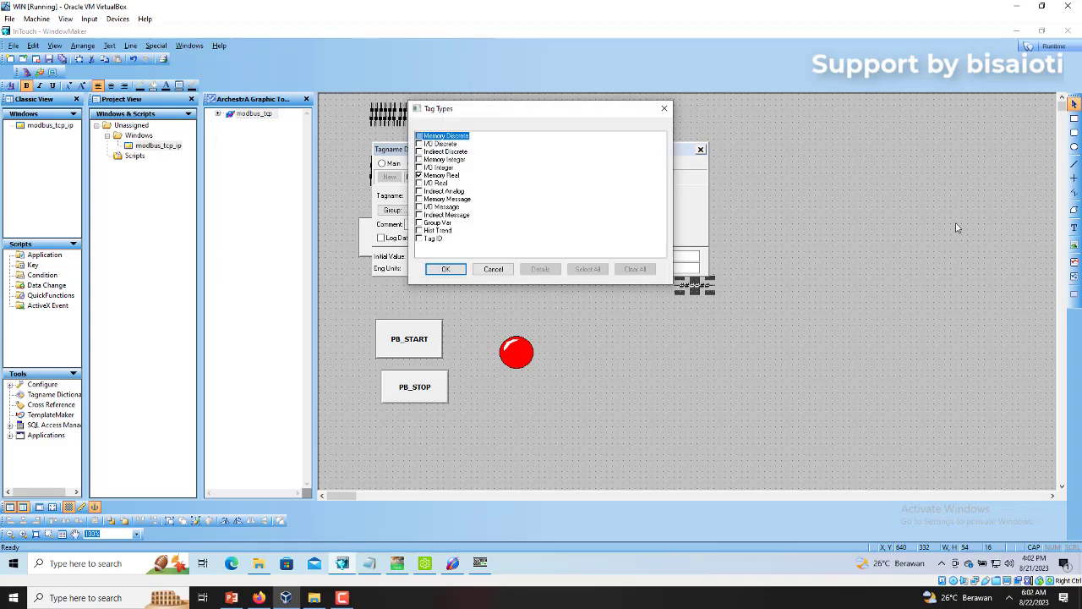
click(419, 169)
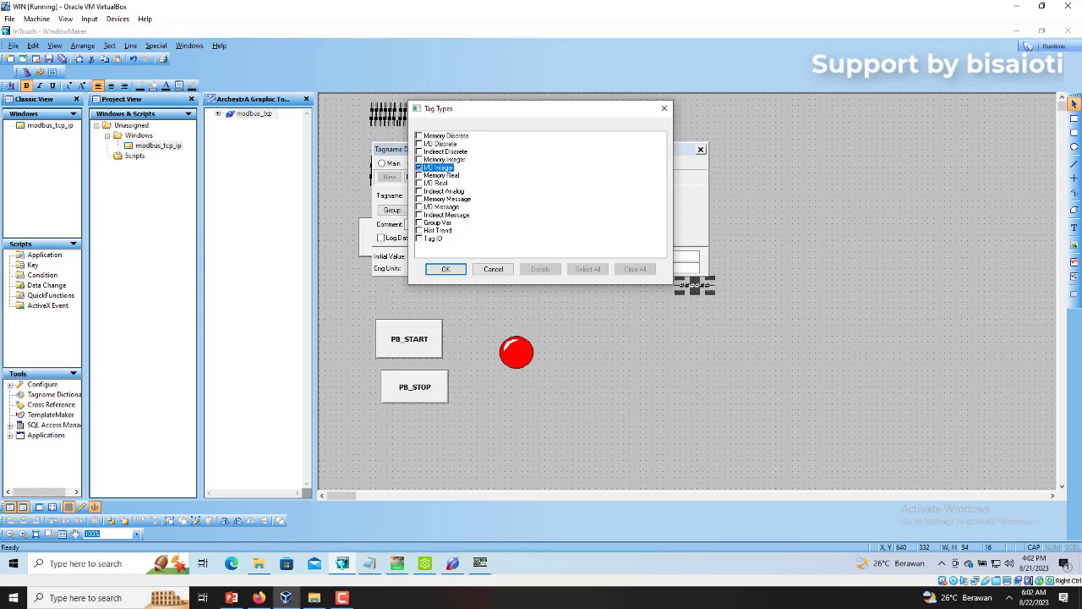
drag(500, 113, 675, 152)
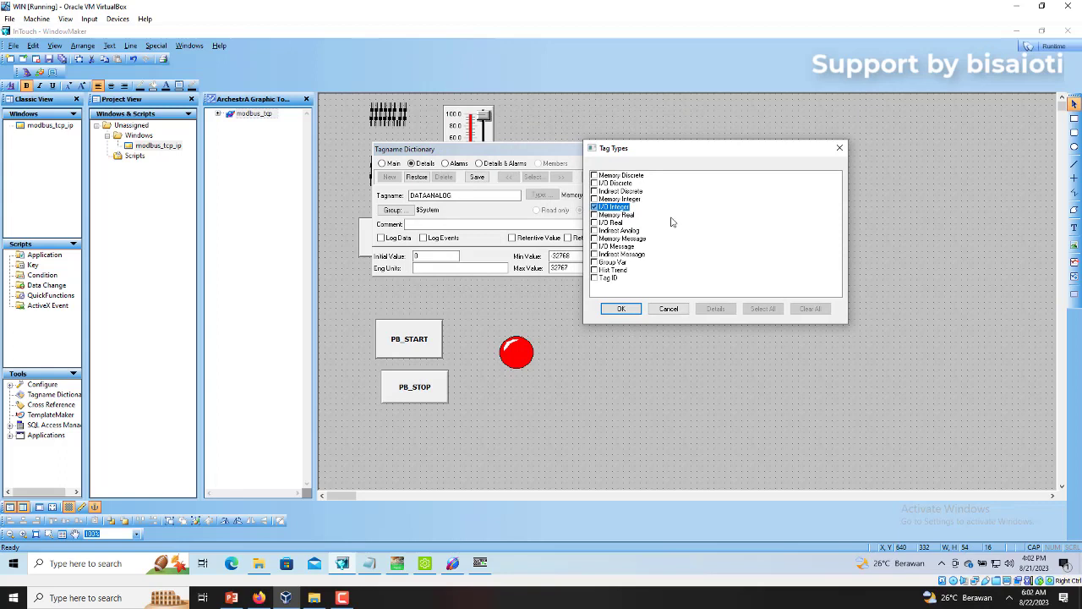
click(623, 309)
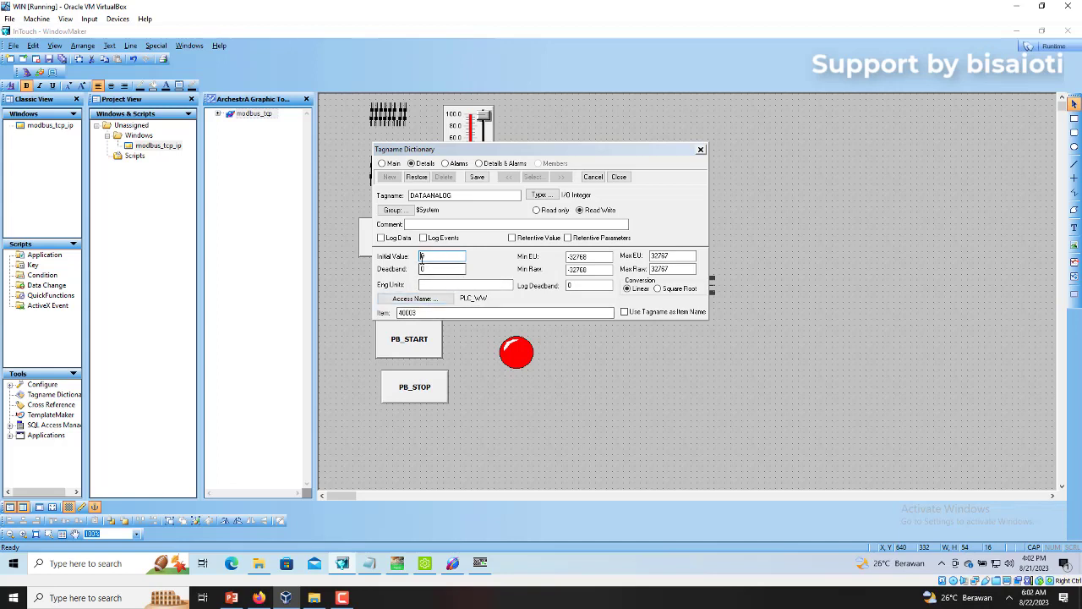
- Review the settings of the PLC_WW access name used by DATAANALOG, and return to the tag definition
click(427, 300)
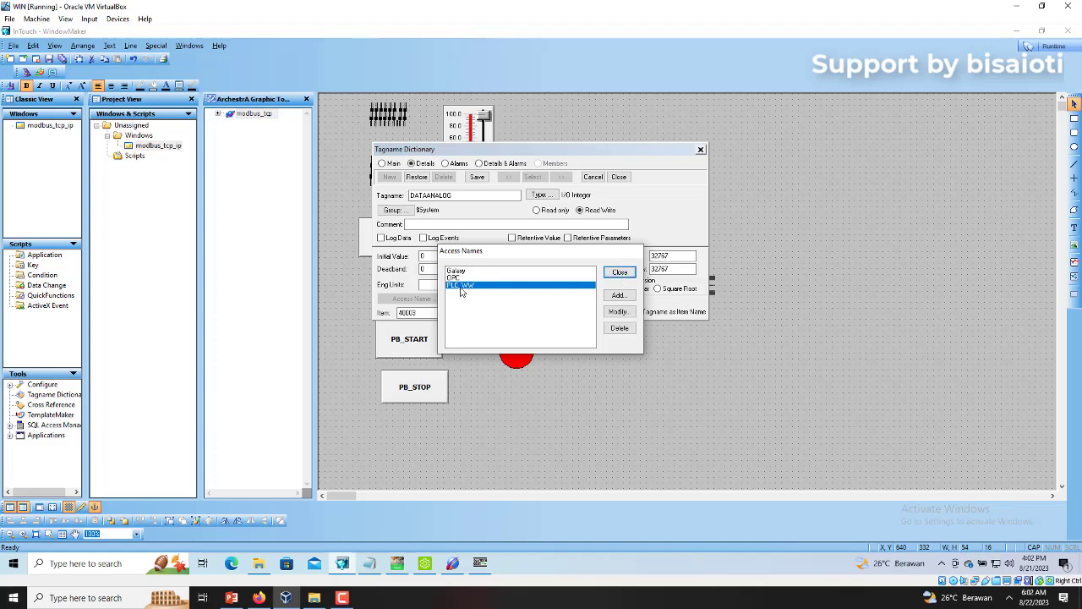
click(618, 311)
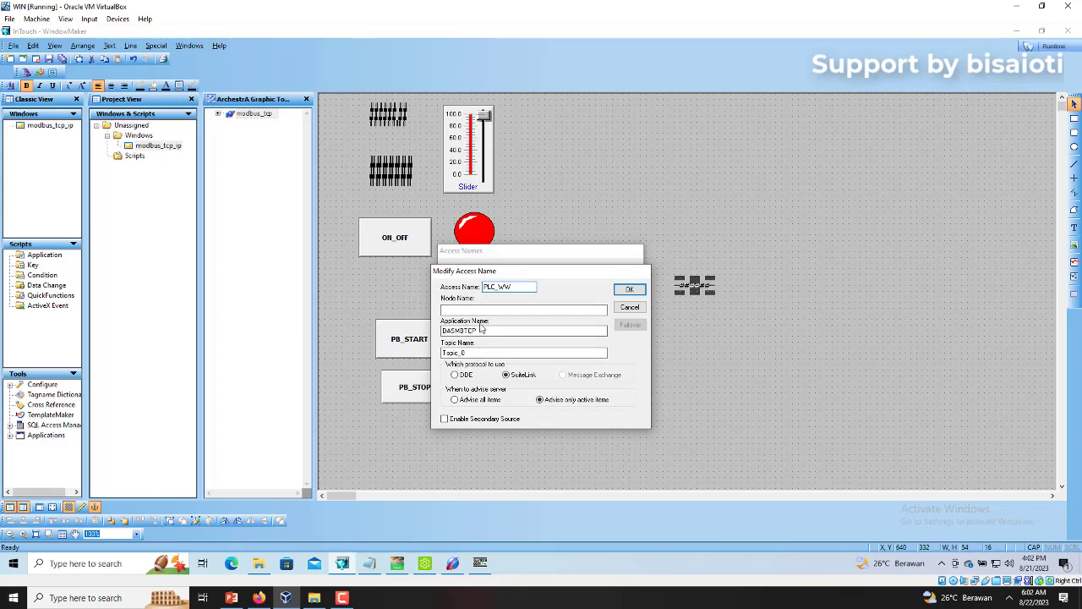
click(622, 292)
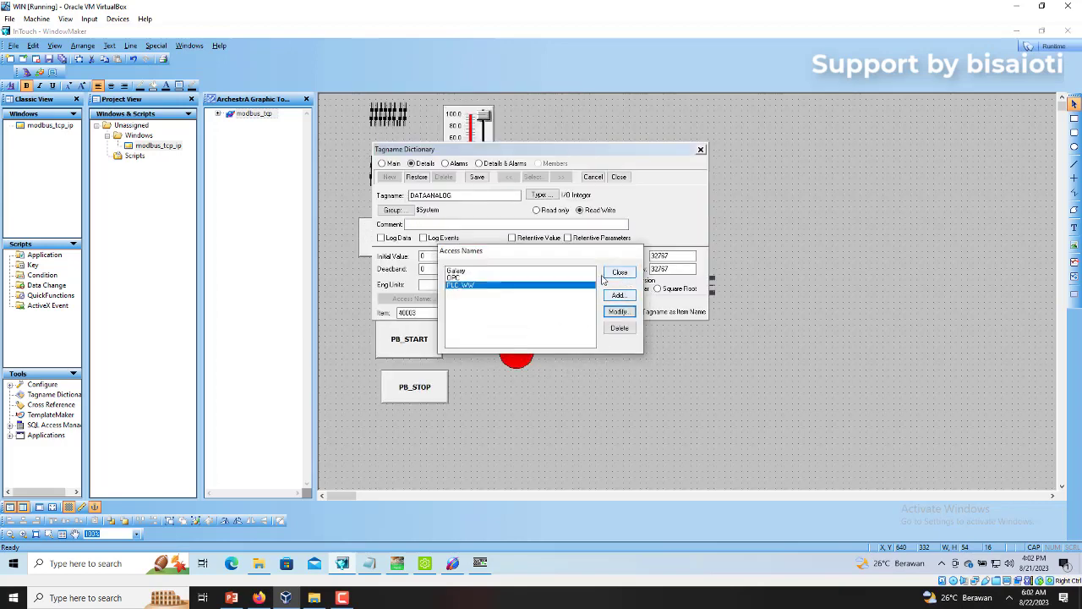
click(618, 272)
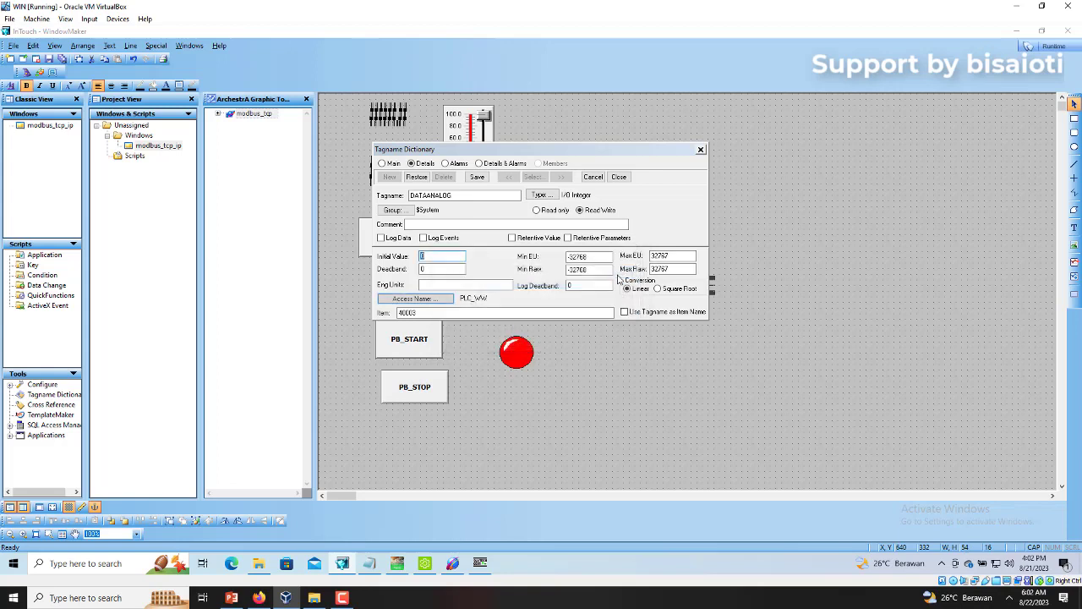
- Set the DATAANALOG tag's item to 40001, consulting the %MW1 word in the Machine Expert - Basic program
double_click(499, 312)
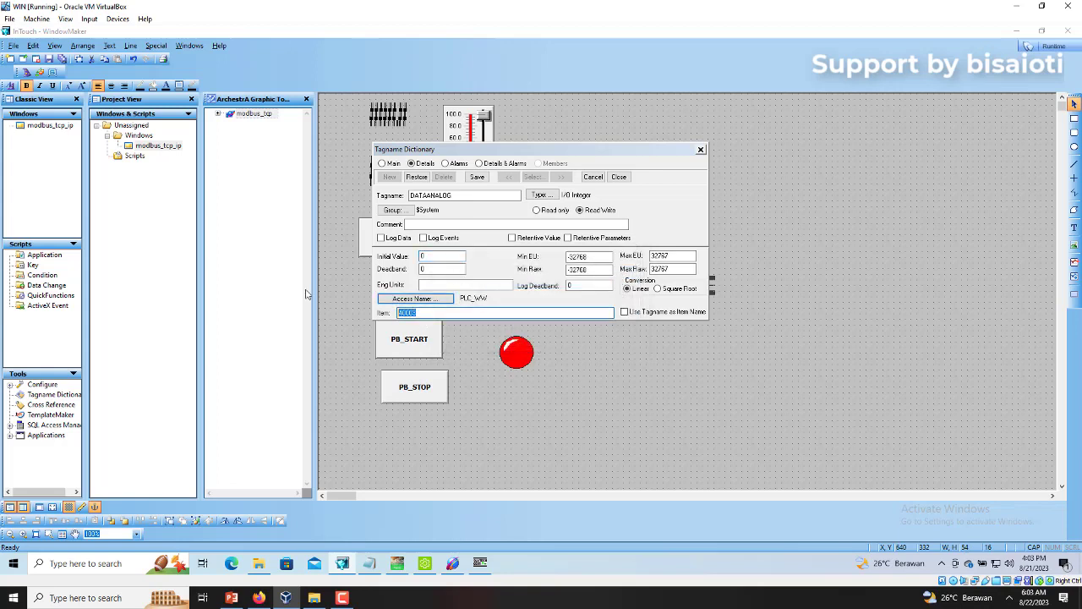
key(BackSpace)
click(396, 563)
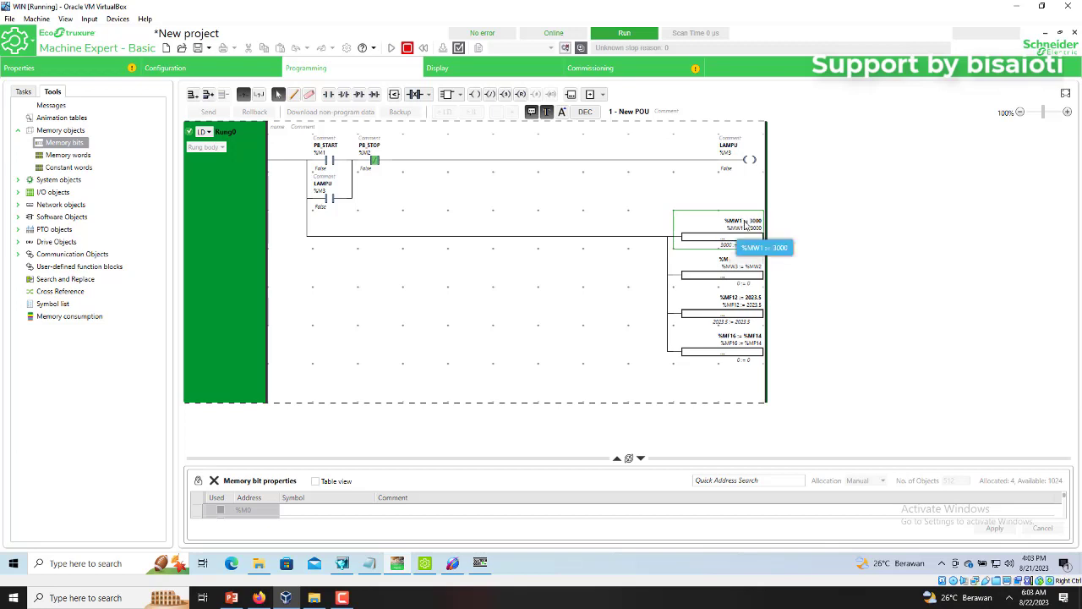
click(727, 225)
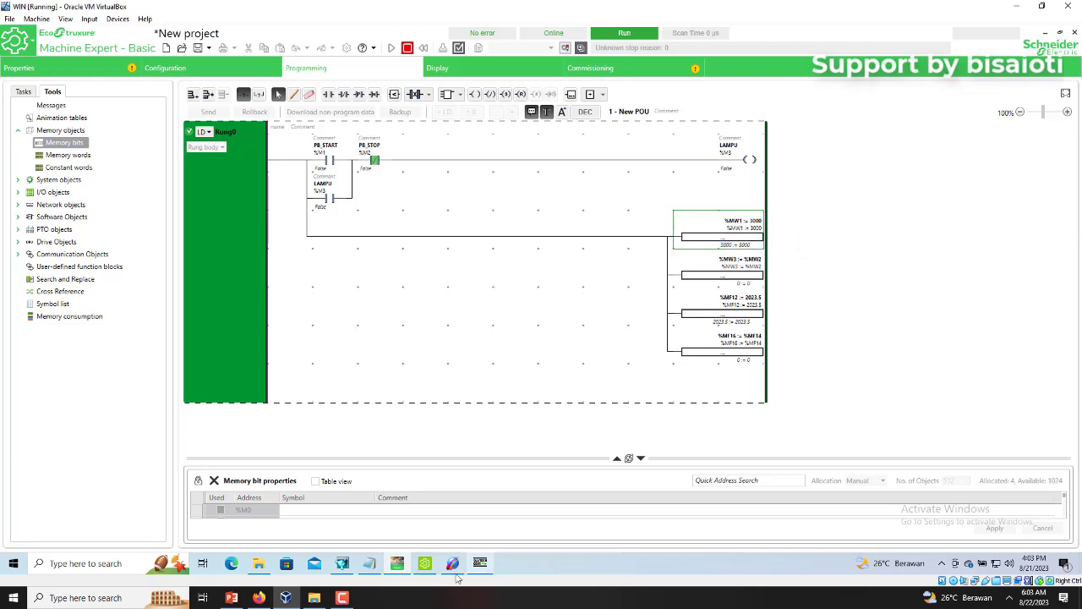
click(343, 568)
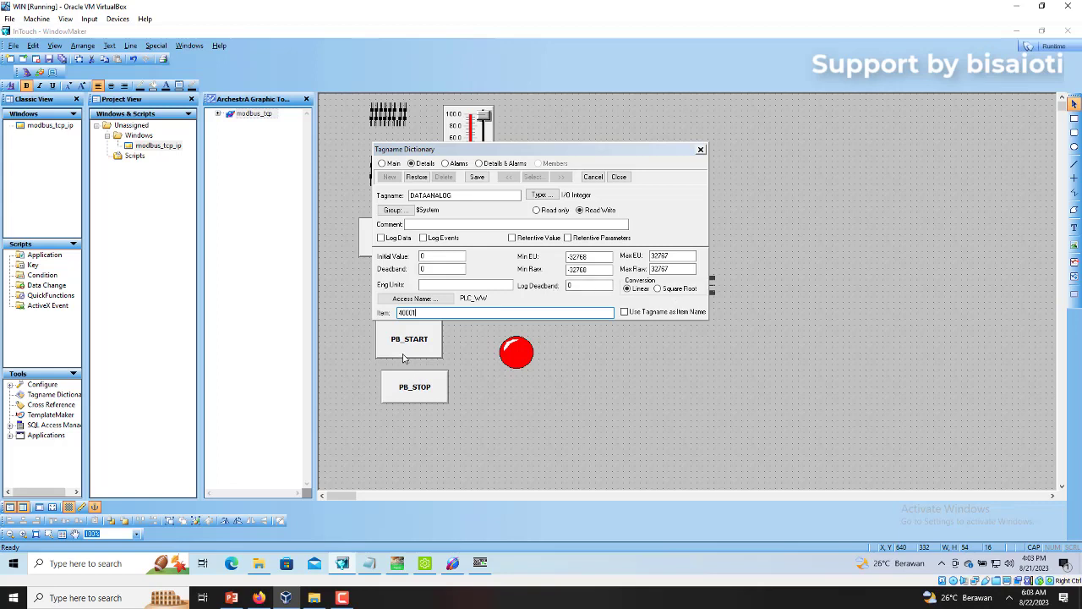
- Save the DATAANALOG tag definition and accept the ###### text's analog display link
click(476, 177)
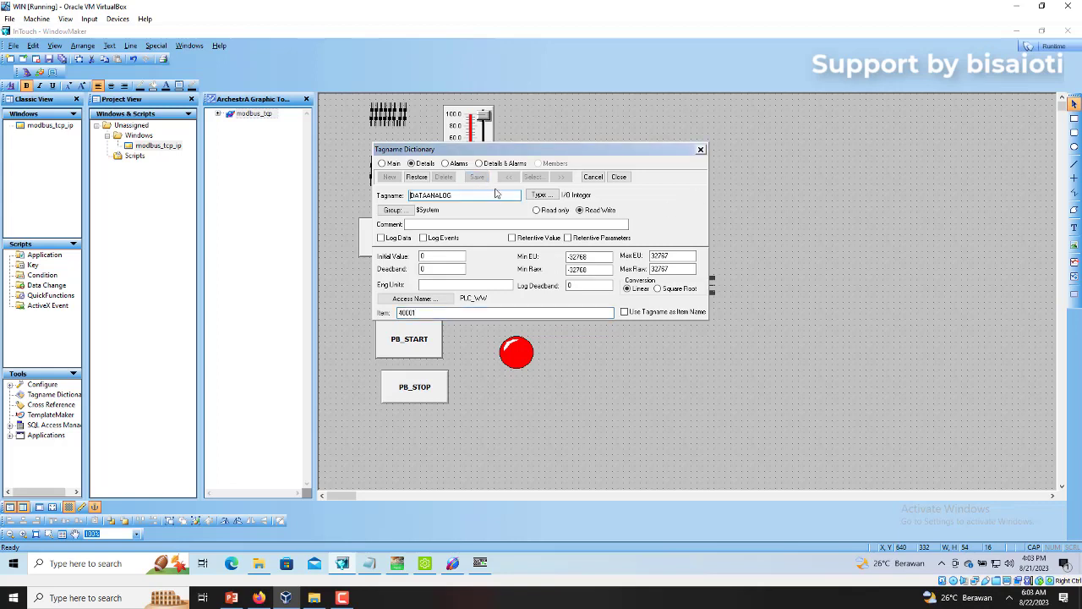
click(620, 178)
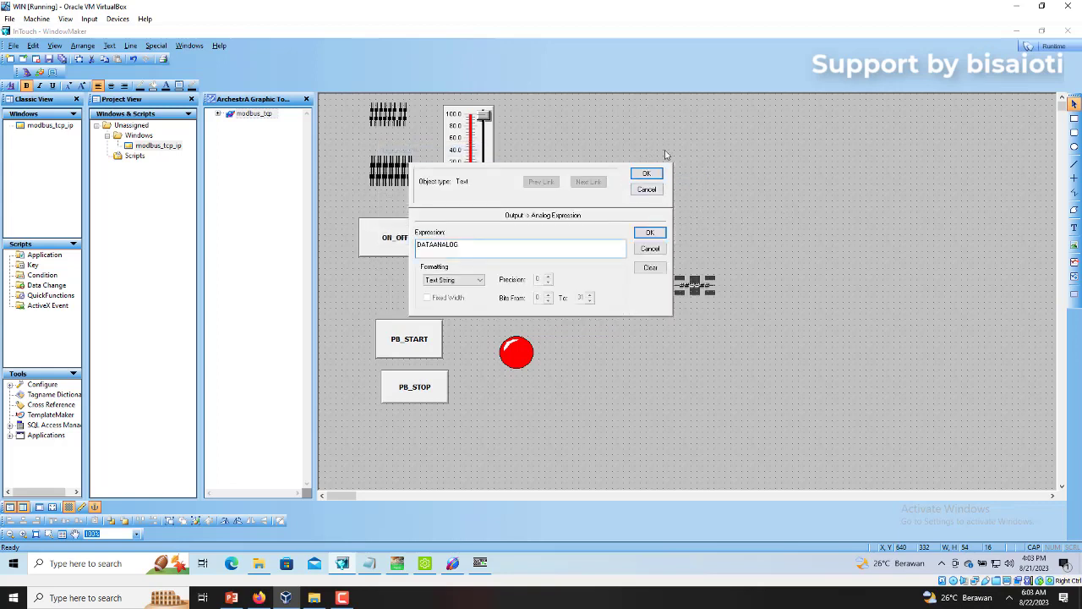
click(647, 174)
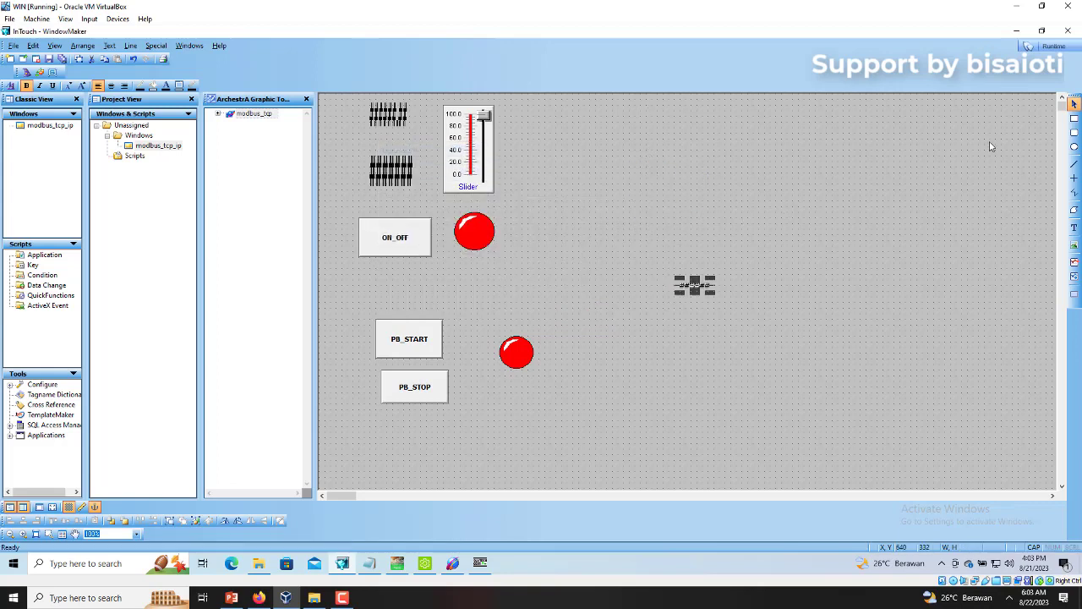
- Run the window in WindowViewer's demo mode to check the DATAANALOG display, and close WindowViewer
click(1050, 47)
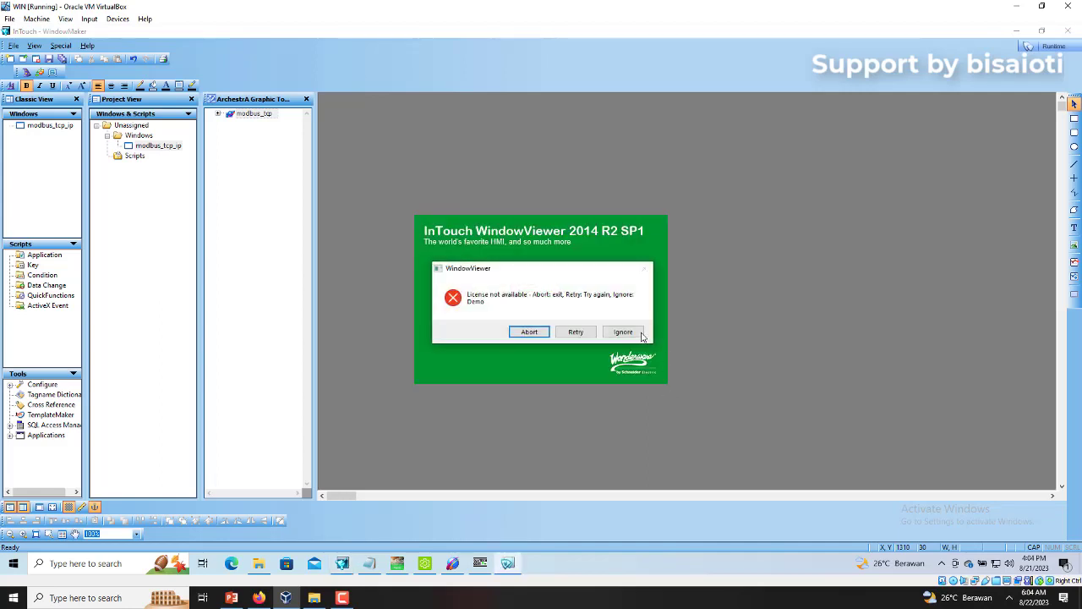
click(623, 332)
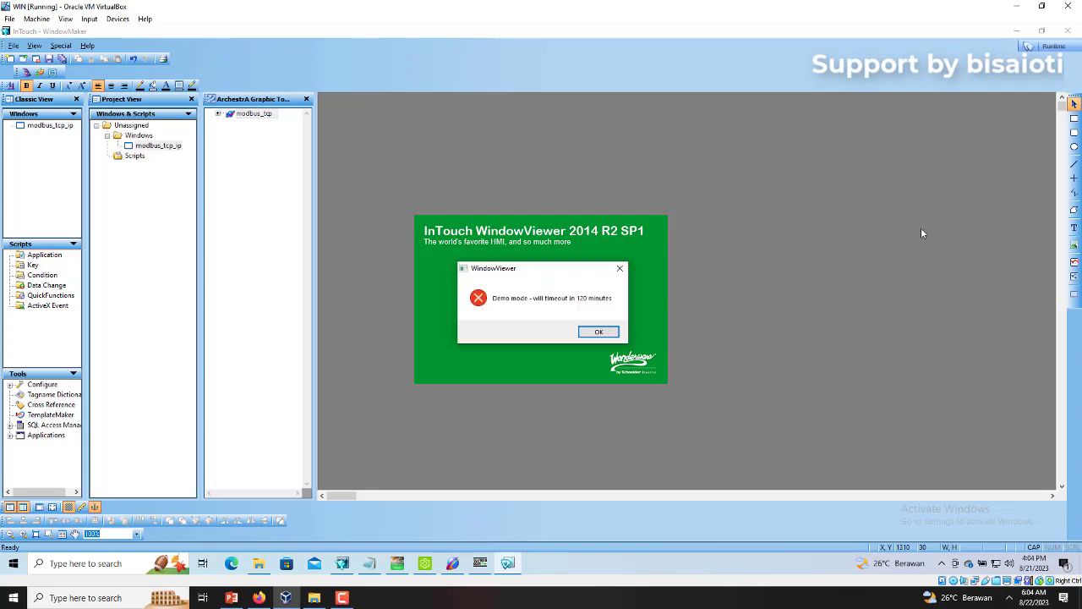
click(600, 334)
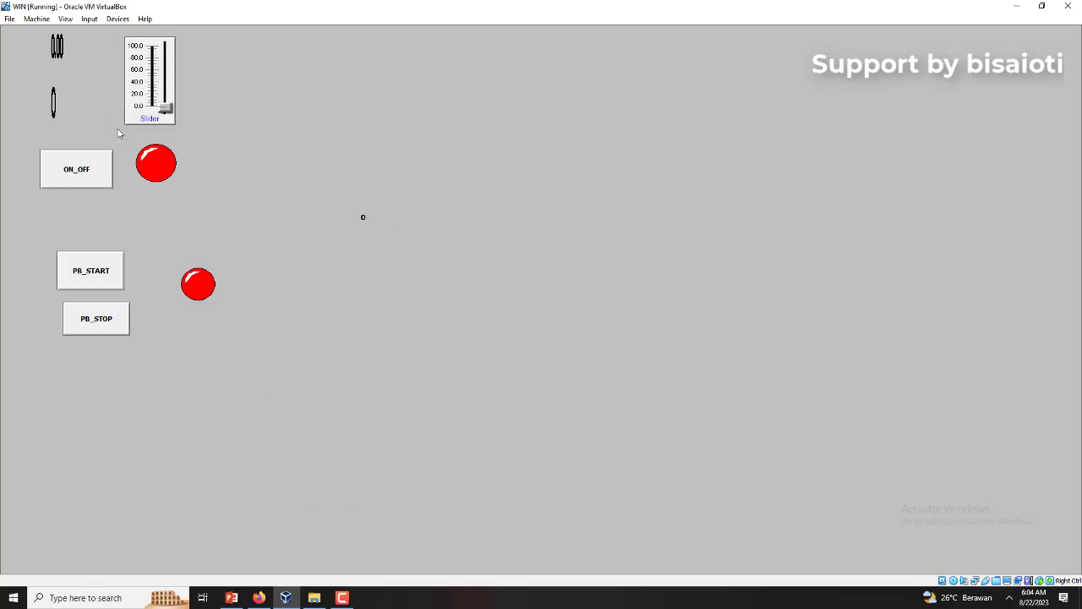
key(super)
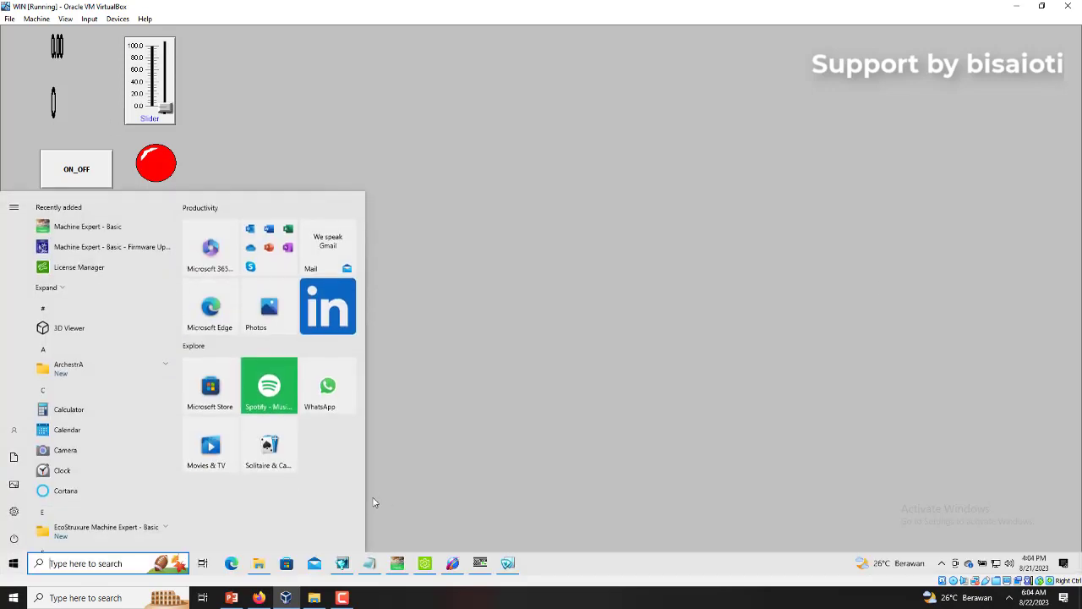
right_click(507, 563)
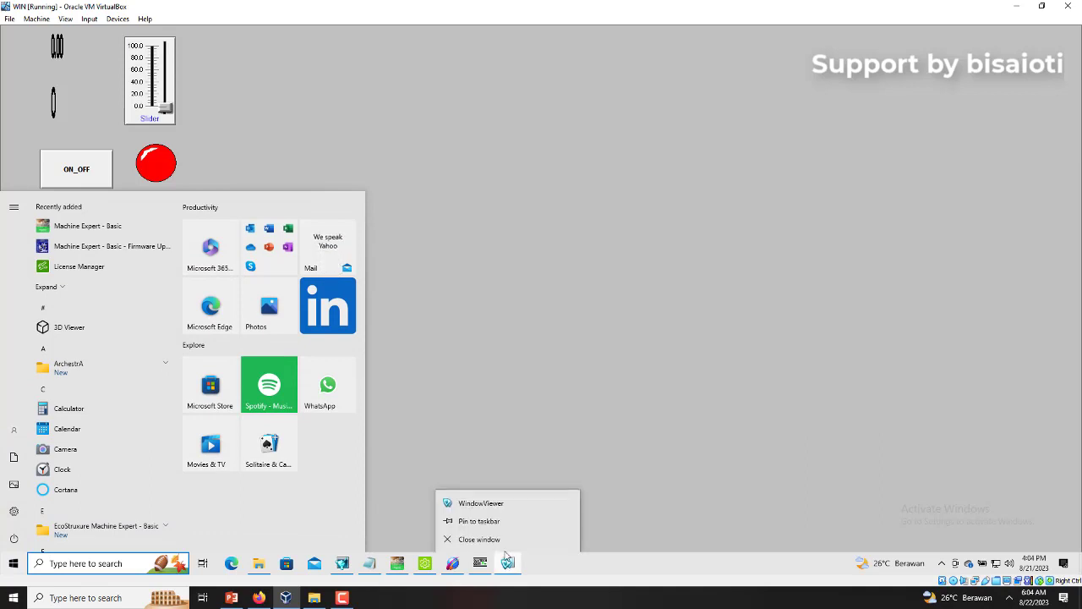
click(481, 539)
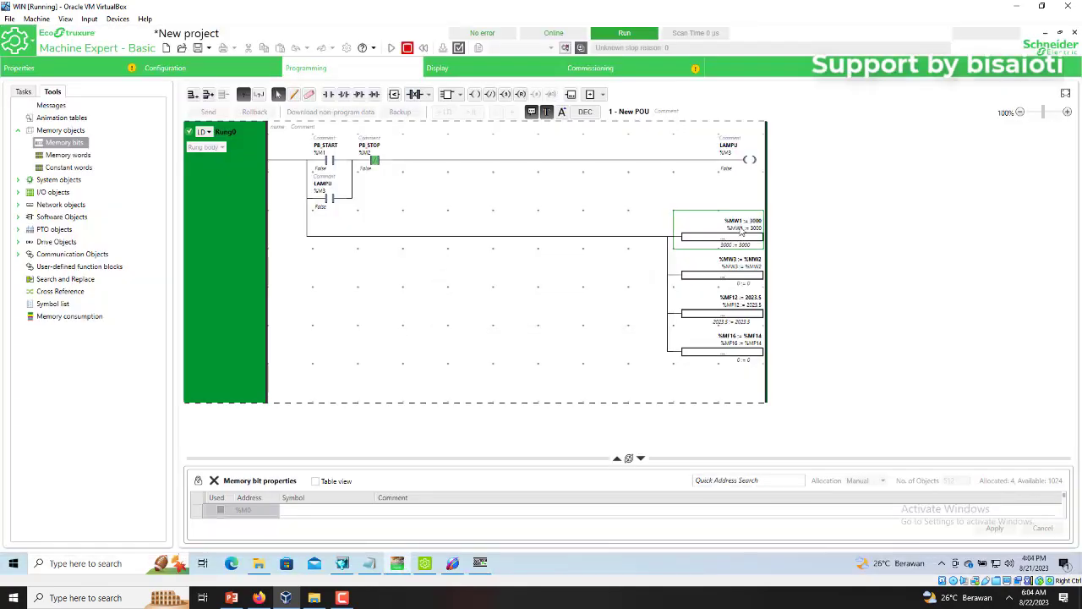
- Reopen the modbus_tcp_ip window in WindowMaker and check the ###### text's analog value display expression
click(741, 230)
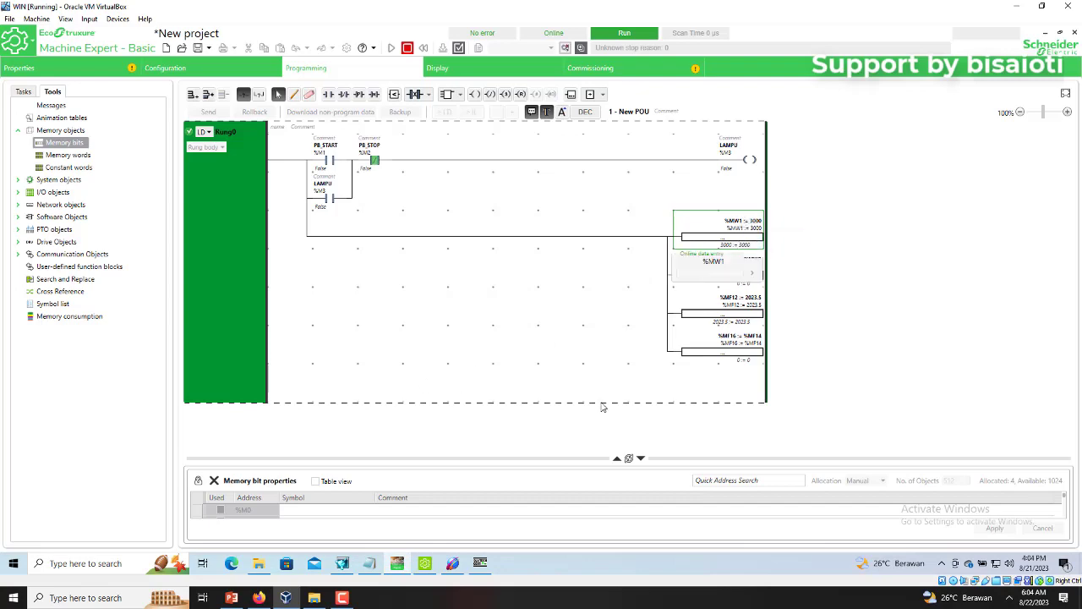
click(342, 564)
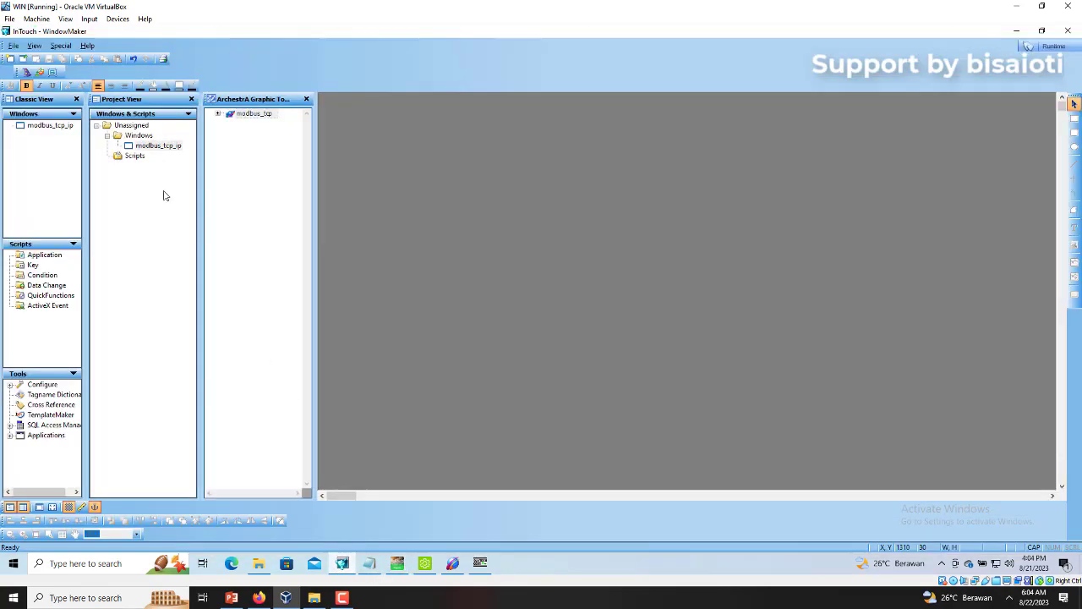
double_click(144, 145)
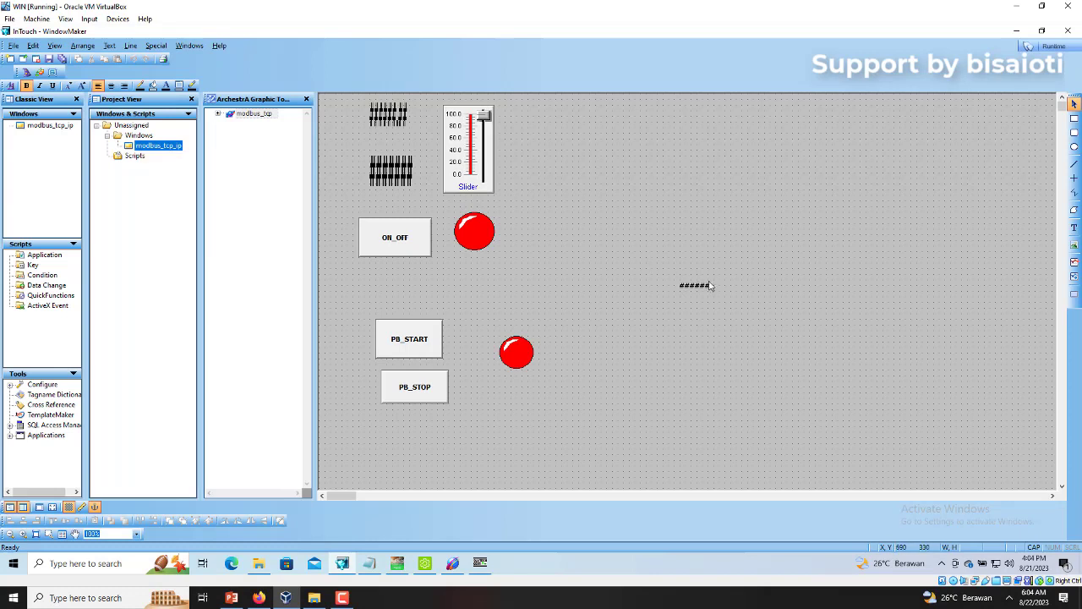
double_click(710, 285)
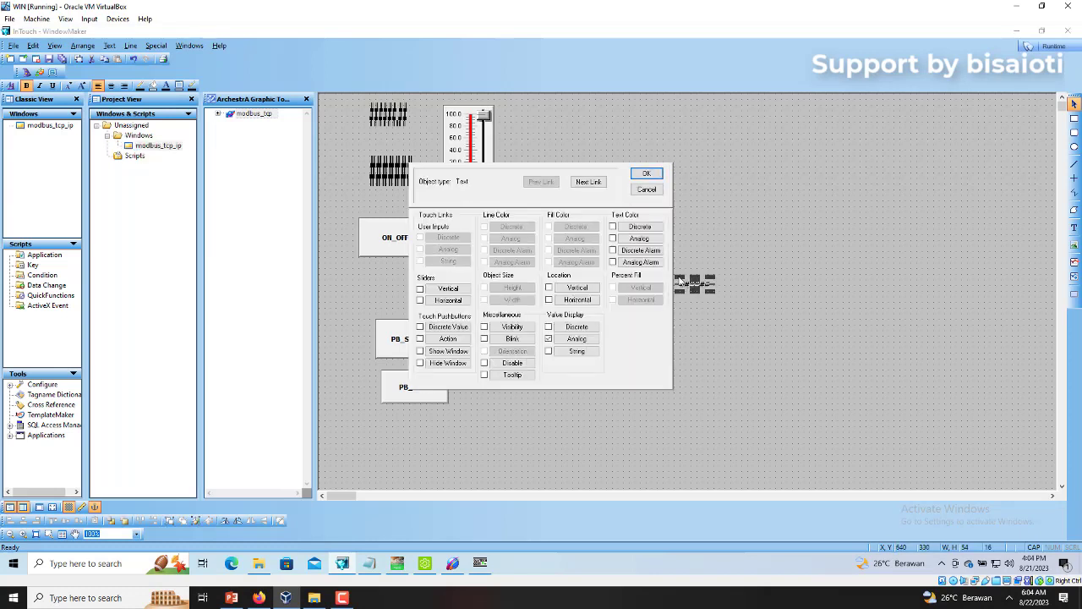
click(577, 339)
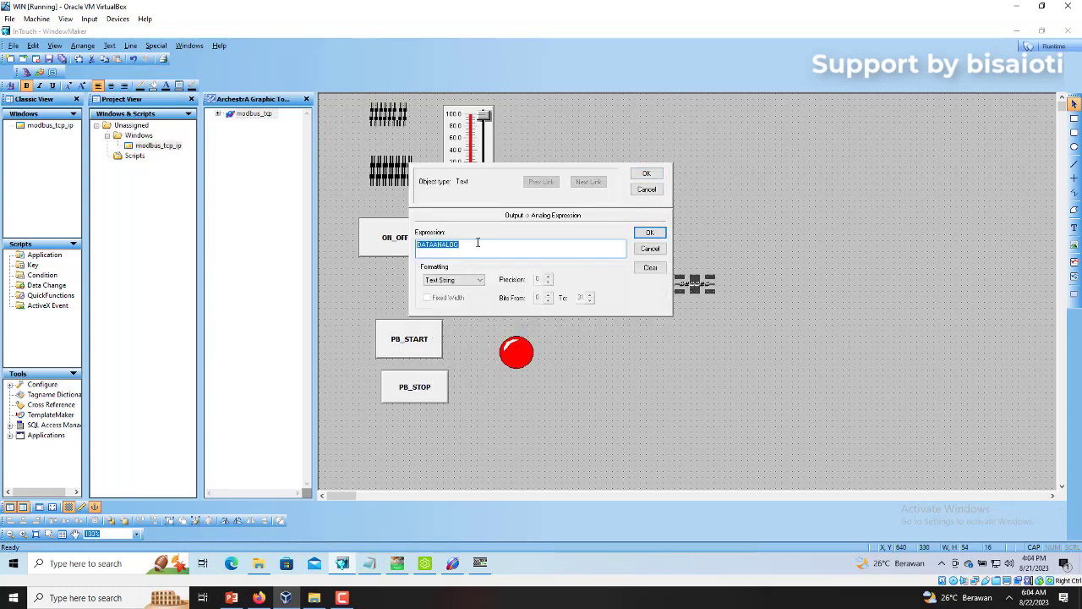
click(649, 232)
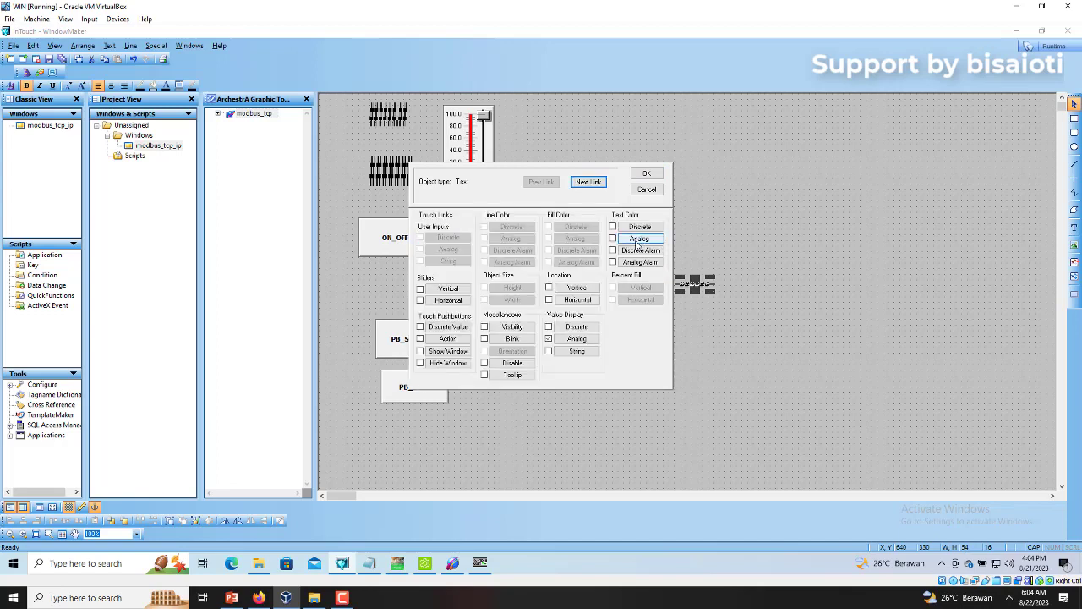
- Set the DATAANALOG tag's item to 40002, save the tag definition and accept the ###### text's links
click(576, 339)
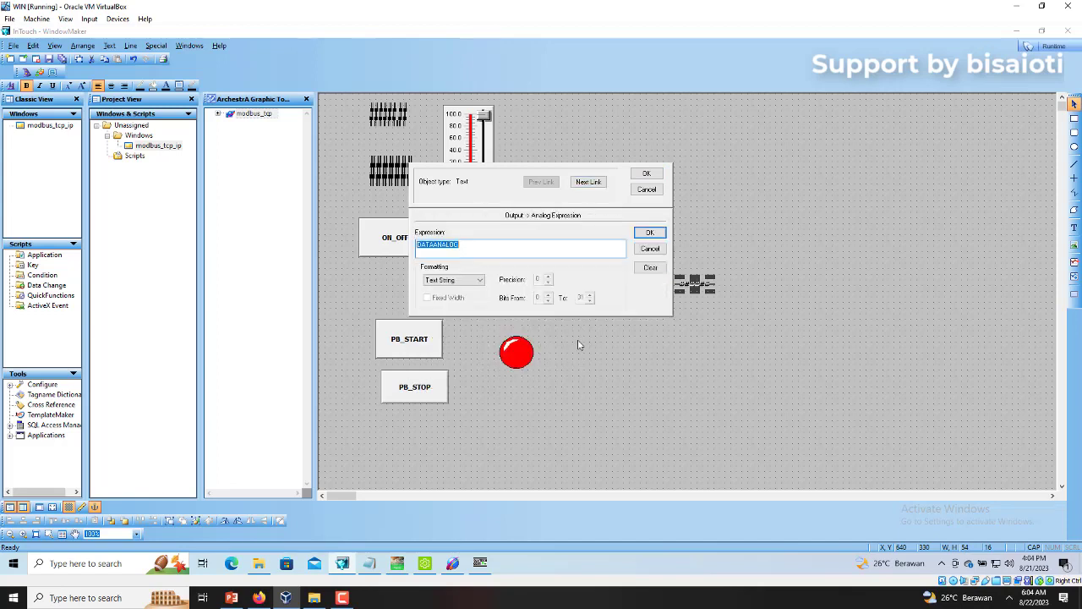
double_click(465, 243)
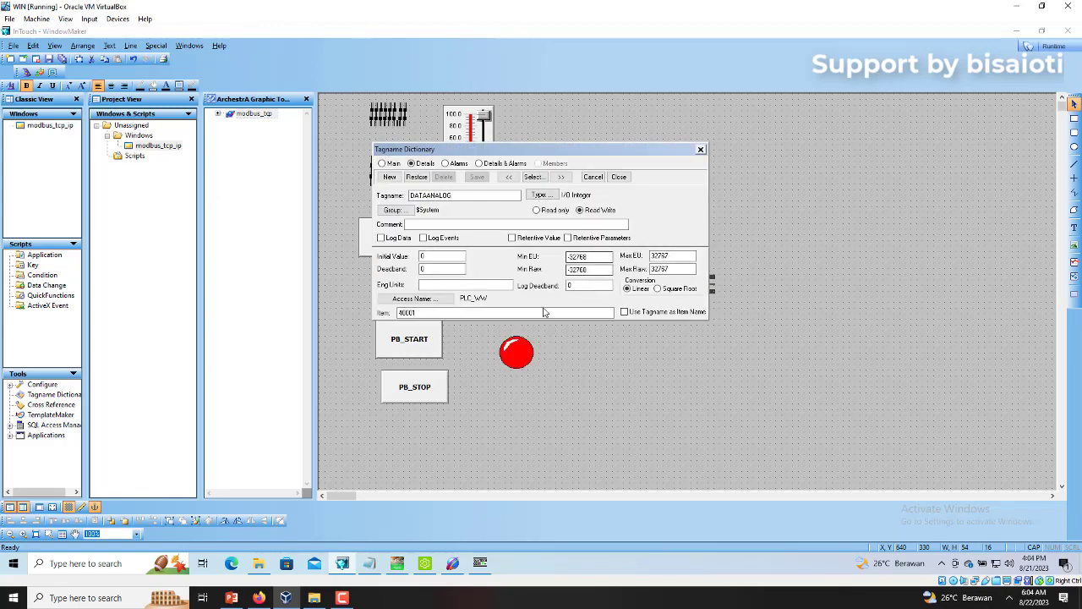
click(417, 312)
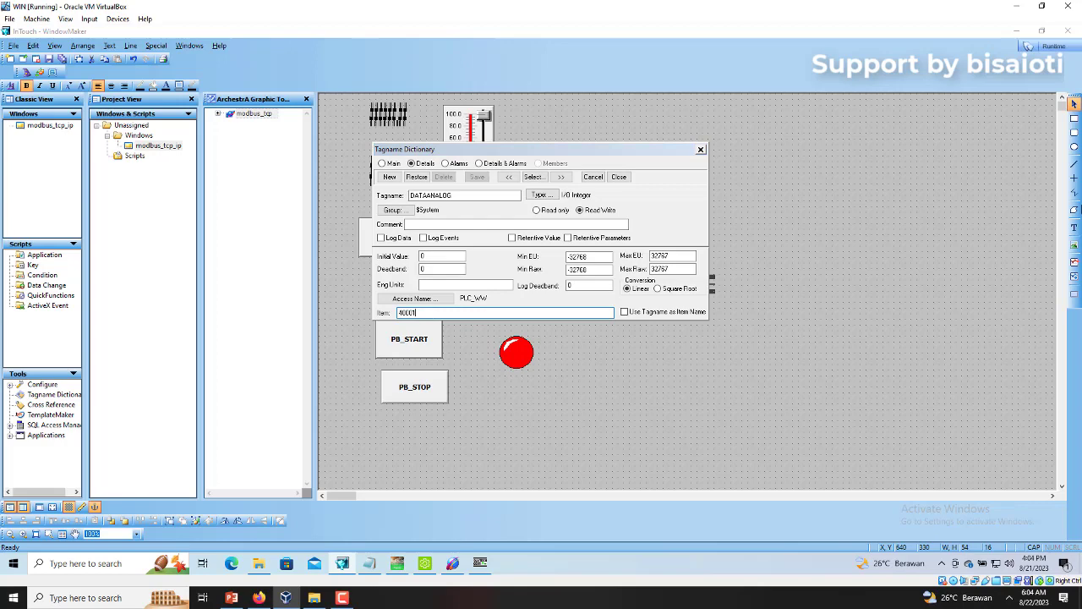
key(BackSpace)
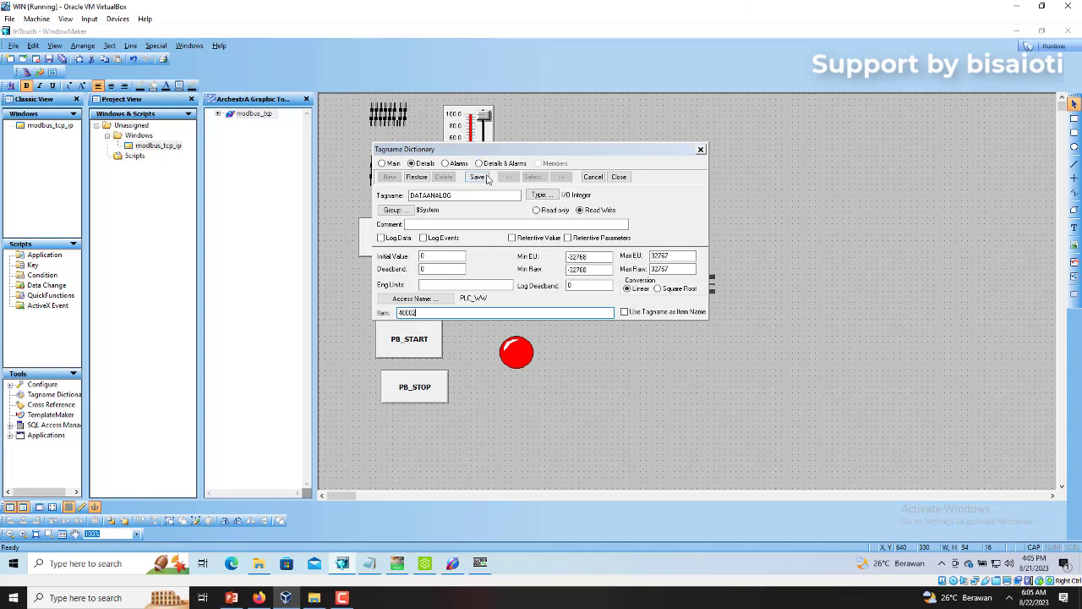
click(487, 177)
click(618, 177)
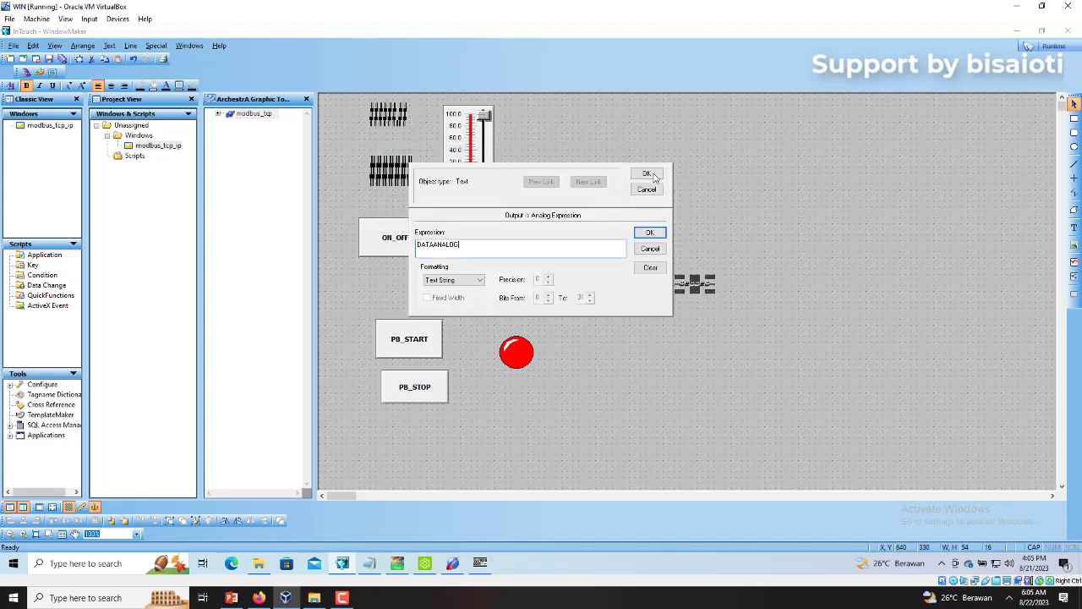
click(654, 175)
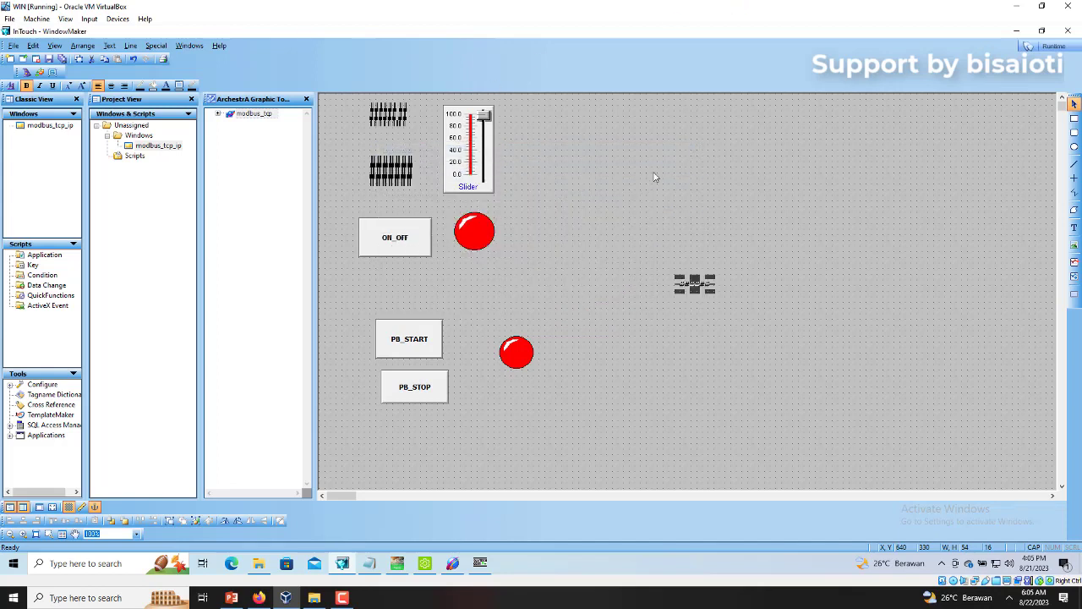
- Run the window in WindowViewer's demo mode with the updated DATAANALOG item
click(1062, 49)
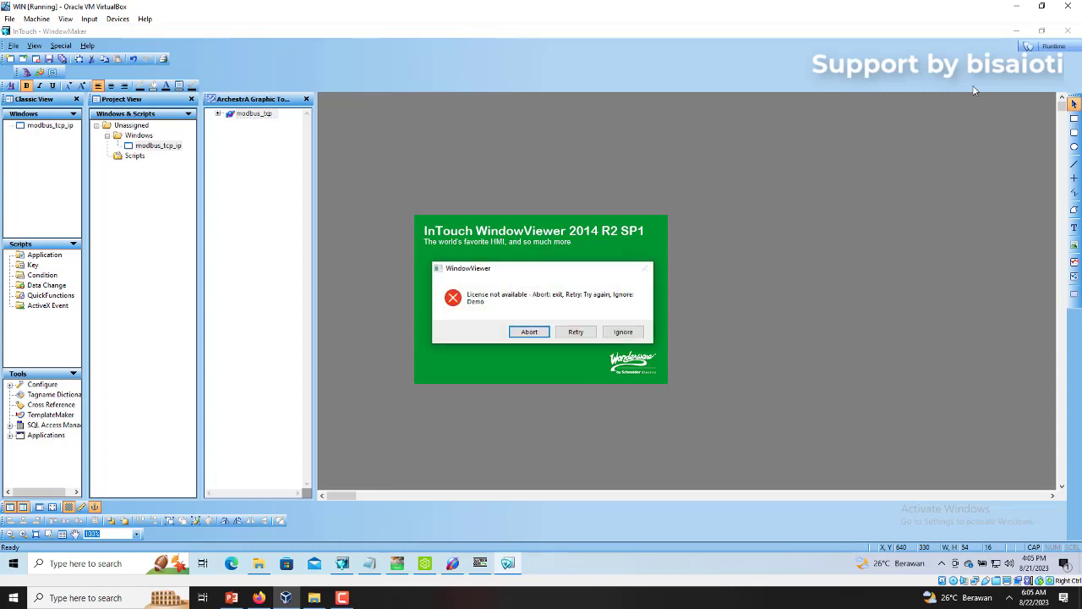
click(623, 332)
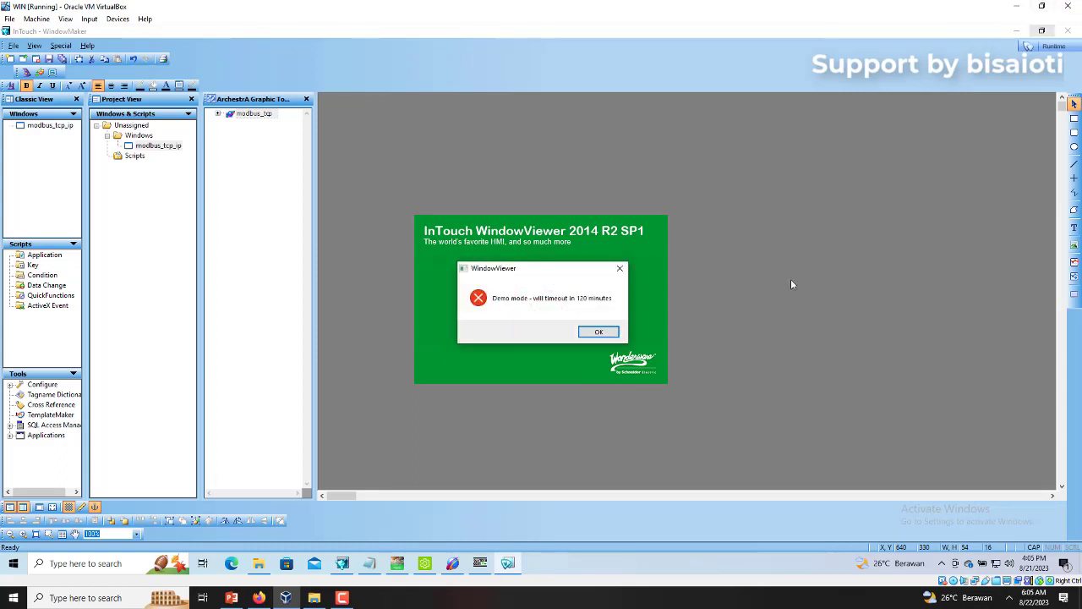
click(616, 334)
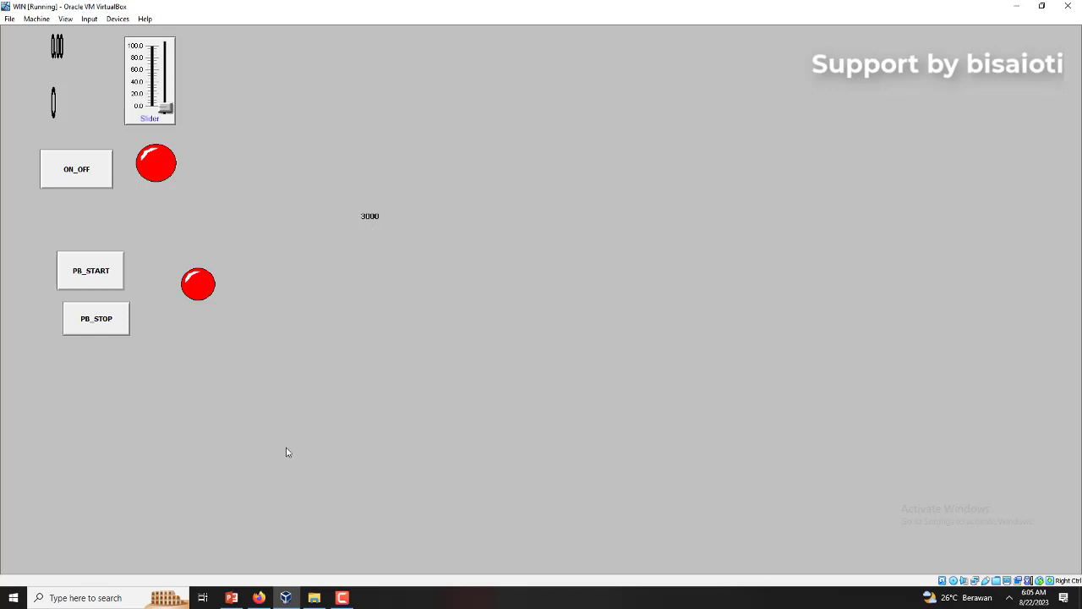
- Compare the runtime analog display with the %MW1 word in Machine Expert - Basic, and close WindowViewer
key(super)
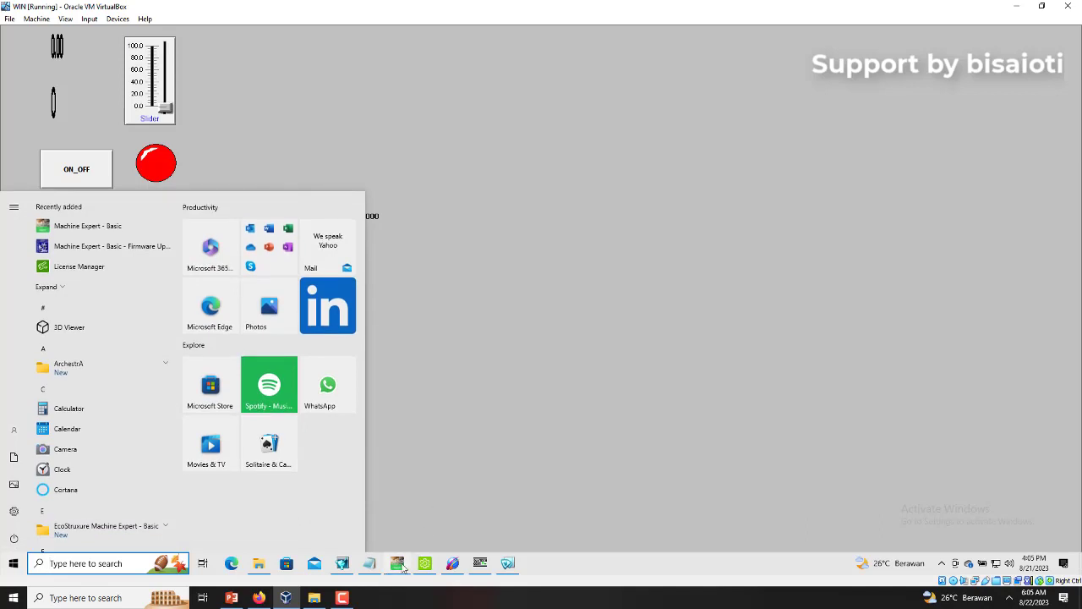
click(401, 566)
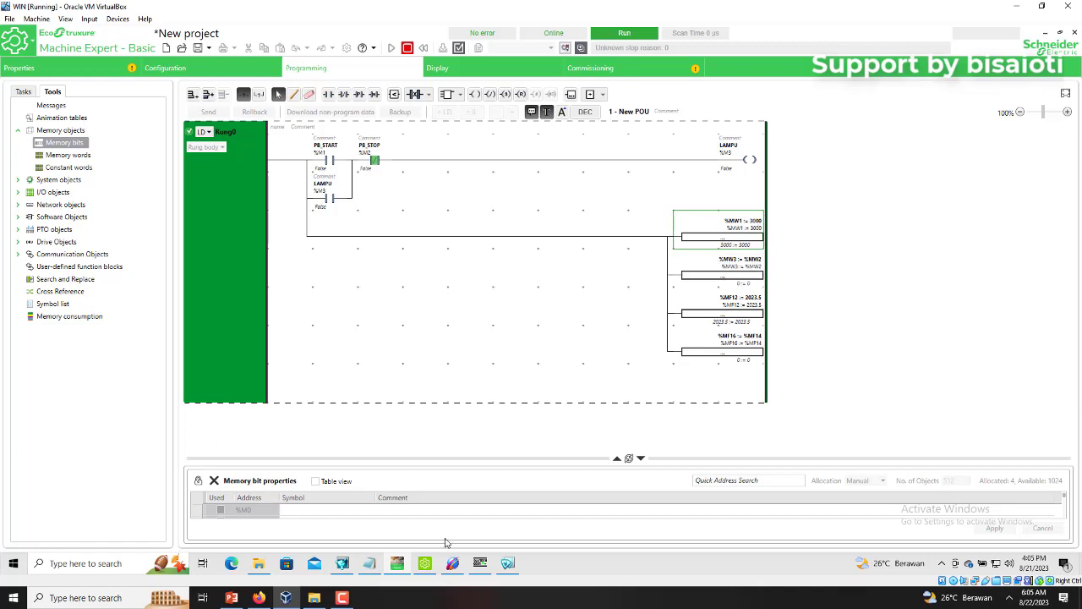
click(508, 563)
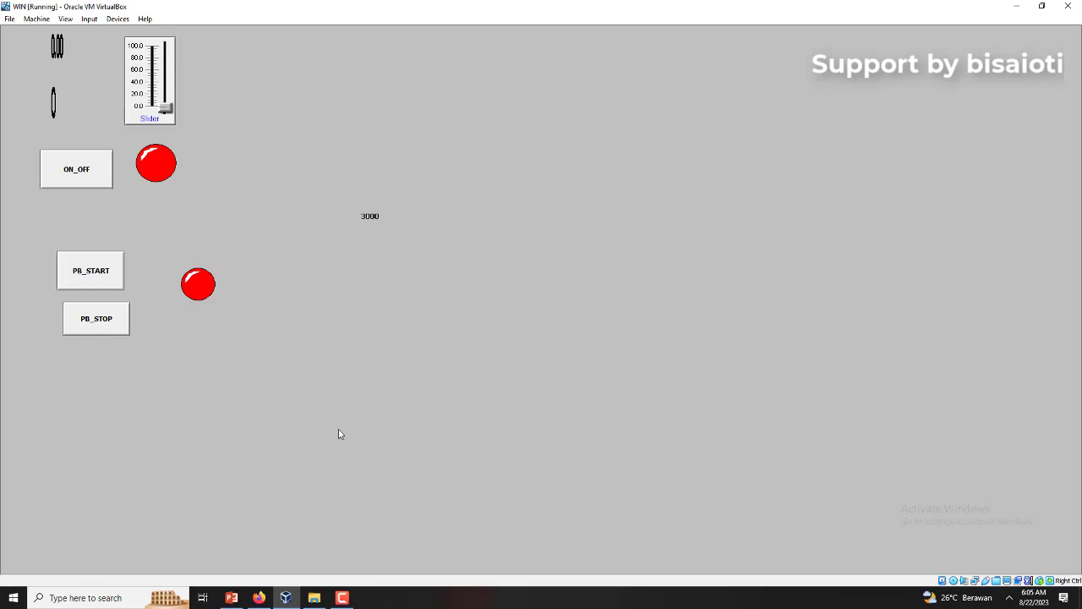
key(super)
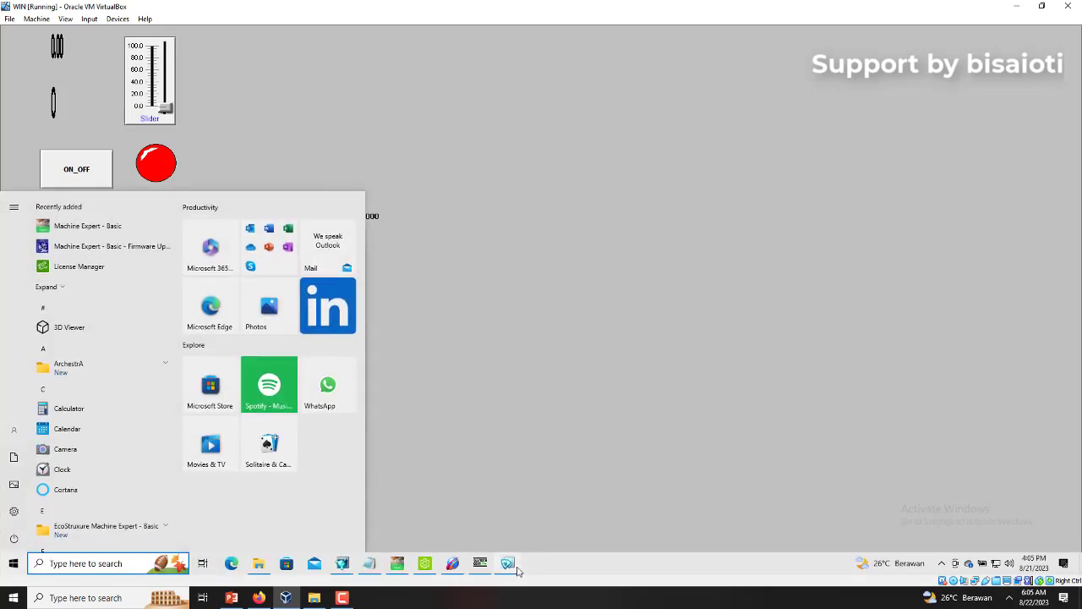
right_click(507, 562)
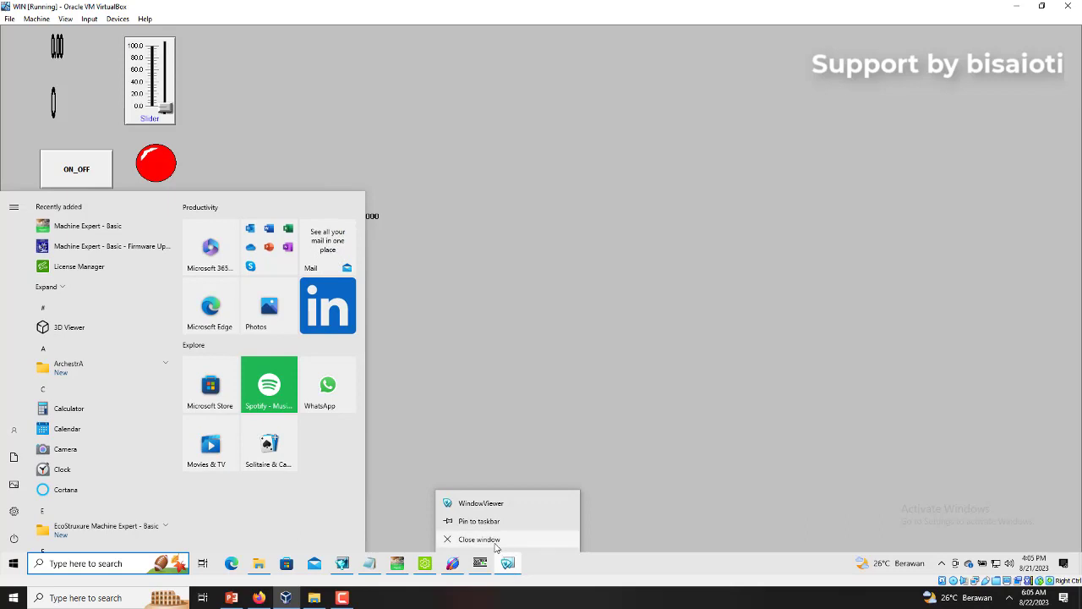
click(495, 541)
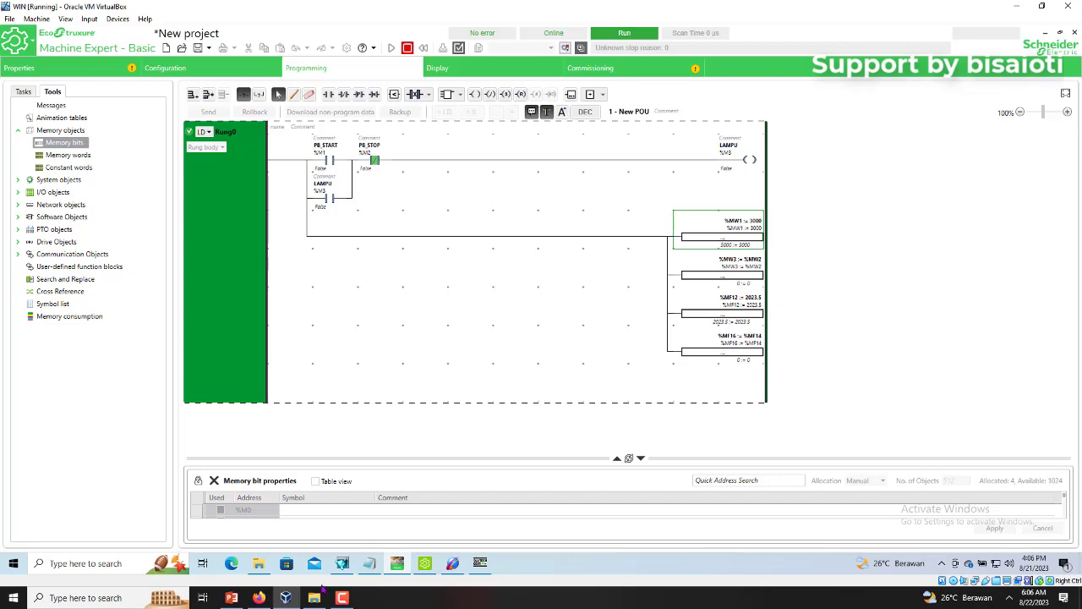
- Reopen the modbus_tcp_ip window in WindowMaker and add a second ###### text aligned directly below the existing one
click(342, 563)
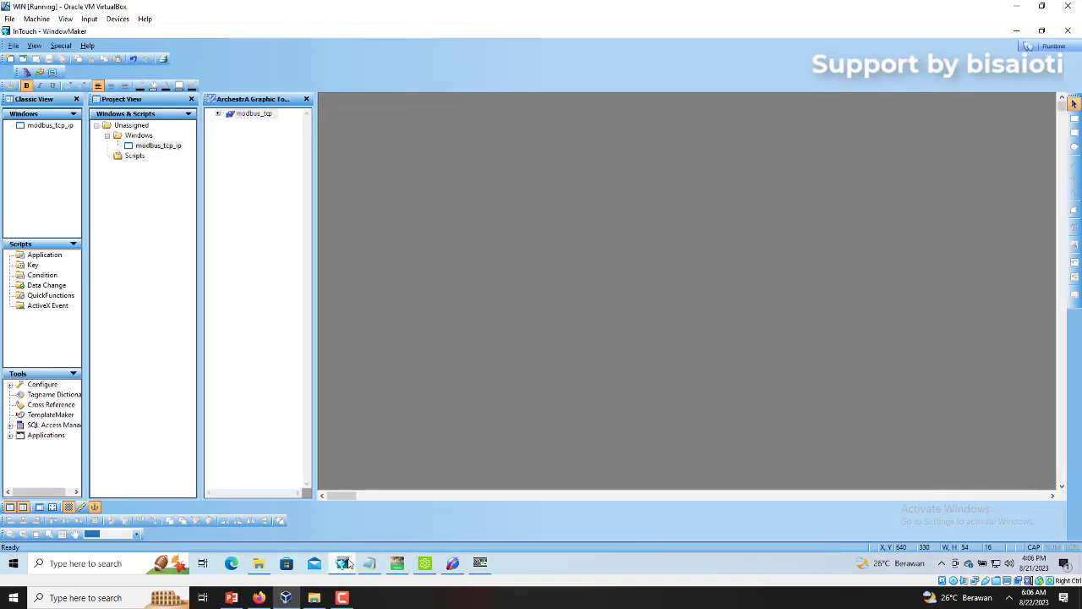
double_click(155, 147)
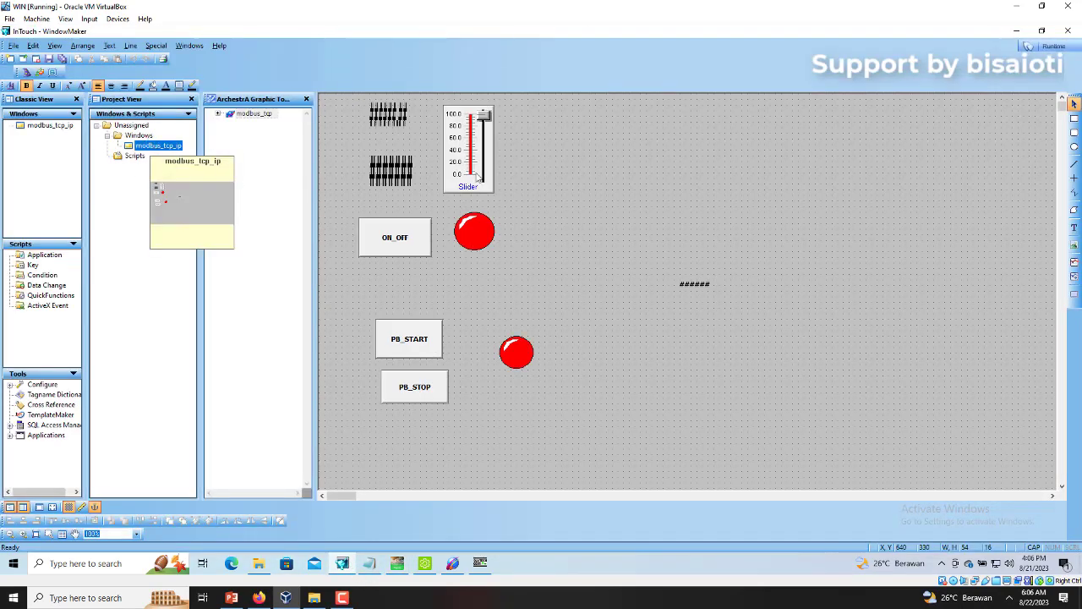
click(1073, 227)
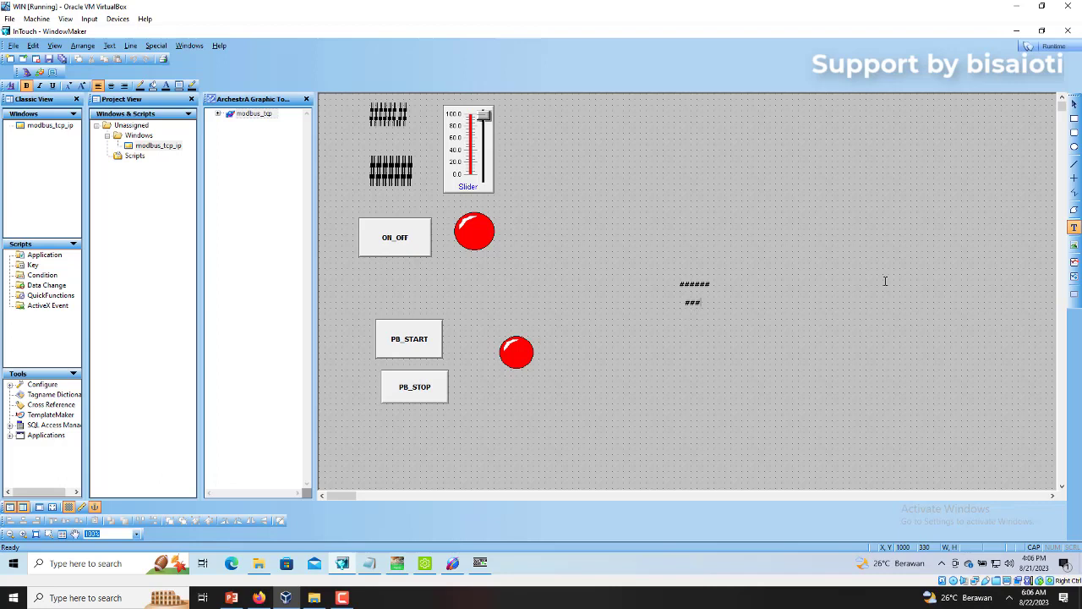
text(###)
click(698, 303)
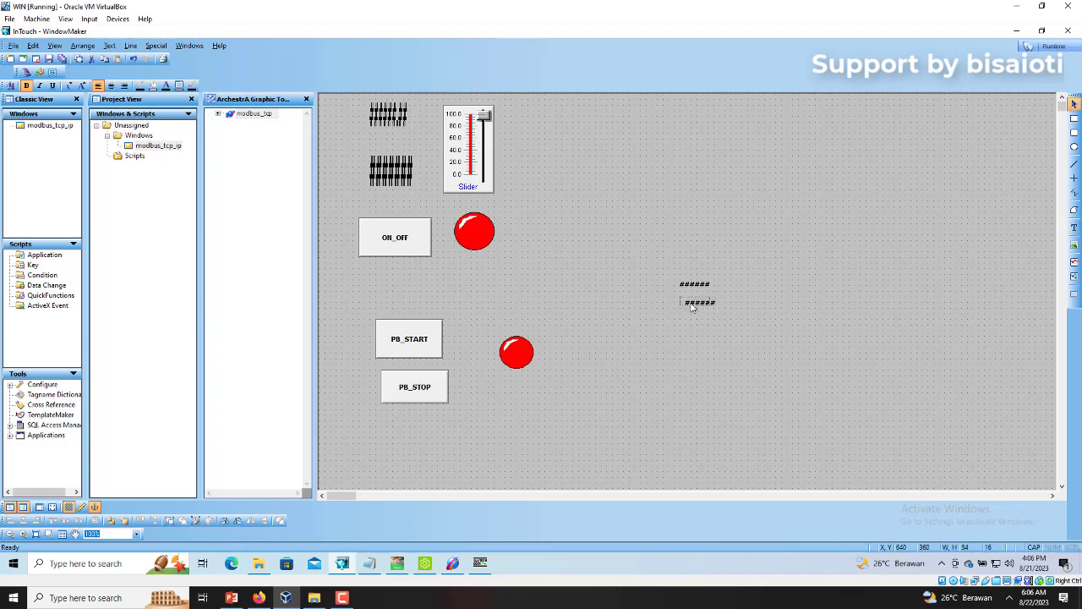
drag(691, 308, 687, 306)
click(826, 381)
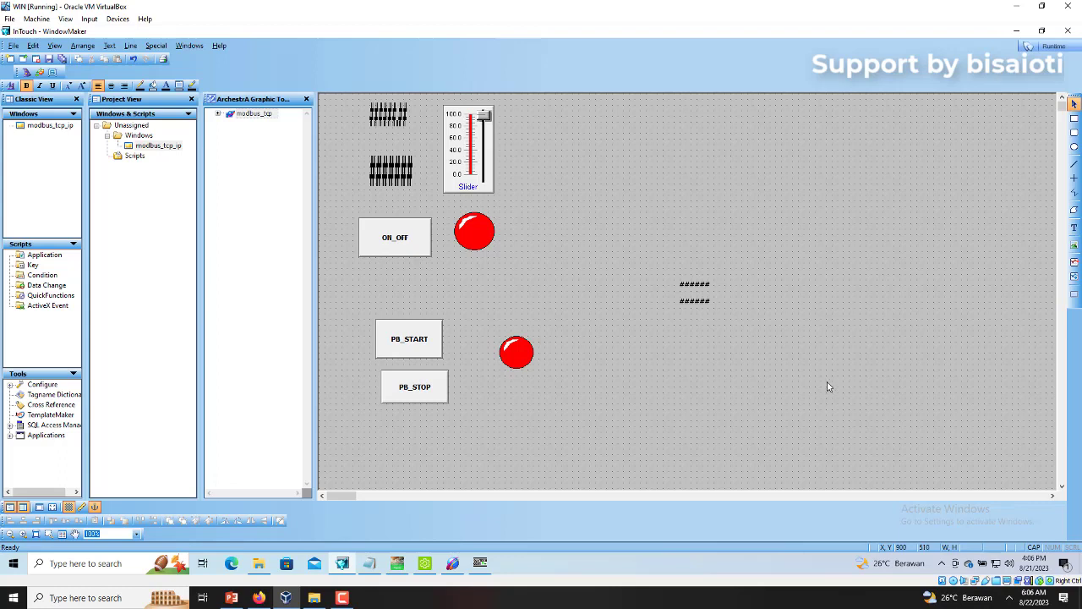
- Give the new ###### text an analog user input link with tagname INPUTAN and keypad enabled, and start defining the tag
double_click(703, 303)
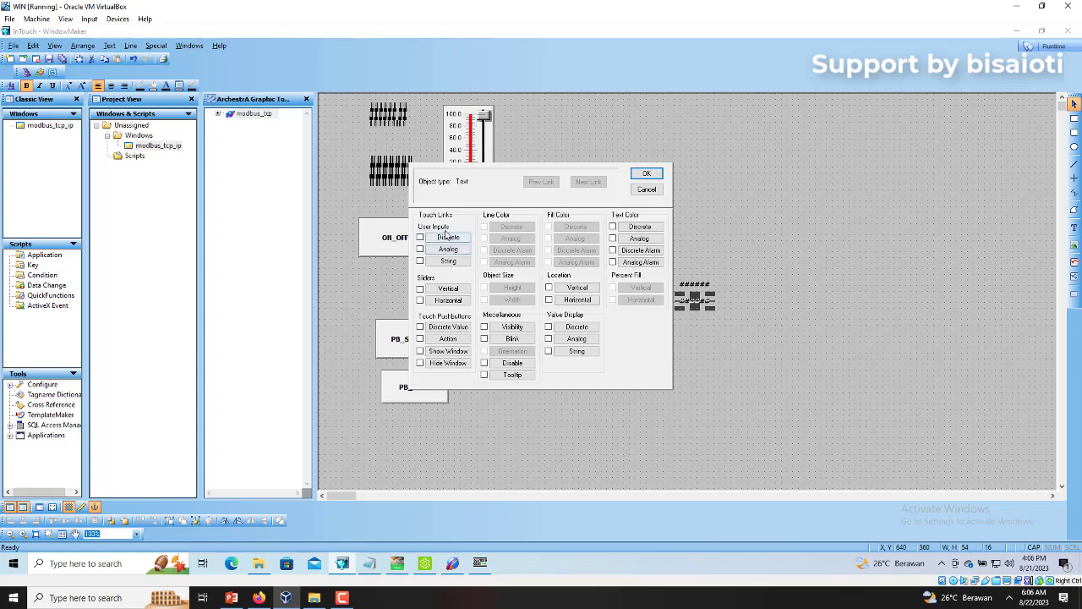
click(449, 249)
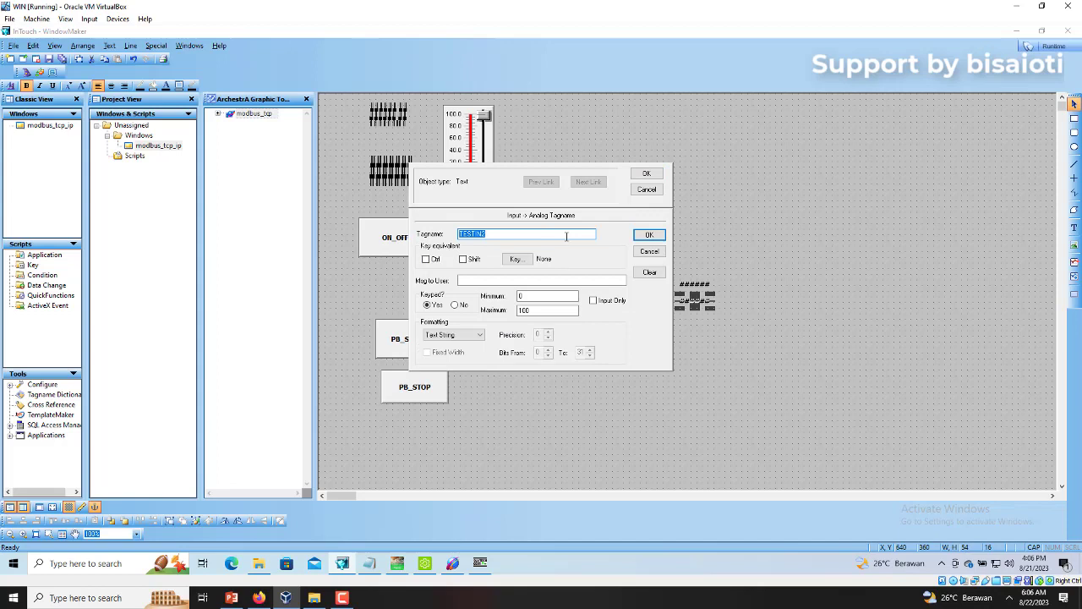
text(INPUTAN)
click(430, 308)
click(649, 235)
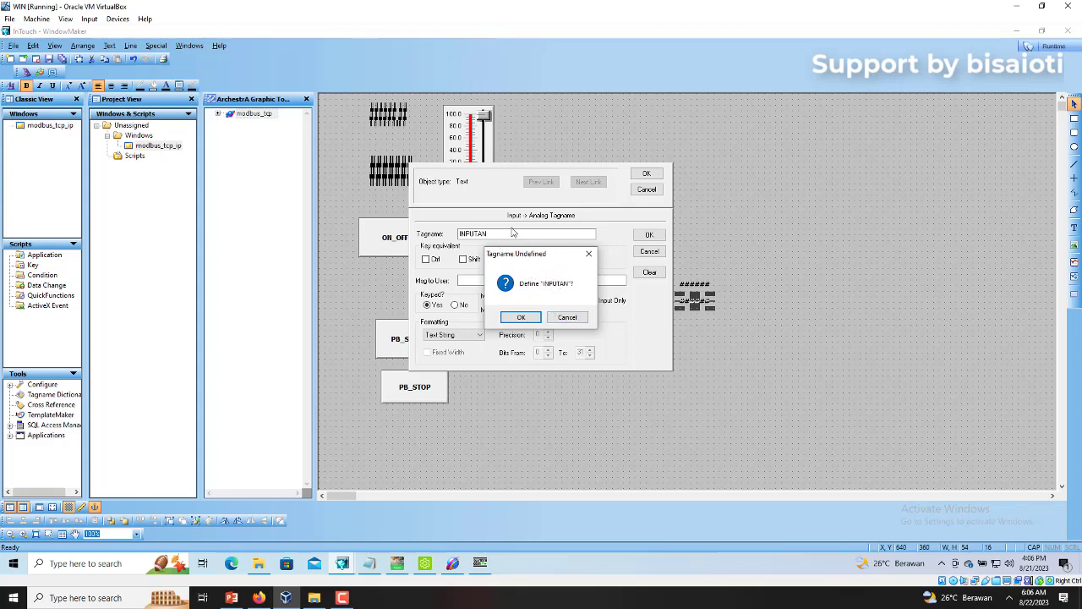
click(520, 317)
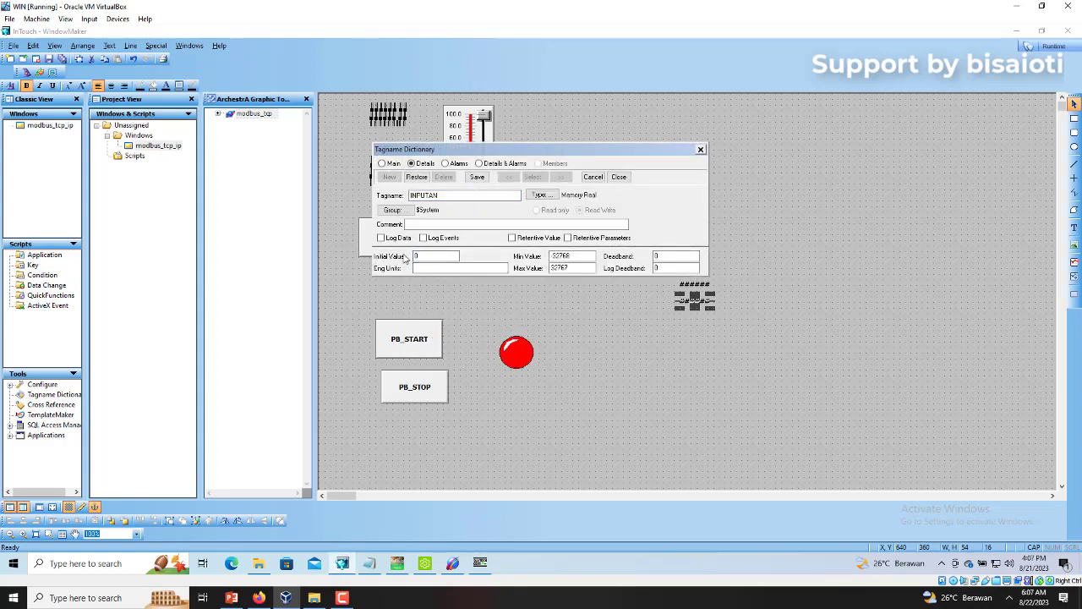
- Set the type of the INPUTAN tag to I/O Integer
click(542, 195)
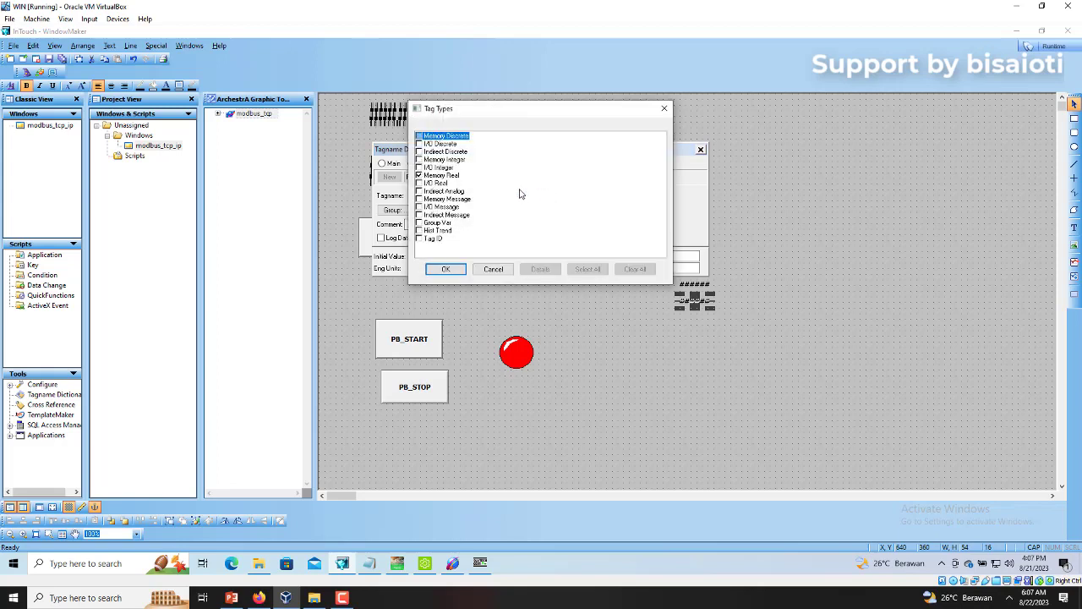
click(427, 167)
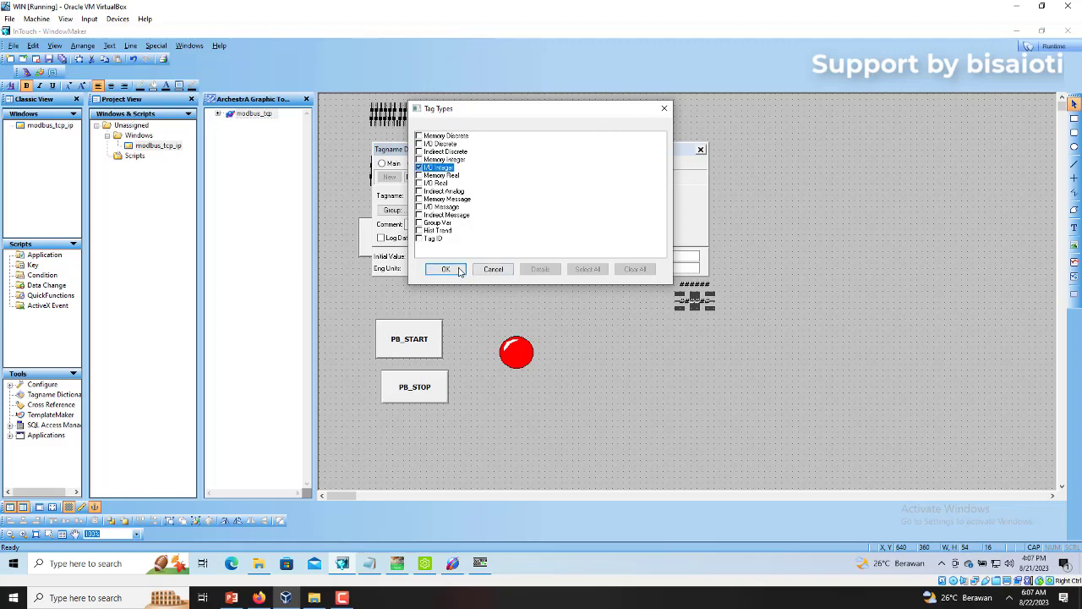
click(461, 270)
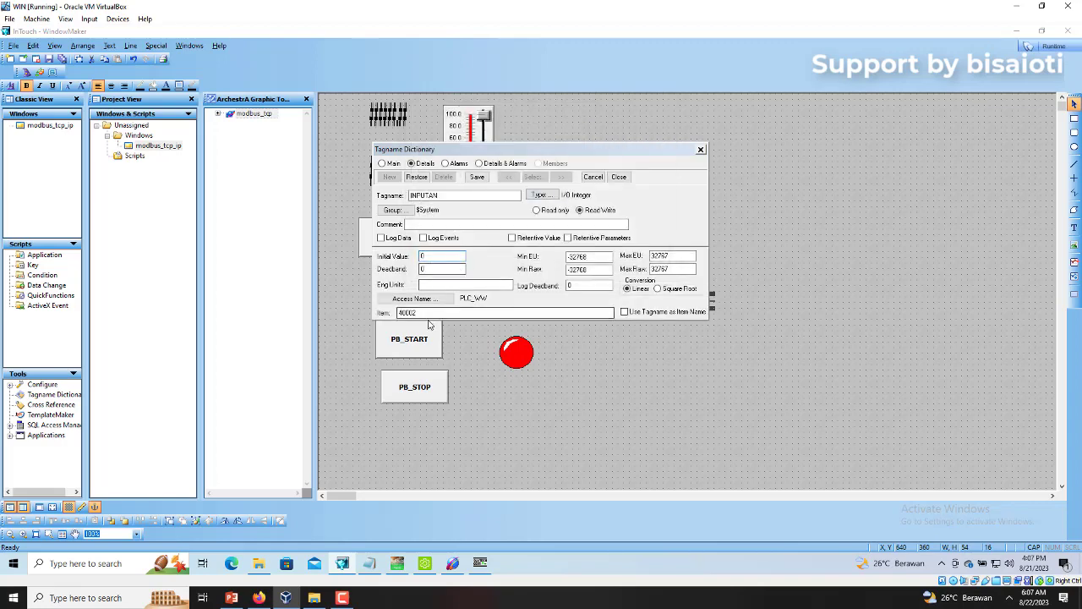
- Check the ladder's word addresses in Machine Expert - Basic, and save the INPUTAN tag in WindowMaker with item 40003, closing its dialogs
click(403, 569)
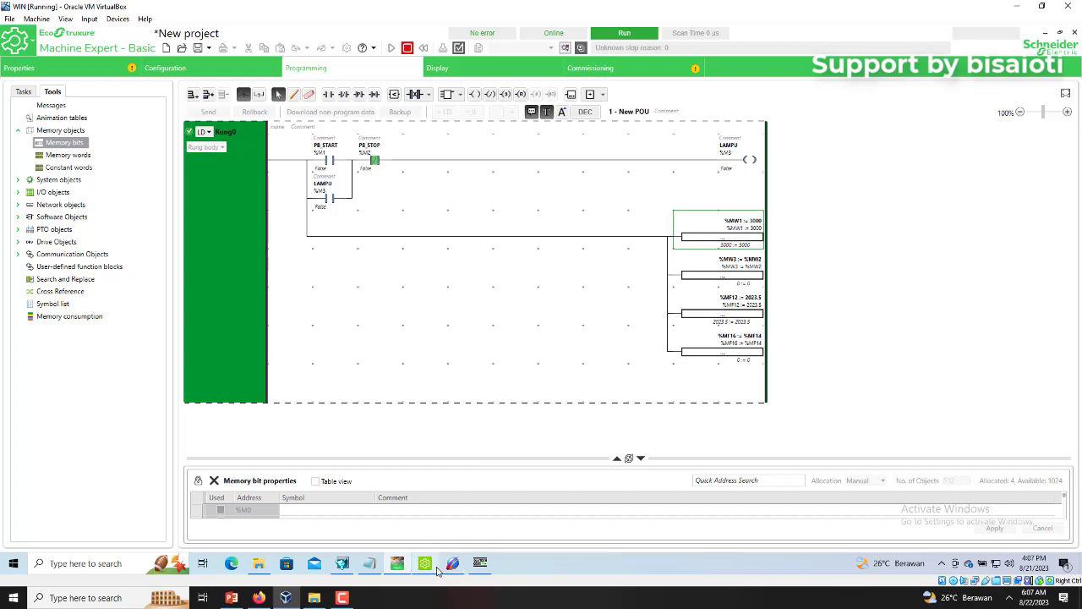
click(353, 565)
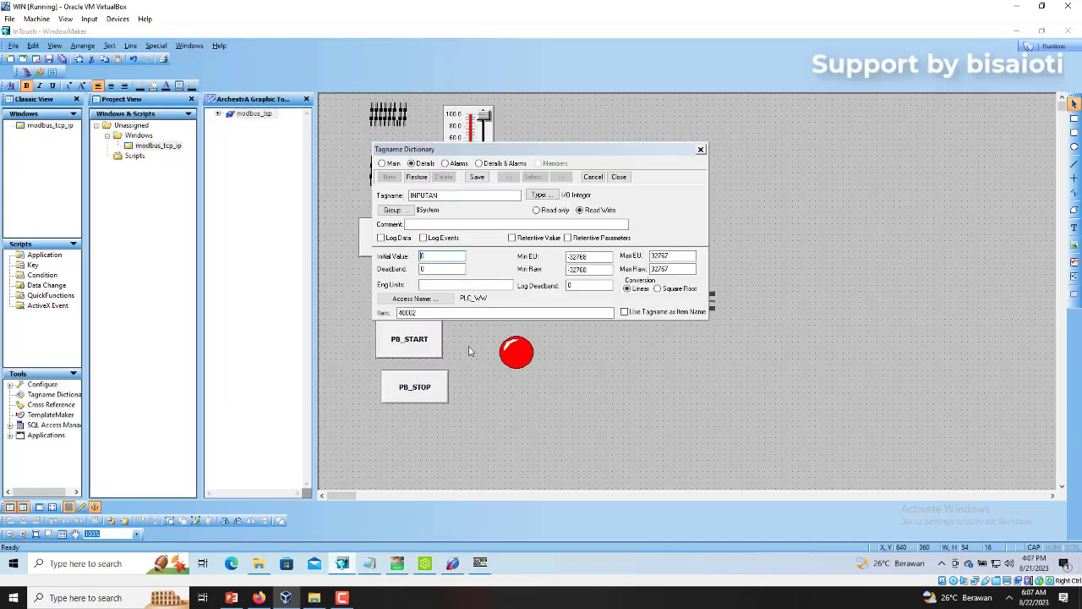
click(422, 313)
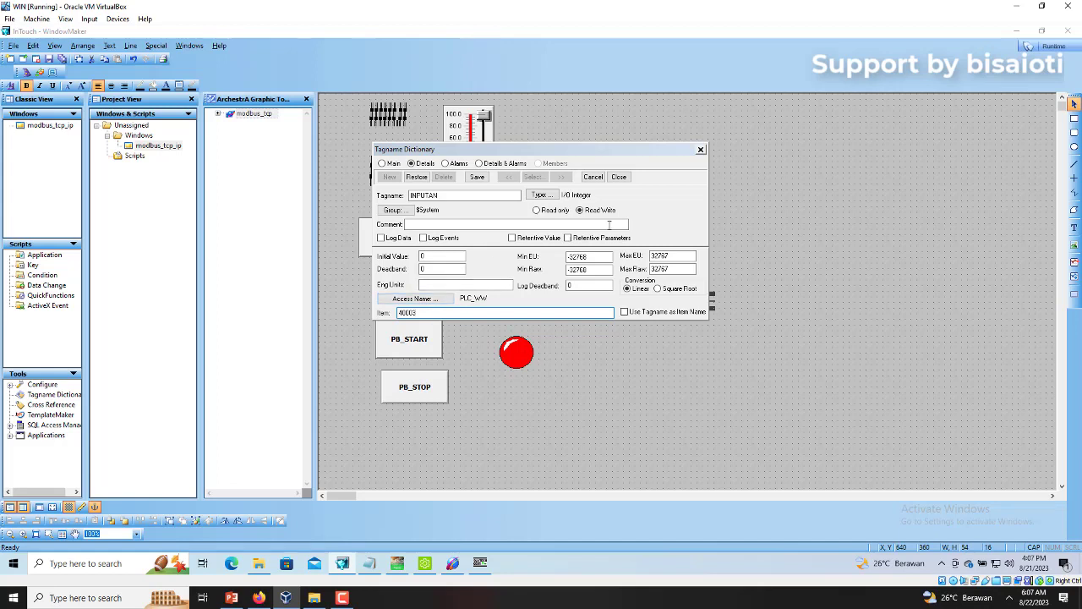
click(477, 177)
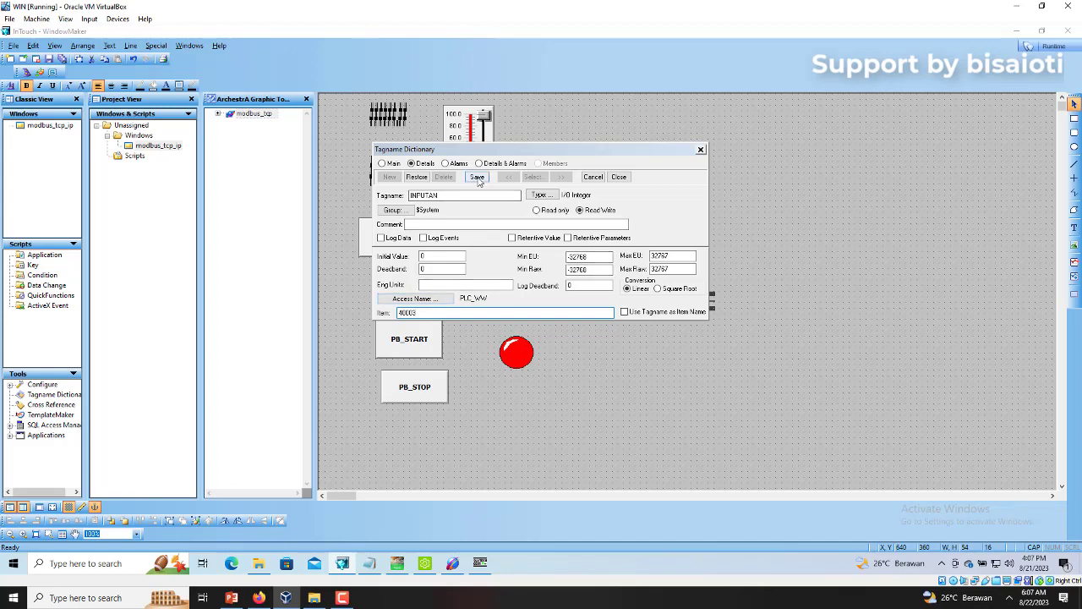
click(619, 177)
click(647, 174)
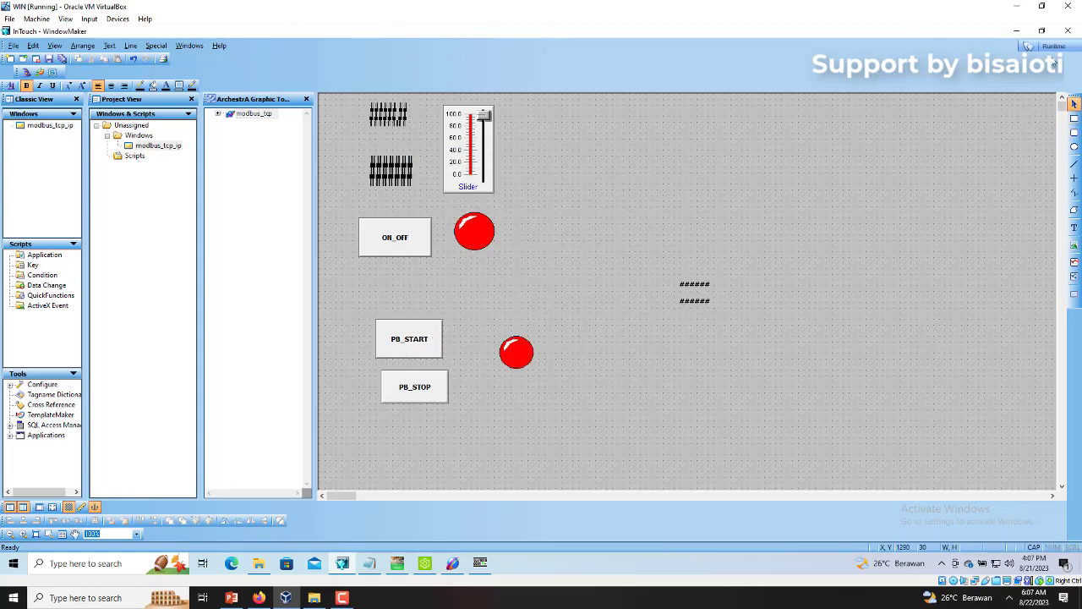
- Run the window with the new analog input in WindowViewer's demo mode
click(1060, 48)
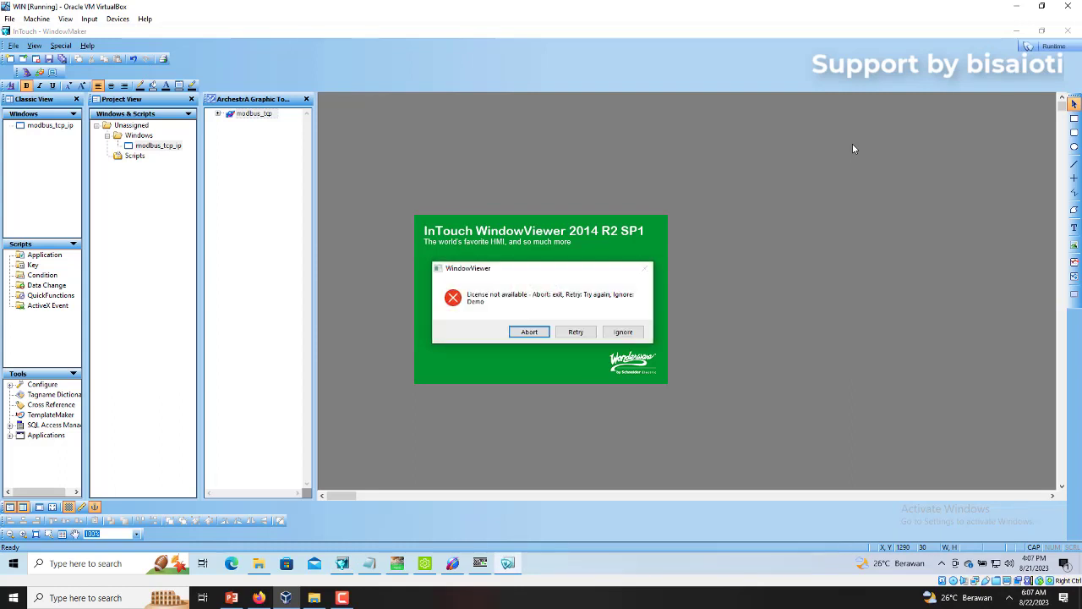
click(623, 331)
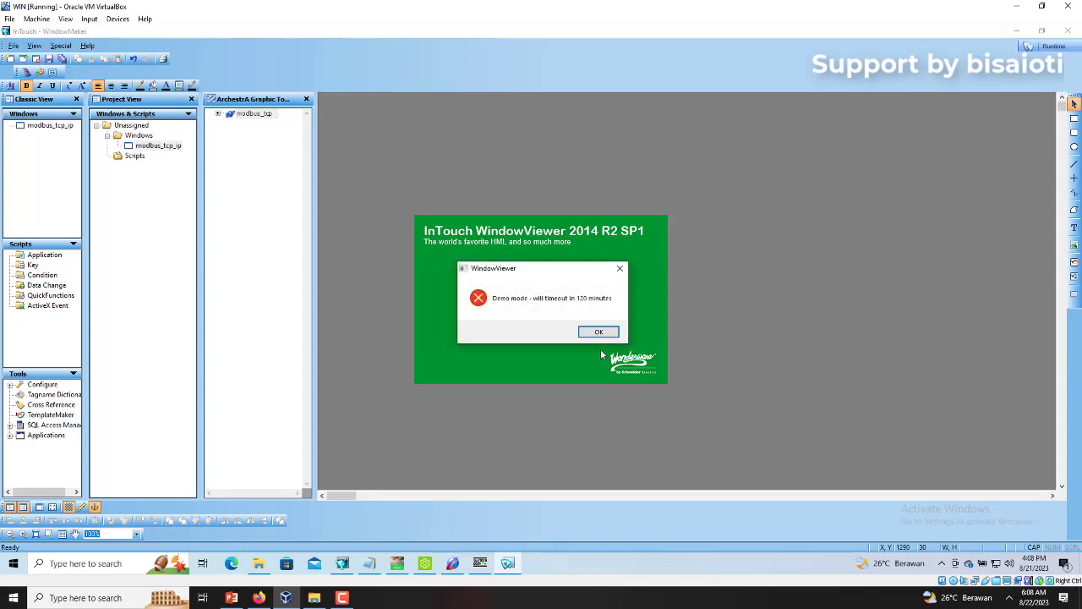
click(598, 331)
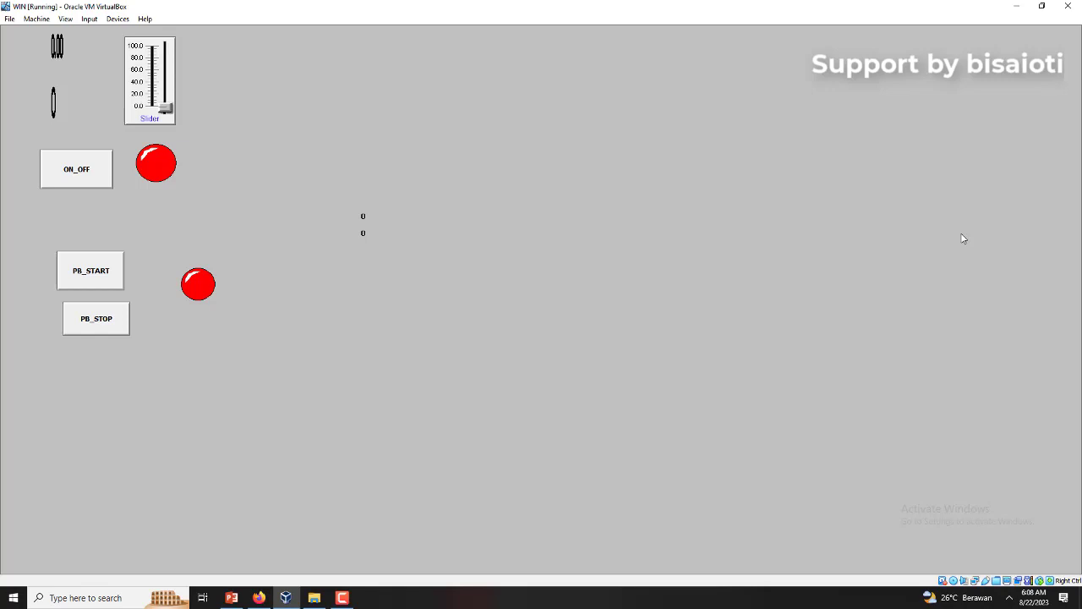
- Enter 65 as the new value of the lower analog input using its on-screen keypad
click(362, 235)
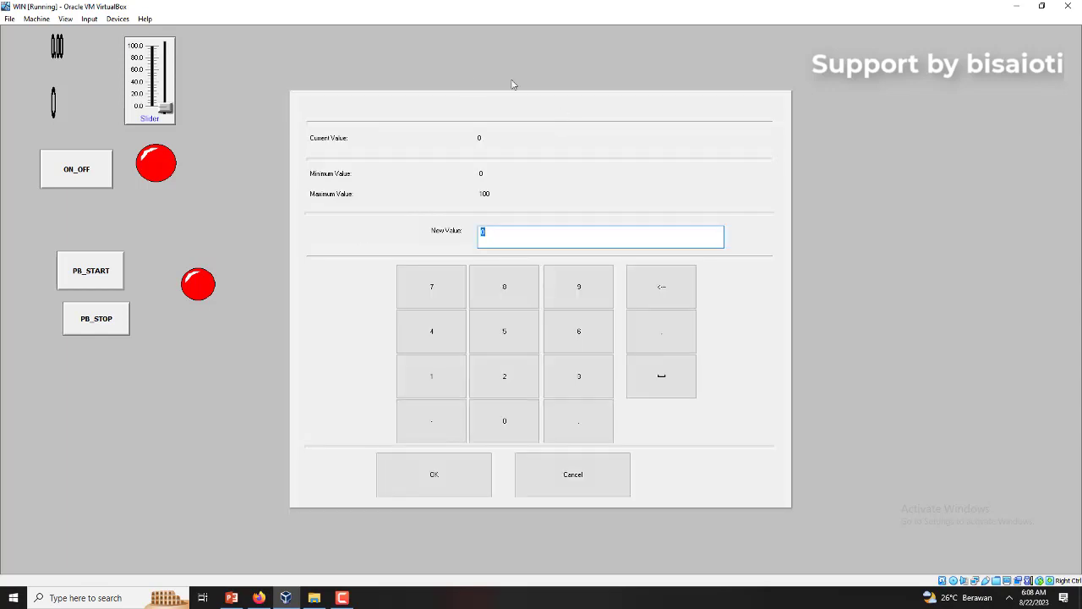
click(589, 337)
click(530, 342)
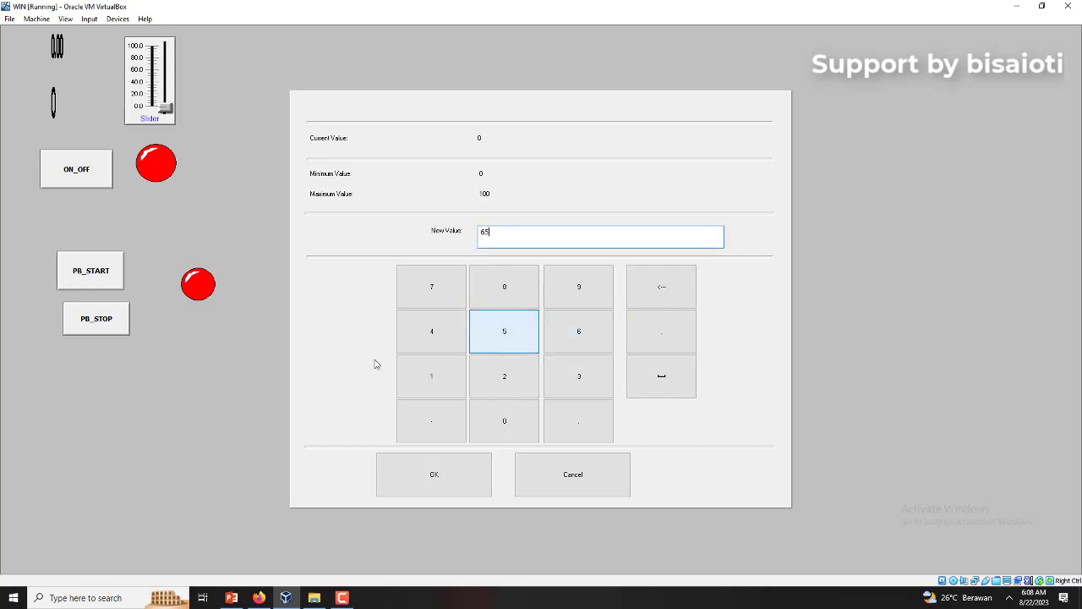
click(447, 490)
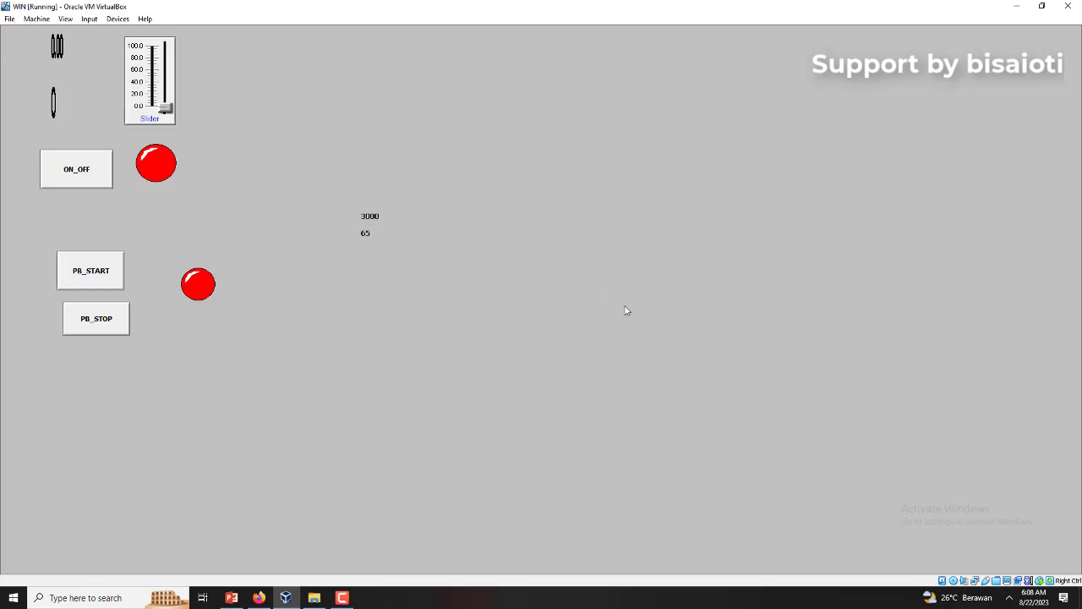
- Check the %MW3 := %MW2 operation in Machine Expert - Basic against the entered analog input, and return to WindowViewer
key(super)
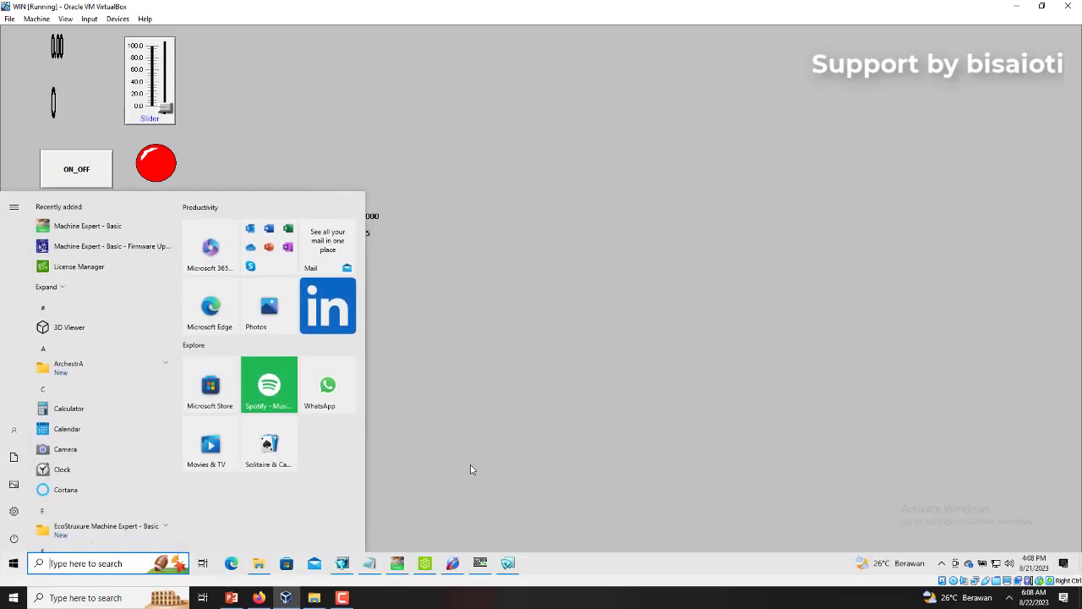
key(alt+Tab)
key(alt+Tab)
key(alt+Tab)
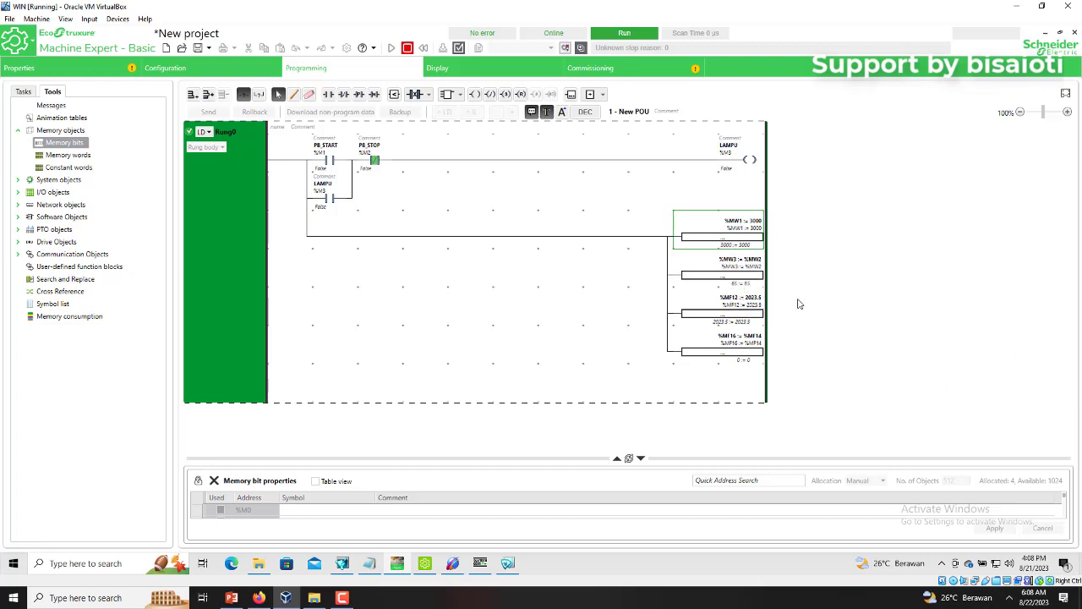
click(508, 564)
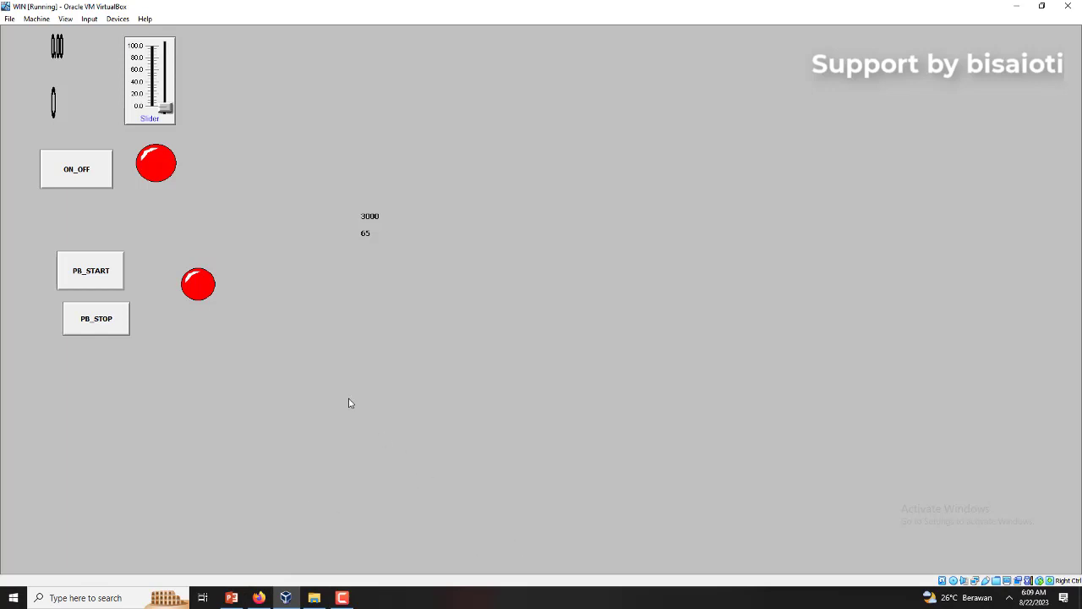
- Close WindowViewer to end the runtime test
key(super)
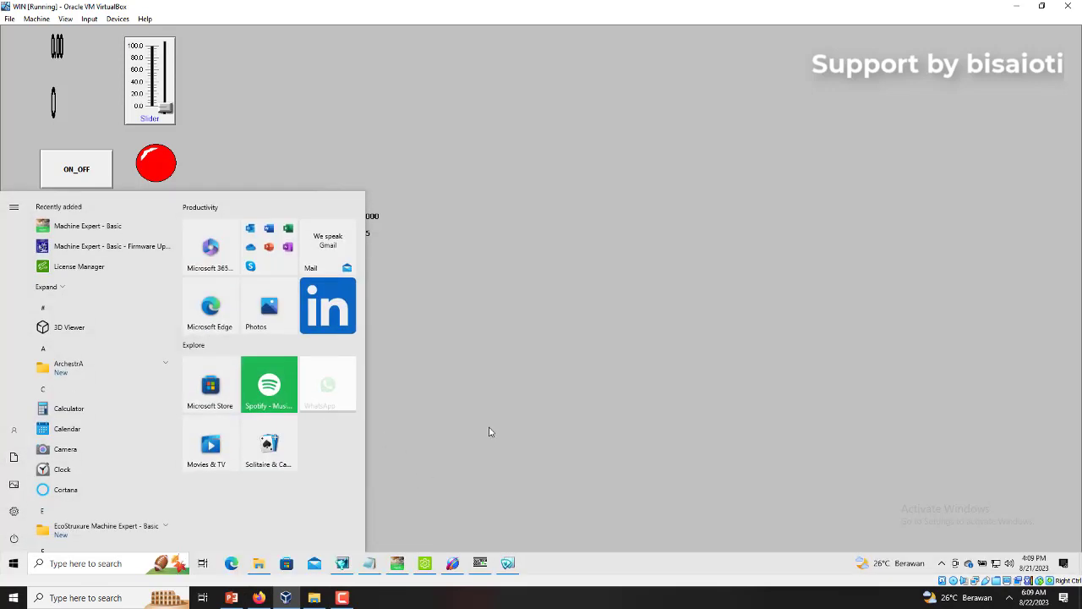
right_click(511, 568)
click(487, 548)
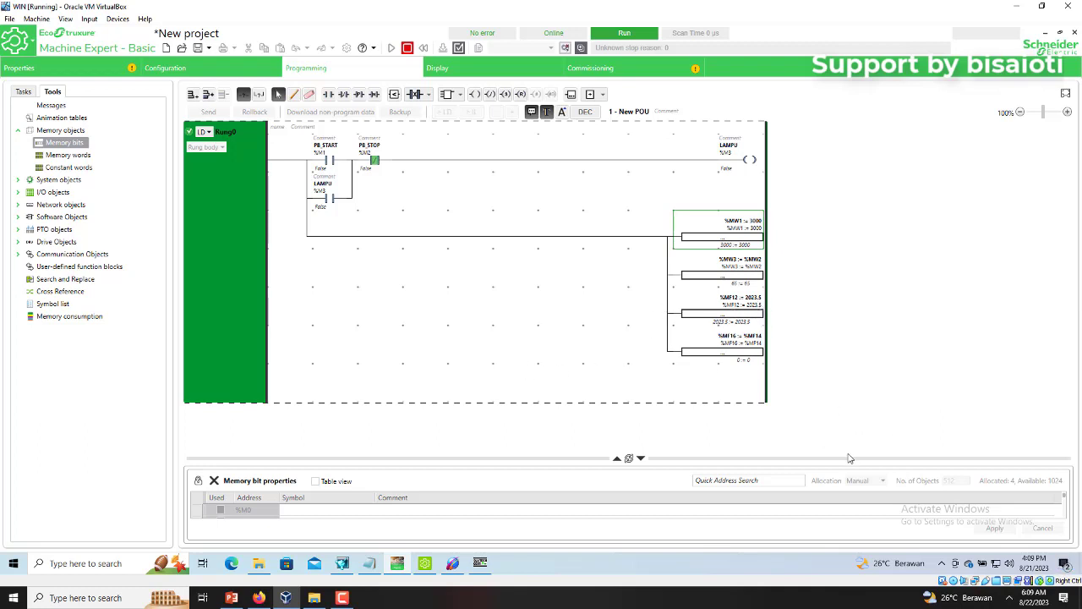
click(693, 222)
click(342, 598)
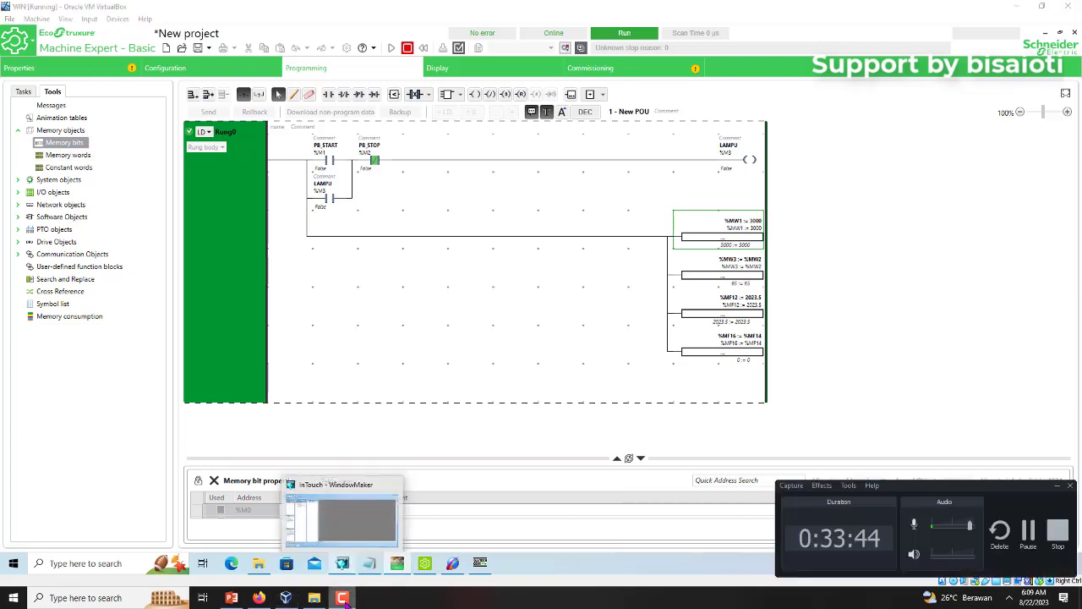